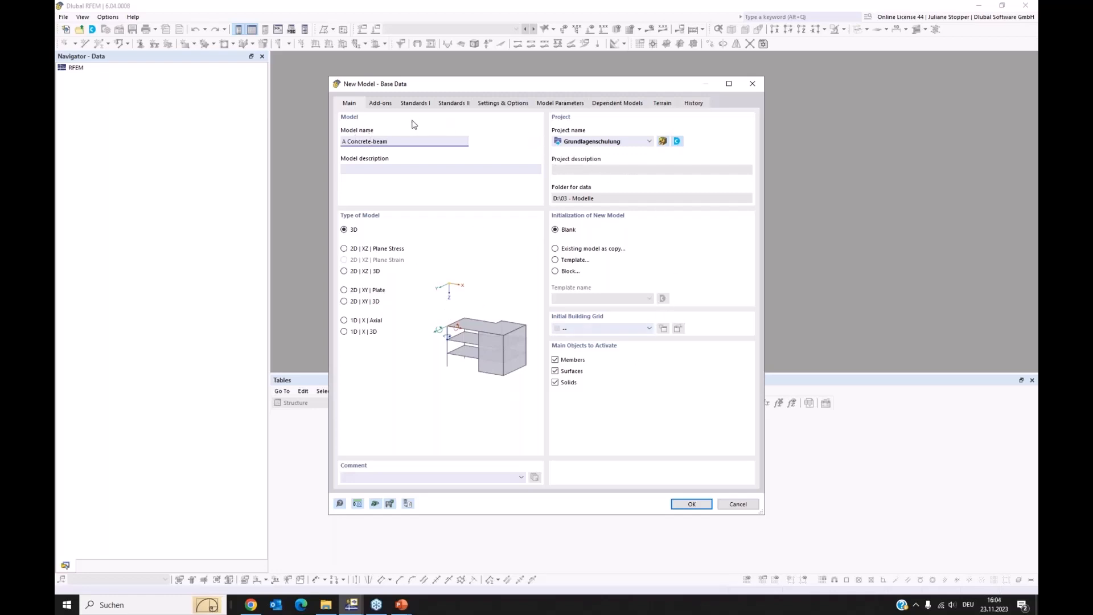
Step: Activate the Concrete Design add-on, keep EN 1992 as the concrete design standard, and create the model
left_click(382, 104)
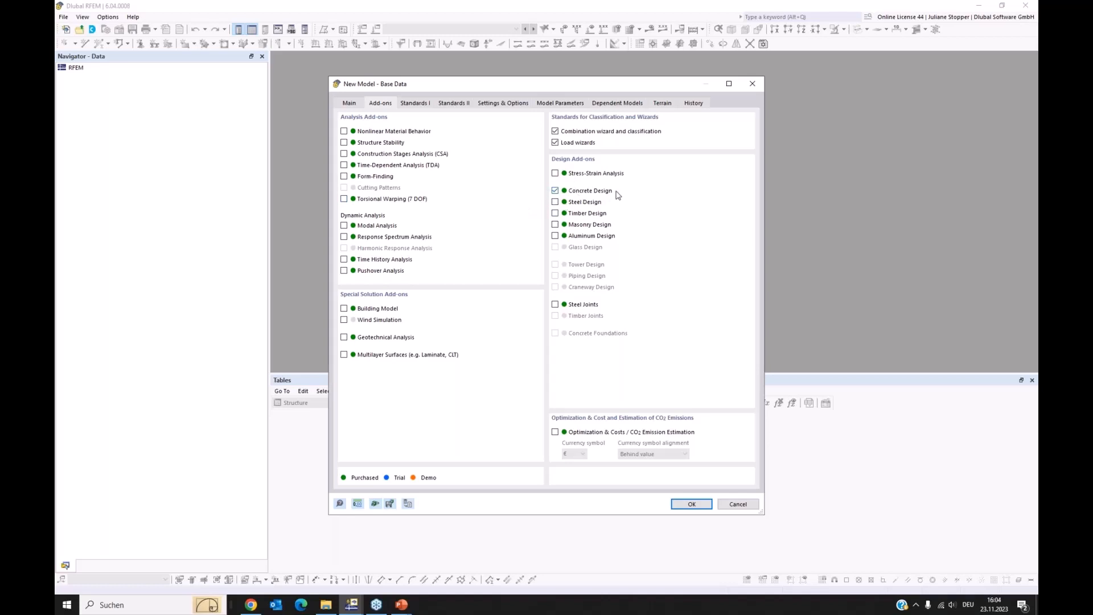
left_click(415, 104)
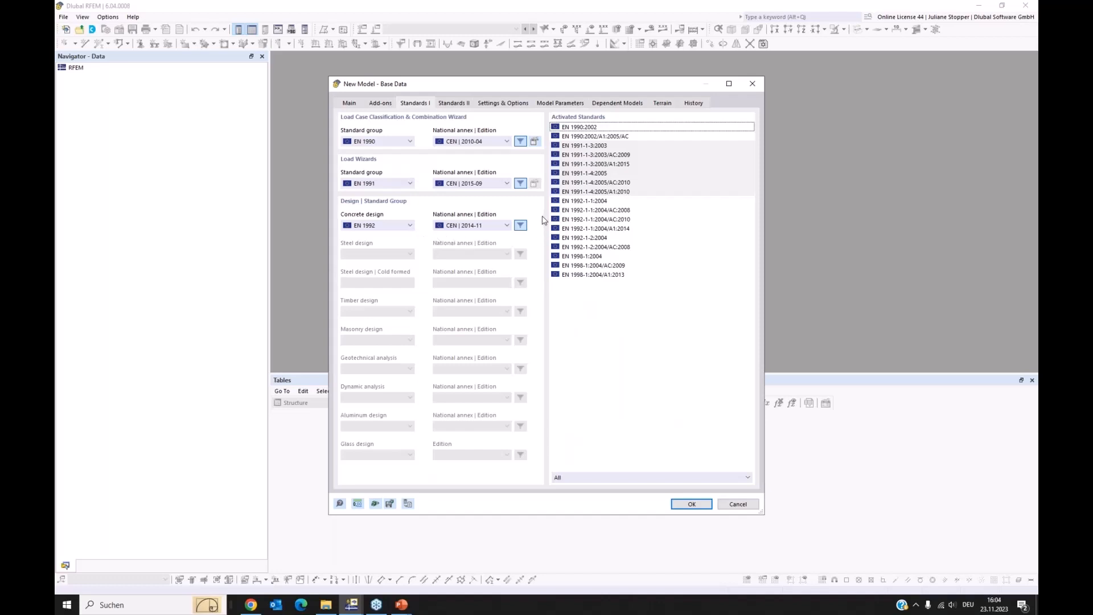
left_click(410, 225)
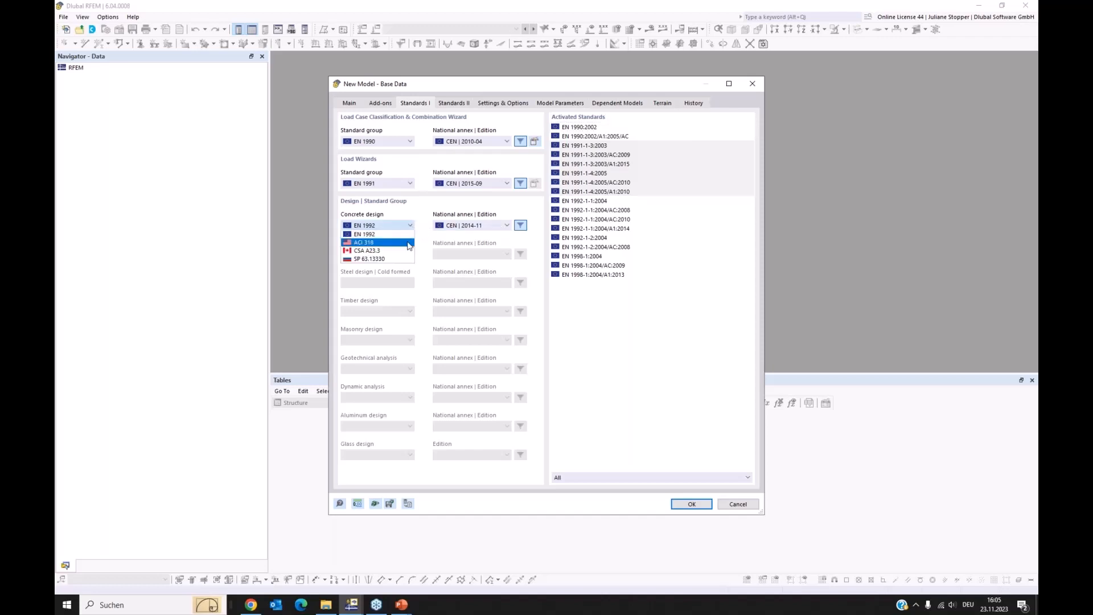
left_click(426, 227)
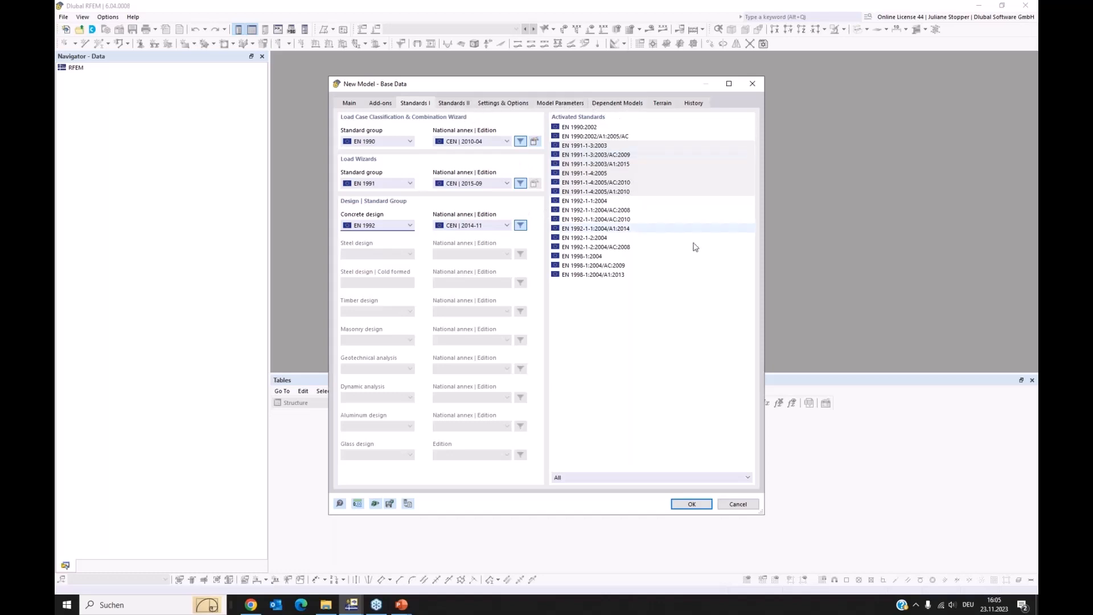
left_click(692, 505)
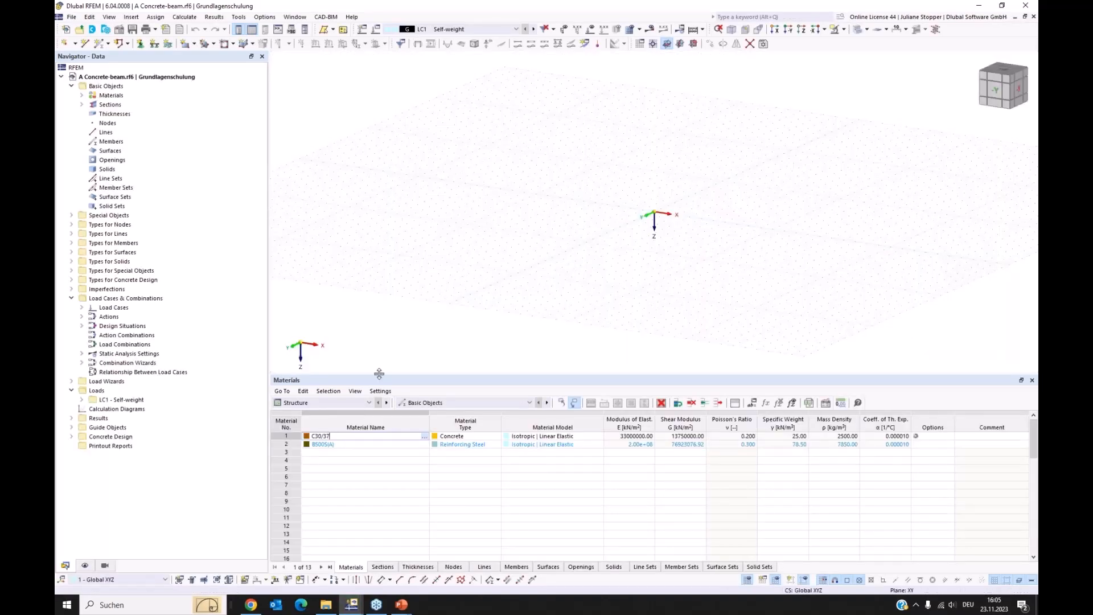
Step: Delete all preset basic objects, including the default materials and section, from the new model
left_click_drag(379, 375, 379, 385)
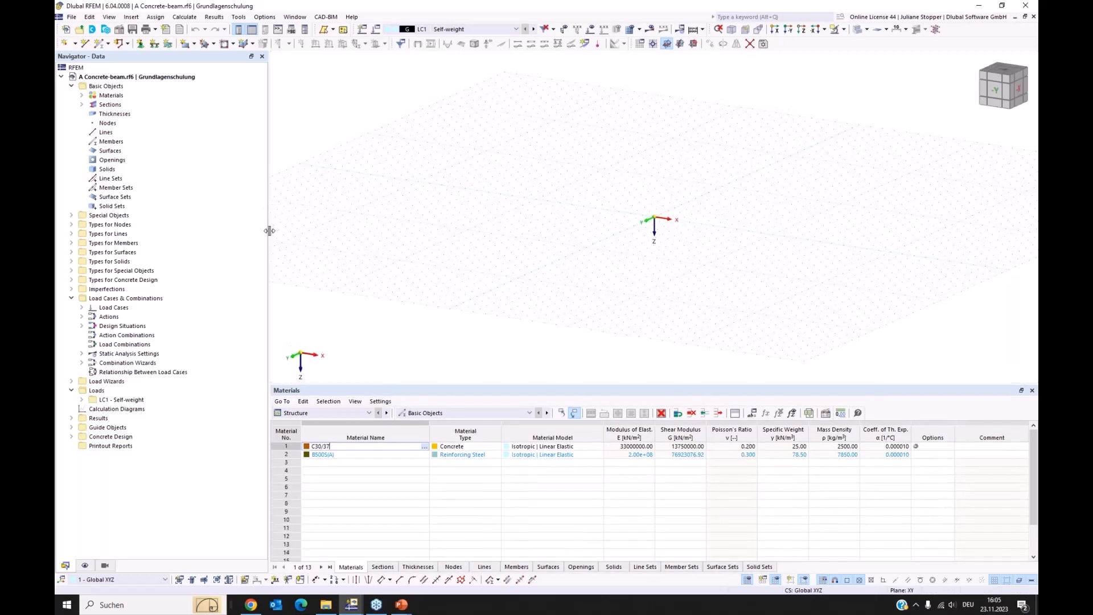
left_click_drag(254, 232, 231, 232)
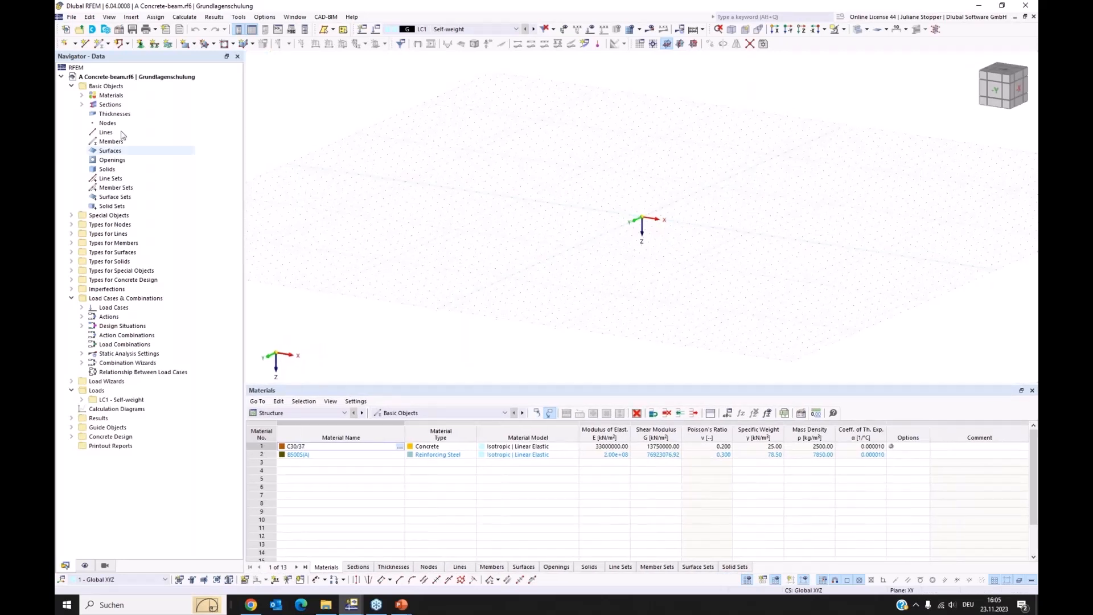
left_click(82, 96)
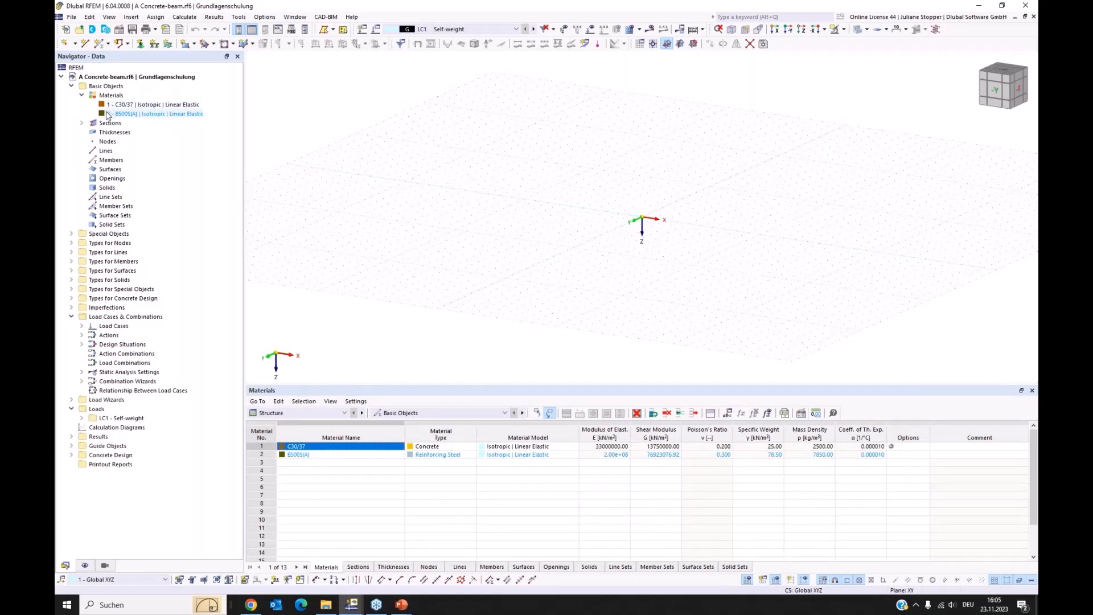
left_click(82, 123)
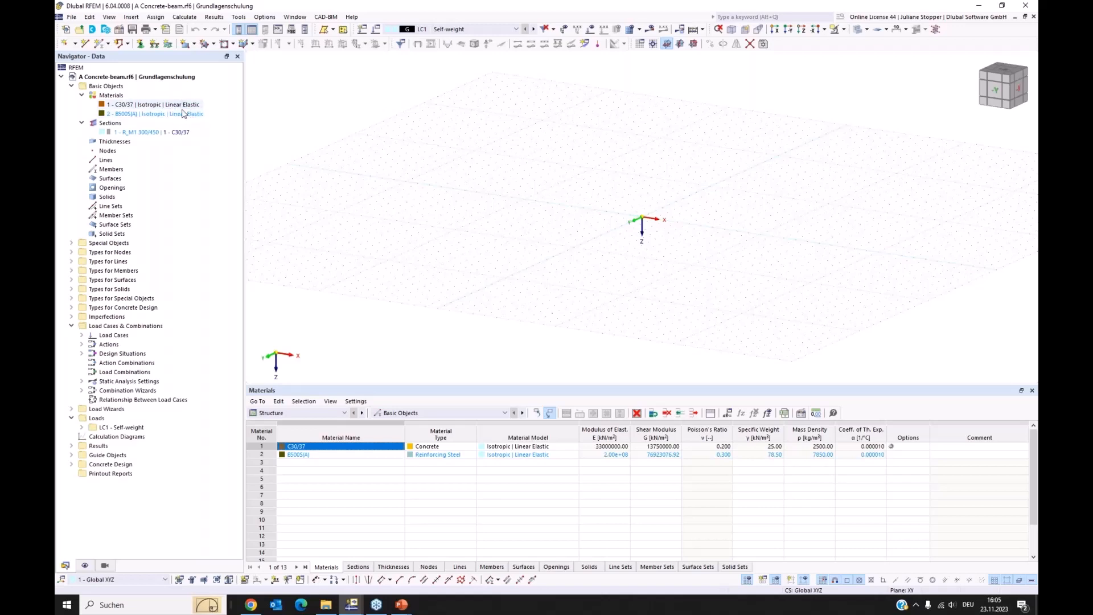
right_click(117, 89)
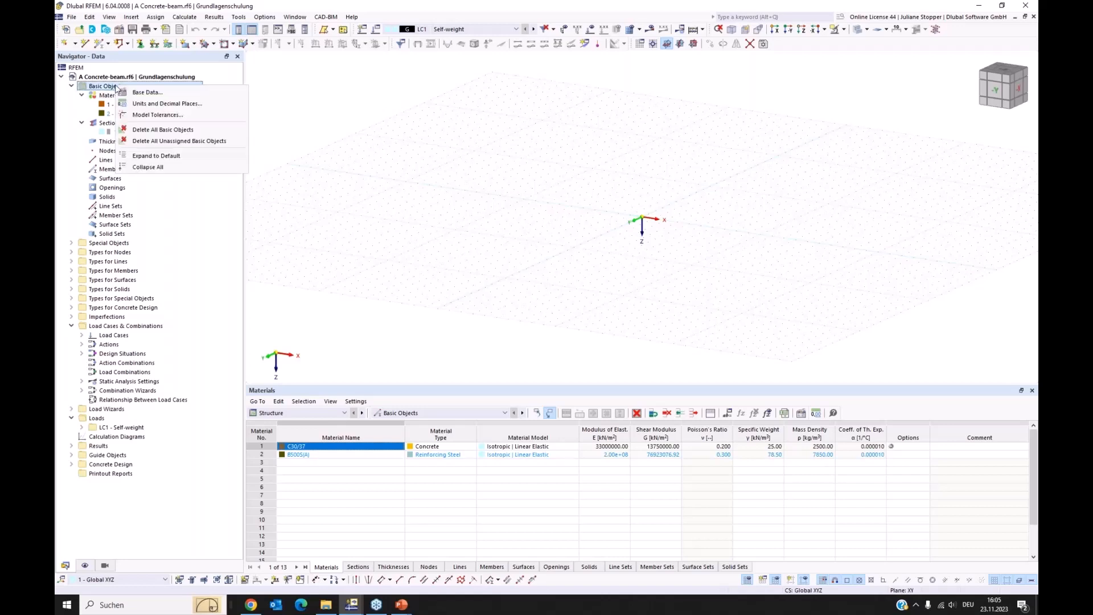
left_click(173, 132)
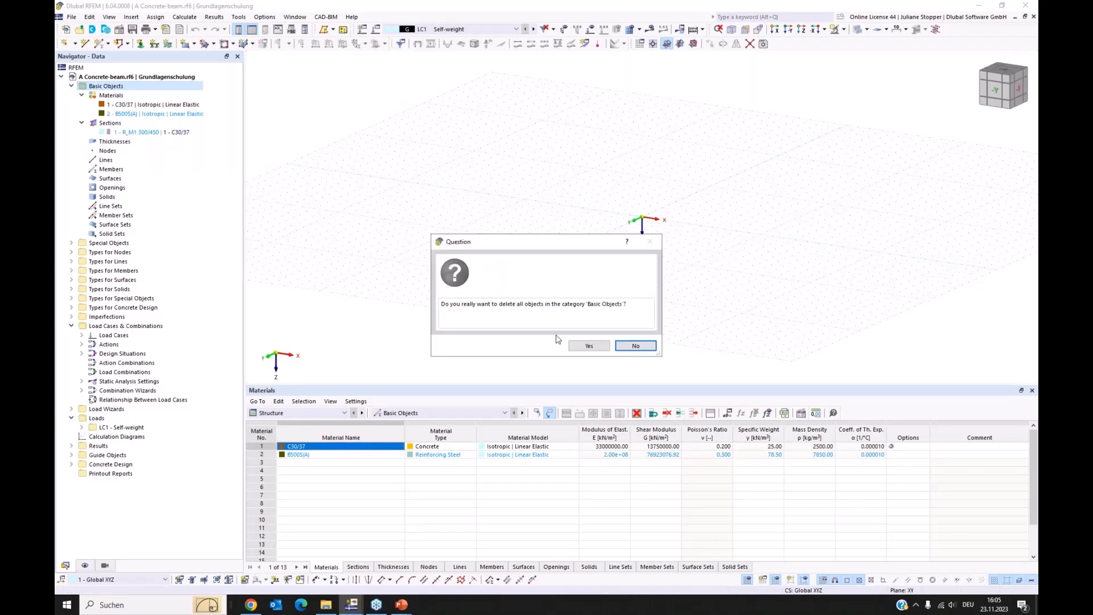
left_click(586, 346)
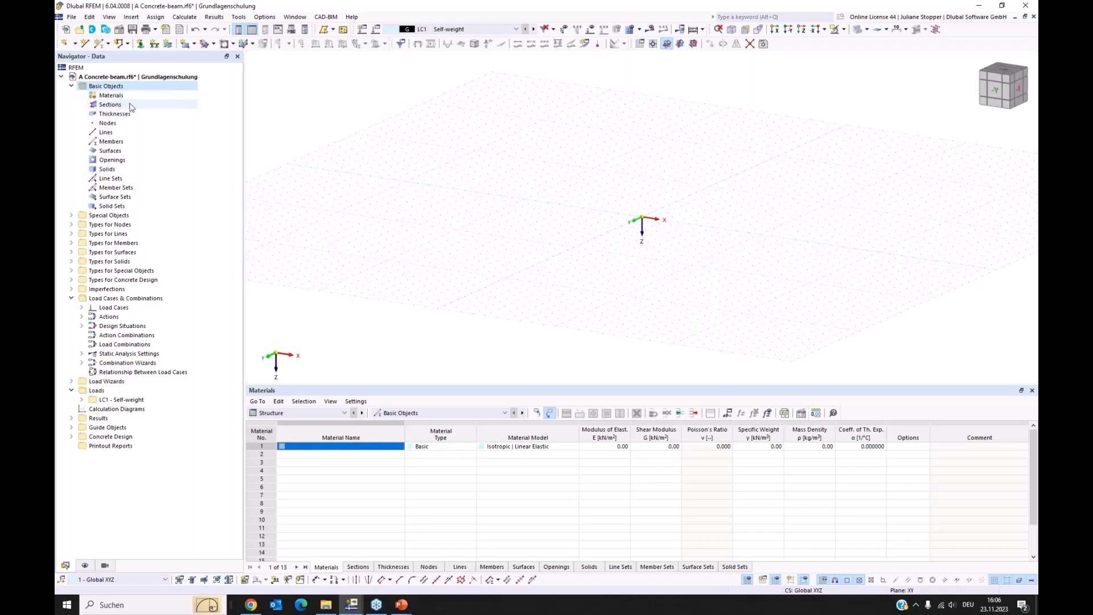
Step: Start a new material and filter the material library to the European Union region and the Concrete type
left_click(111, 96)
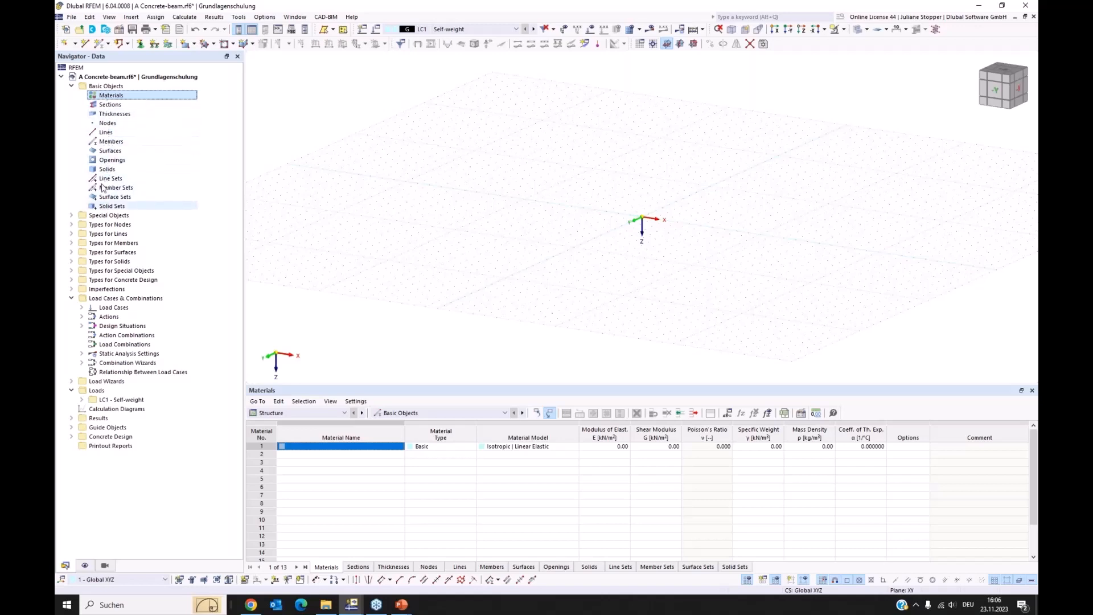
right_click(112, 97)
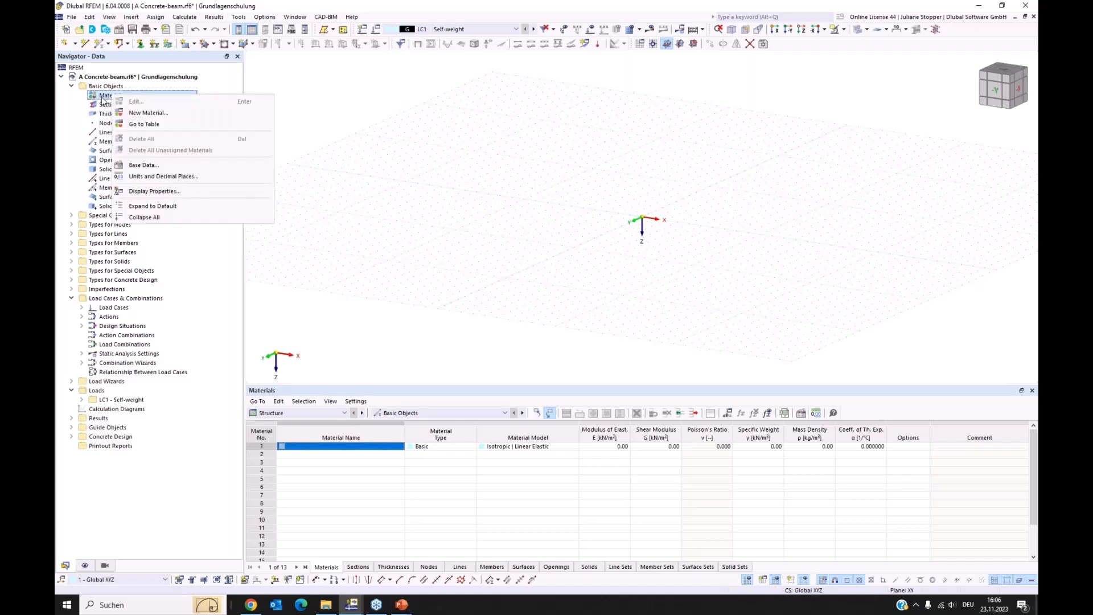
left_click(134, 114)
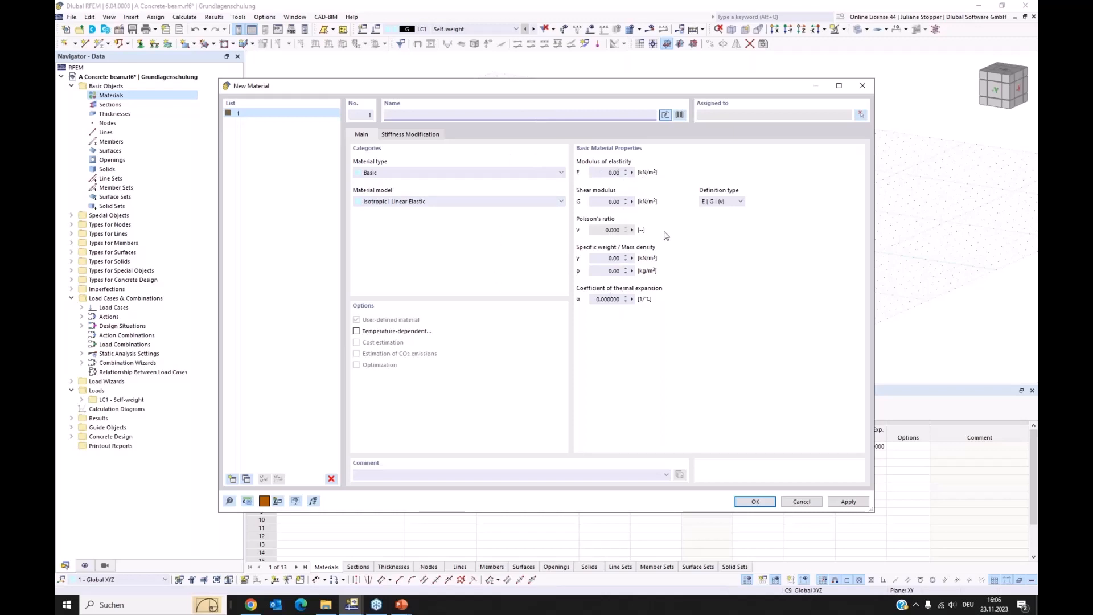
left_click(679, 115)
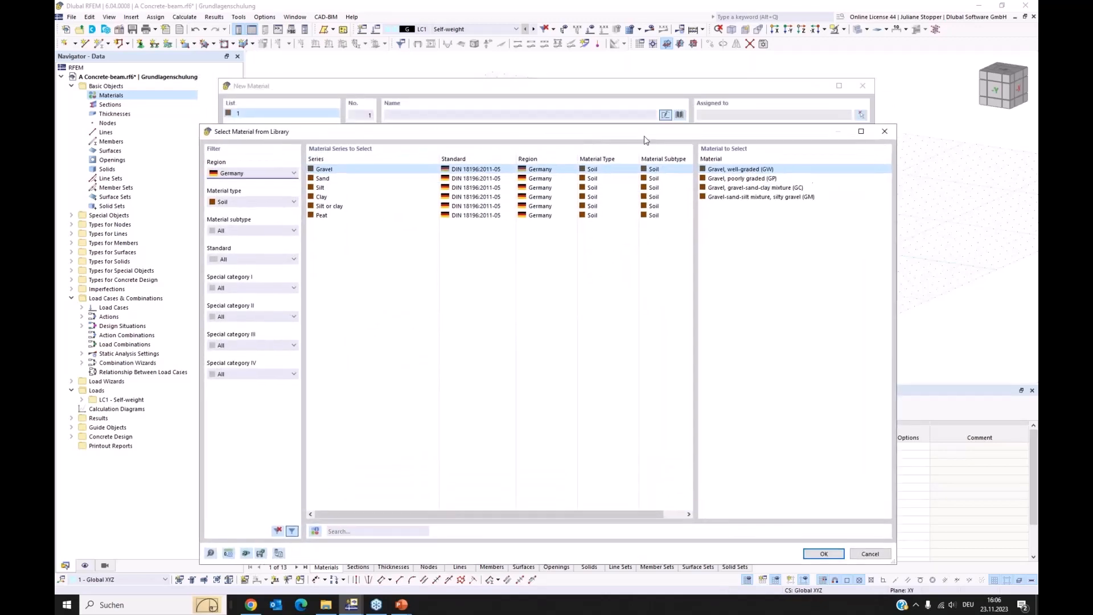
left_click_drag(650, 132, 654, 116)
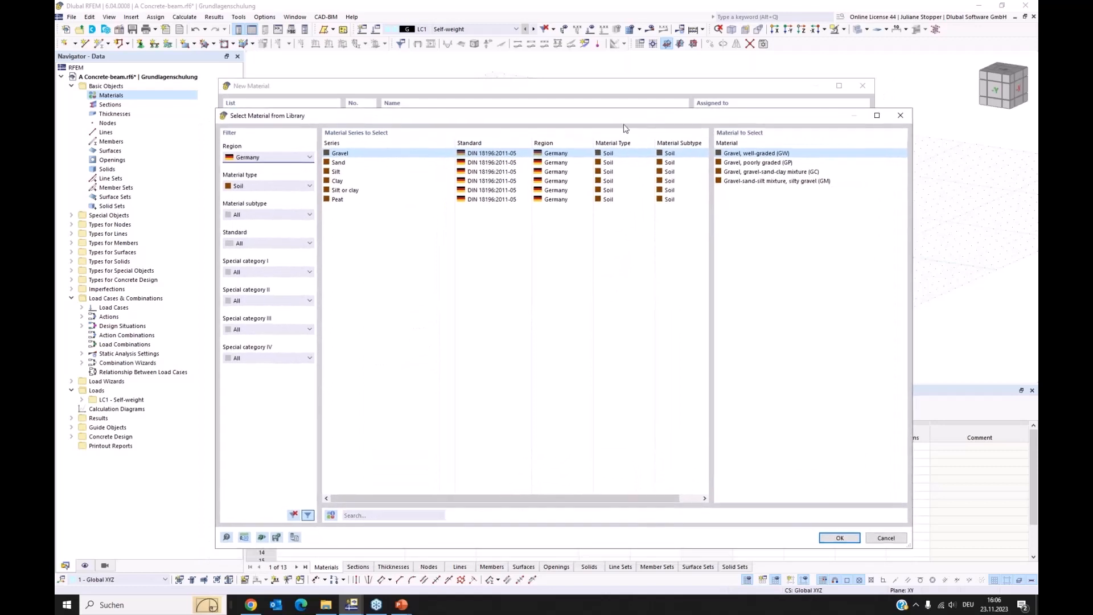
left_click(296, 162)
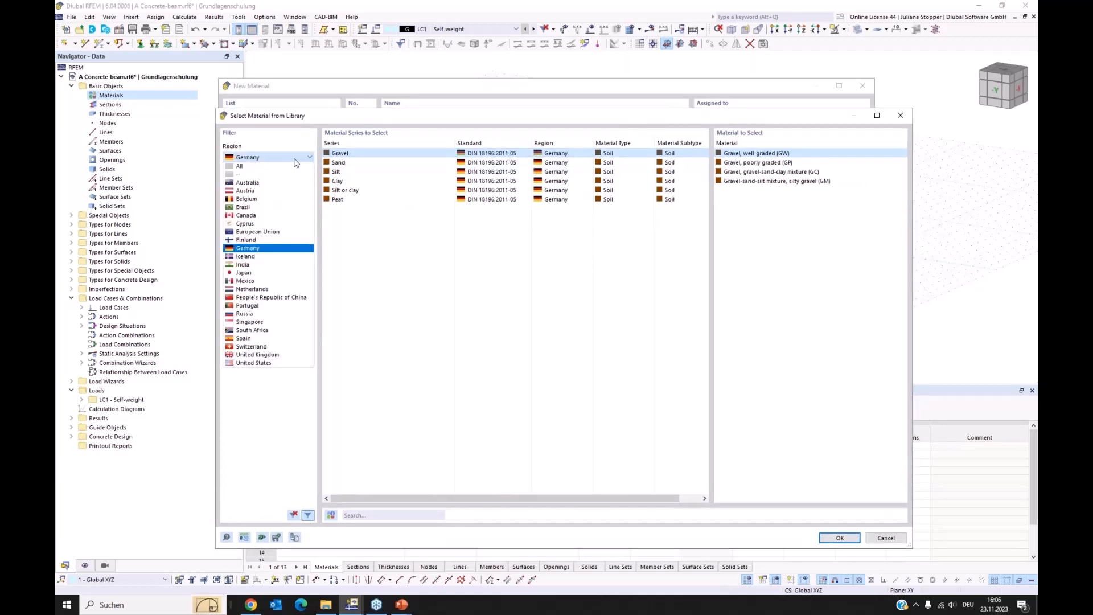
left_click(267, 232)
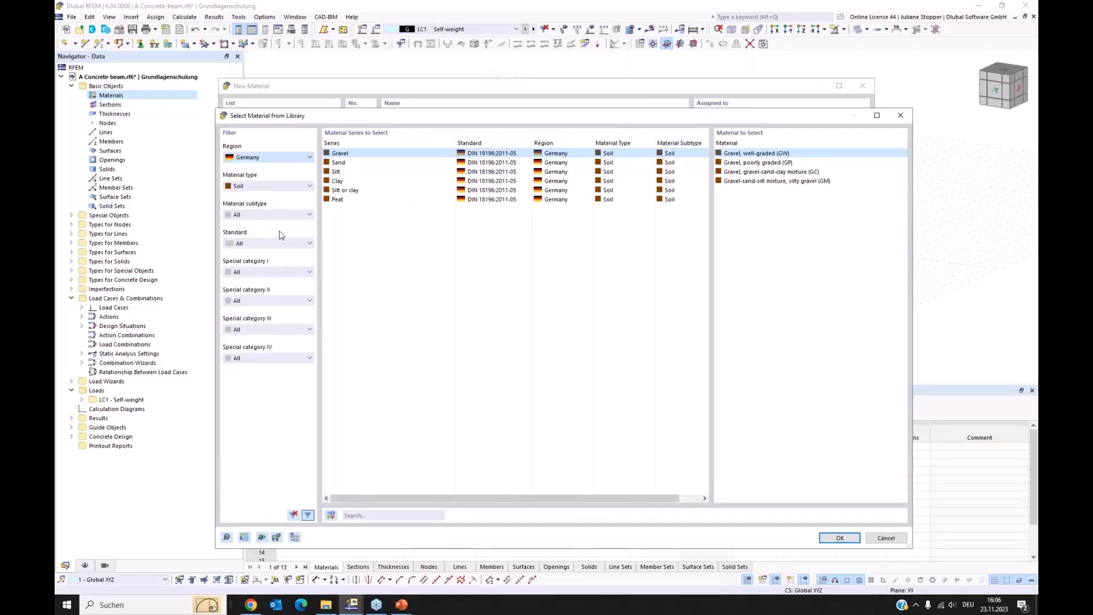
left_click(259, 187)
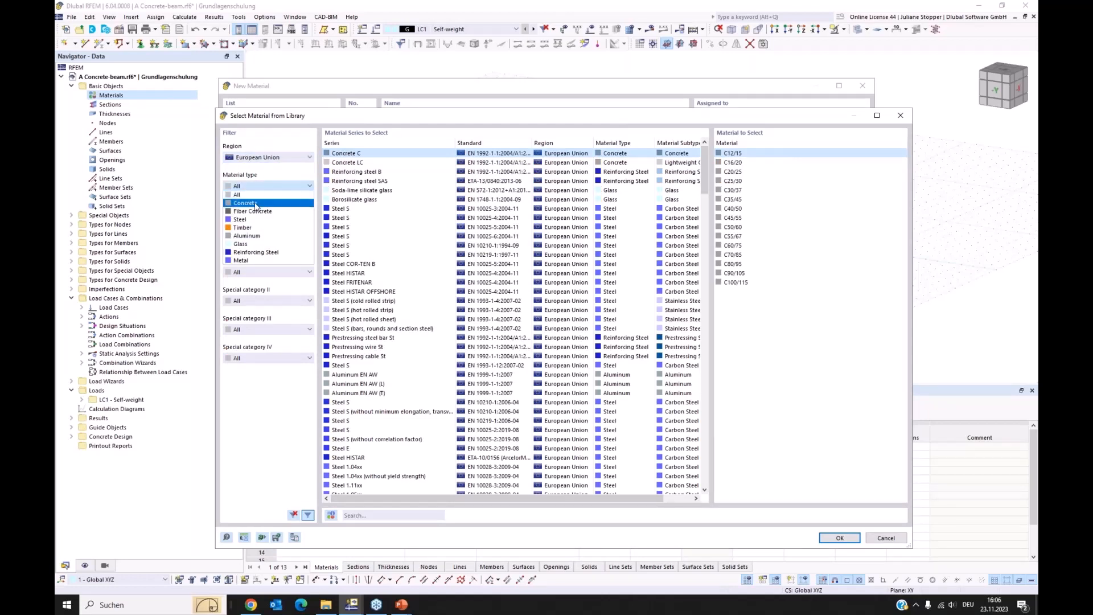
left_click(255, 203)
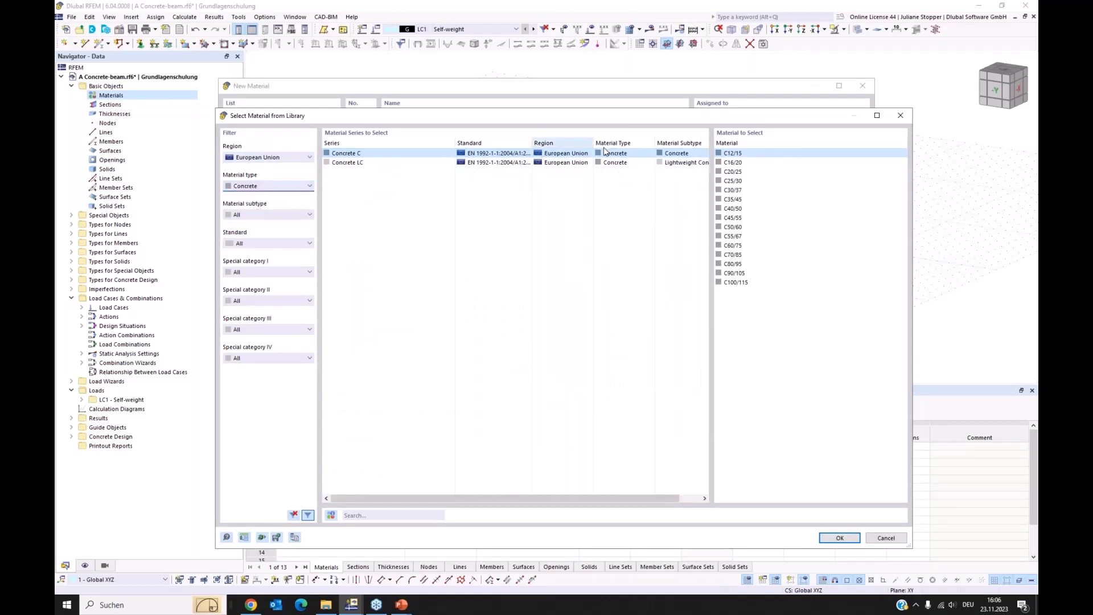
Step: Choose concrete C30/37 from the library and apply it as material 1
left_click(733, 192)
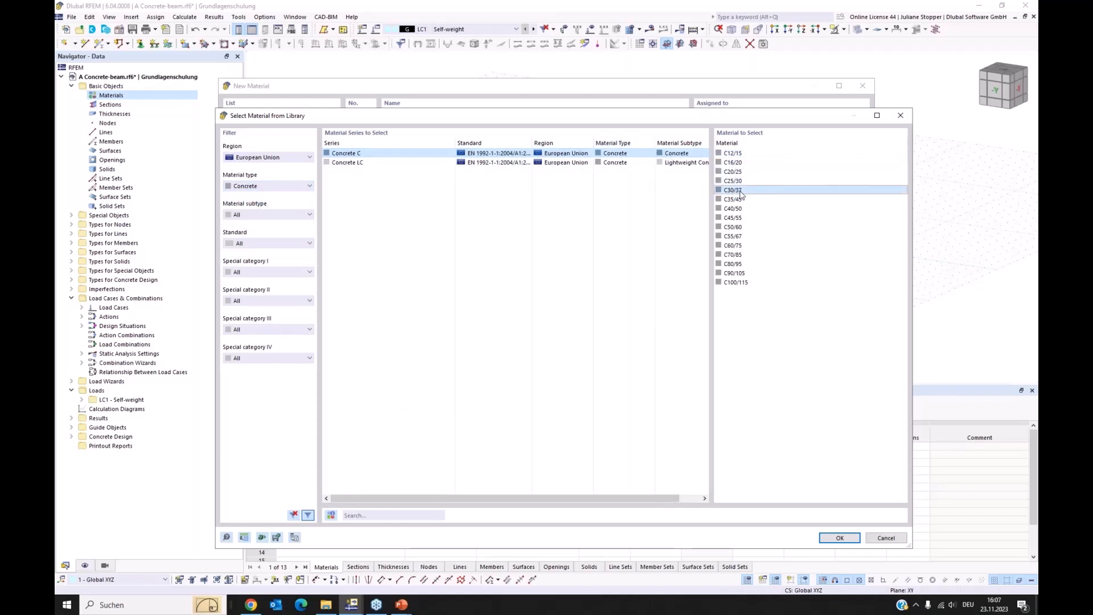
left_click(840, 538)
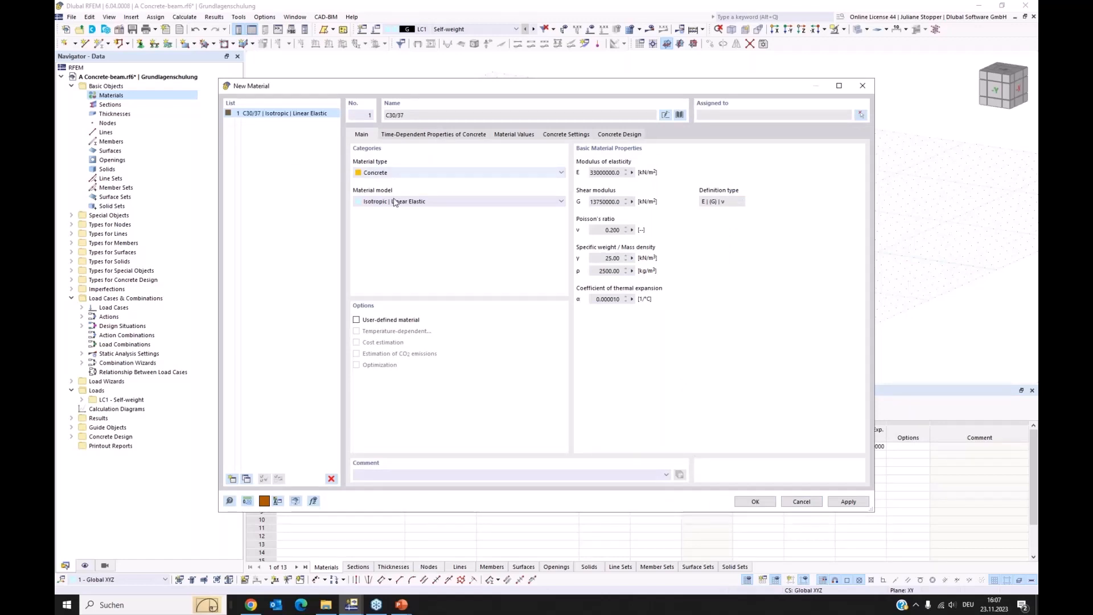
left_click(848, 501)
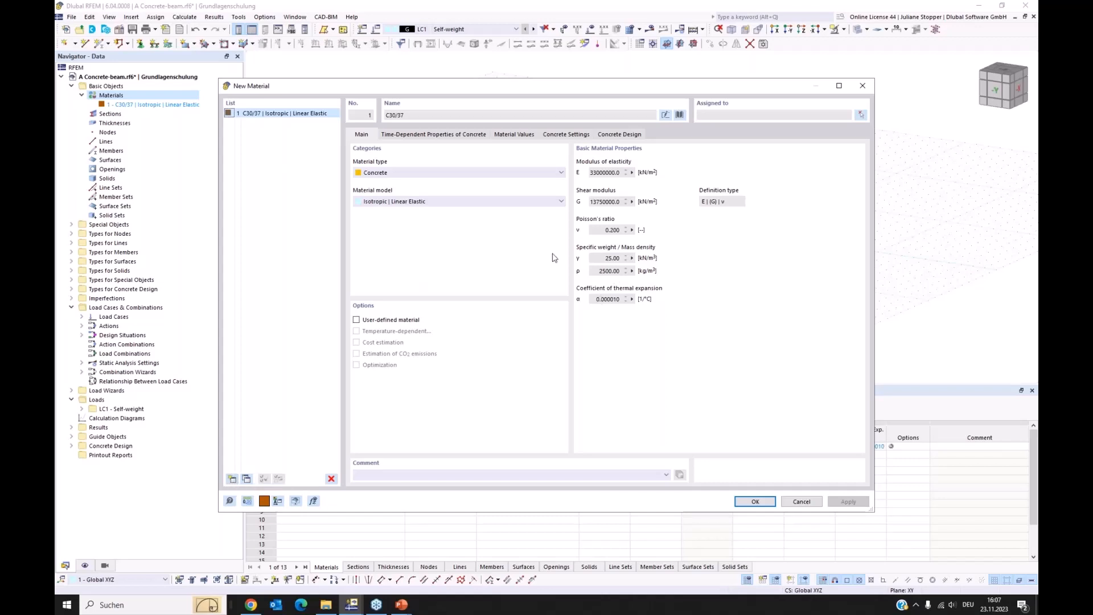
Step: Add reinforcing steel B500S(B) per EN 1992-1-1:2004/A1:2014 as material 2 and finish the material definition
left_click(233, 479)
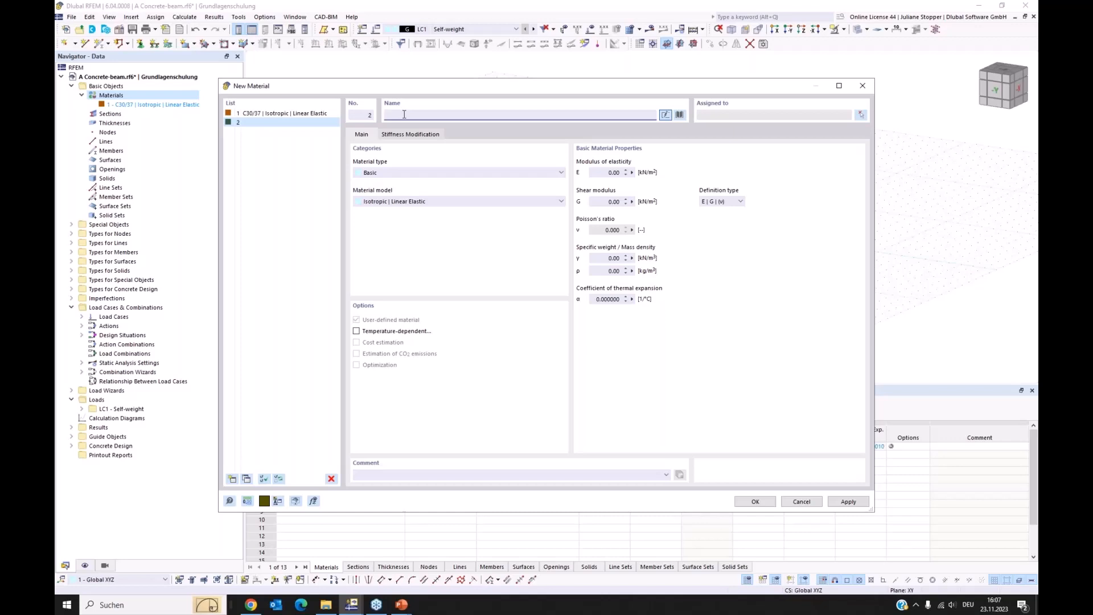
type("B")
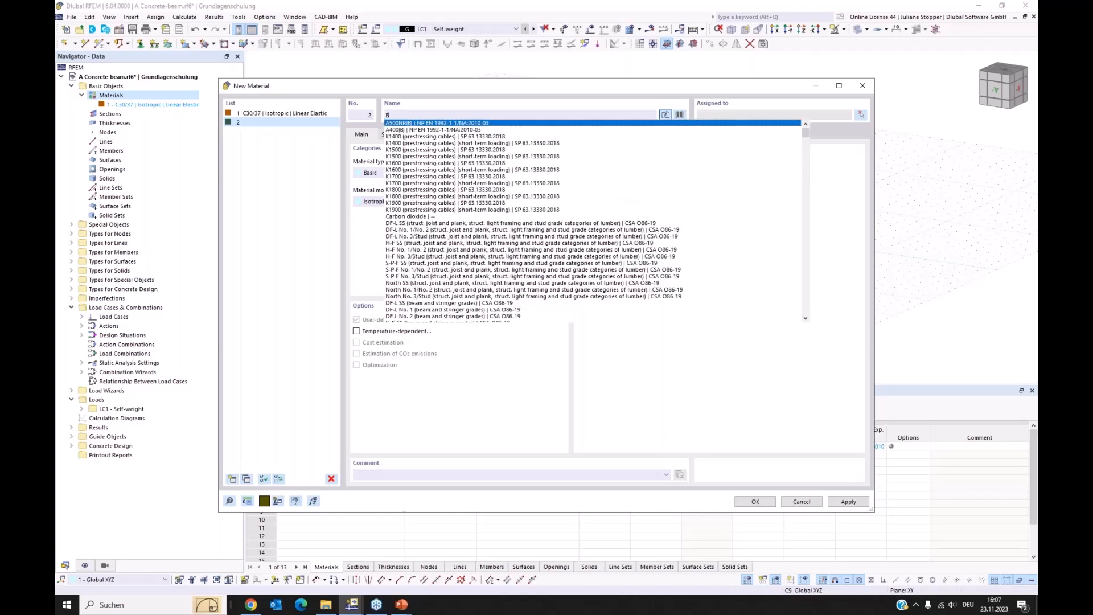
type("500")
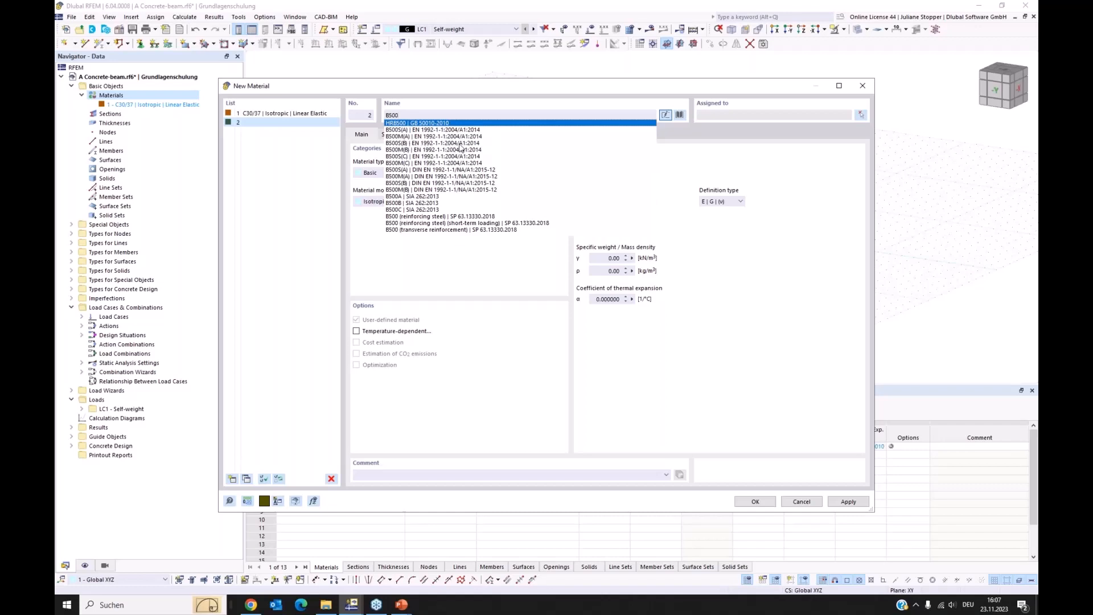
left_click(424, 143)
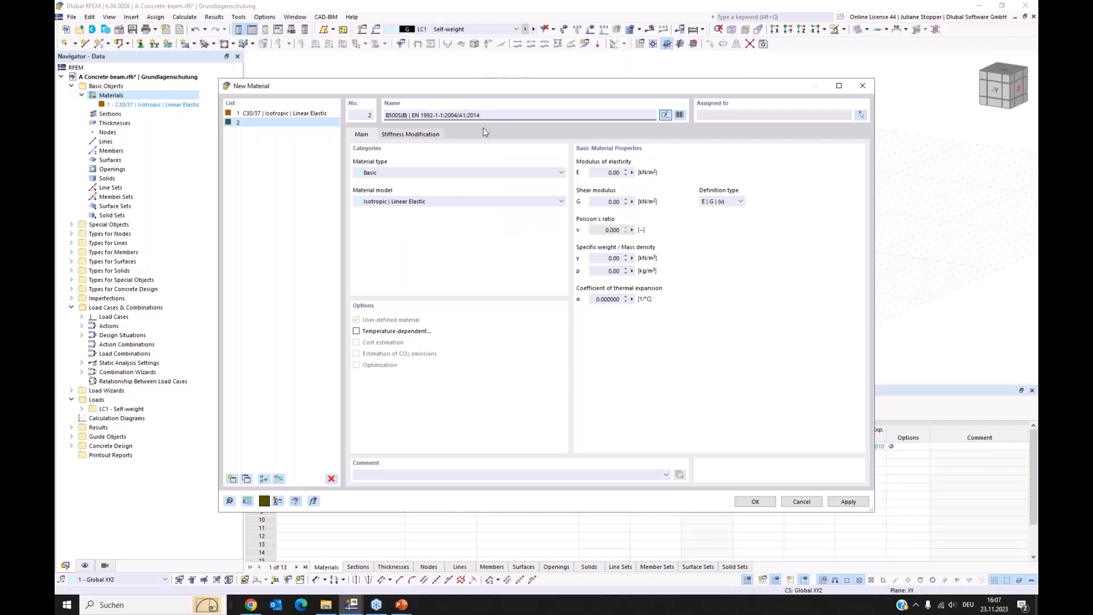
left_click(848, 501)
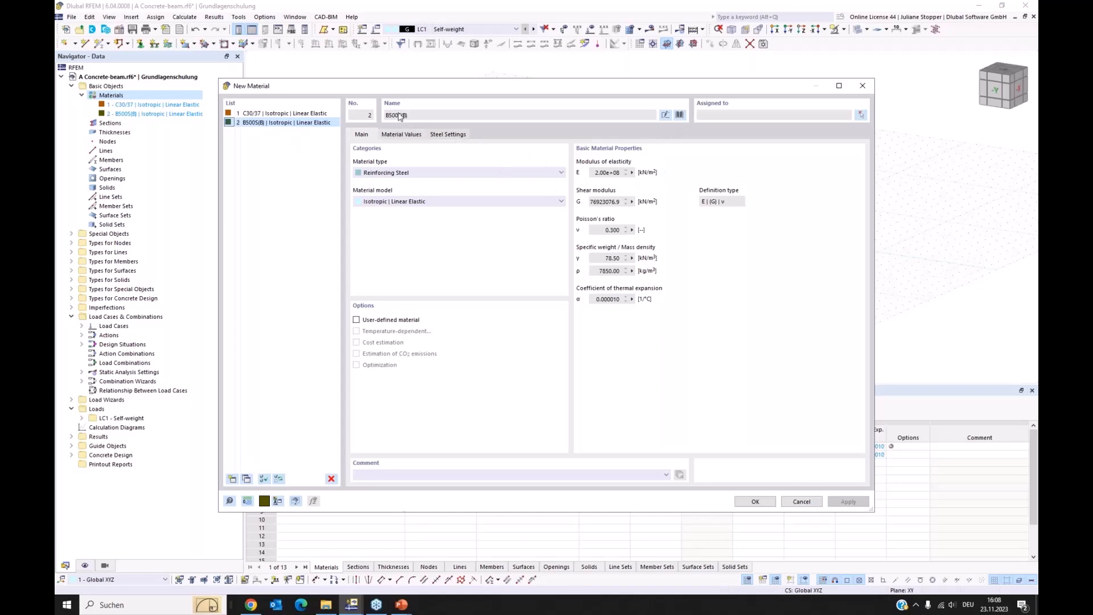
left_click(754, 502)
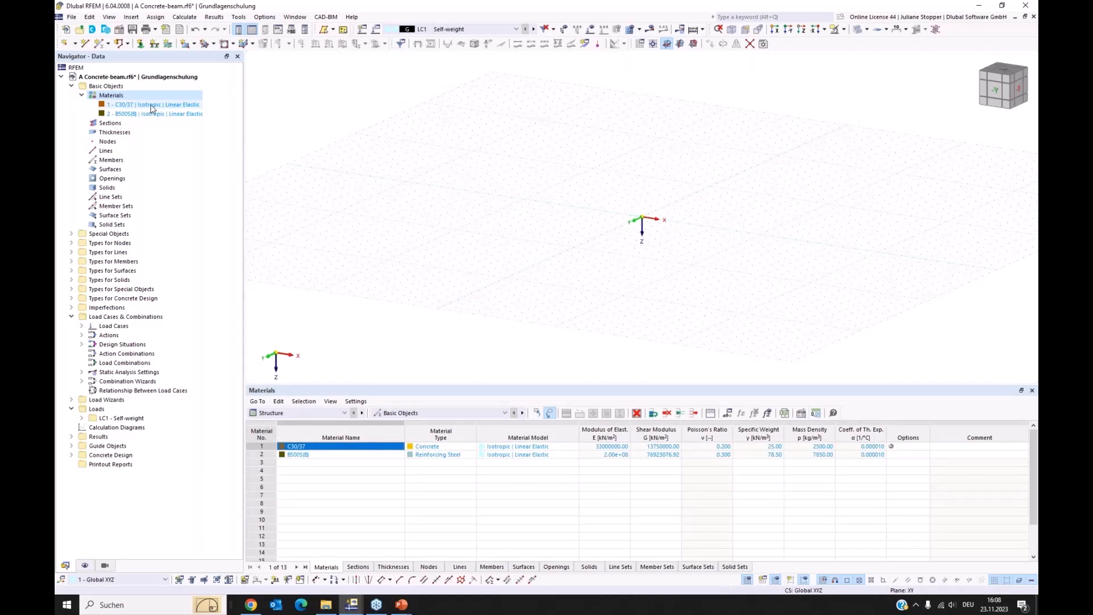
Step: Start a new cross-section in C30/37 and look through the section library without picking a different shape
right_click(110, 125)
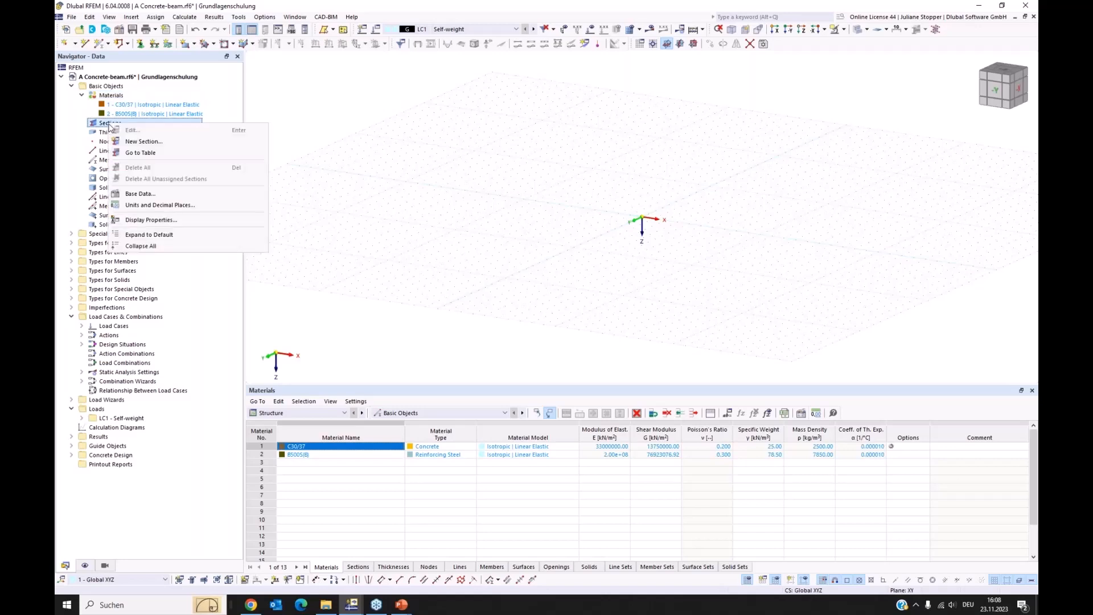
left_click(140, 143)
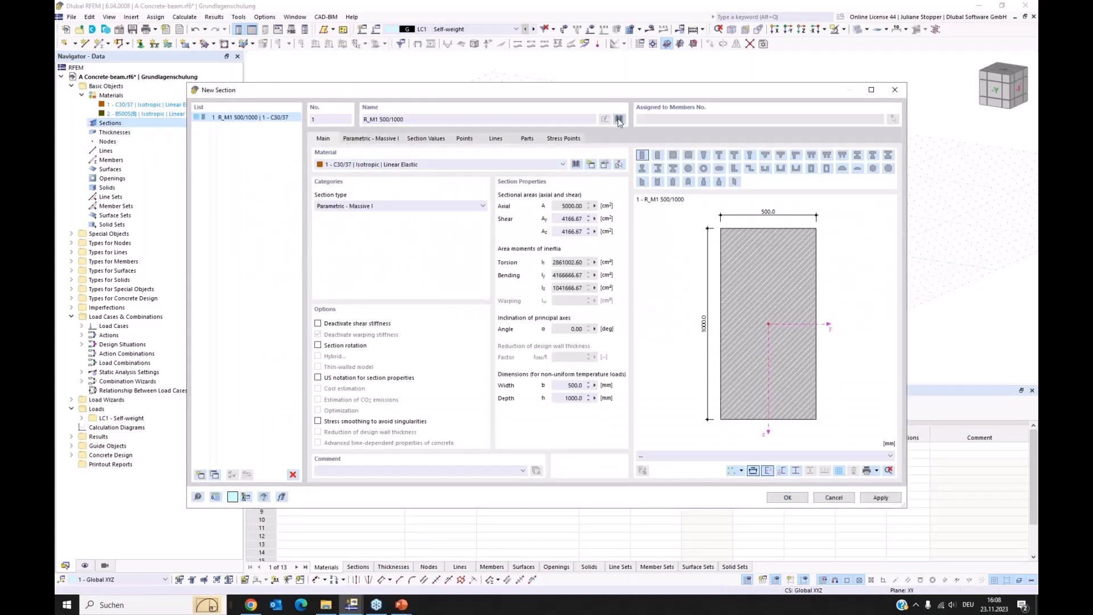
left_click(619, 120)
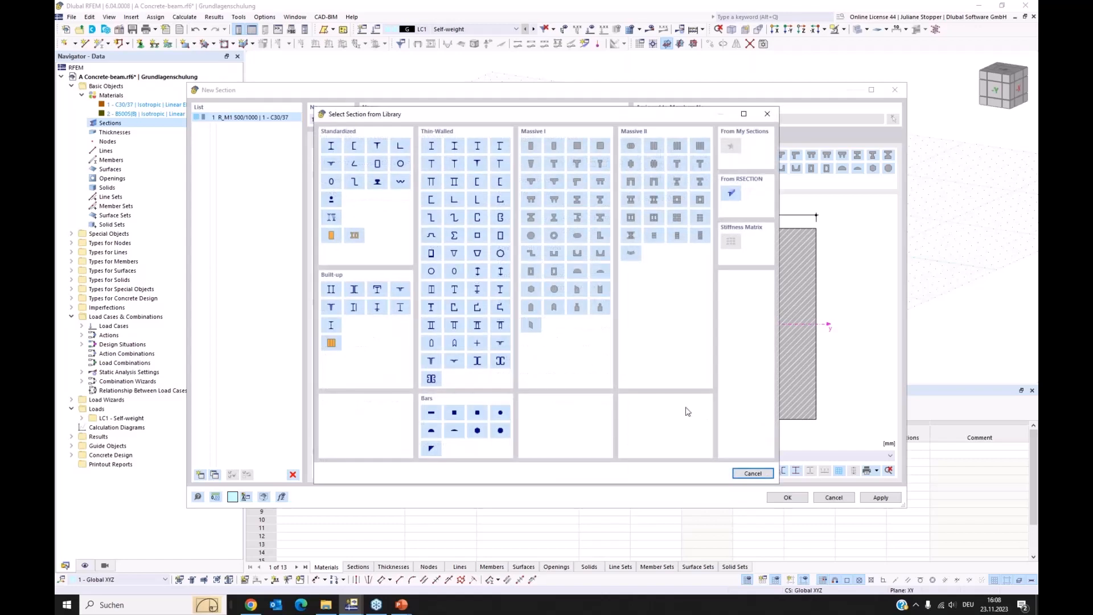
left_click(748, 474)
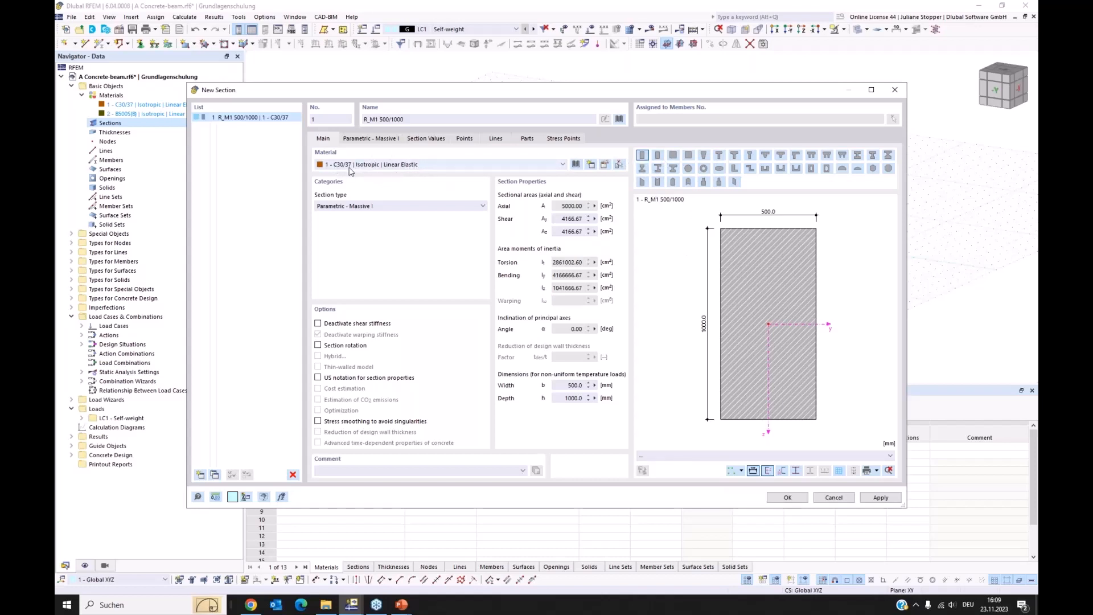
Step: Define the massive rectangular section with width b 300 mm and height h 450 mm, and save it as section 1
left_click(369, 138)
left_click(393, 169)
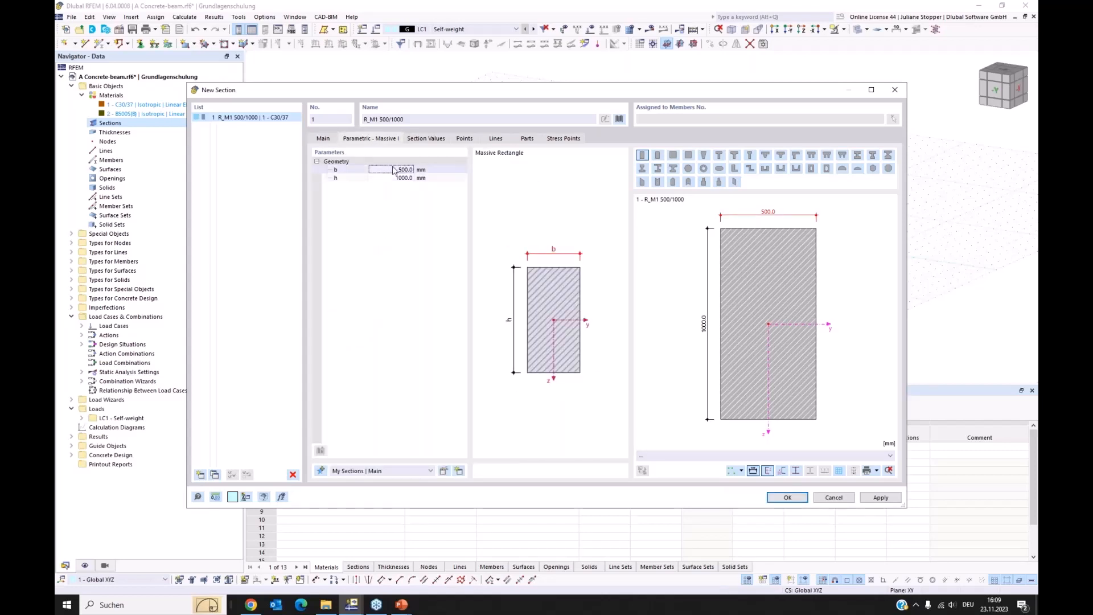
left_click(393, 170)
type("300")
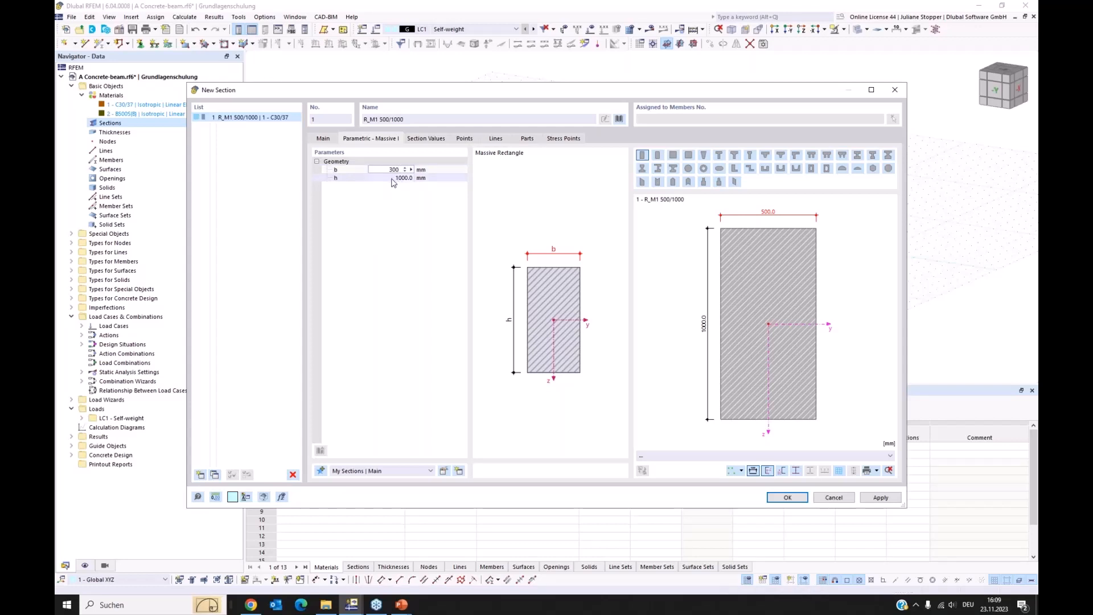
left_click(393, 180)
type("4")
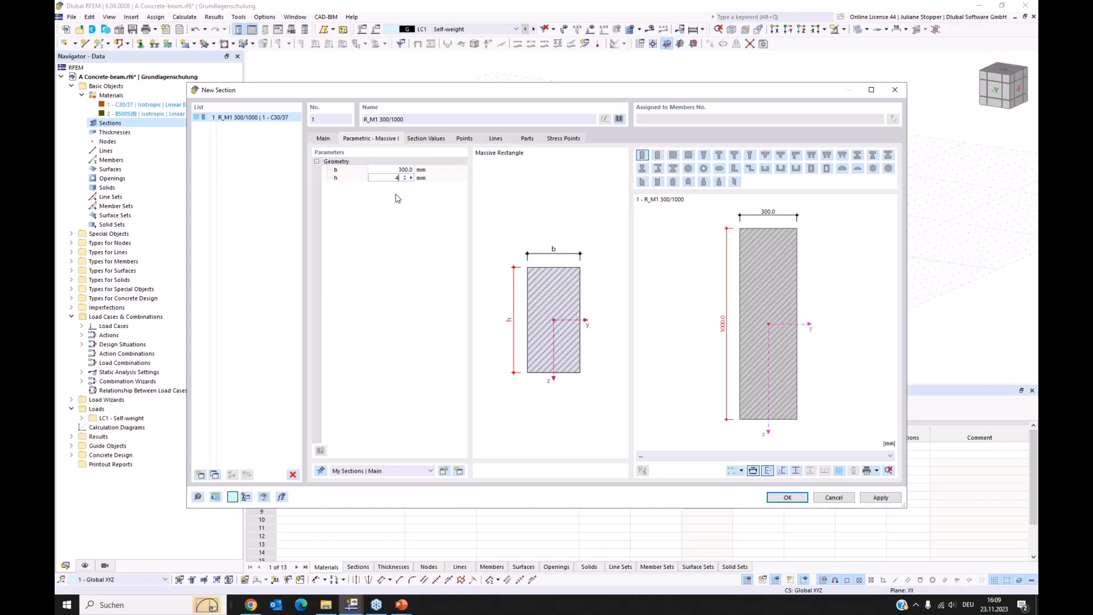
type("50")
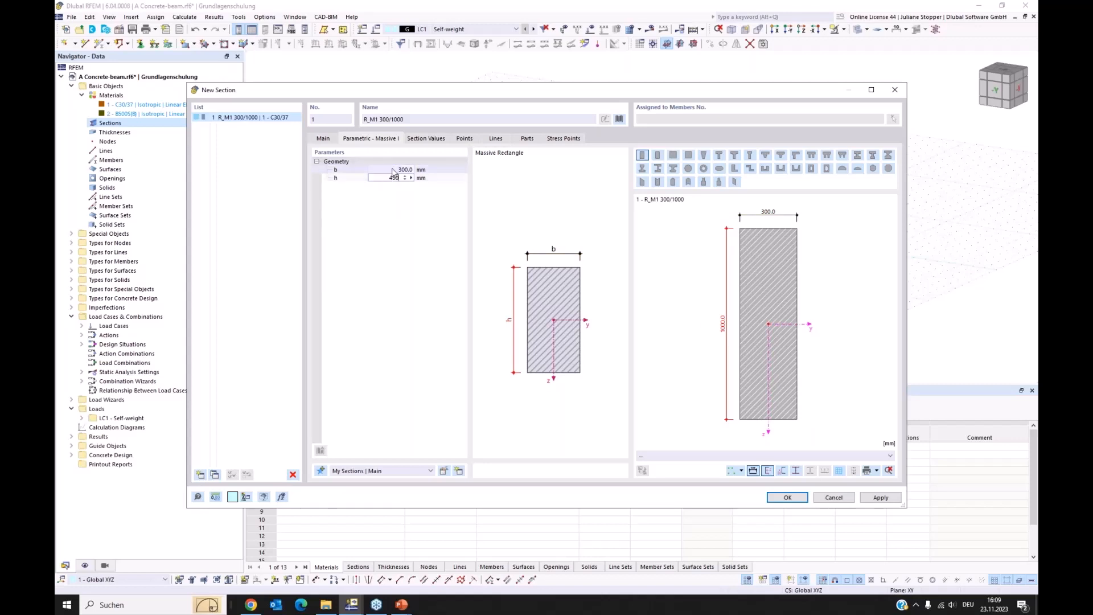
key("Return")
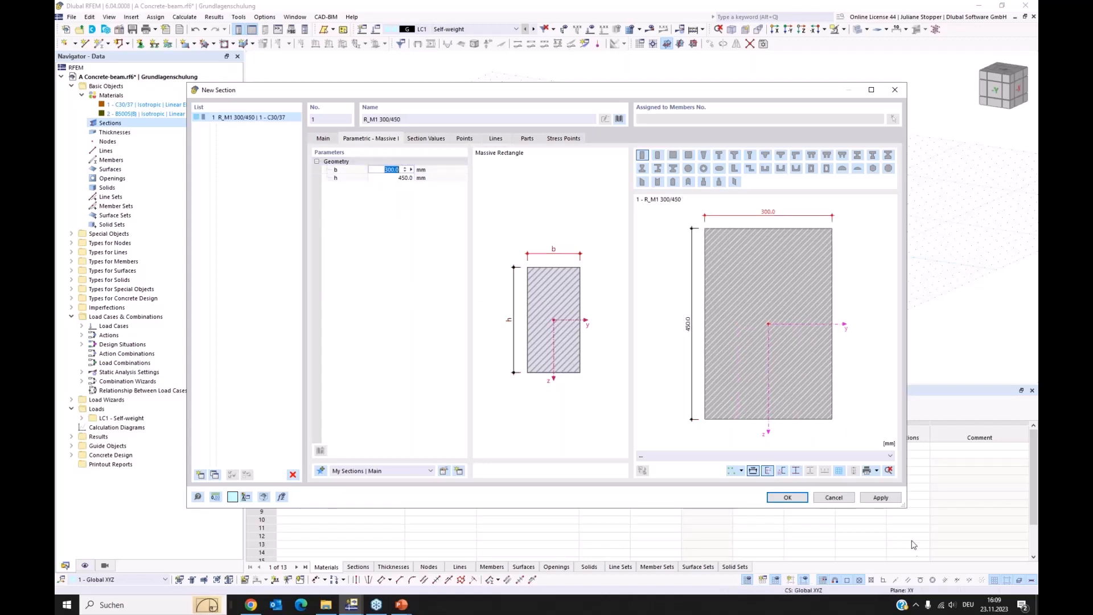
left_click(880, 497)
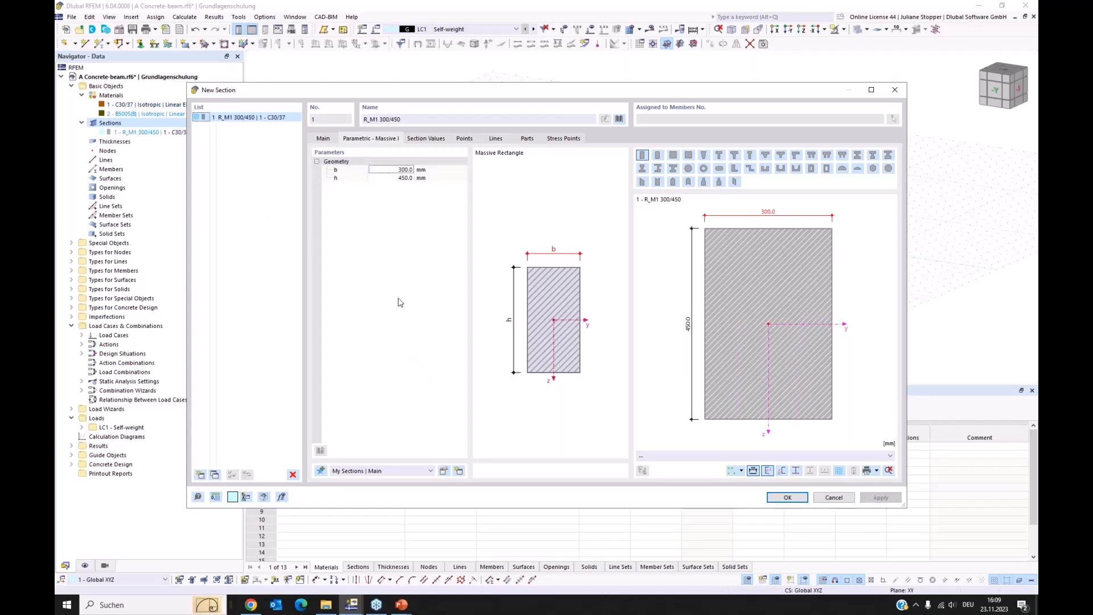
left_click(785, 495)
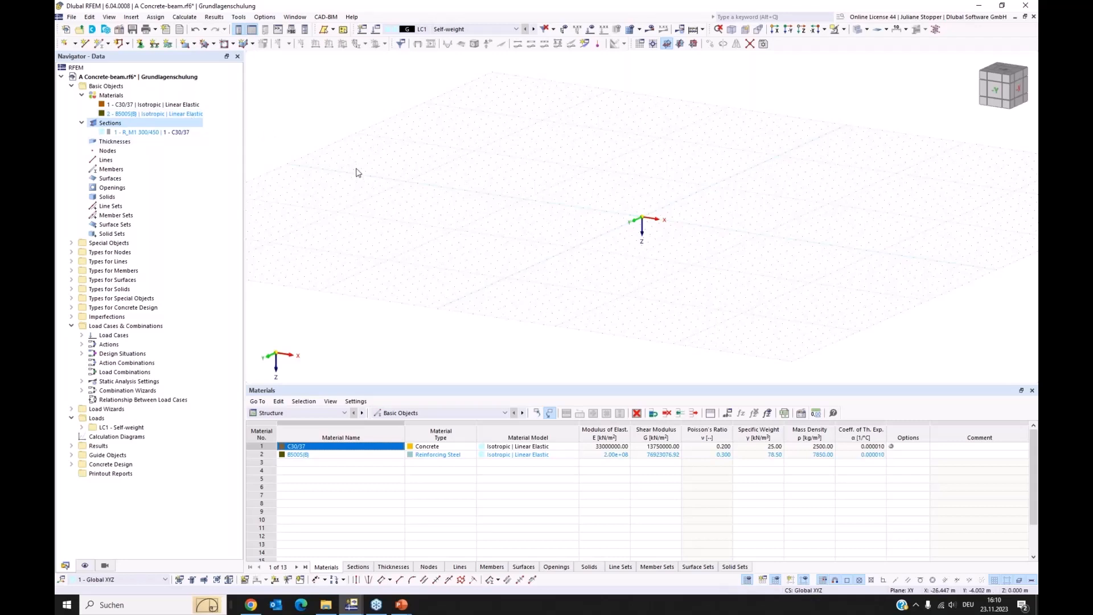
Step: Start a new single member of type Beam with its concrete design properties enabled
middle_click_drag(519, 177, 438, 160)
middle_click_drag(405, 231, 434, 244, "ctrl")
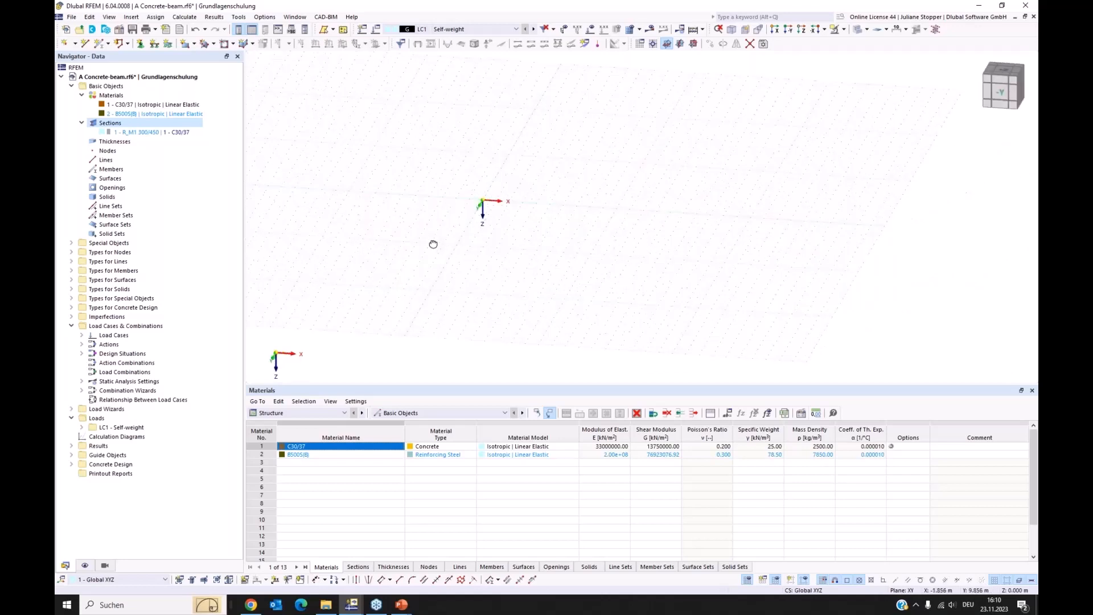
left_click(100, 45)
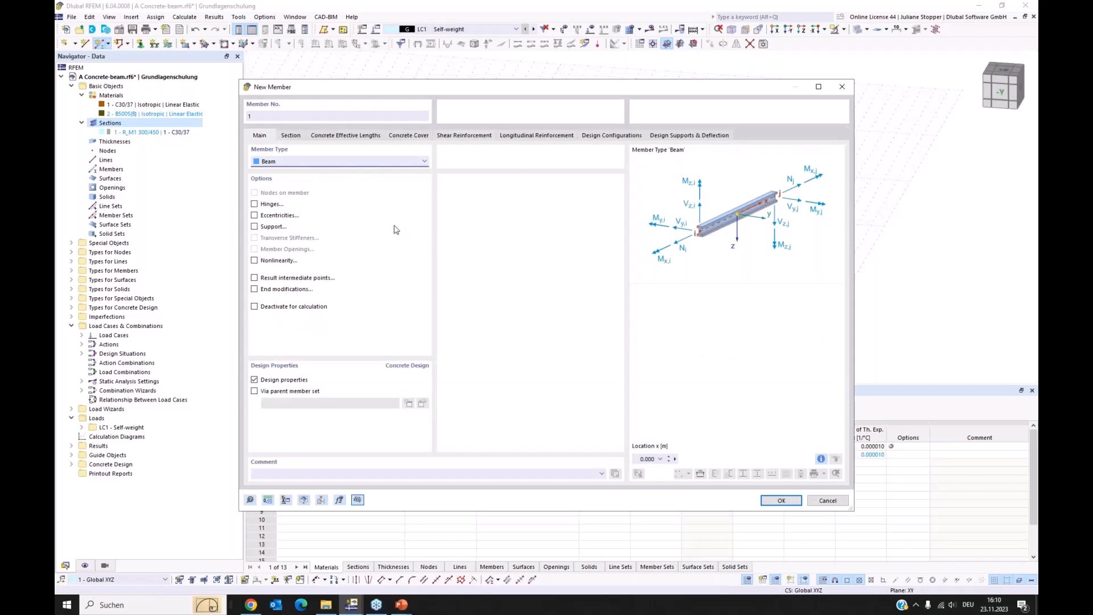
left_click(299, 165)
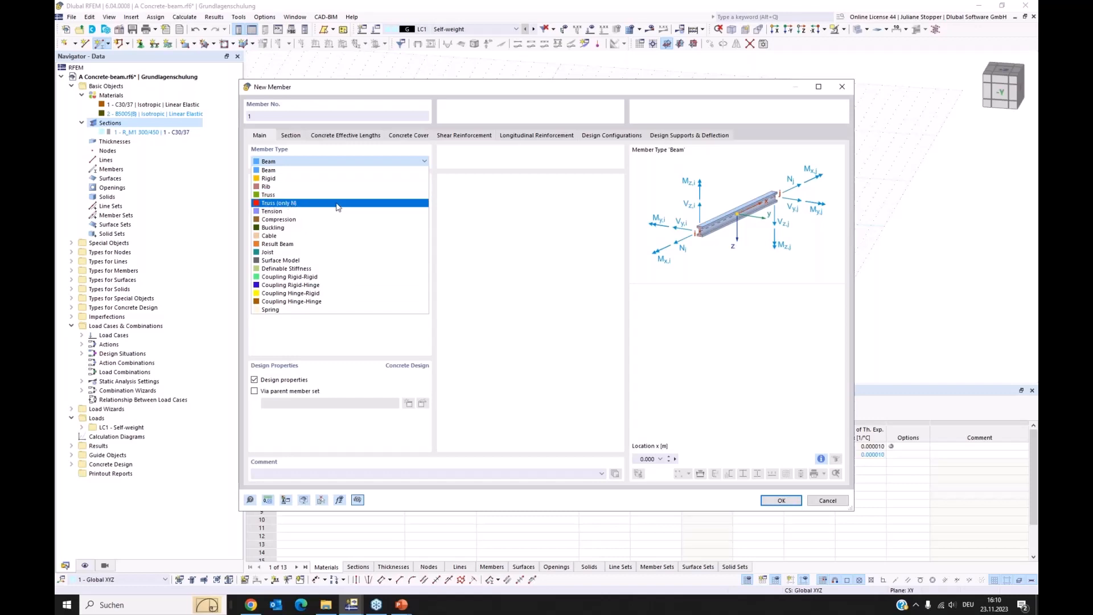
left_click(489, 206)
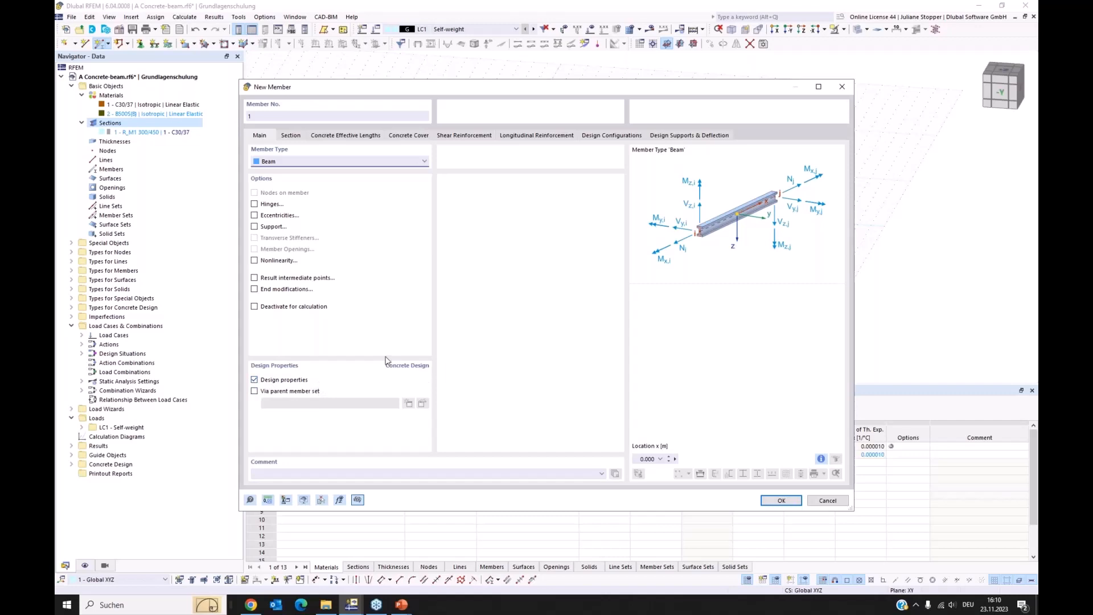
left_click(254, 380)
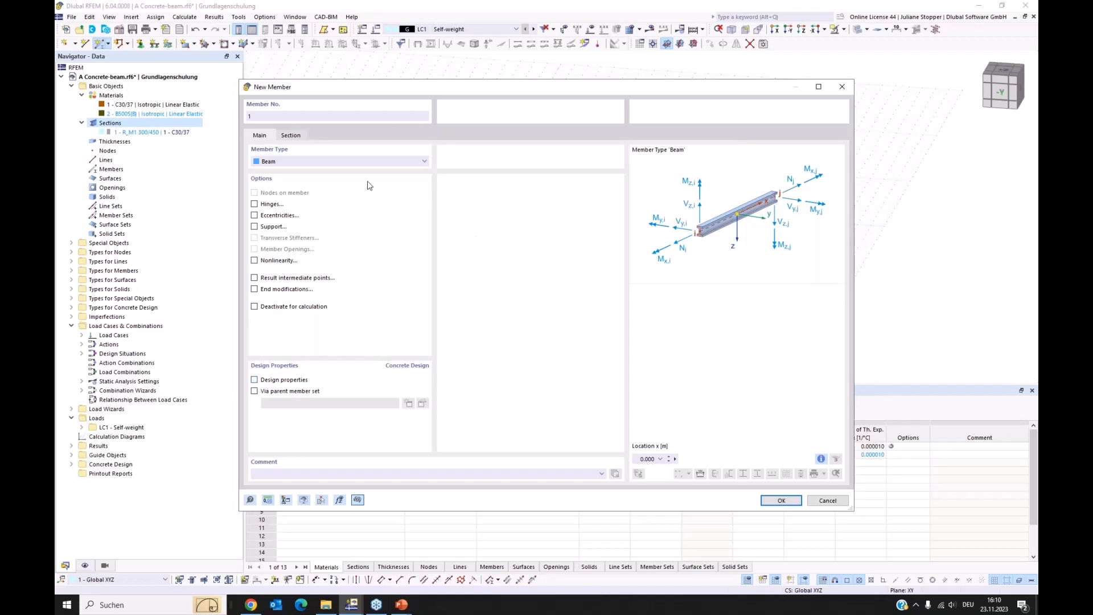
left_click(254, 380)
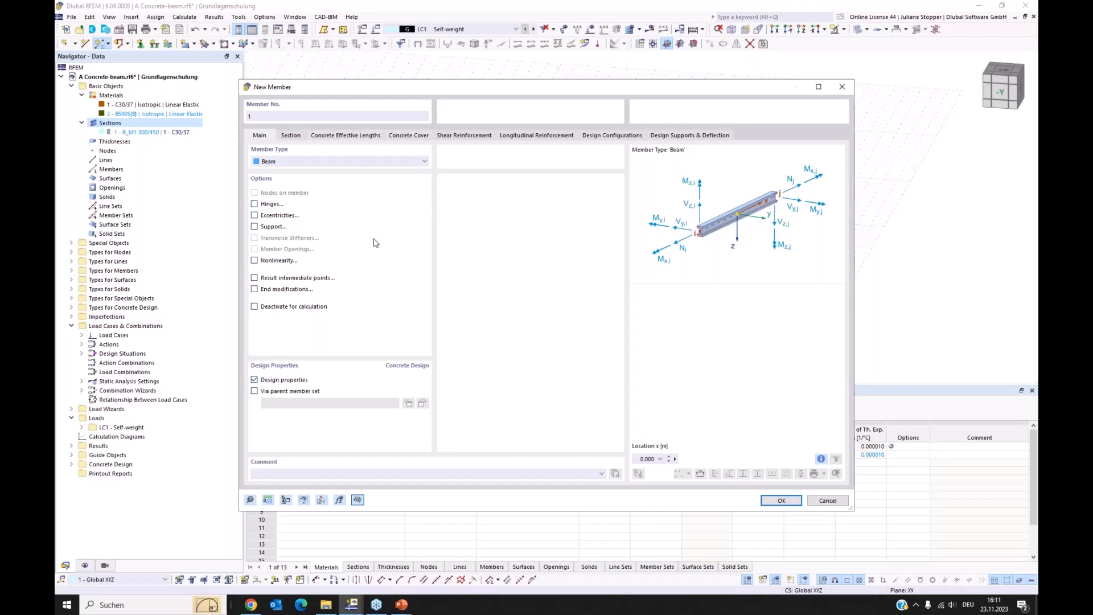
Step: Assign section R_M1 300/450 in C30/37 at the start of the new member
left_click(290, 136)
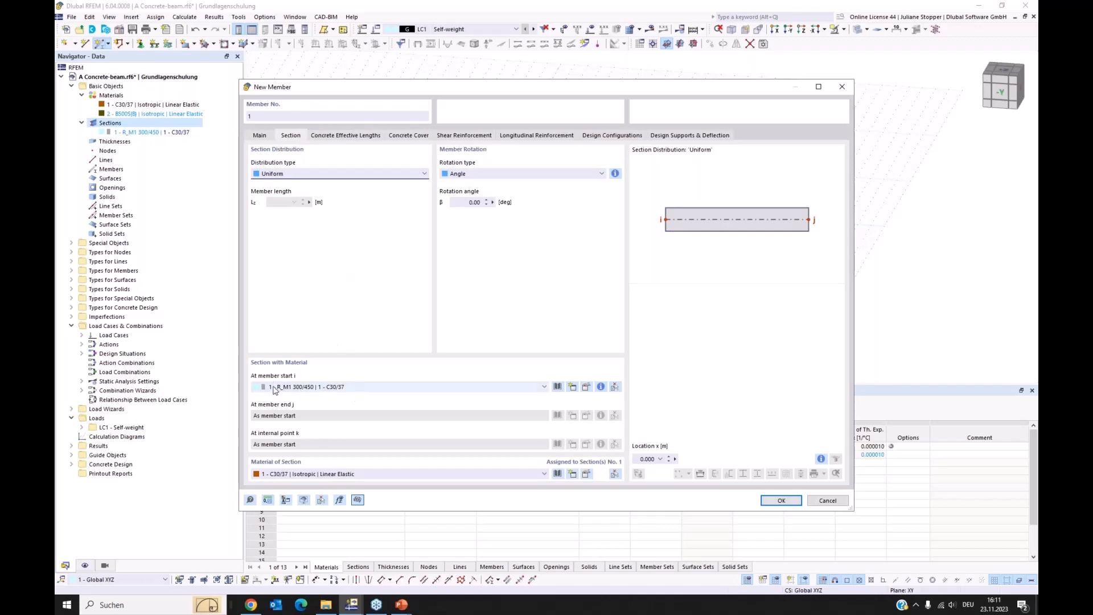
left_click(357, 388)
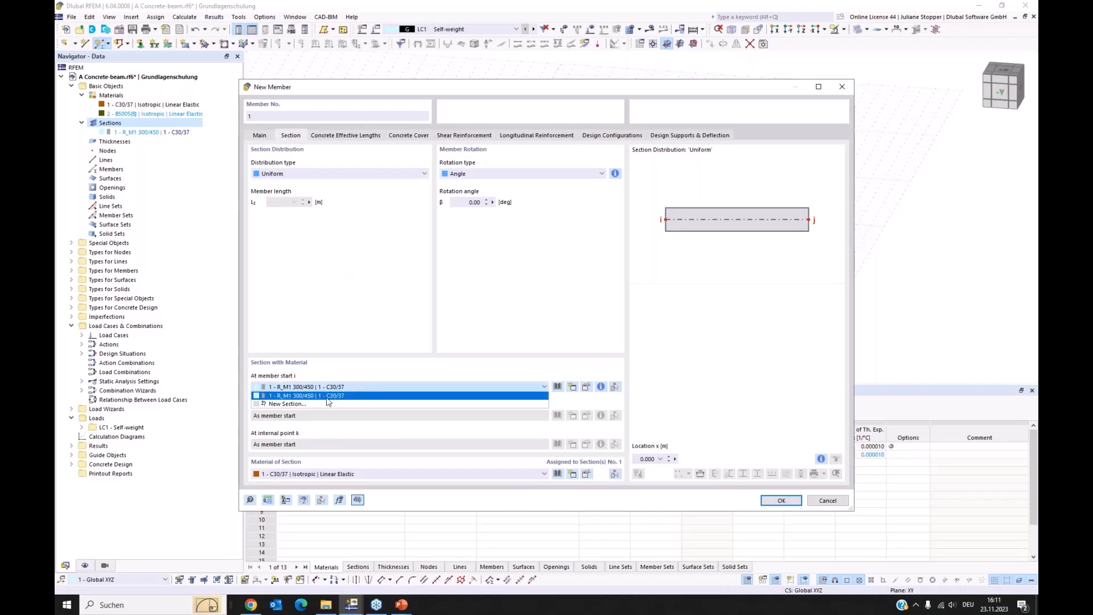
left_click(336, 399)
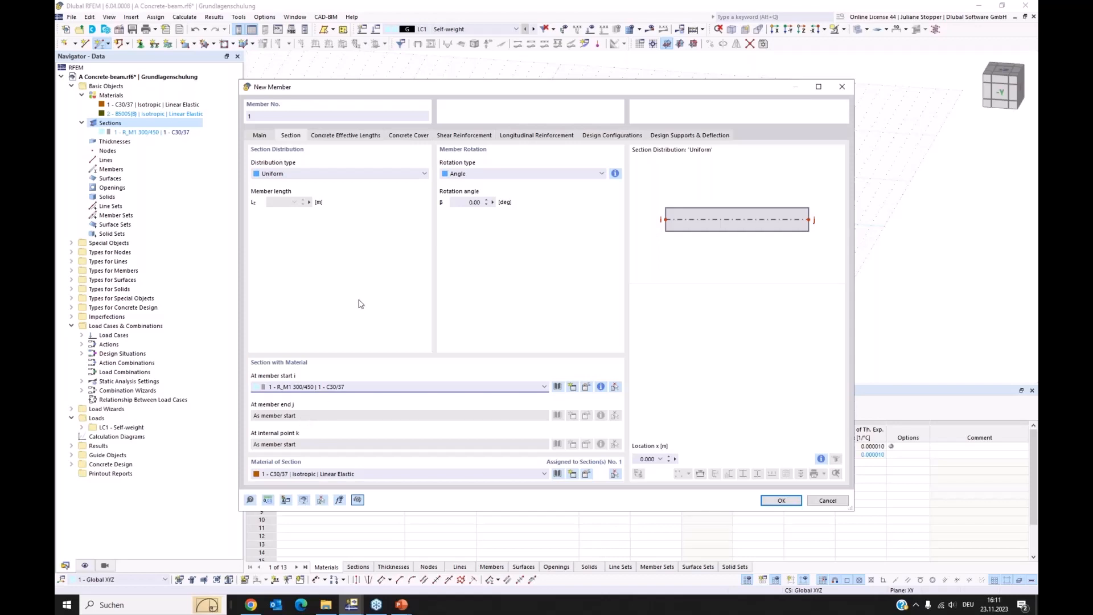
Step: Try the Linear section distribution for the member and set it back to Uniform
left_click(336, 174)
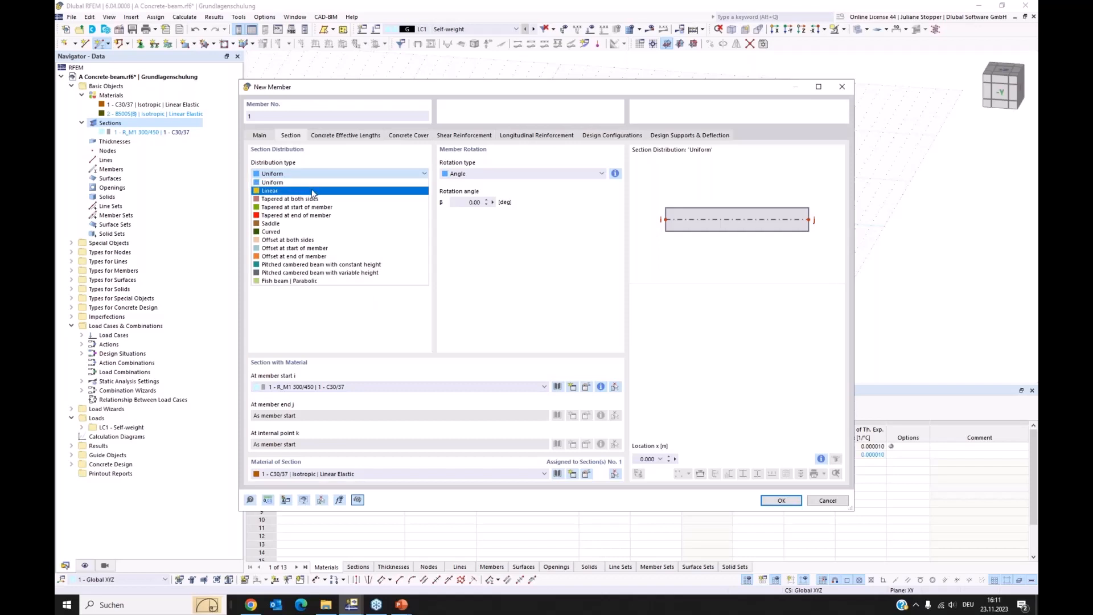
left_click(314, 191)
left_click(323, 176)
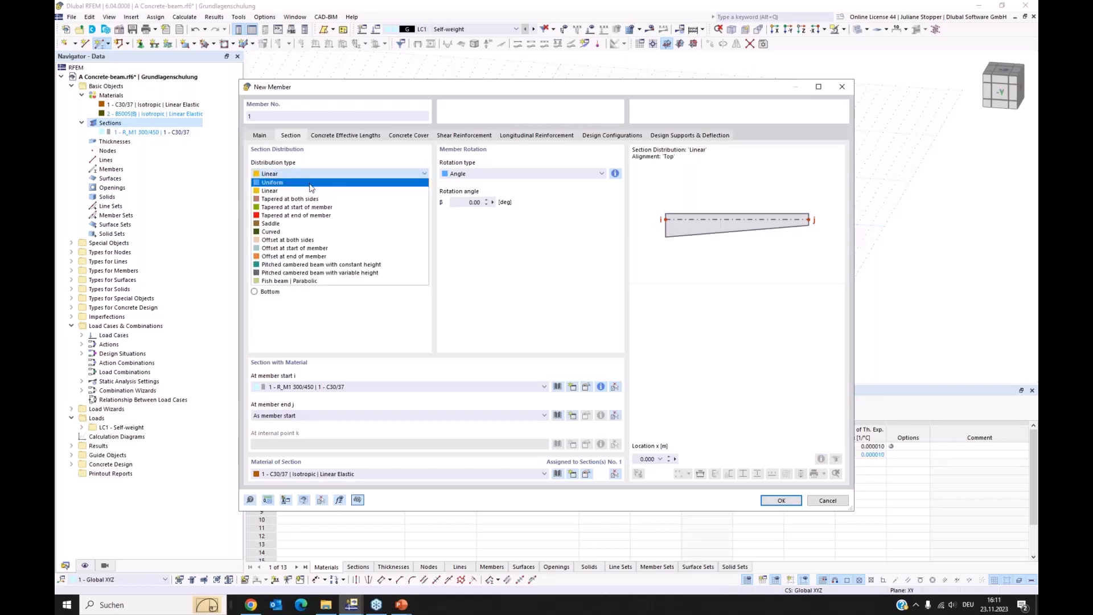
left_click(313, 185)
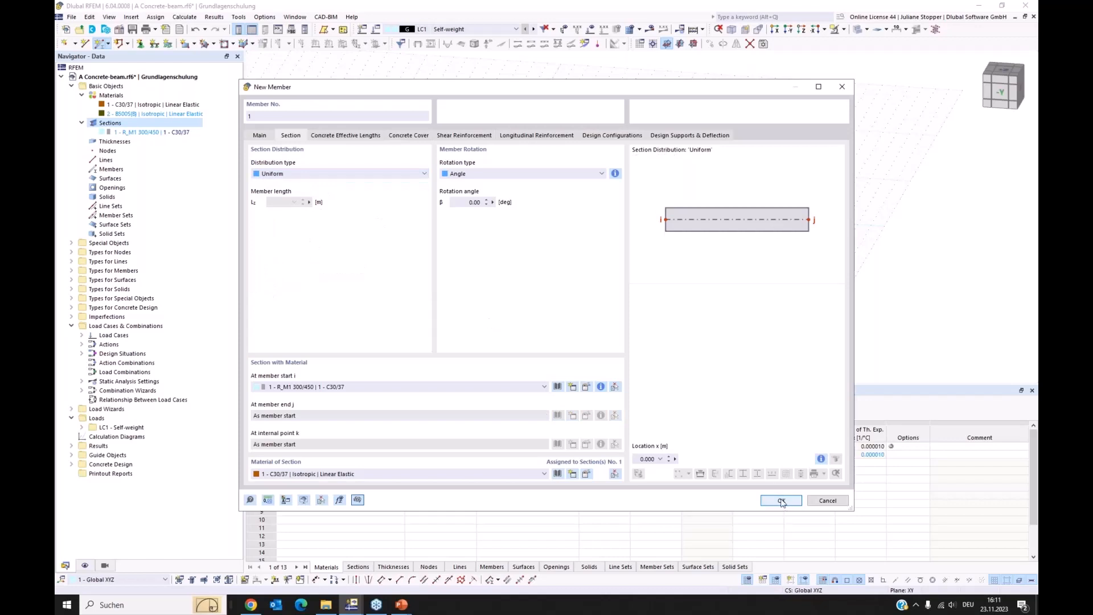
Step: Accept the member settings and place the beam along the X axis from the origin to X 8 m
left_click(781, 501)
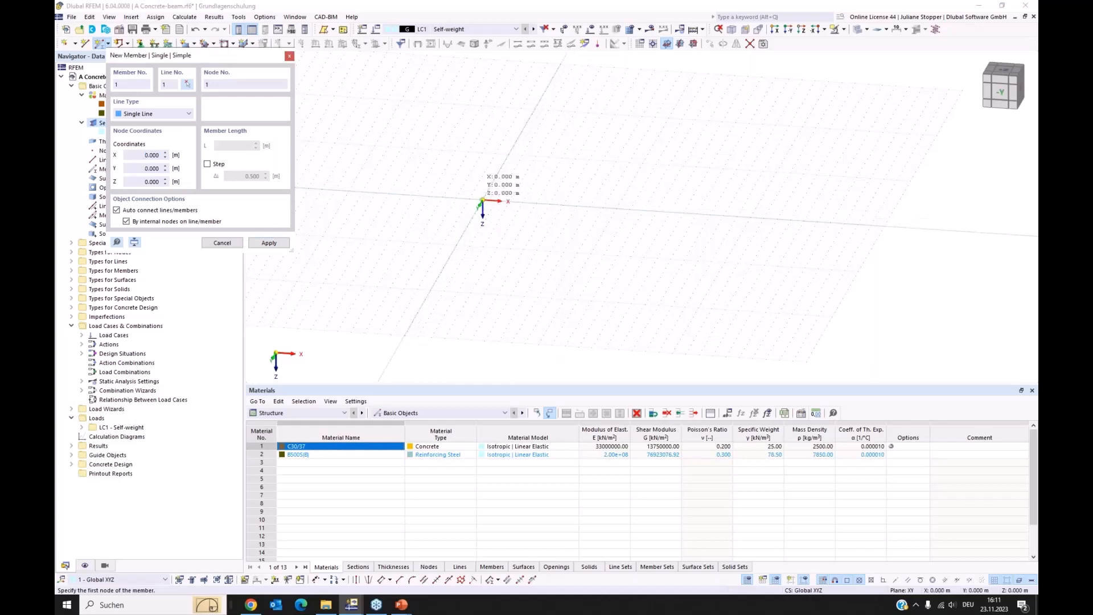
left_click(482, 201)
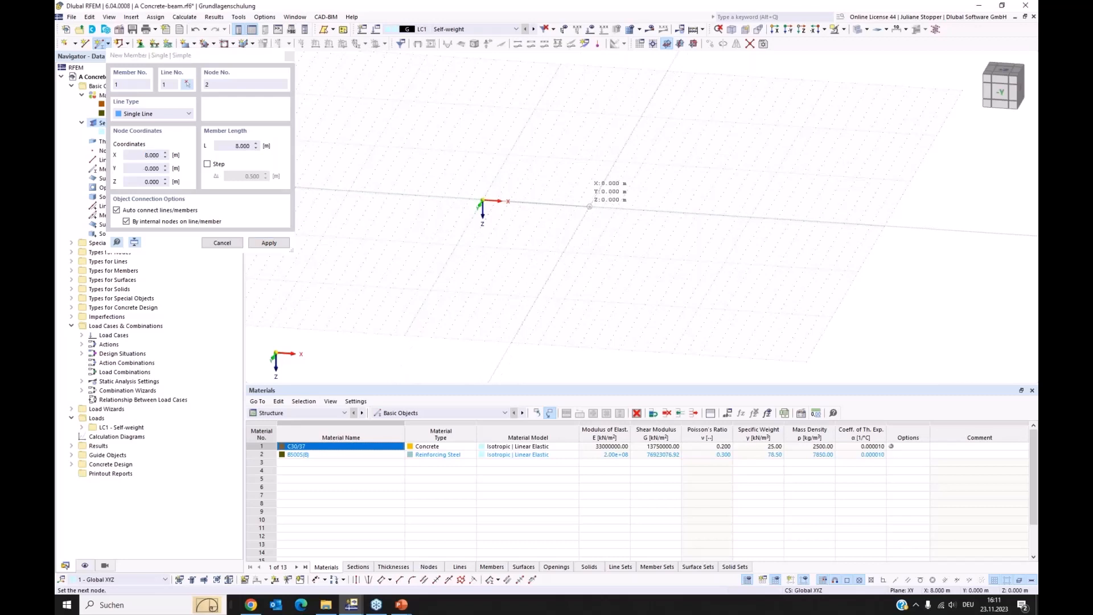
left_click(590, 206)
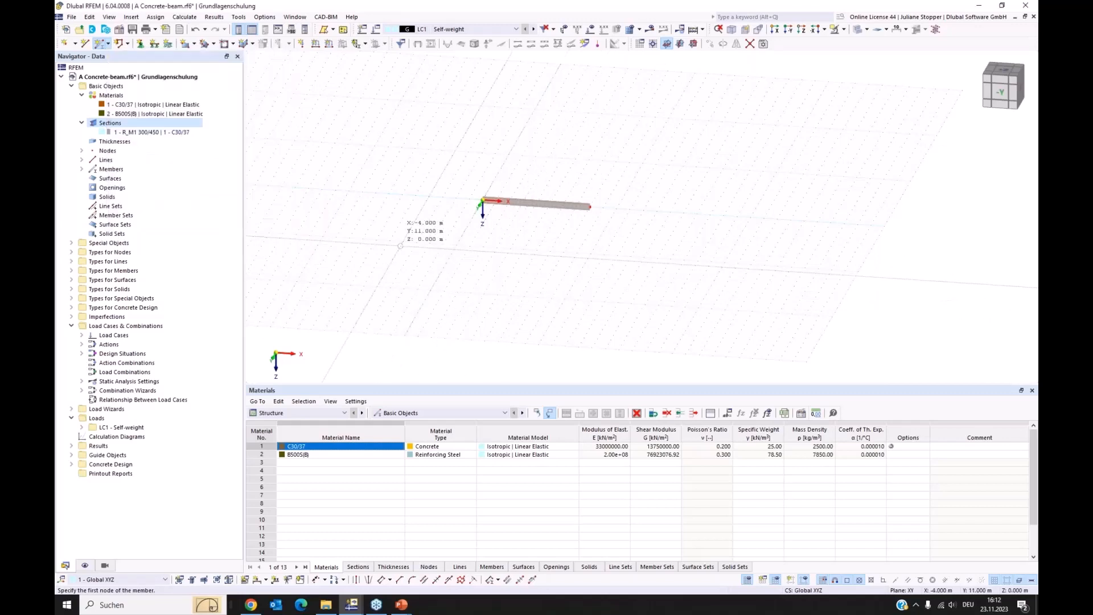
key("Escape")
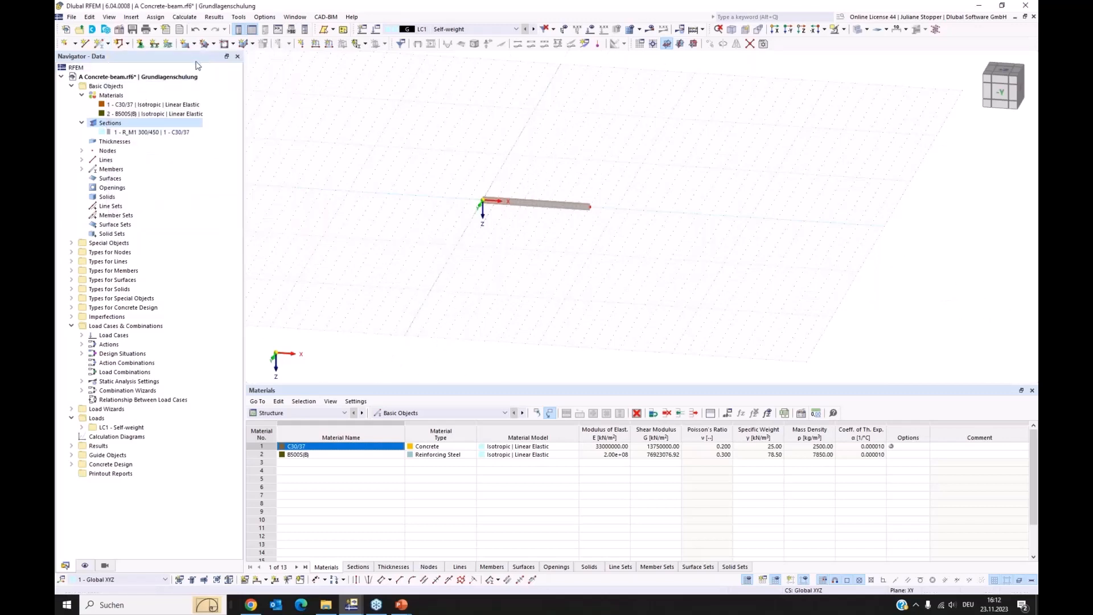
Step: Display the beam as a wireframe model so that its reinforcement can be examined
middle_click_drag(476, 241, 440, 273)
scroll(518, 262, "up", 6)
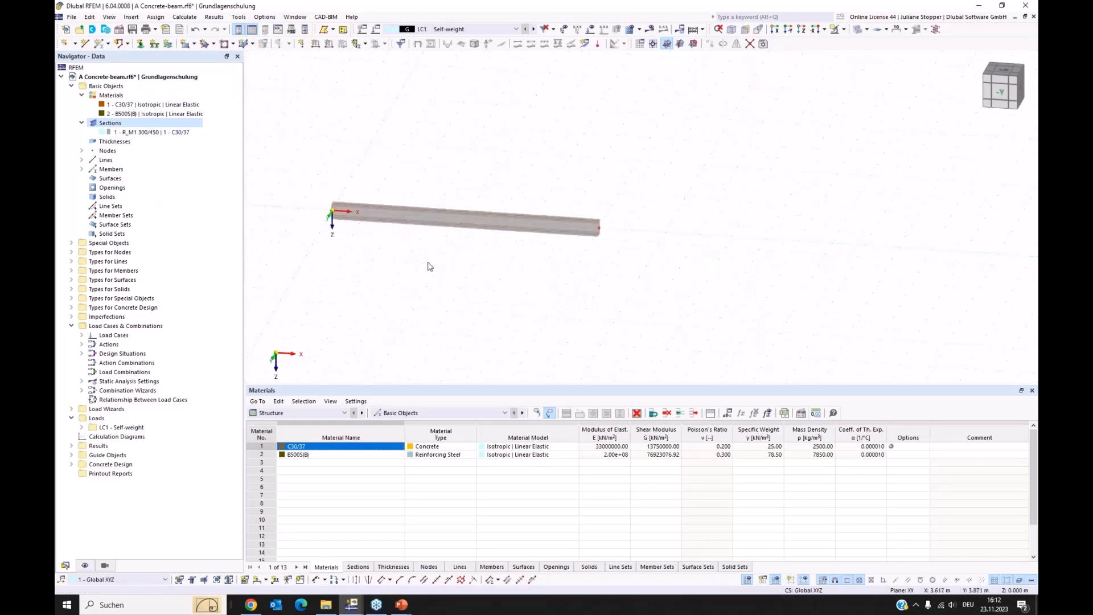
scroll(433, 262, "up", 3)
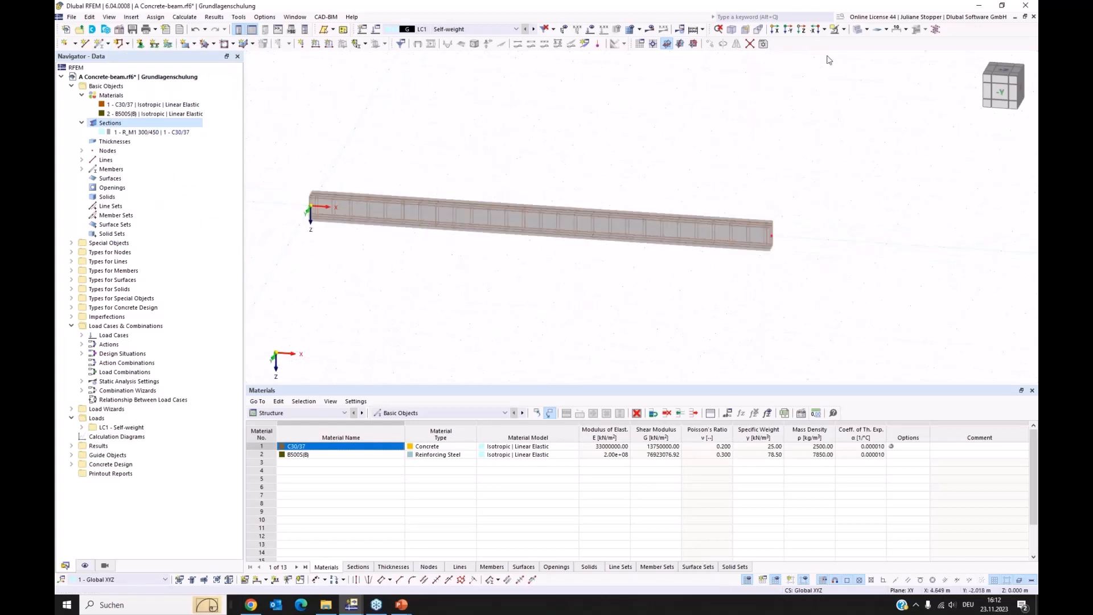
left_click(857, 29)
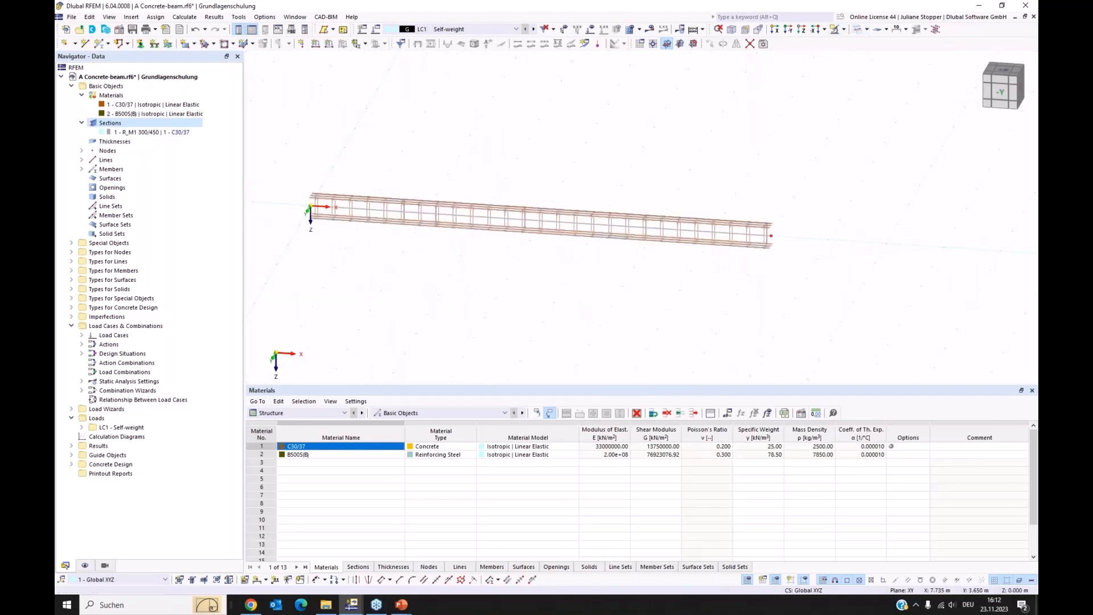
Step: Switch the model display to solid and return it to wireframe
middle_click_drag(698, 306, 687, 314)
left_click(866, 29)
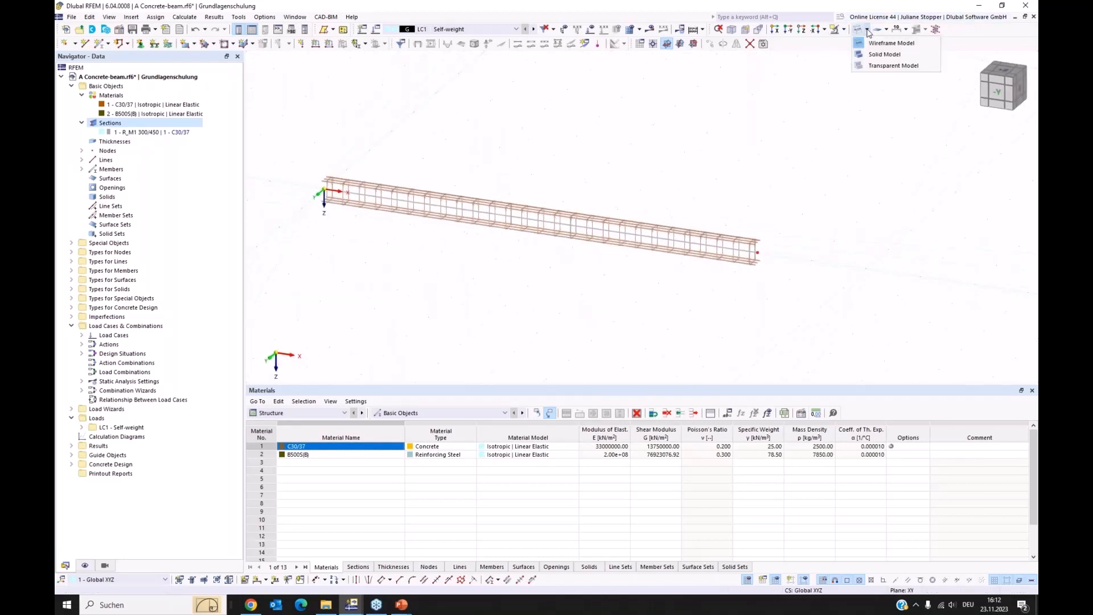
left_click(884, 54)
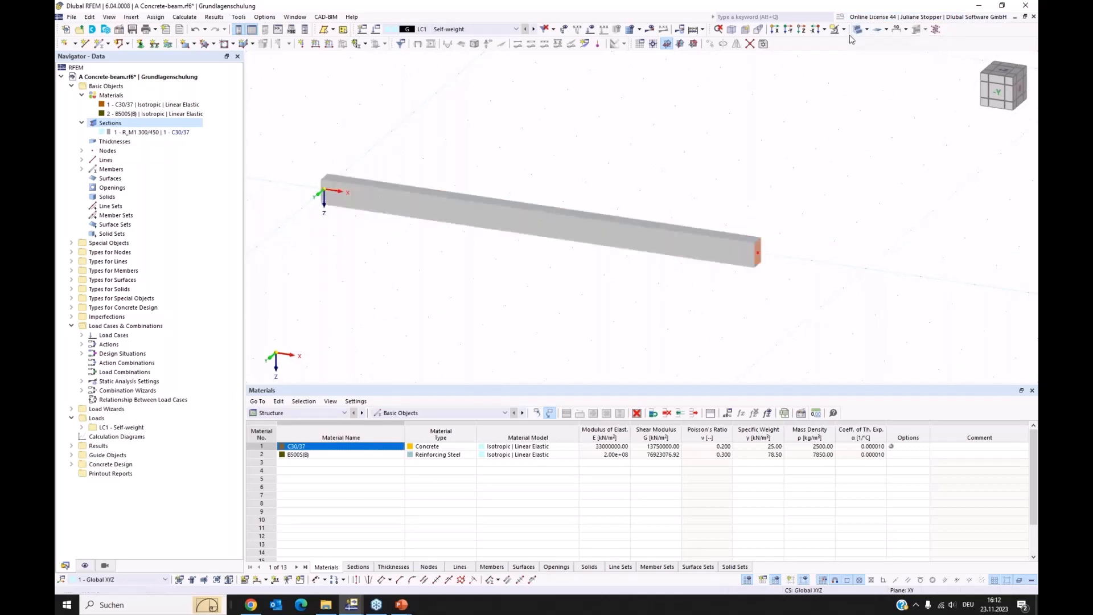
left_click(867, 29)
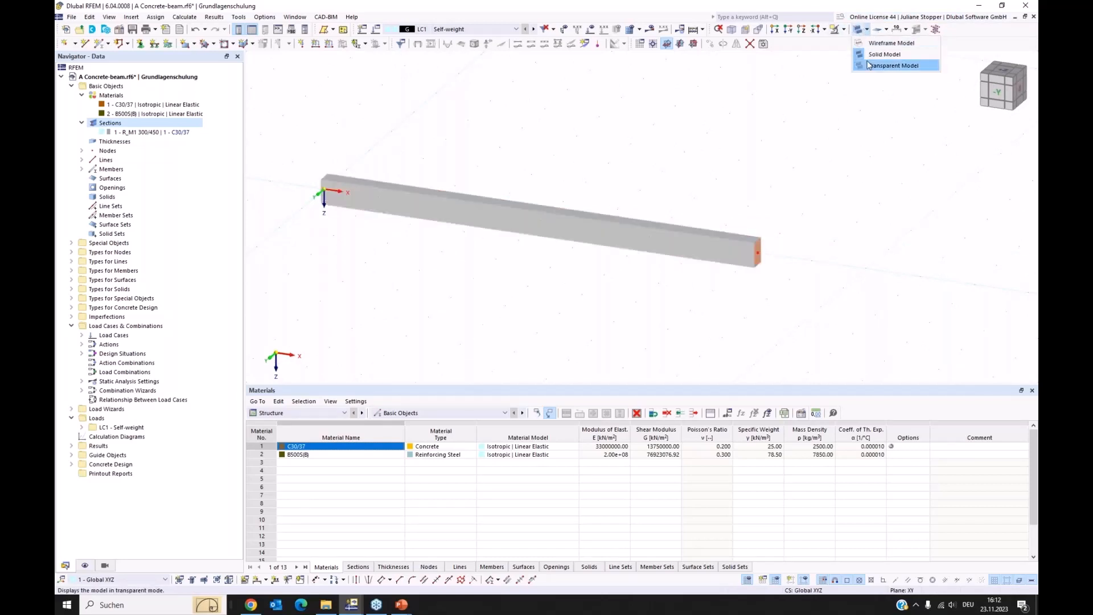
left_click(860, 44)
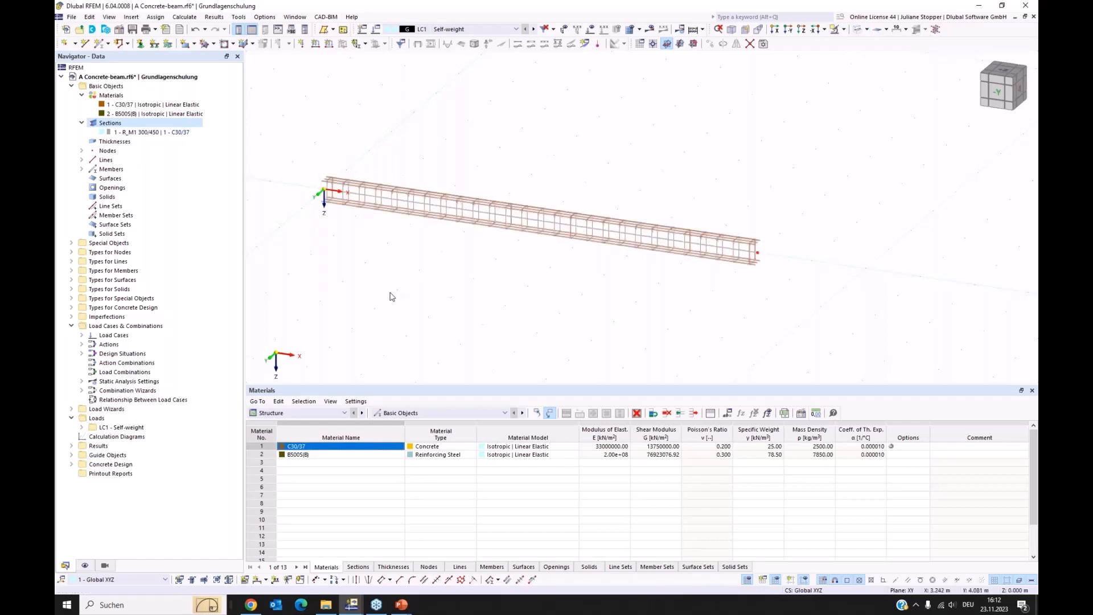
Step: Assign the Fixed nodal support to the beam's start node at the origin
middle_click_drag(398, 296, 462, 296, "ctrl")
left_click_drag(291, 194, 313, 213)
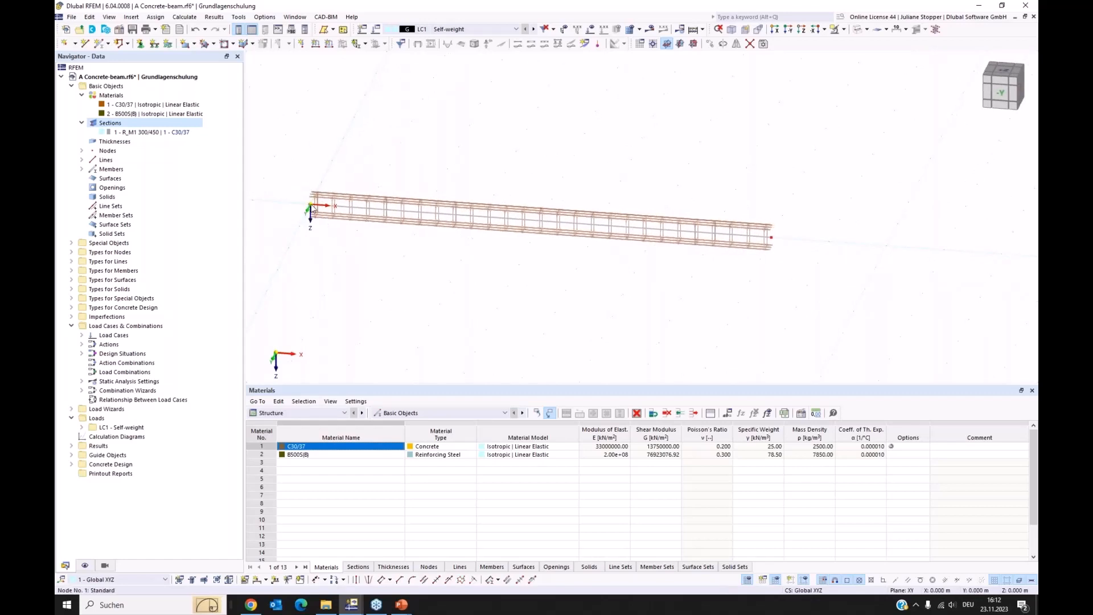
right_click(314, 210)
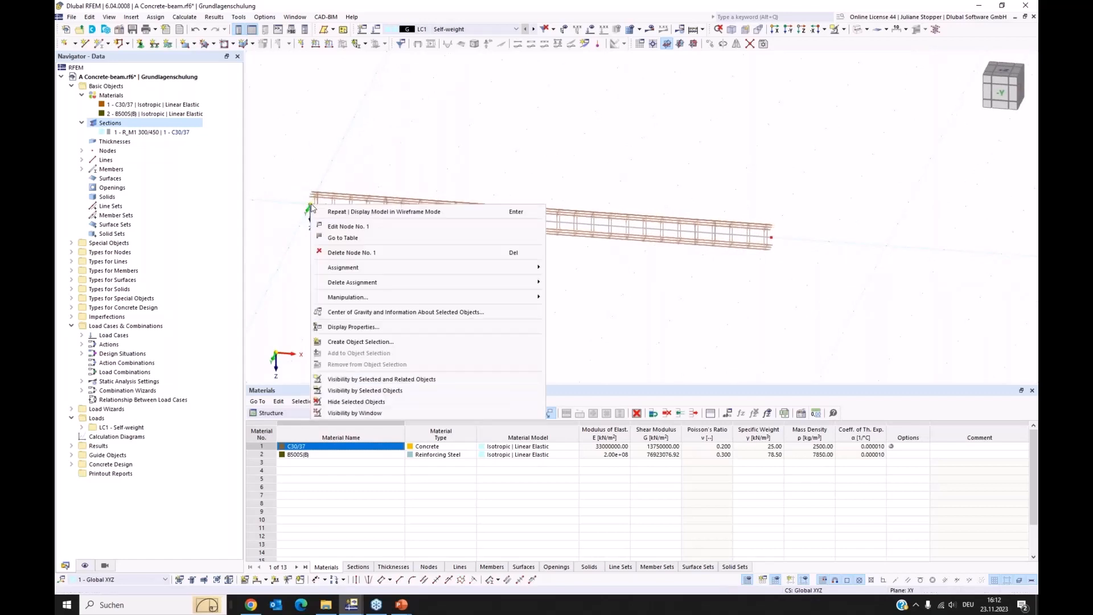
left_click(380, 239)
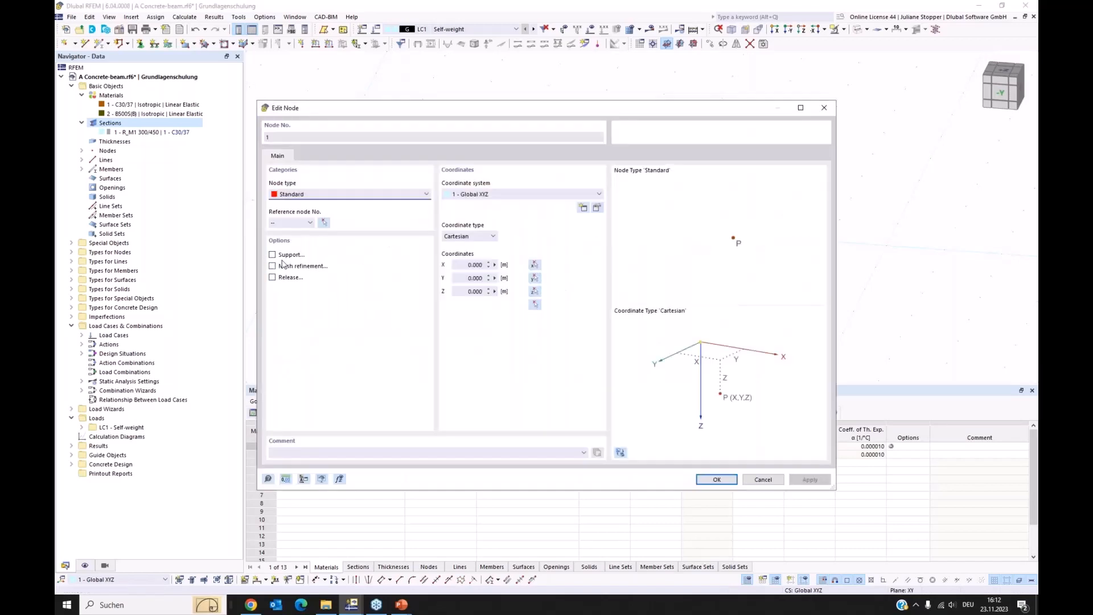
left_click(272, 255)
left_click(309, 156)
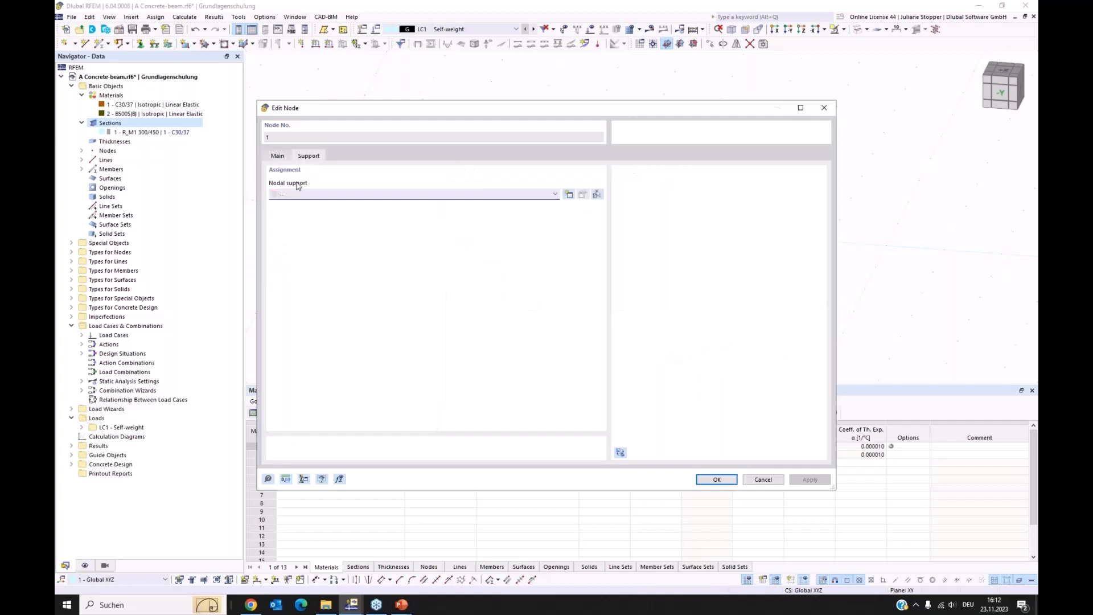
left_click(376, 196)
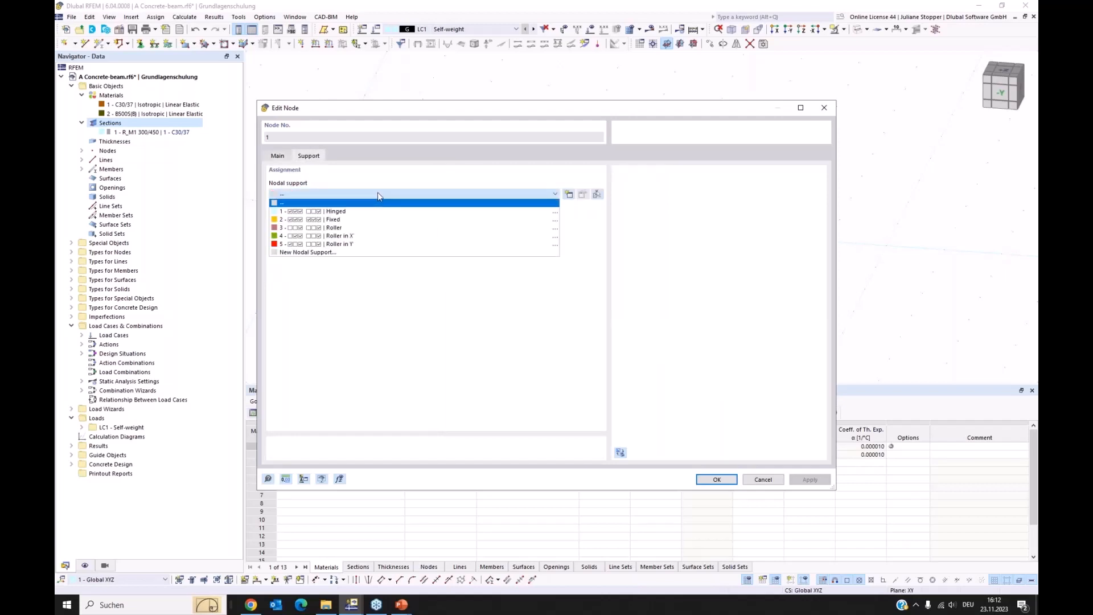
left_click(320, 220)
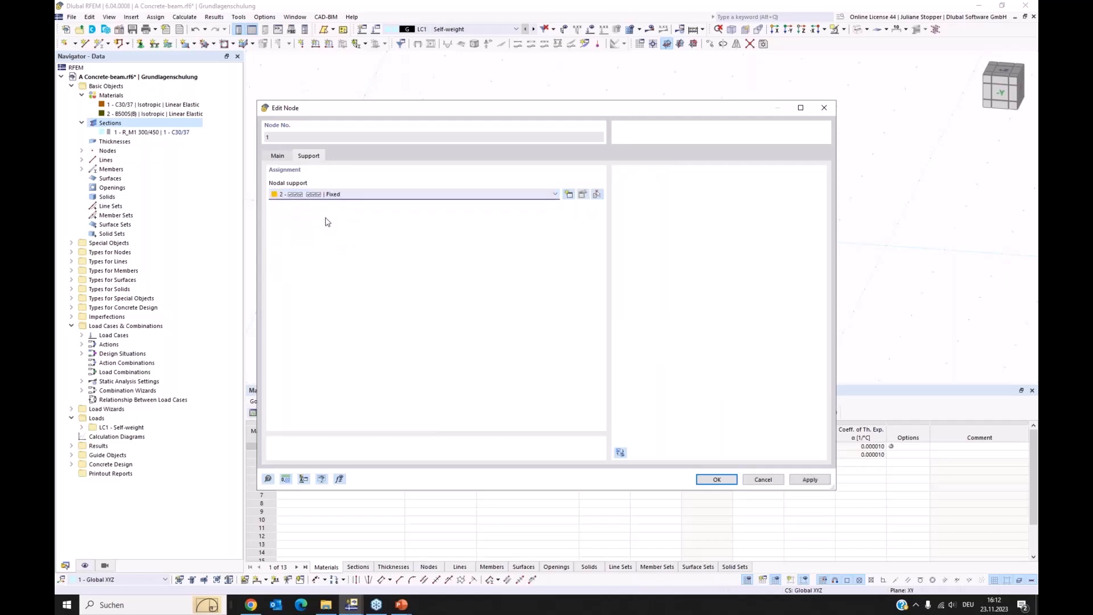
left_click(703, 479)
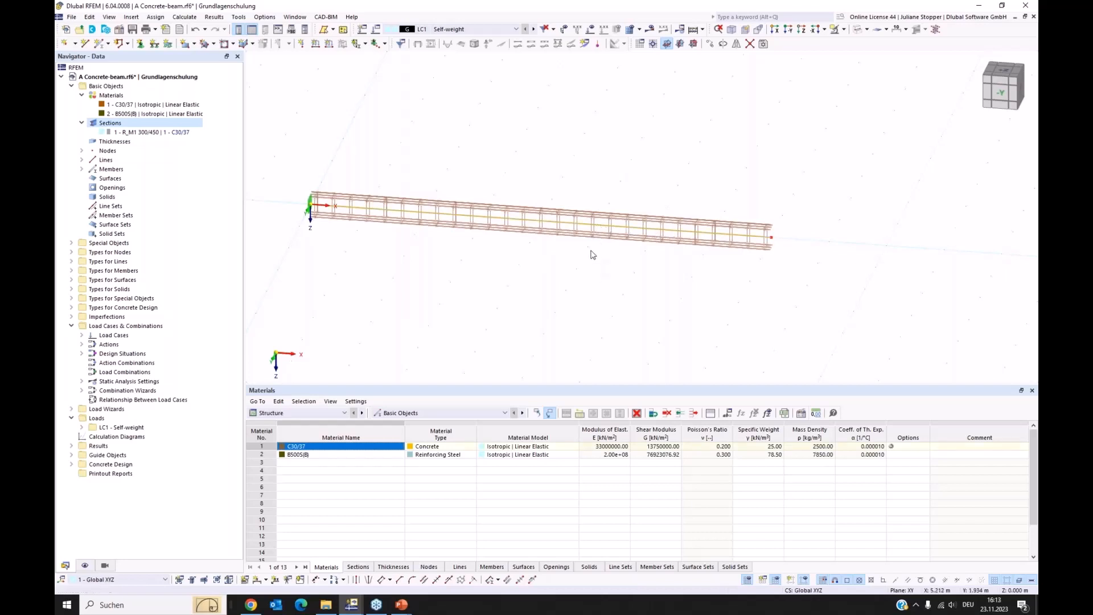
Step: Divide the beam member by distance with an 'On Member' node 6 m from the member start, without splitting the member
left_click(598, 229)
right_click(597, 229)
mouse_move(655, 259)
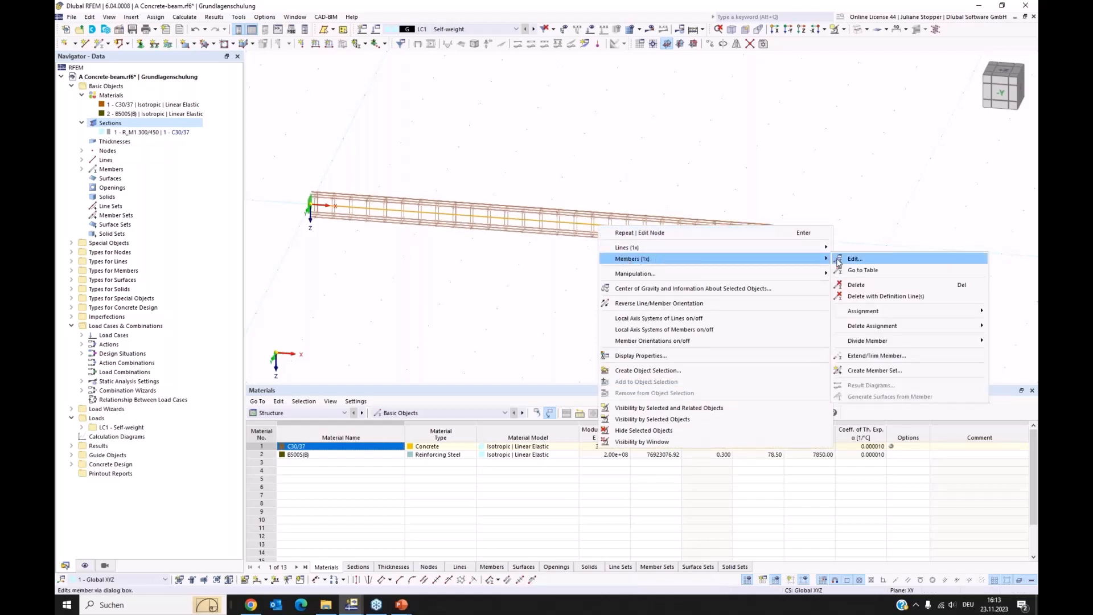
mouse_move(863, 343)
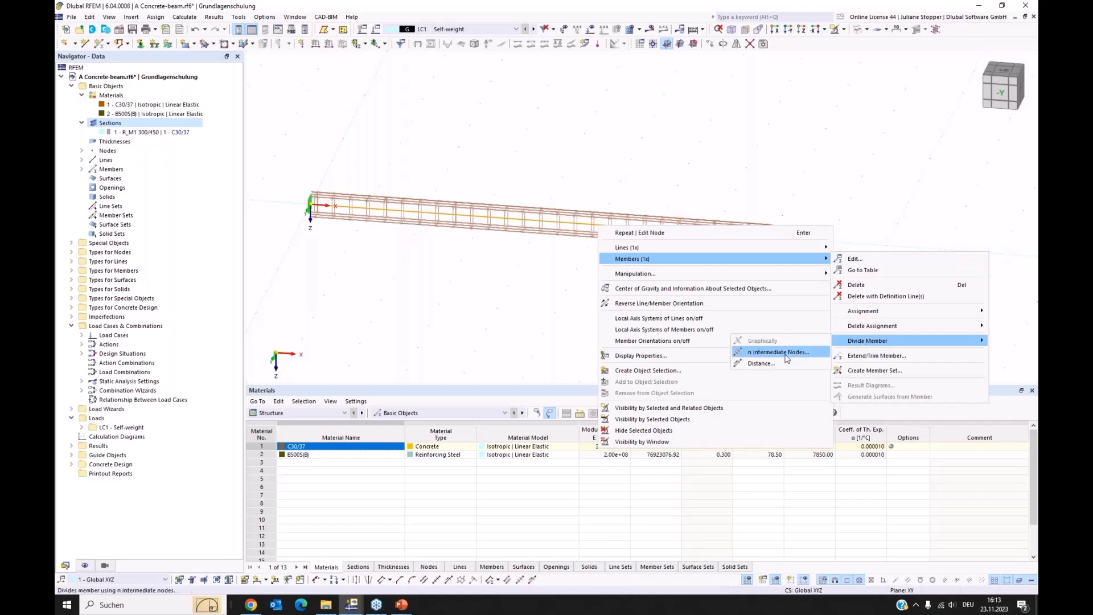
left_click(761, 364)
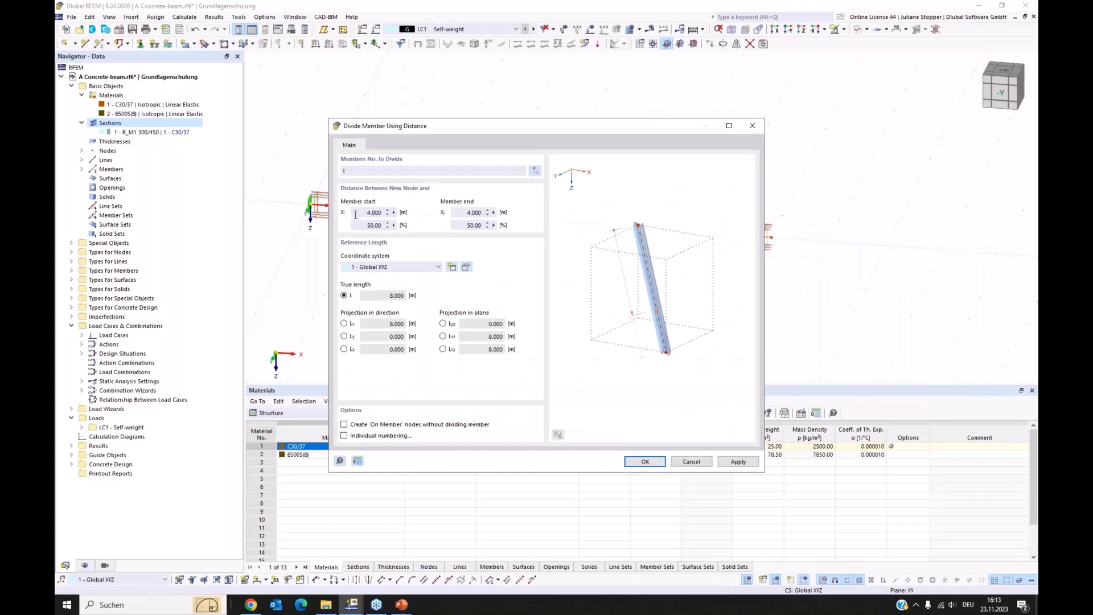
left_click_drag(356, 215, 415, 214)
type("6")
left_click(460, 212)
left_click(344, 425)
left_click(640, 463)
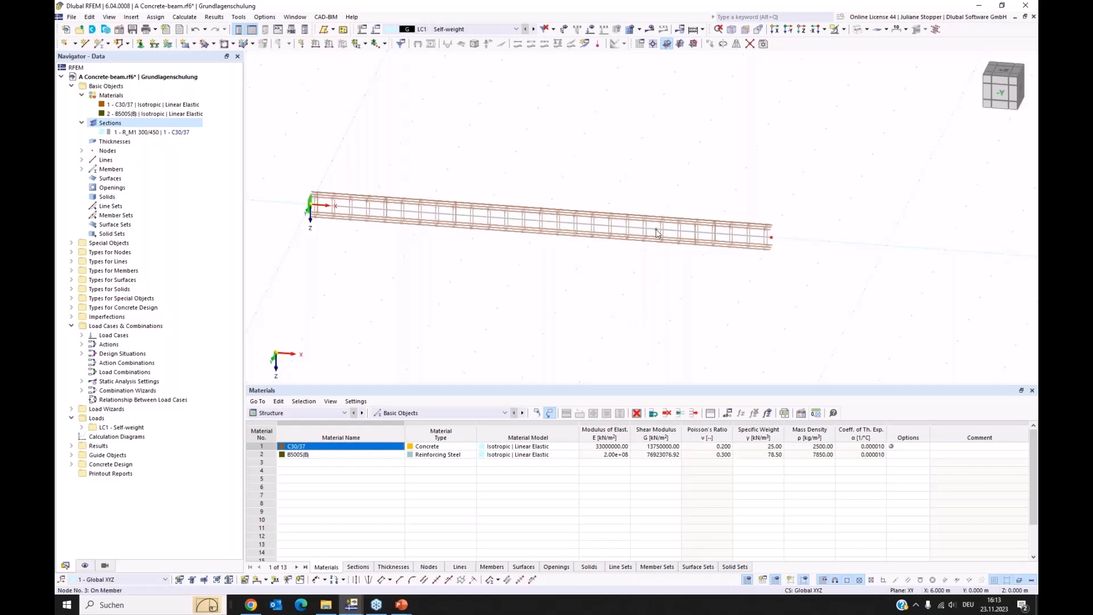
Step: Give the on-member node at X 6 m the nodal support Roller in X
right_click(655, 231)
left_click(665, 234)
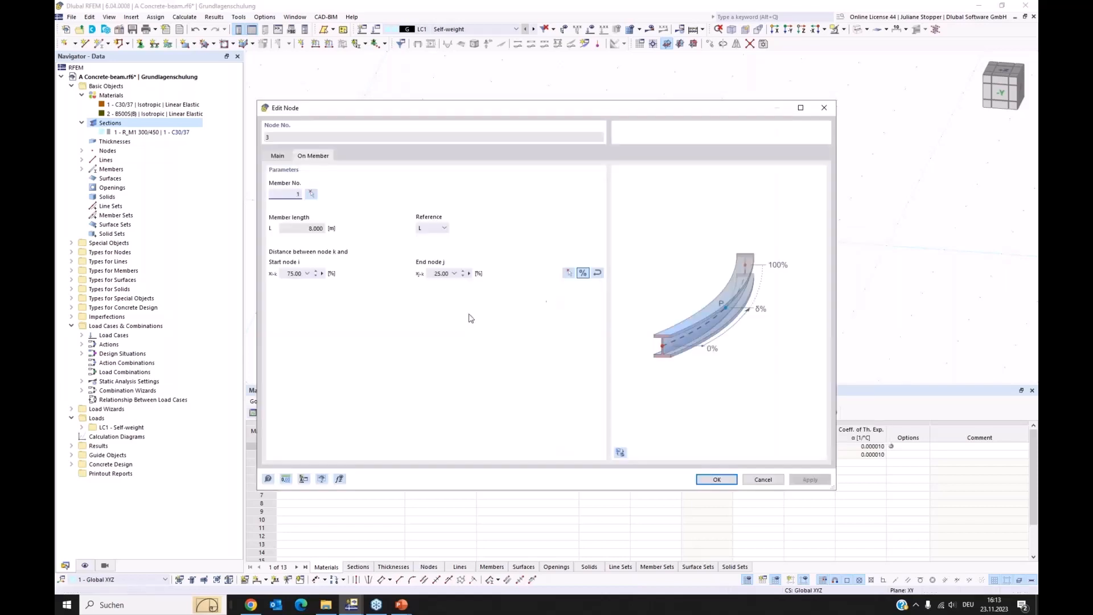
left_click(280, 156)
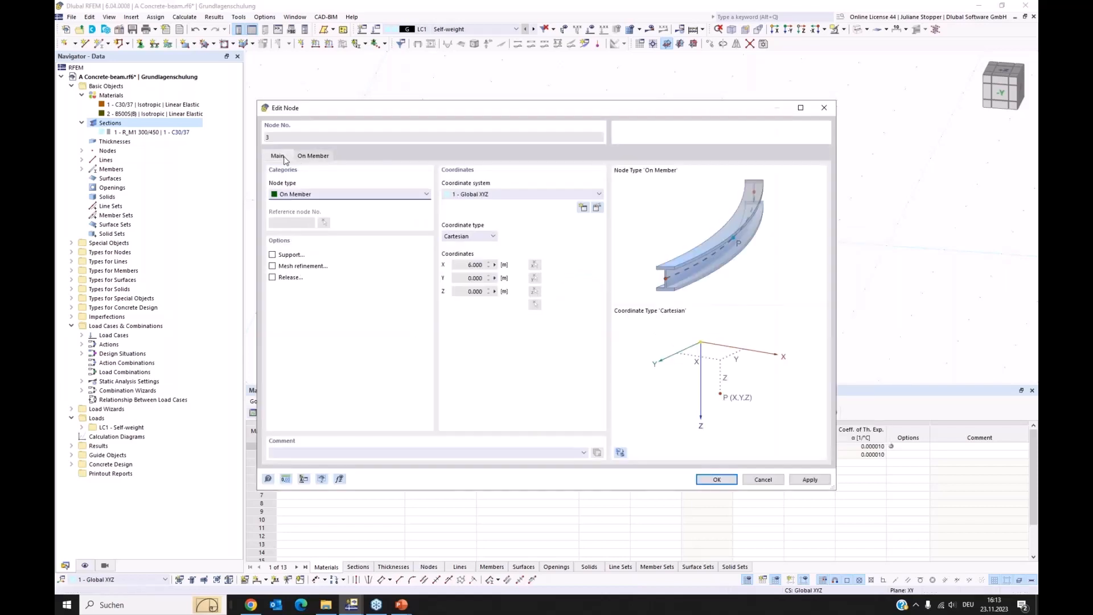
left_click(273, 255)
left_click(348, 156)
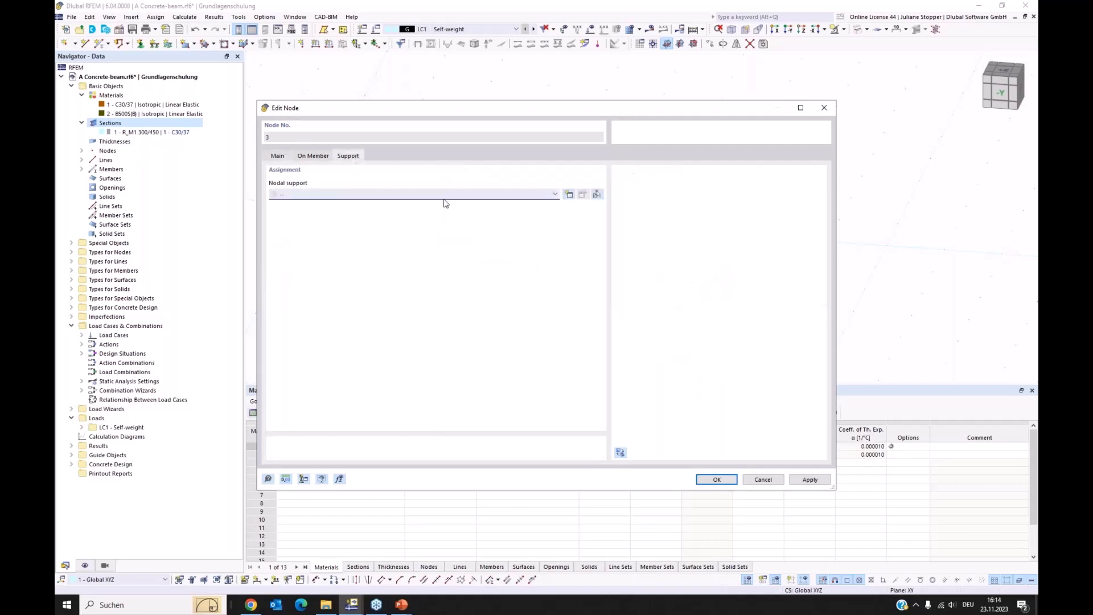
left_click(556, 195)
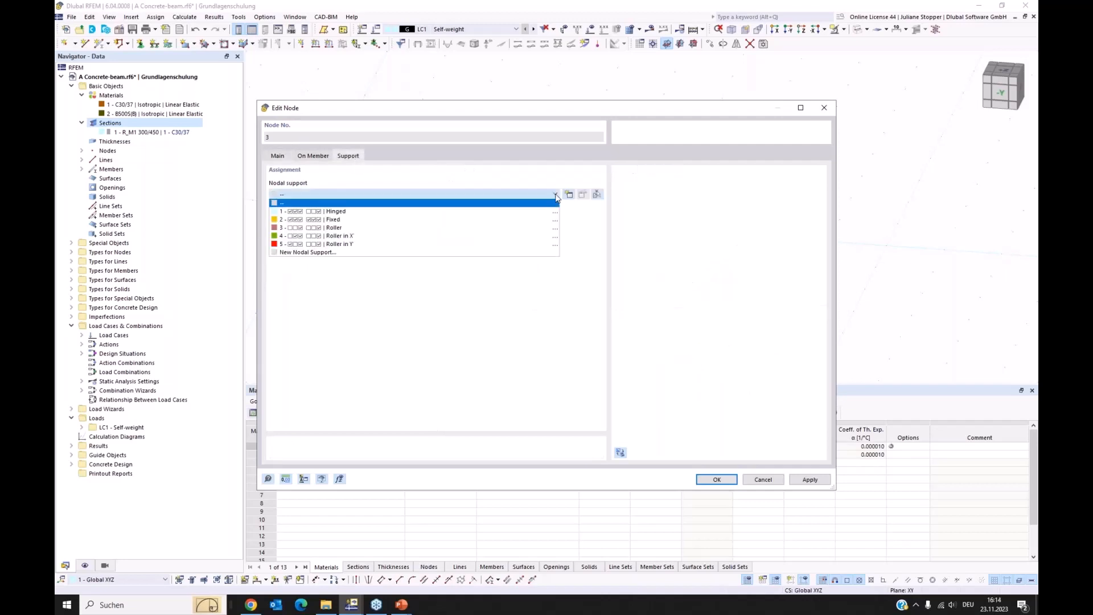
left_click(348, 237)
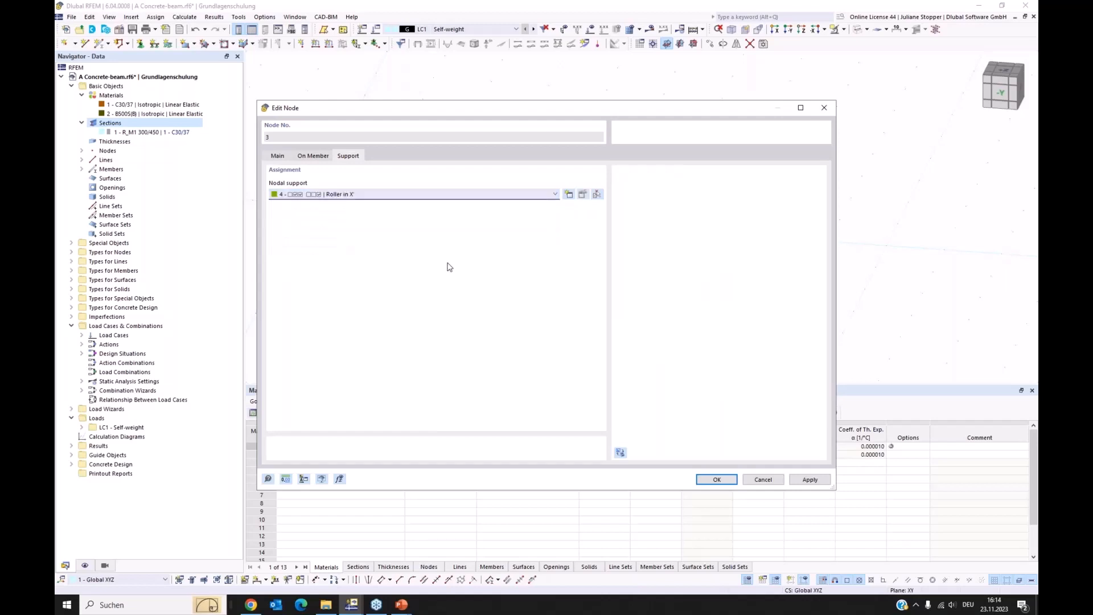
Step: Restrain rotation φX in the Roller in X support definition and accept the node's settings
left_click(583, 195)
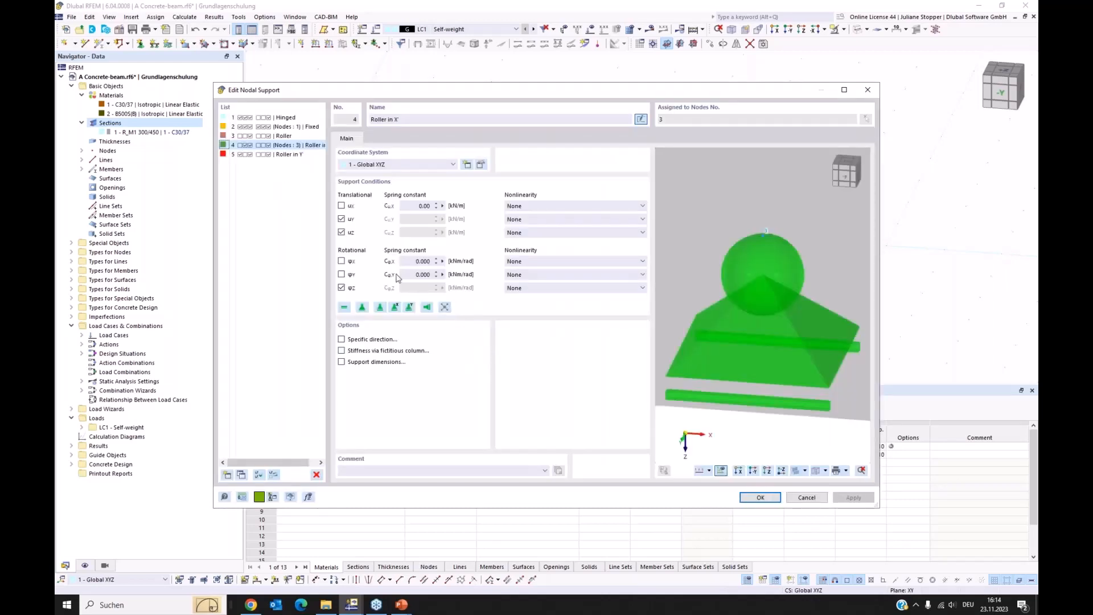
left_click(341, 261)
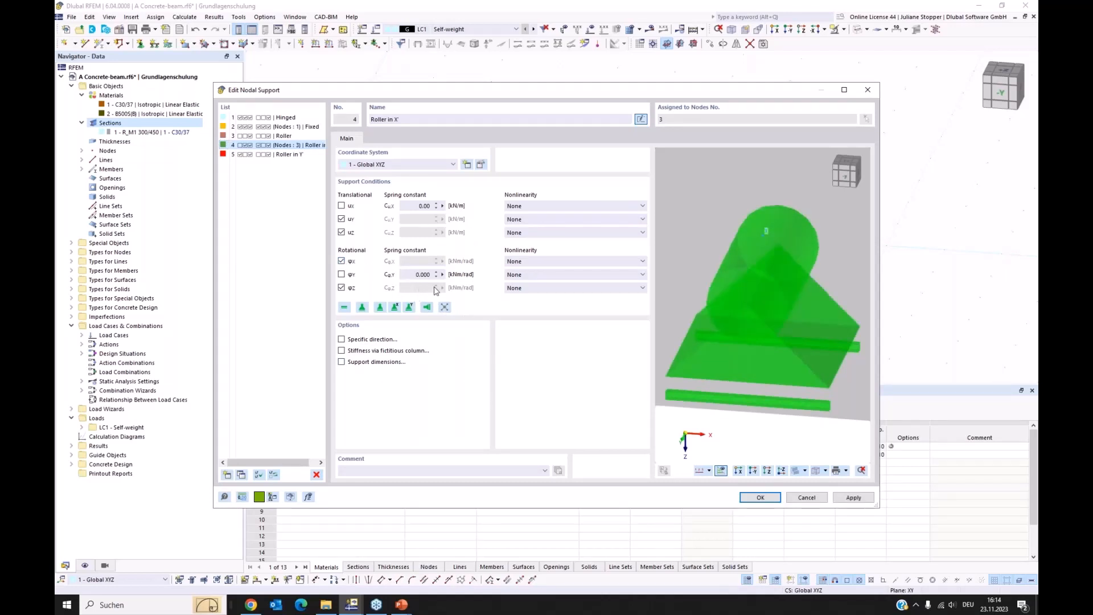
left_click(761, 497)
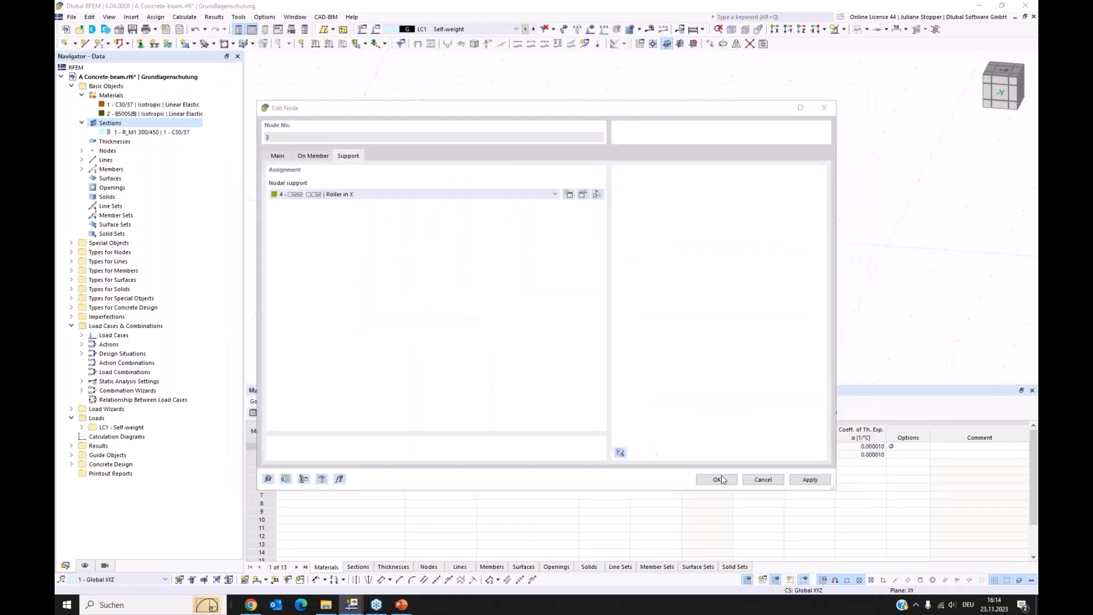
left_click(717, 479)
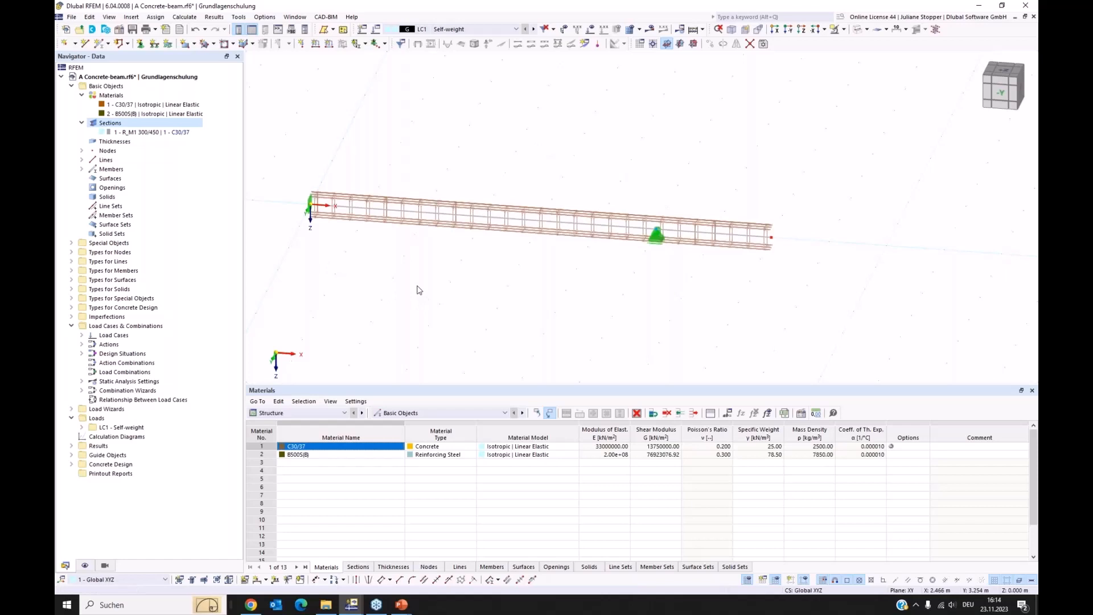
Step: In Load Cases & Combinations, add load case LC2 "Live Load - field 1" with action category Imposed loads - category B: office areas
left_click(71, 87)
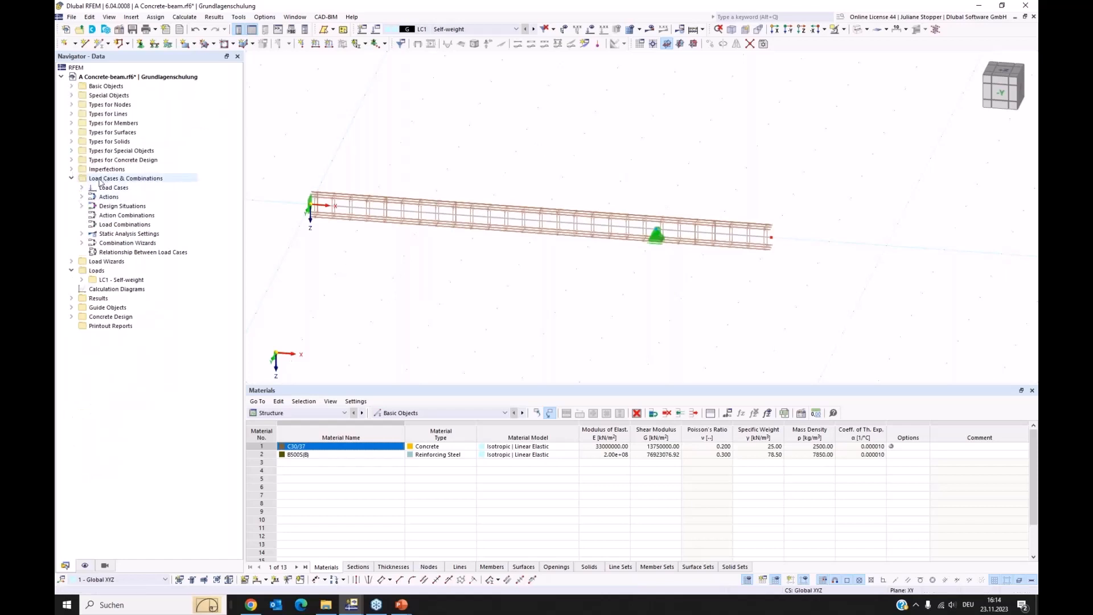
left_click(100, 180)
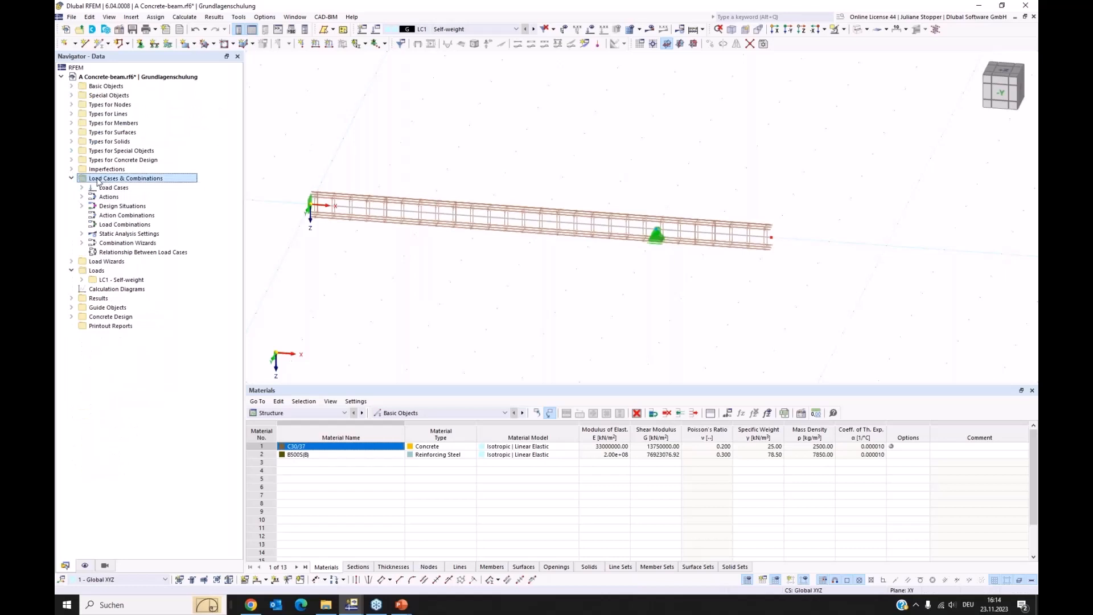
right_click(98, 181)
left_click(134, 192)
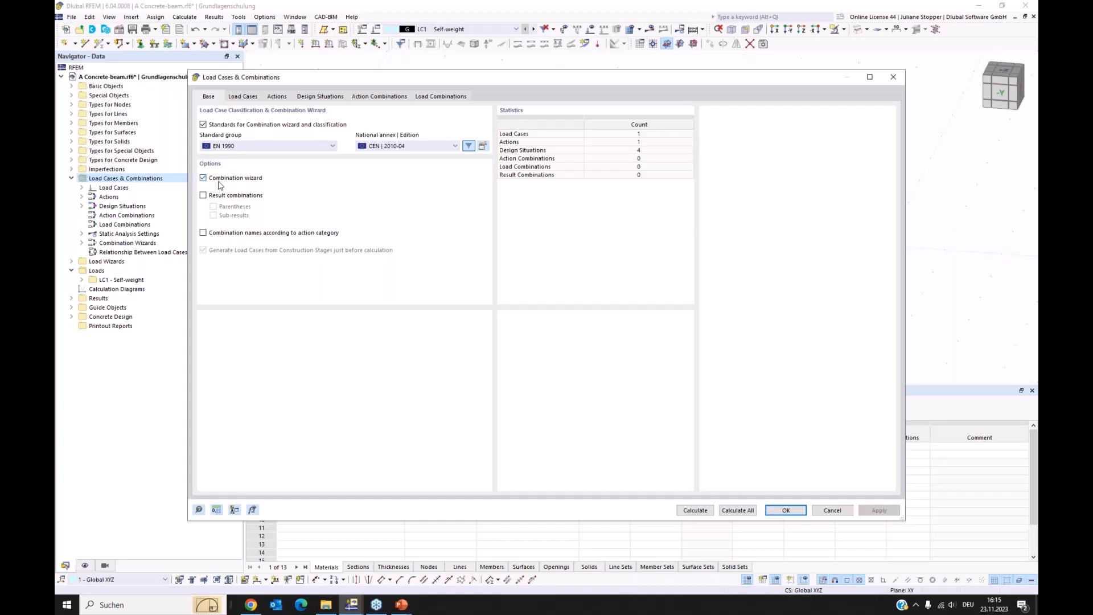
left_click(241, 96)
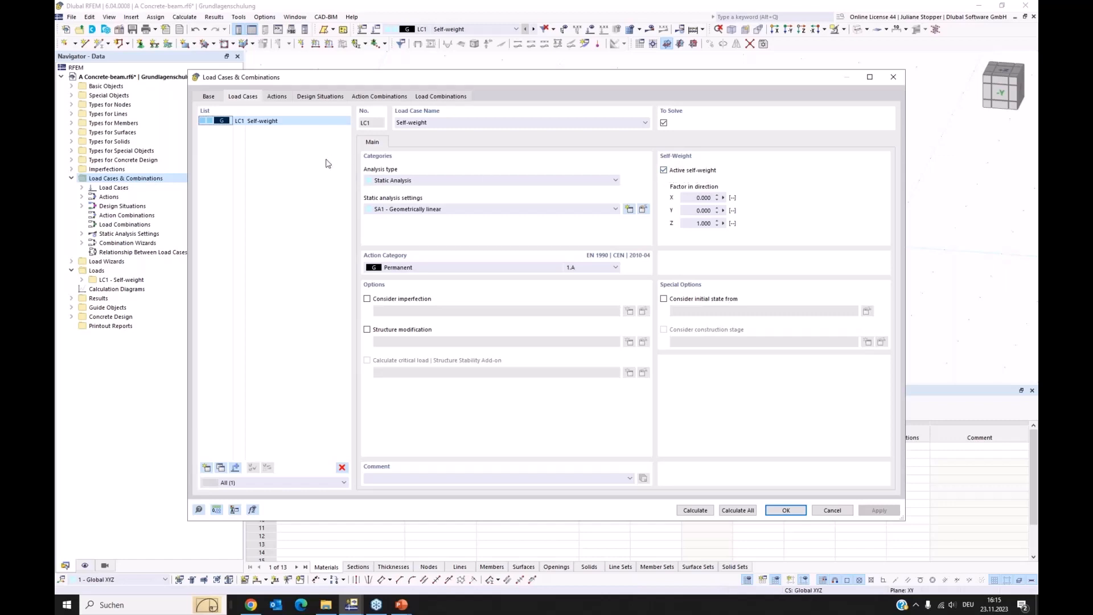
left_click(206, 468)
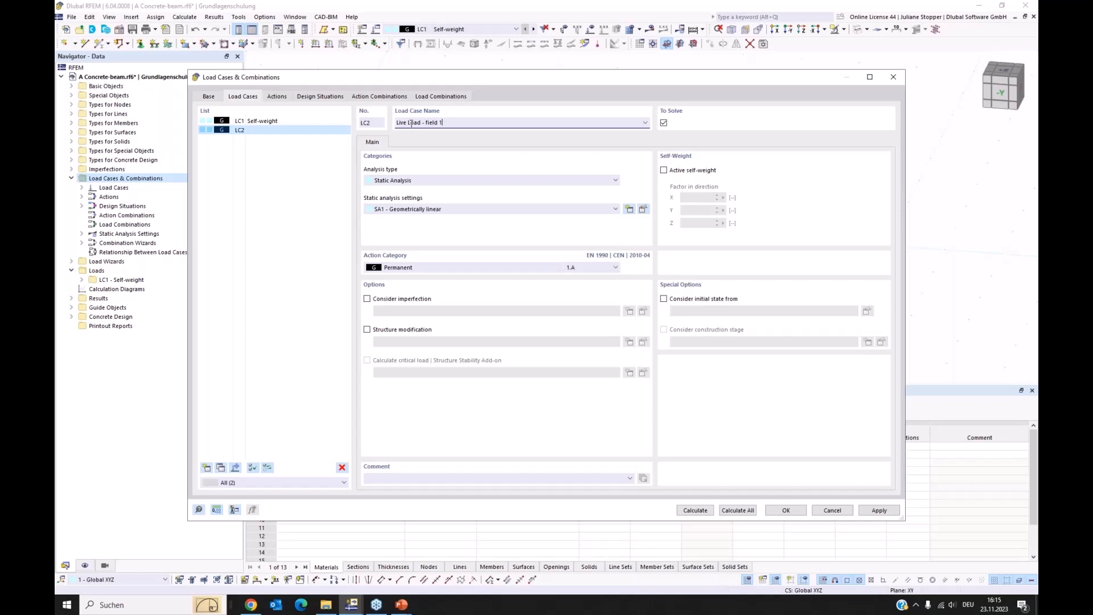
left_click(285, 190)
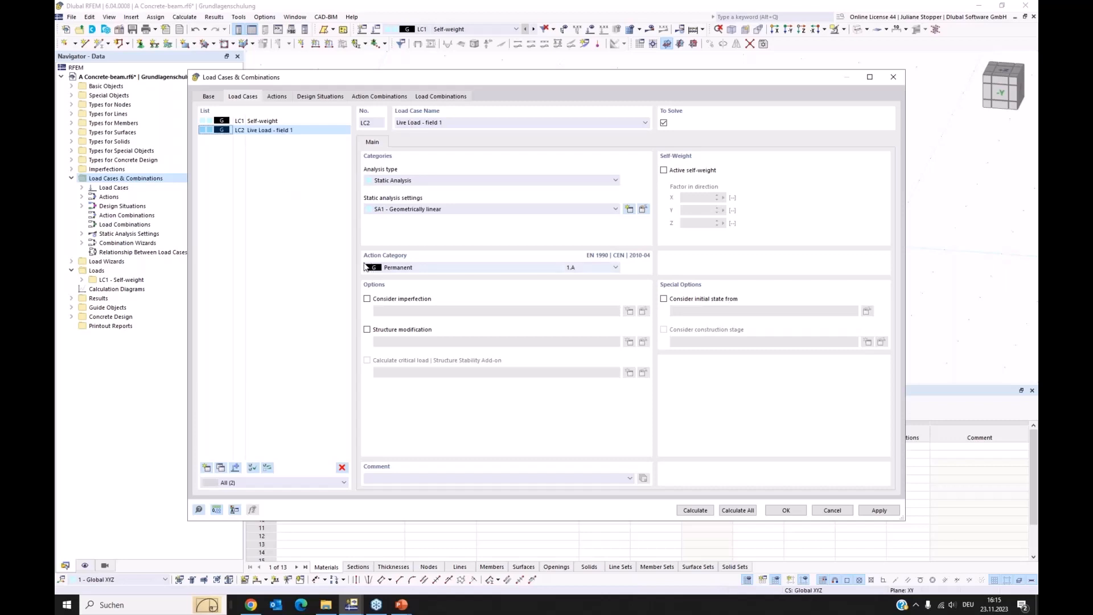
left_click(419, 268)
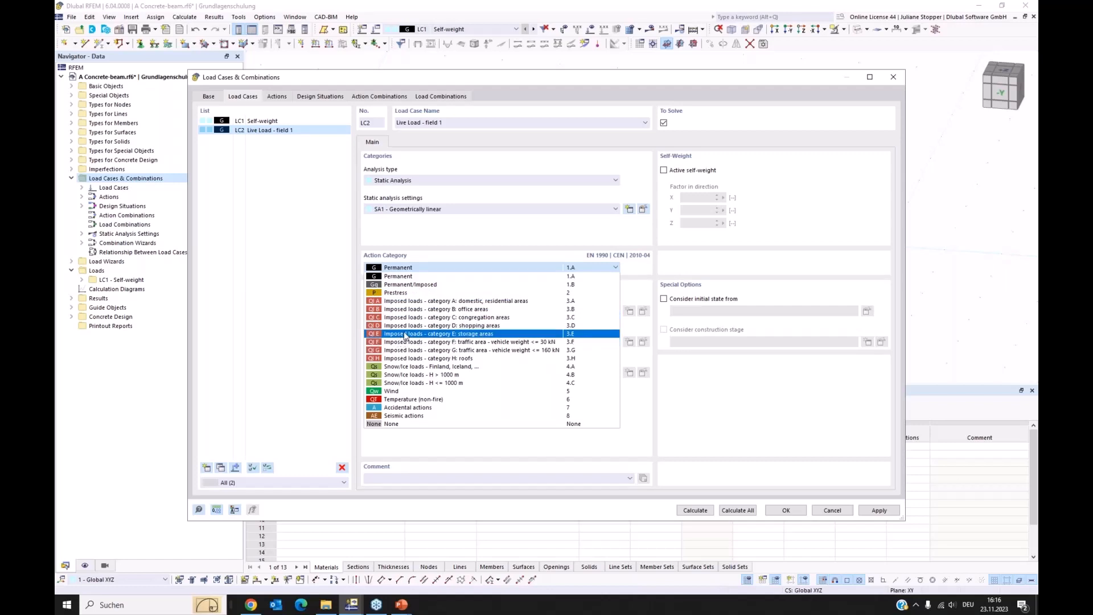
left_click(407, 309)
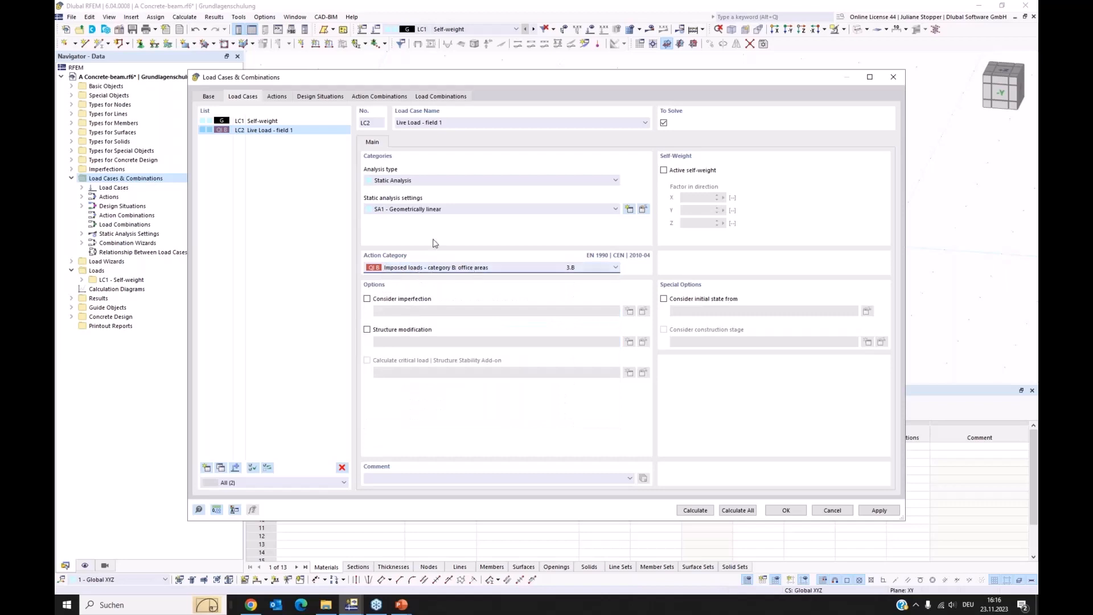
left_click(879, 509)
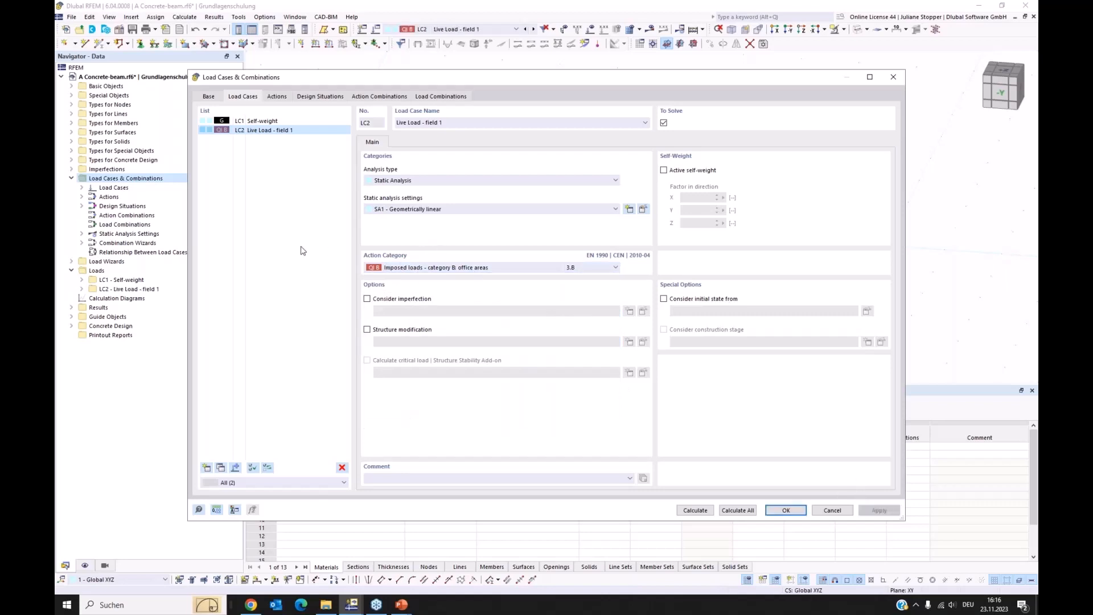
Step: Copy load case LC2 and rename the copy "Live Load - field 2", applying the change
left_click(221, 468)
left_click(454, 122)
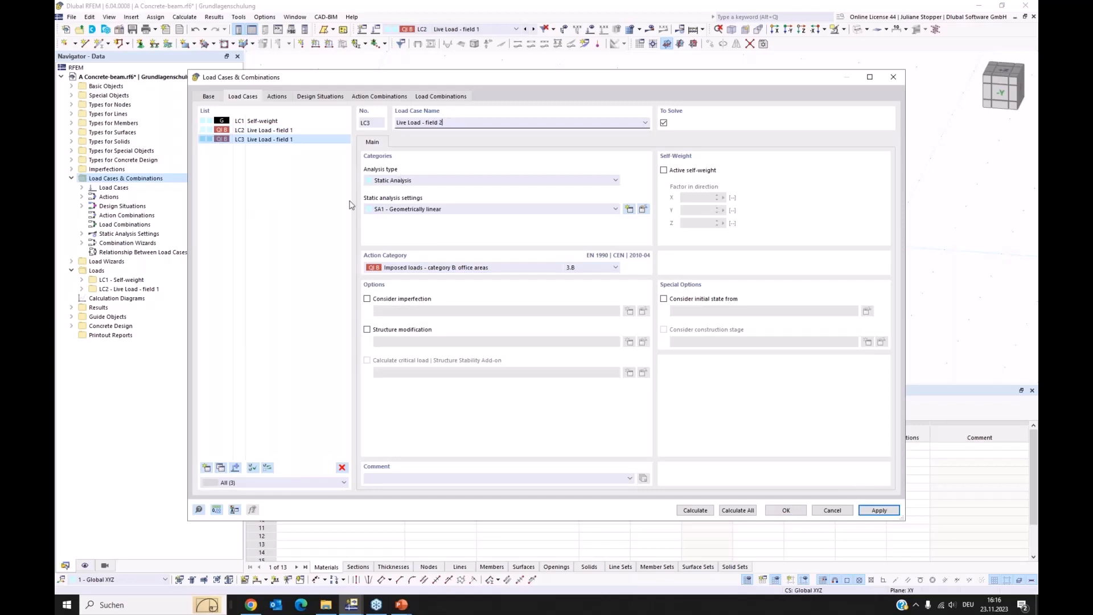
type("2")
left_click(316, 232)
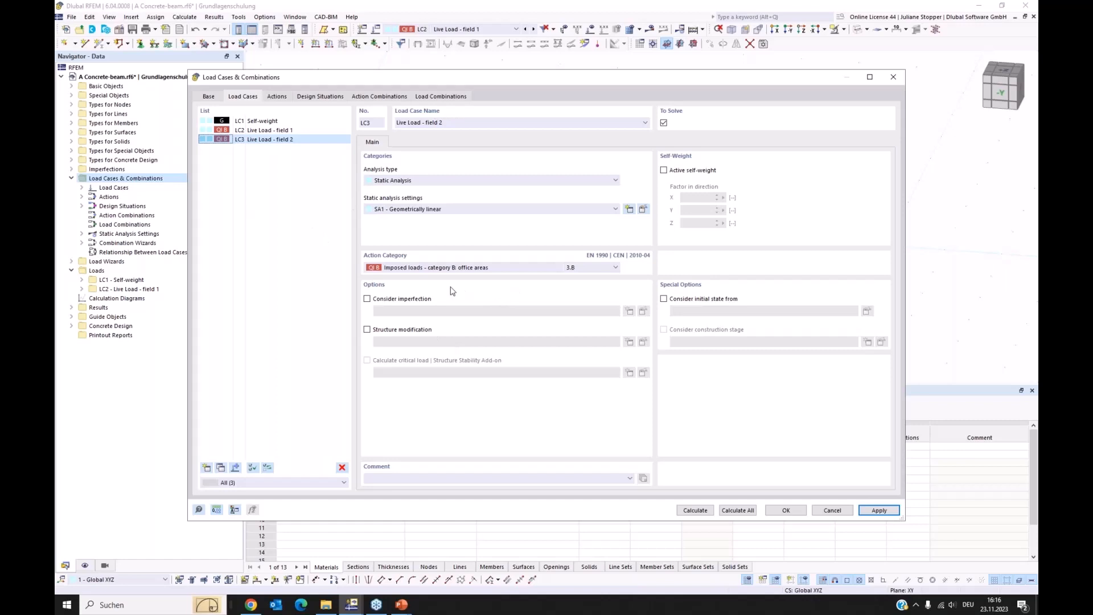
left_click(871, 509)
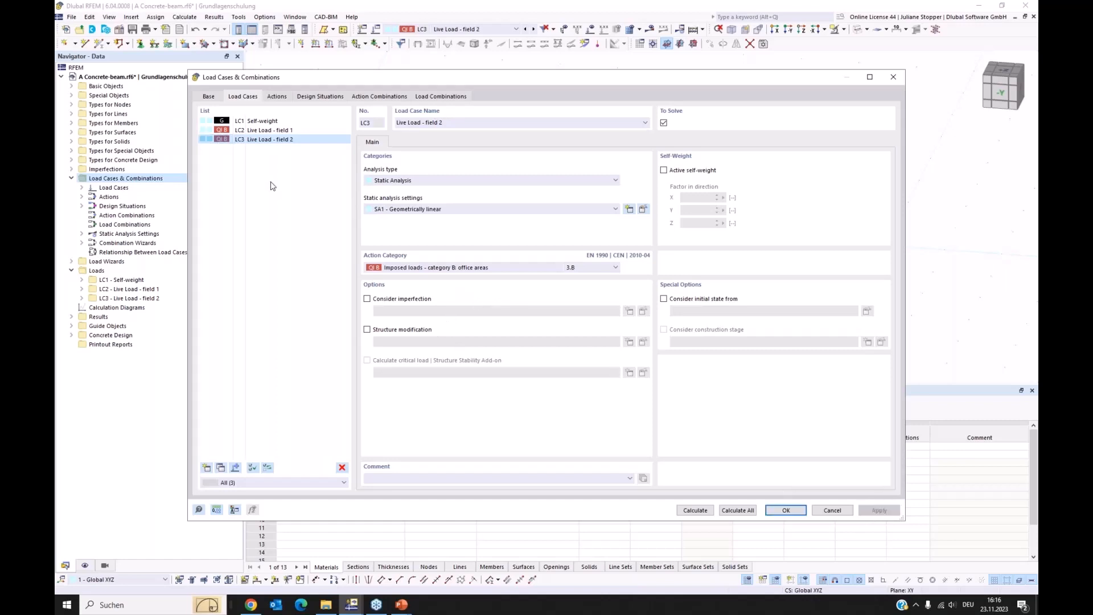
Step: Review the actions, the available design situation types for DS1 and the combination rule information for ULS Eq. 6.10
left_click(279, 97)
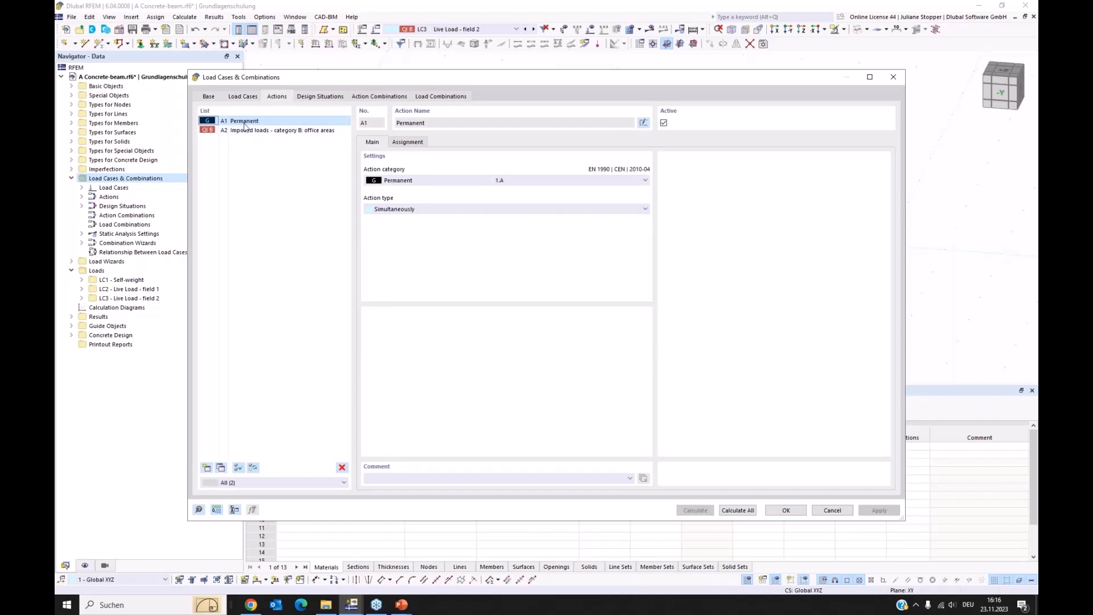
left_click(327, 97)
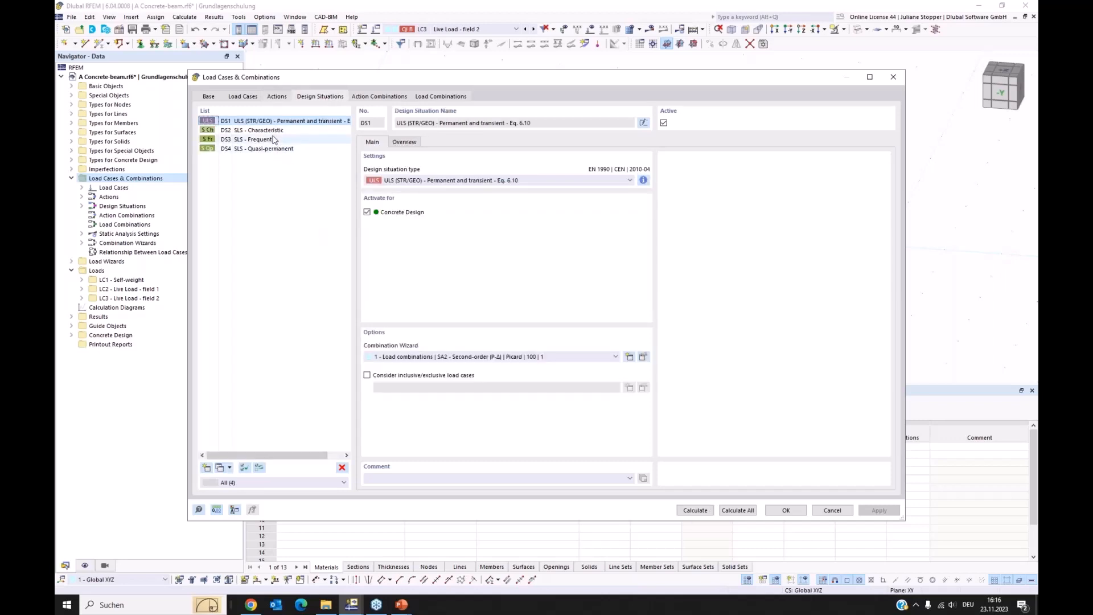
left_click(582, 181)
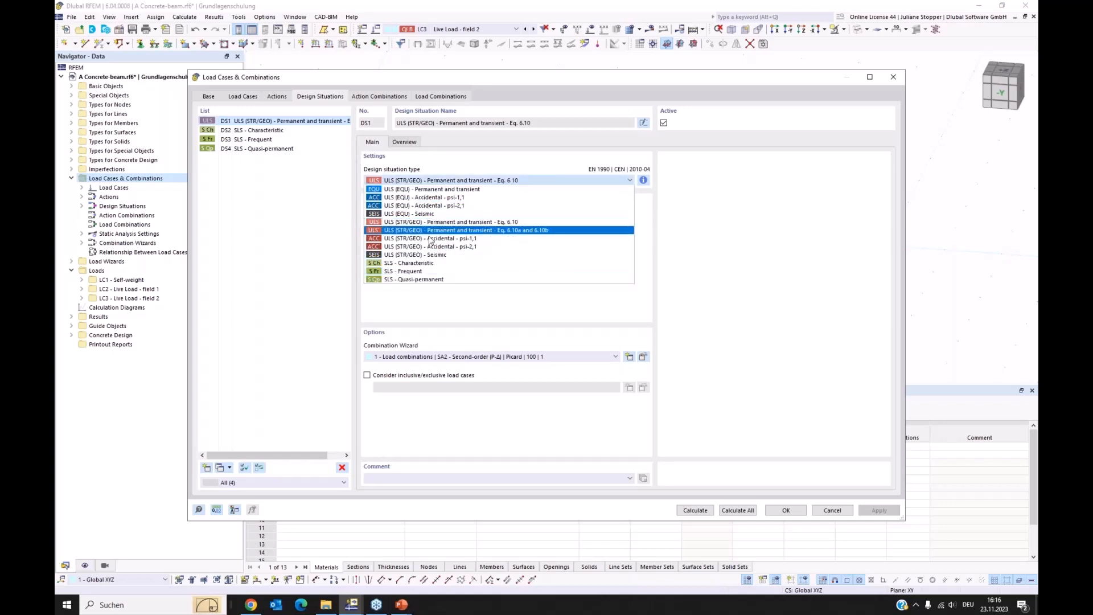
left_click(571, 167)
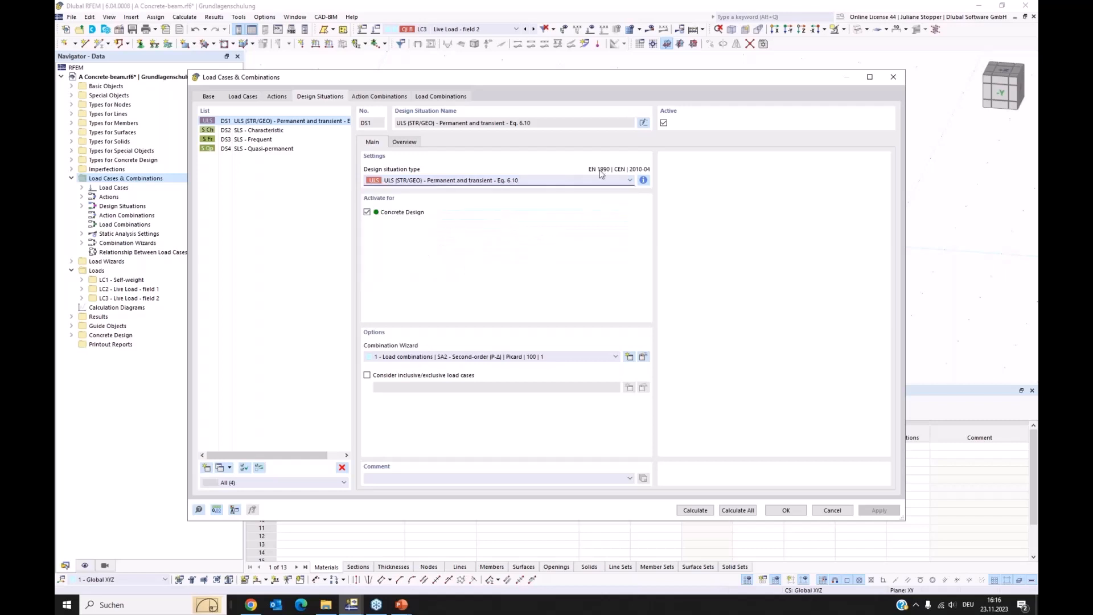
left_click(642, 180)
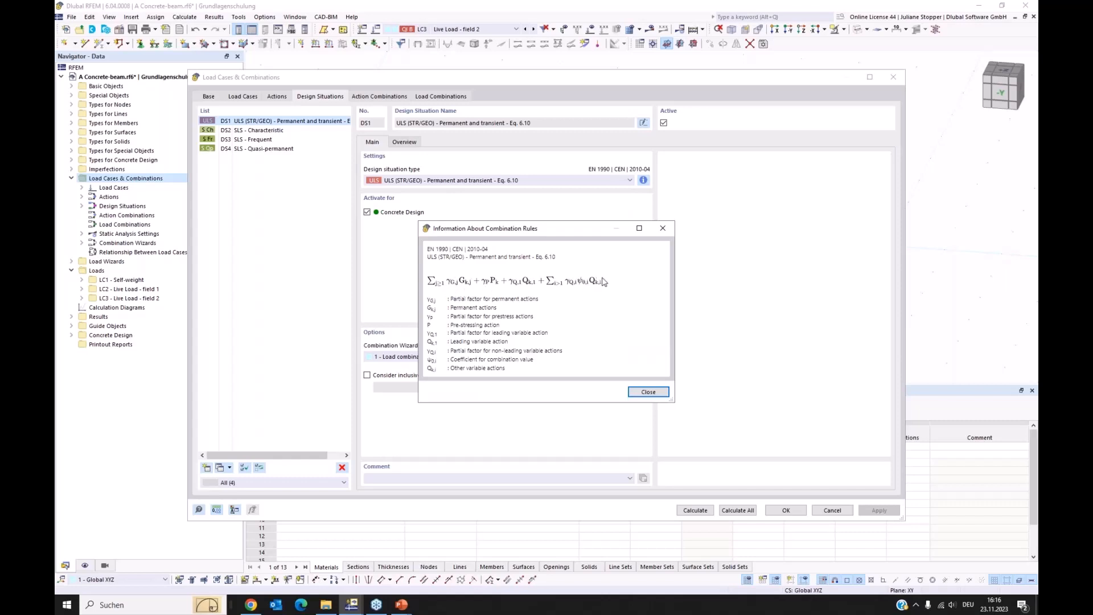
left_click(647, 392)
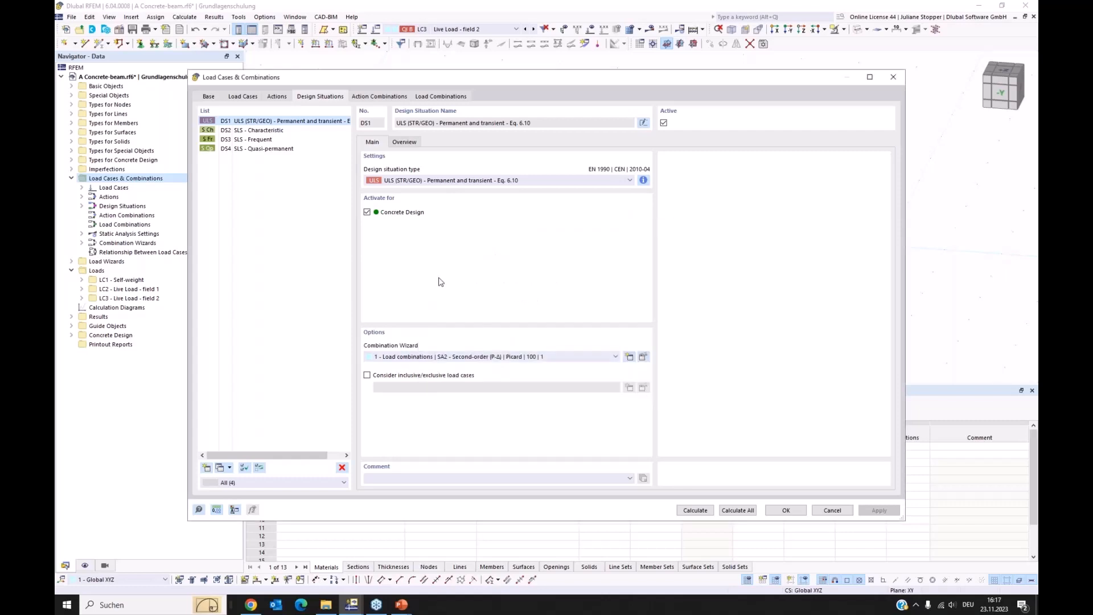
Step: Exclude imperfection cases in the second-order load combination wizard assigned to DS1 and accept the wizard settings
left_click(366, 212)
left_click(644, 357)
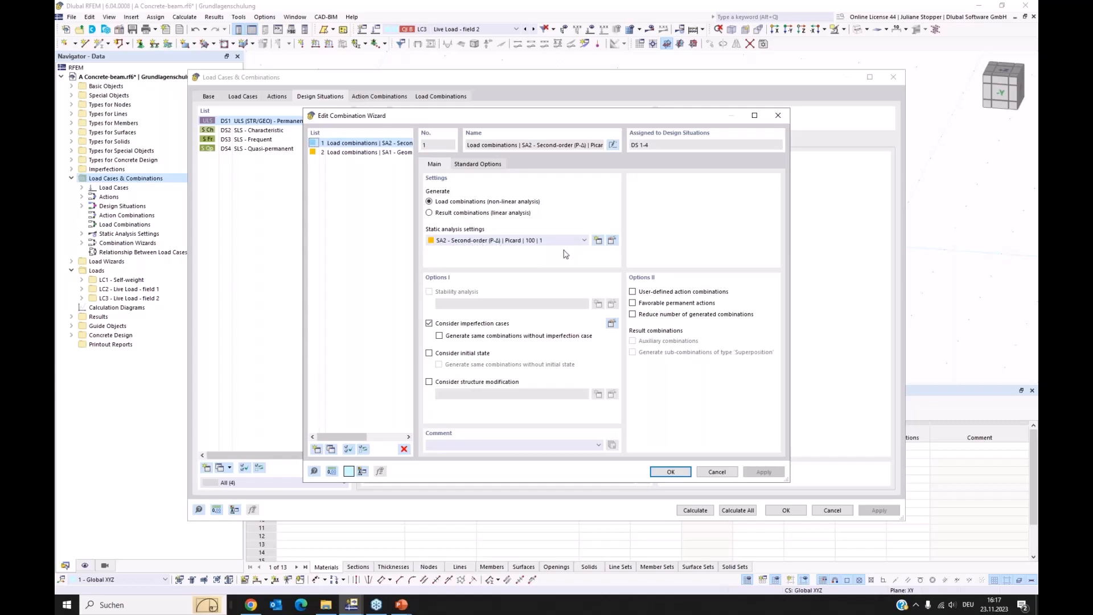
left_click(429, 323)
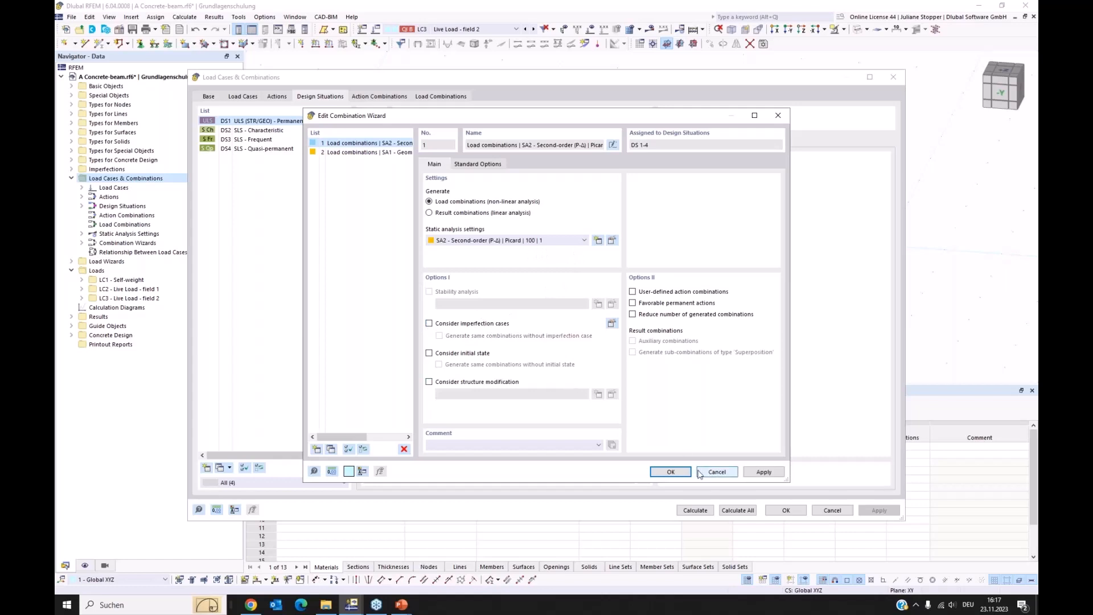
left_click(671, 471)
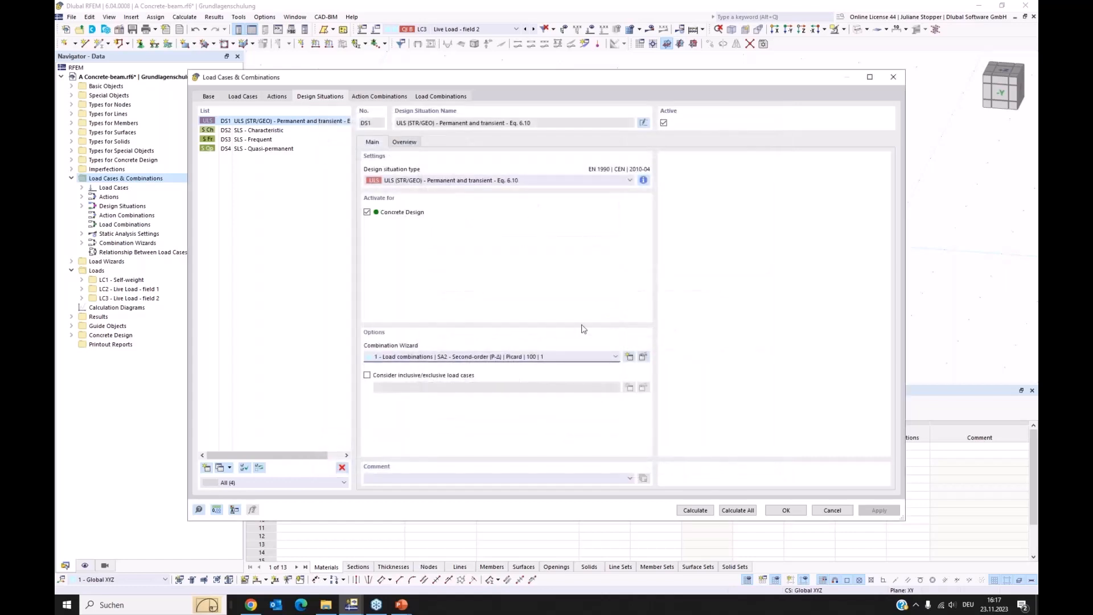
Step: Check the SLS design situations DS2 to DS4, generate the load combinations and accept the load cases and combinations
left_click(267, 130)
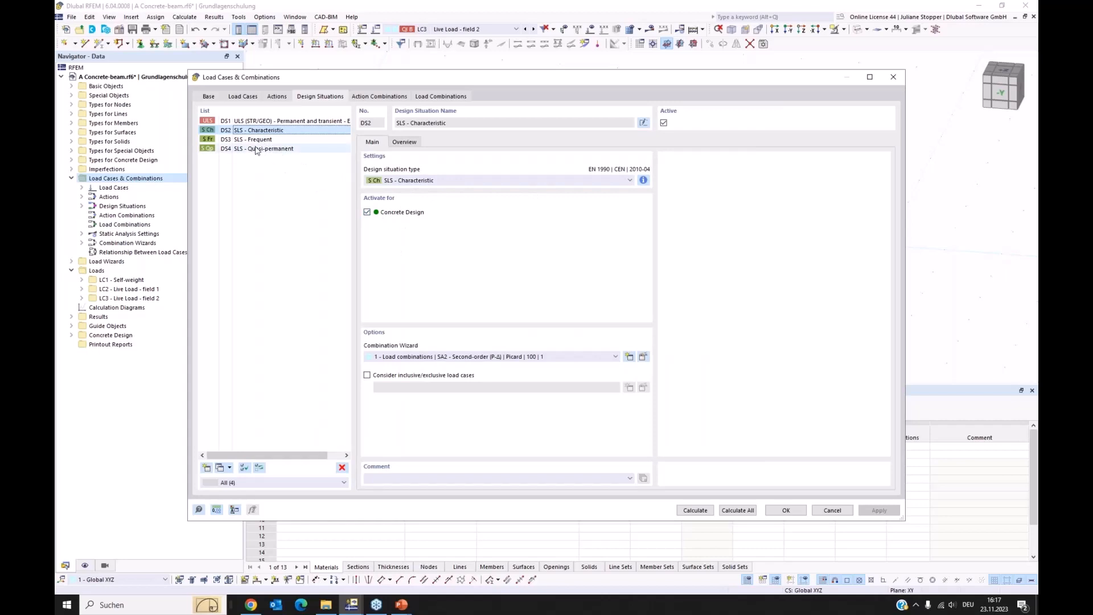
left_click(264, 140)
left_click(262, 150)
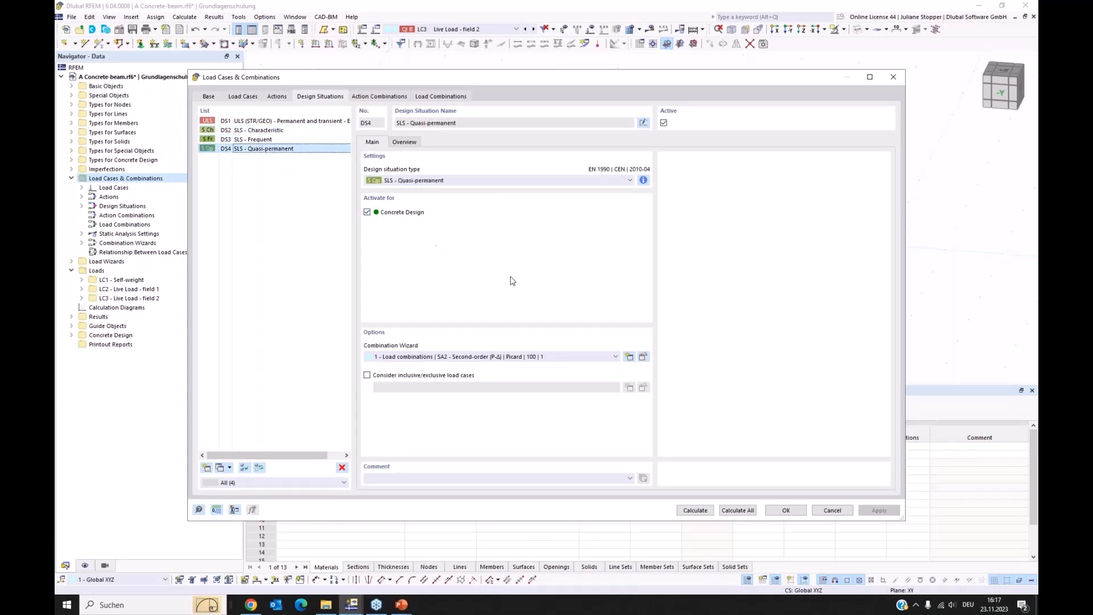
left_click(380, 97)
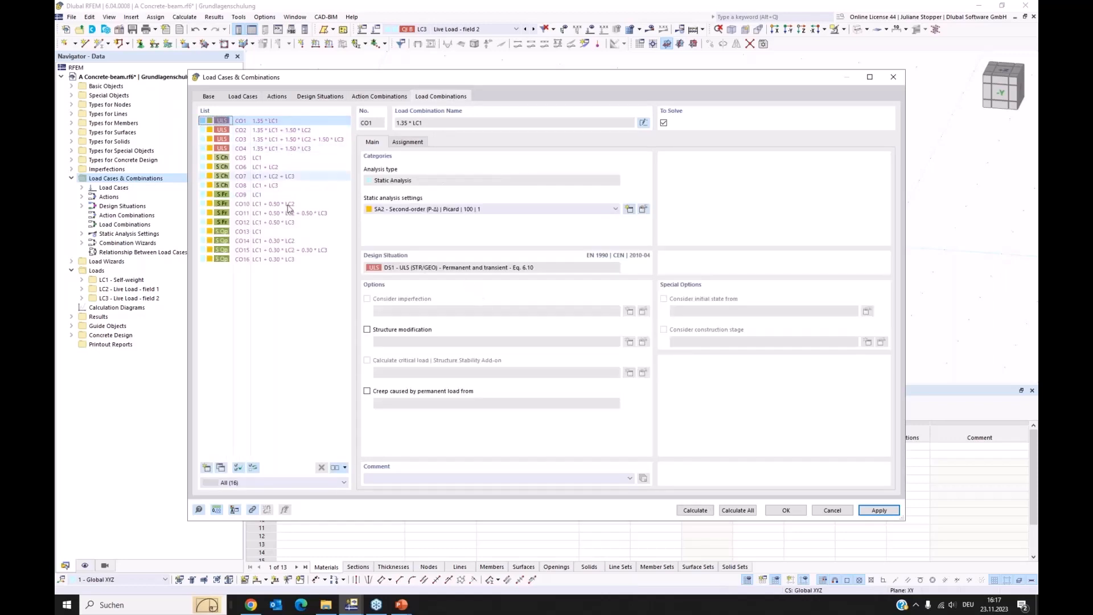
left_click(787, 510)
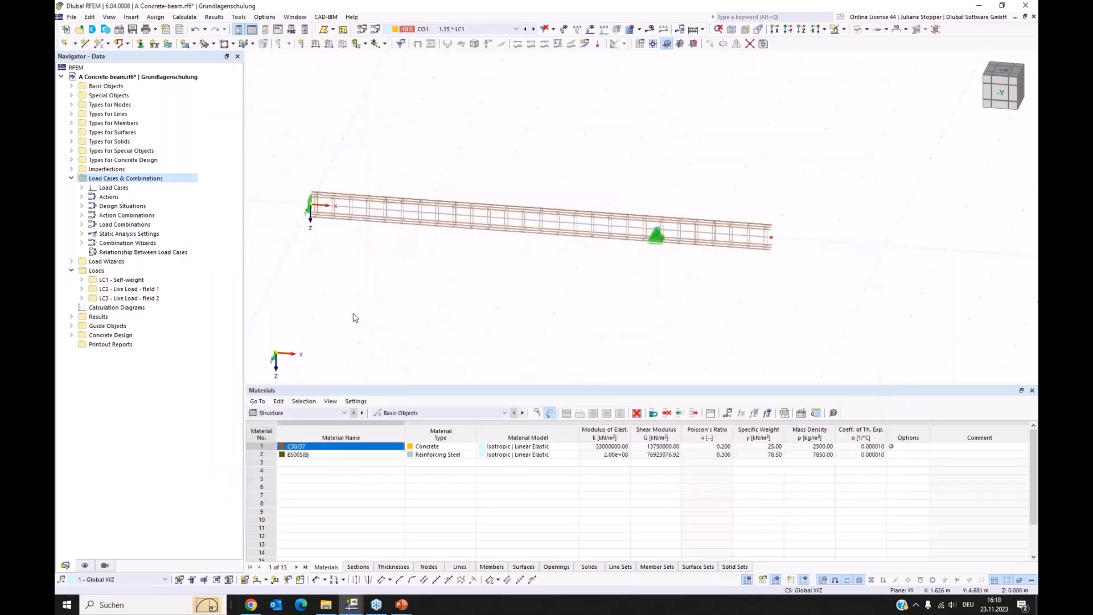
Step: Show the loads in the model view and turn on the display of self-weight
left_click(71, 178)
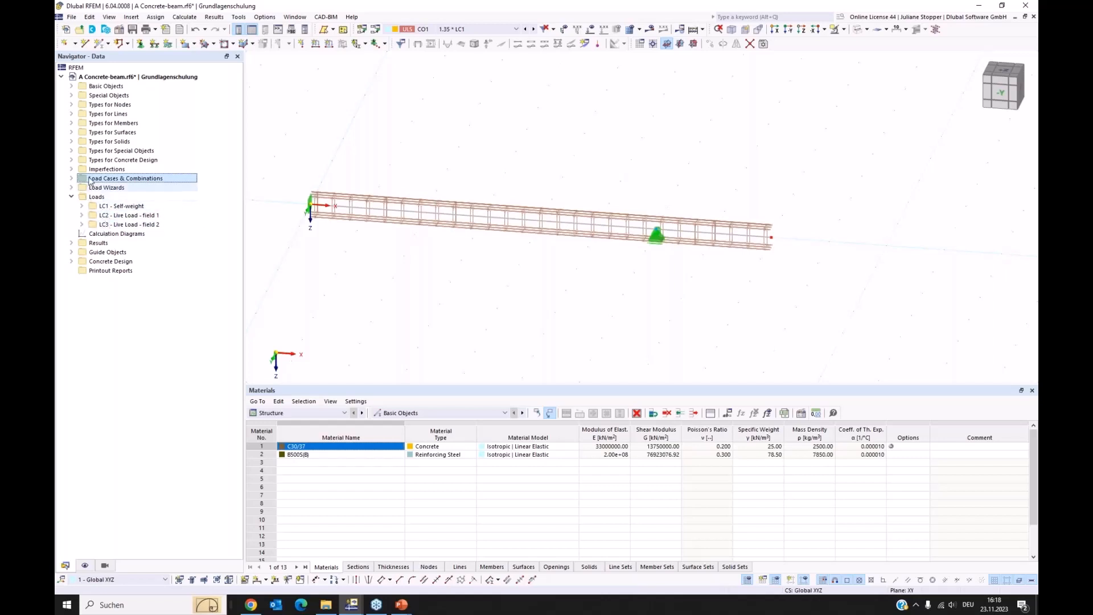
left_click(82, 206)
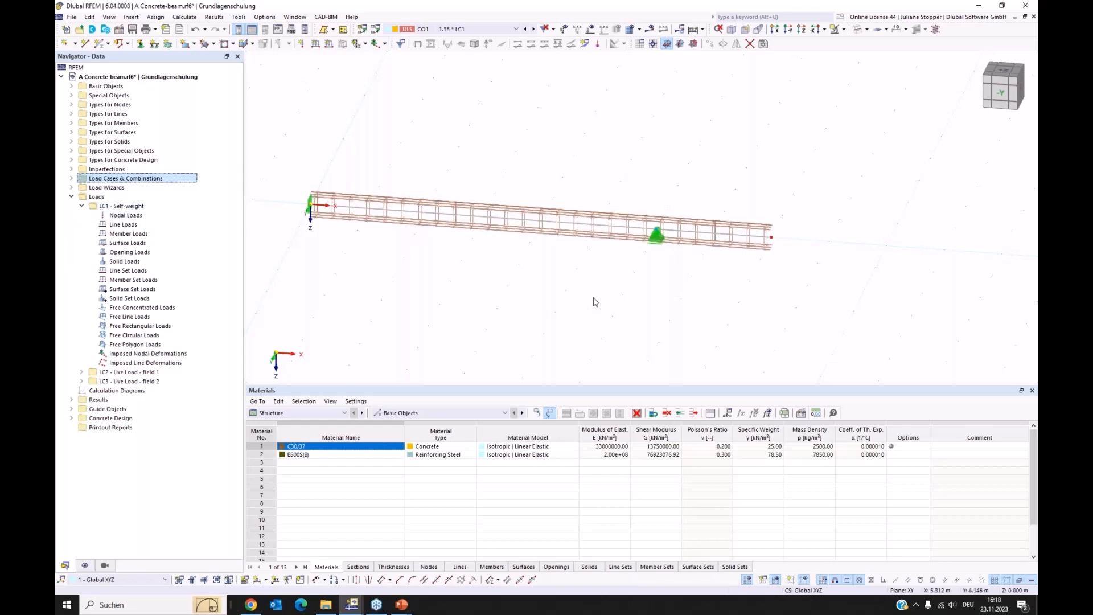
left_click(592, 45)
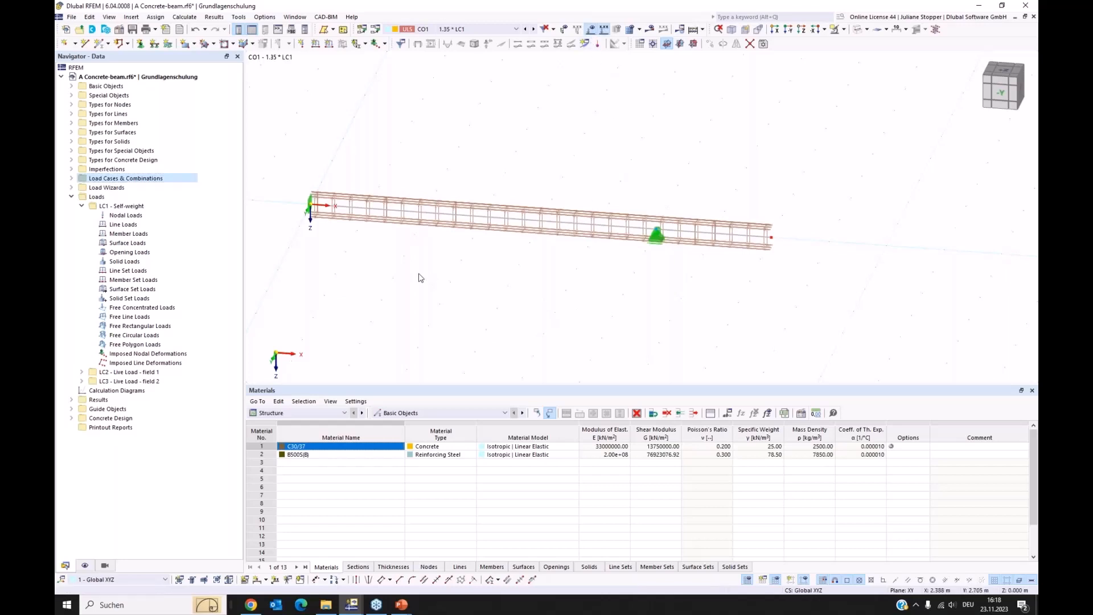
left_click(85, 566)
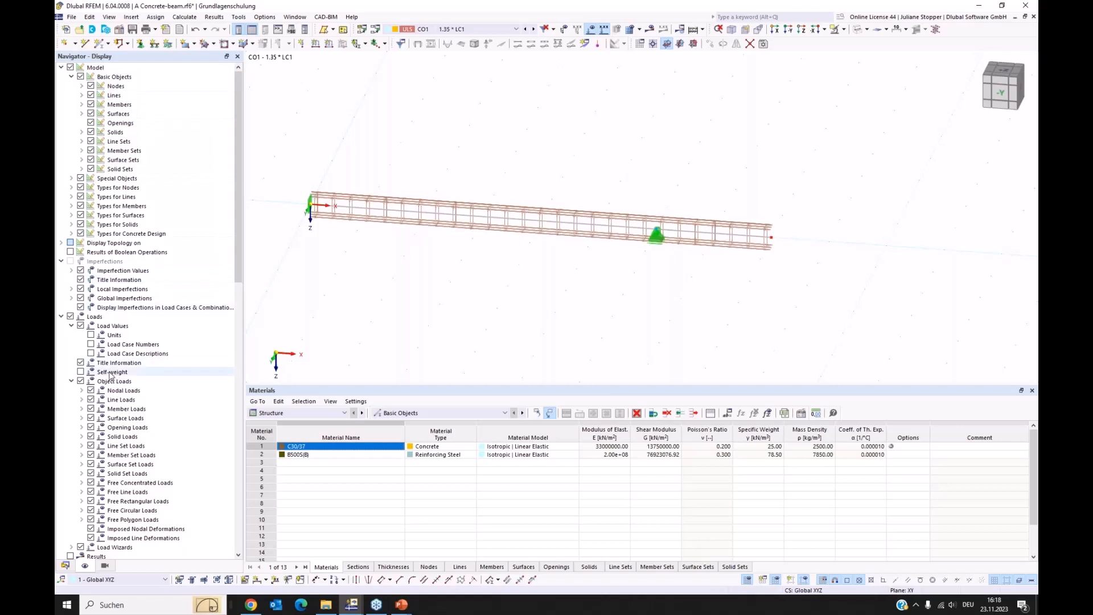
left_click(80, 372)
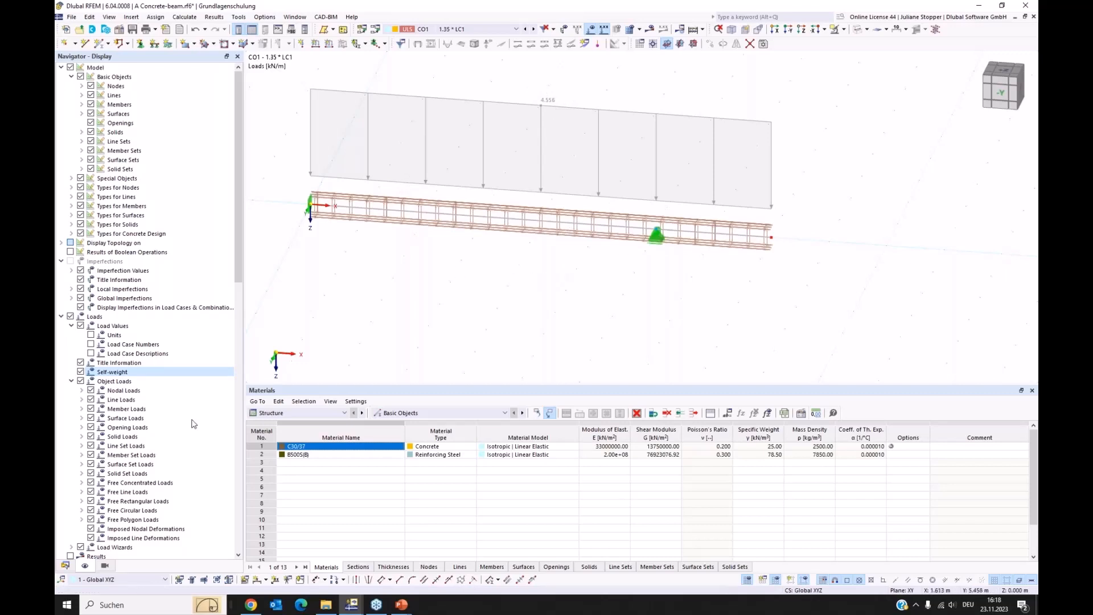
left_click(65, 565)
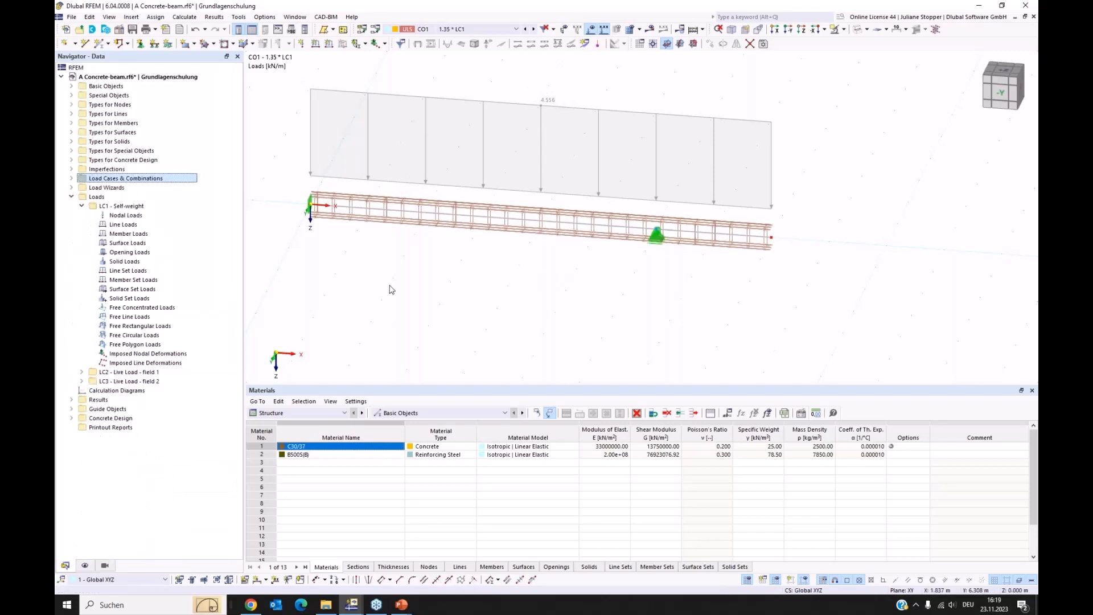
Step: Apply a uniform member load of 1.5 kN/m in global Z to member 1 in load case LC1 Self-weight
middle_click_drag(444, 324, 470, 339)
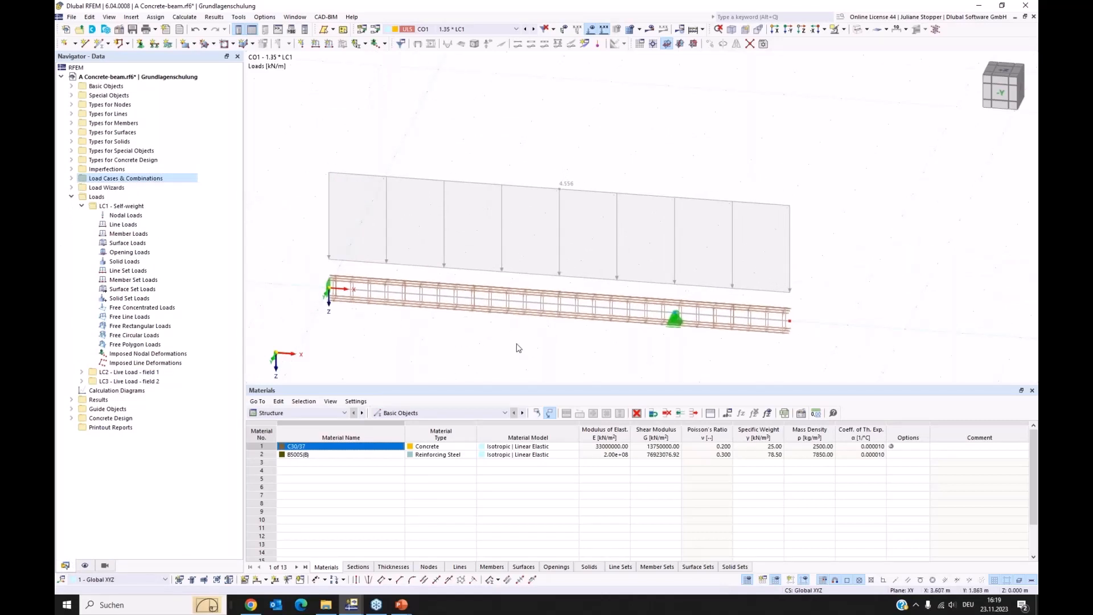
left_click(330, 46)
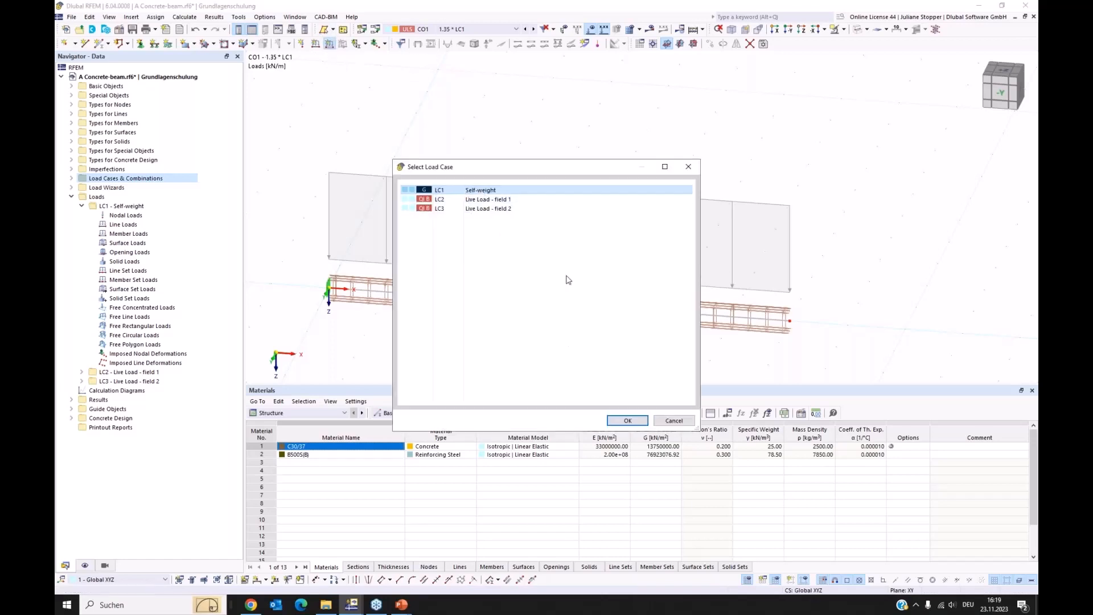
left_click(626, 420)
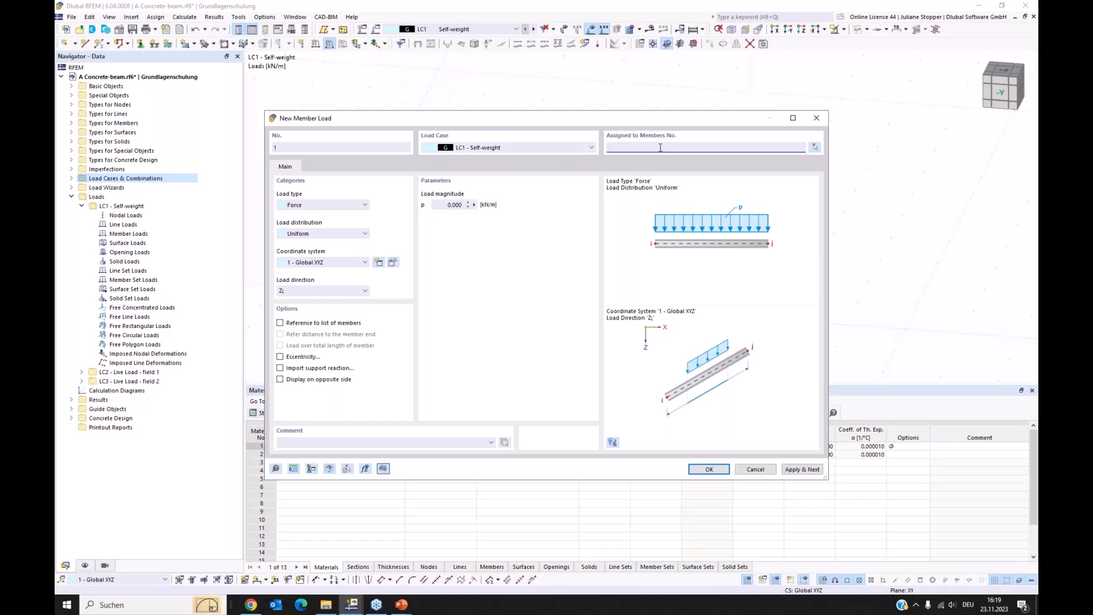
left_click(463, 206)
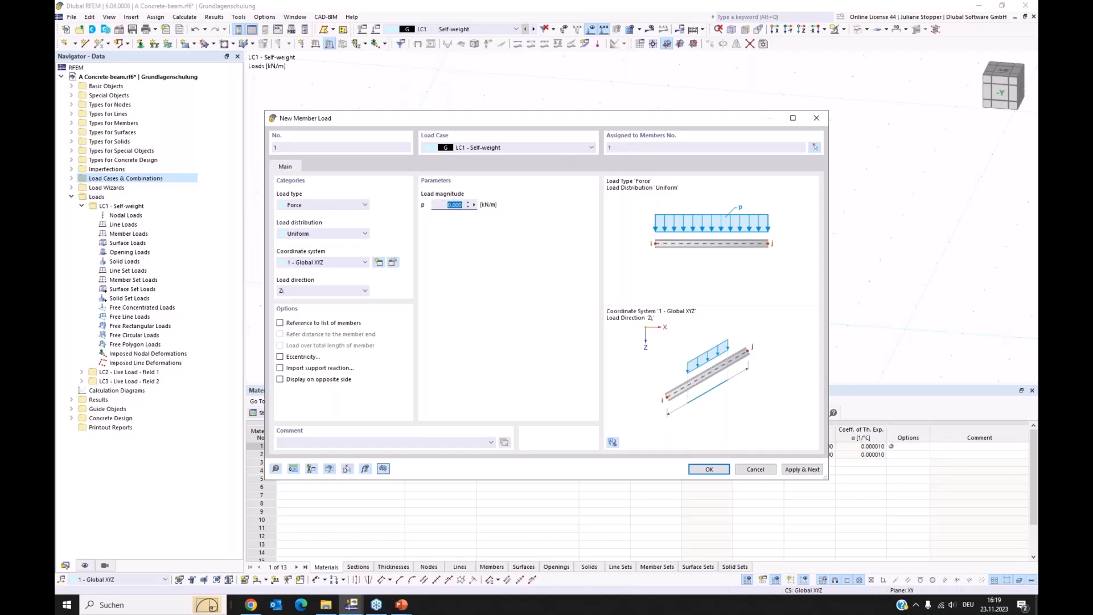
type("1")
left_click(801, 469)
Step: Set up another member load in LC2 Live Load - field 1, assigned to member 1 with trapezoidal distribution
mouse_move(600, 119)
left_mouse_down()
mouse_move(586, 254)
mouse_move(605, 357)
mouse_move(561, 255)
mouse_move(560, 166)
left_mouse_up()
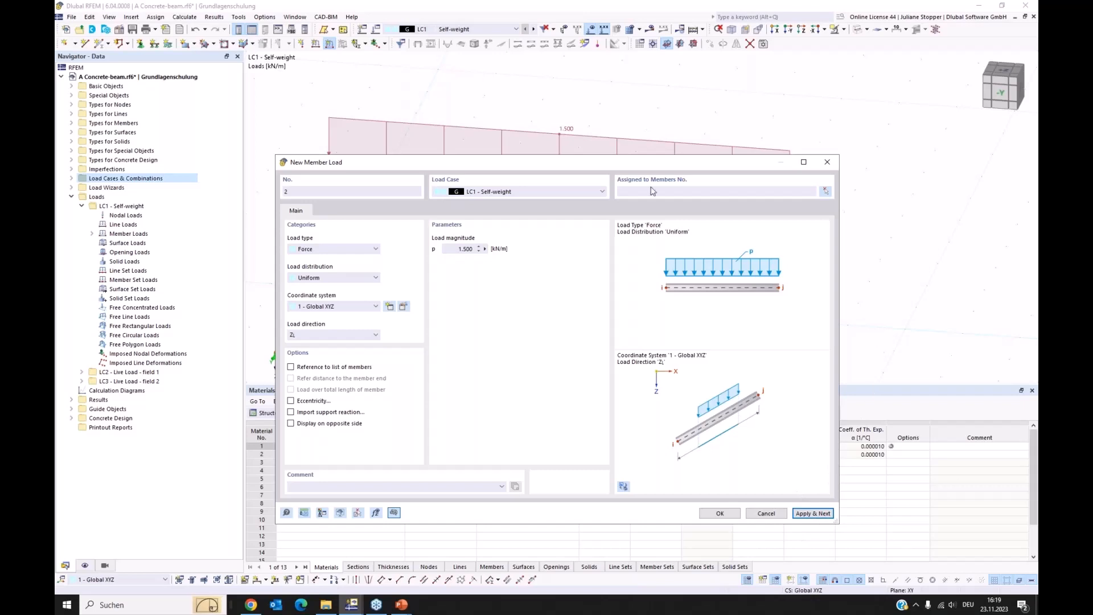
left_click_drag(580, 164, 578, 192)
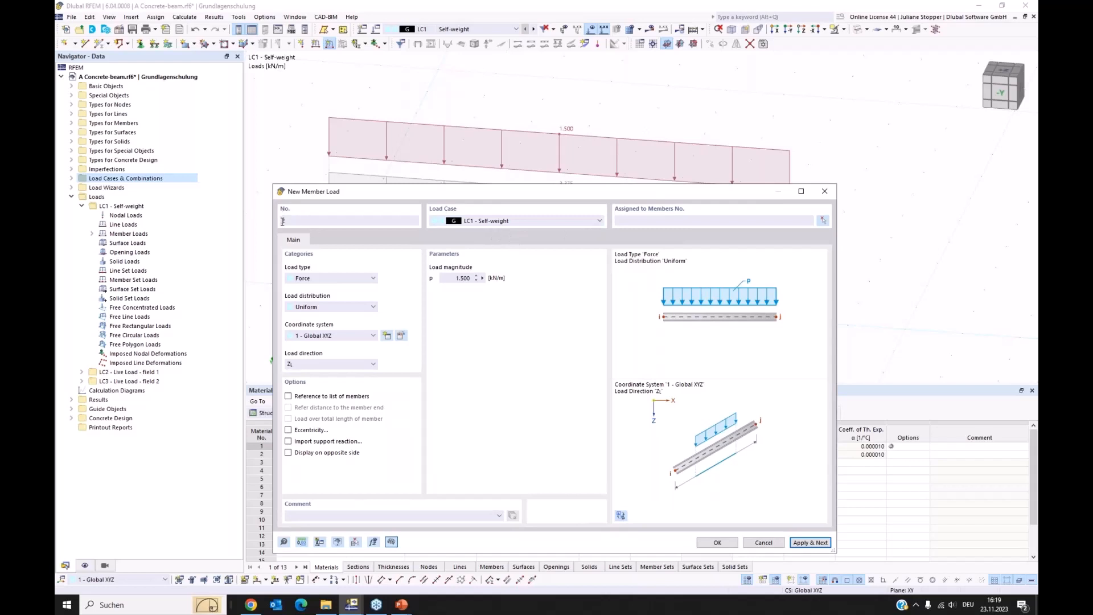
left_click(541, 225)
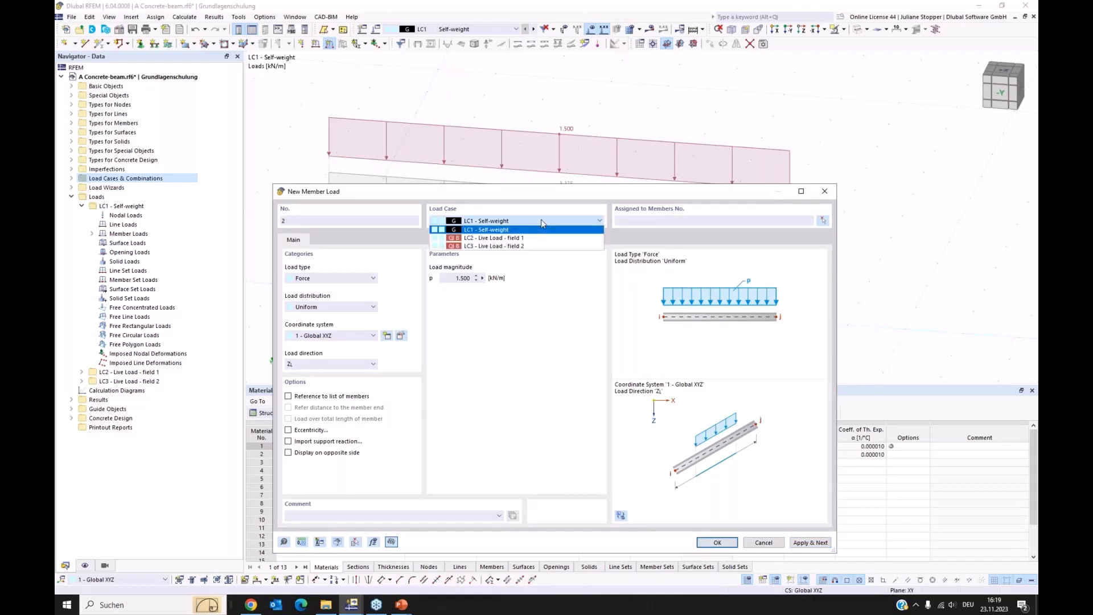
left_click(515, 238)
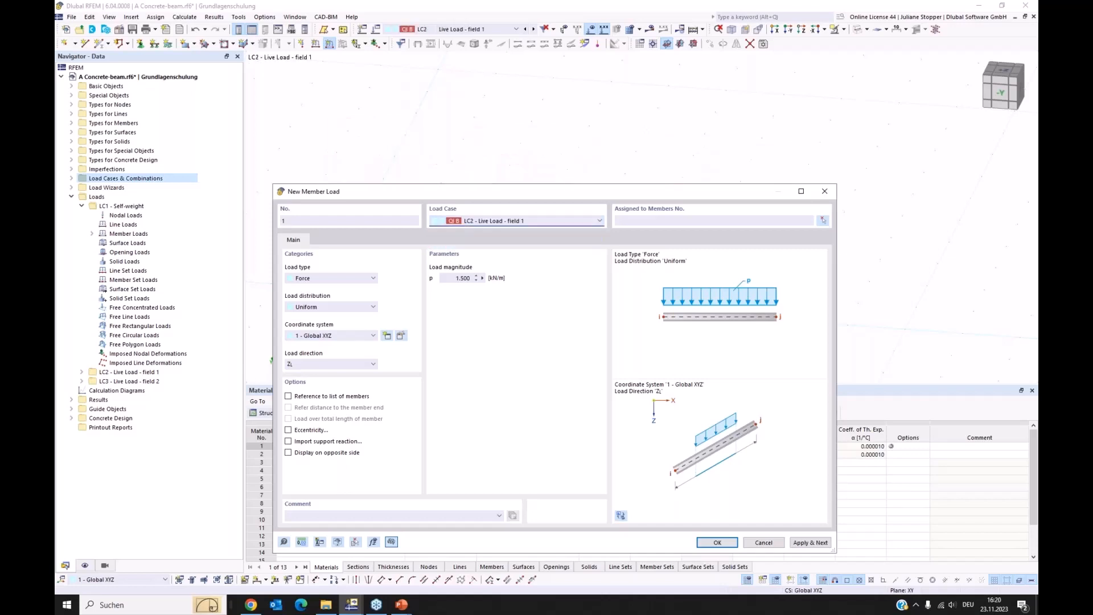
left_click(662, 221)
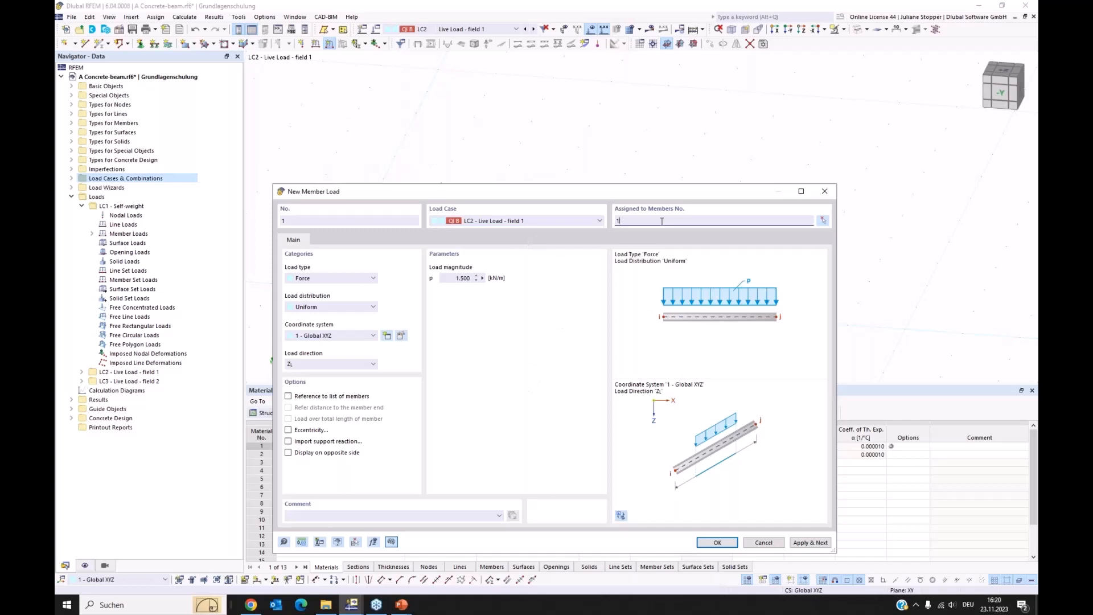
left_click(317, 308)
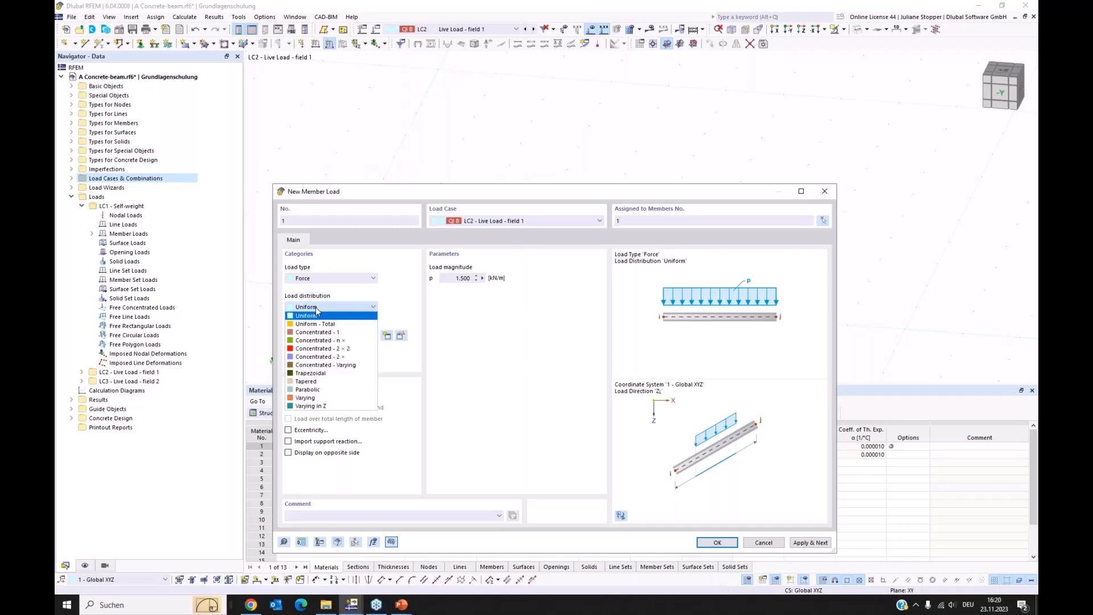
left_click(318, 373)
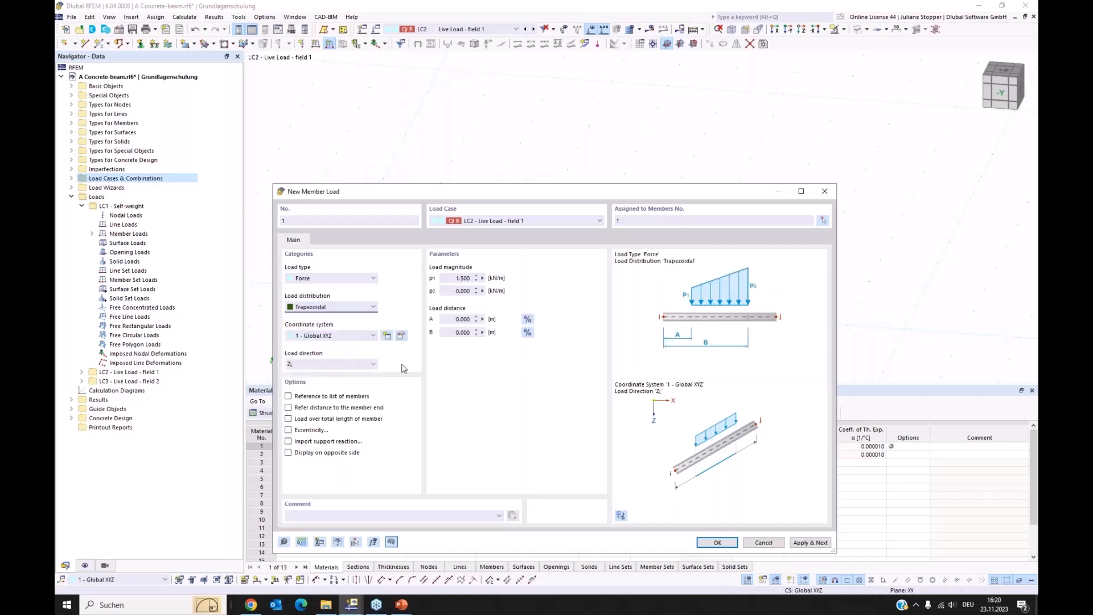
Step: Set both load magnitudes to 20 kN/m and distance B to 6 m, then apply the LC2 member load
left_click(448, 278)
type("20")
key("Tab")
type("20")
left_click(454, 320)
left_click(451, 331)
type("6")
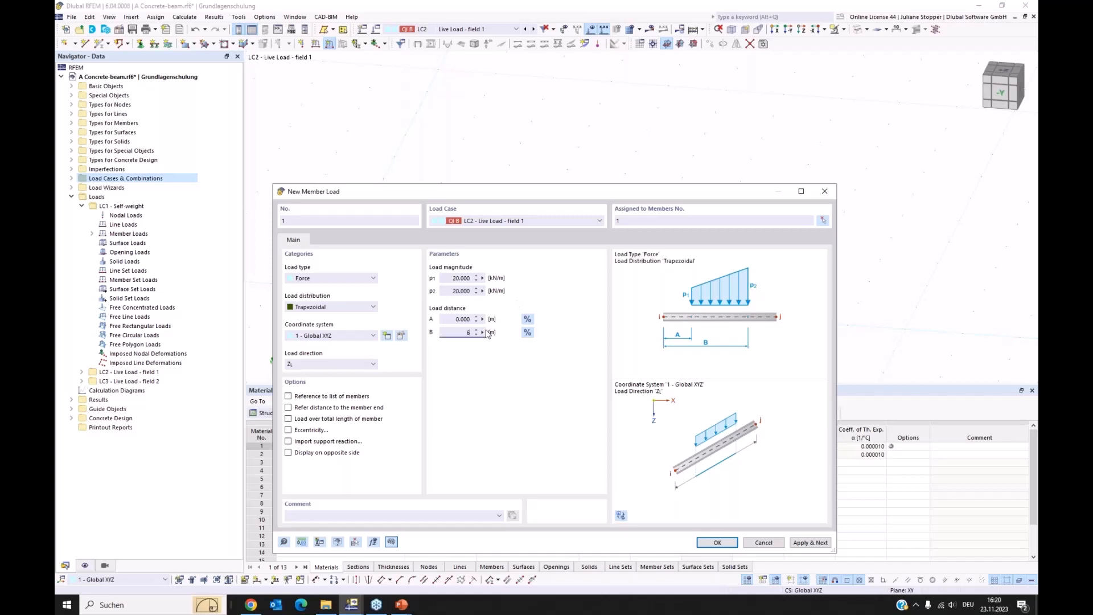
left_click(803, 542)
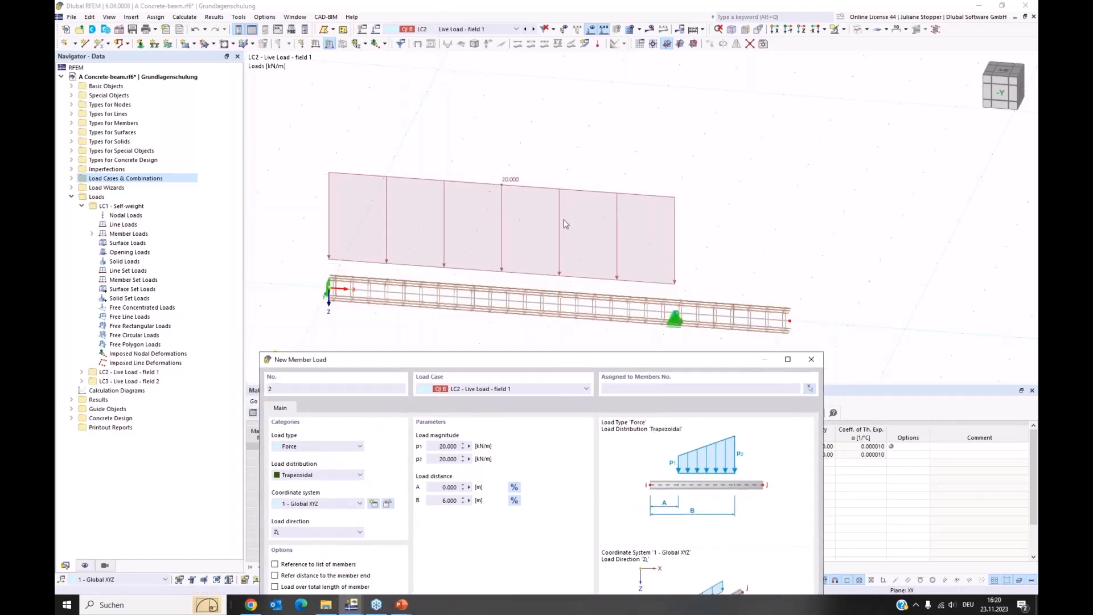
left_click_drag(533, 359, 544, 220)
left_click_drag(541, 173, 528, 139)
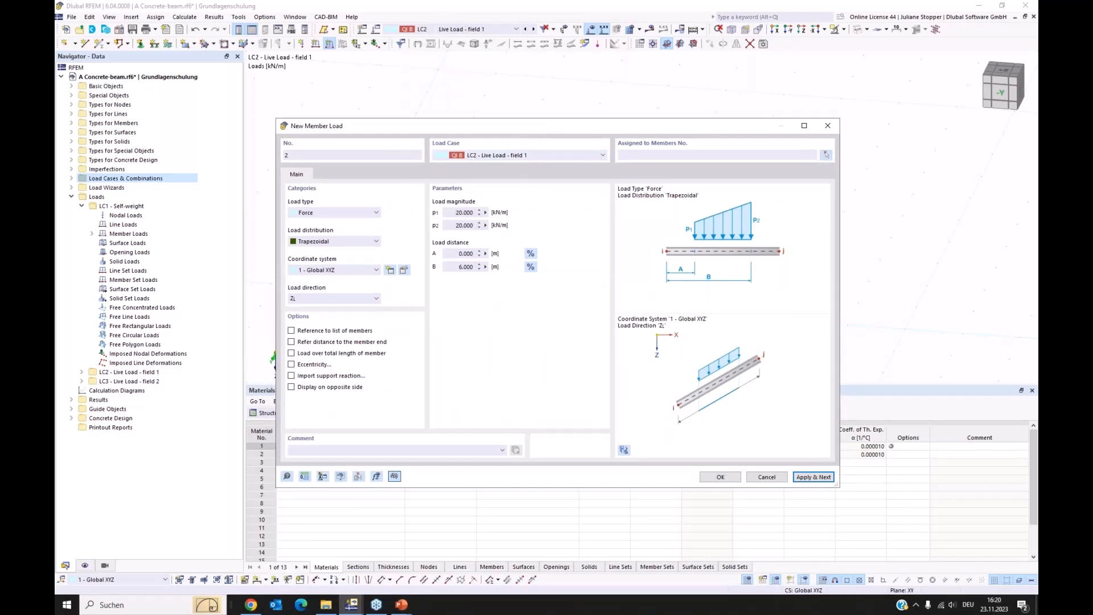
left_click(577, 156)
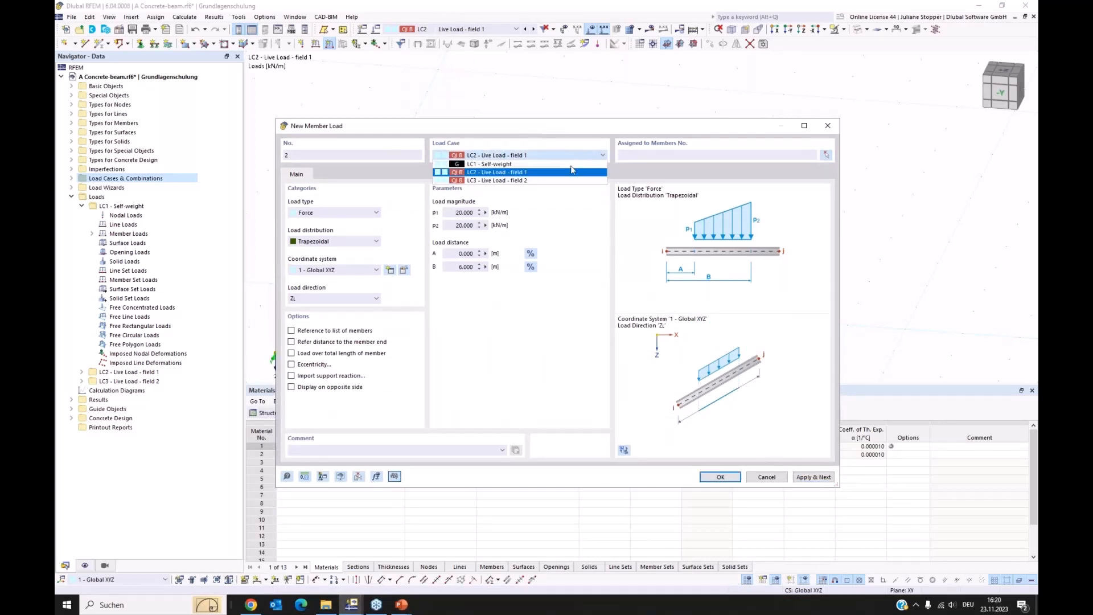
left_click(566, 181)
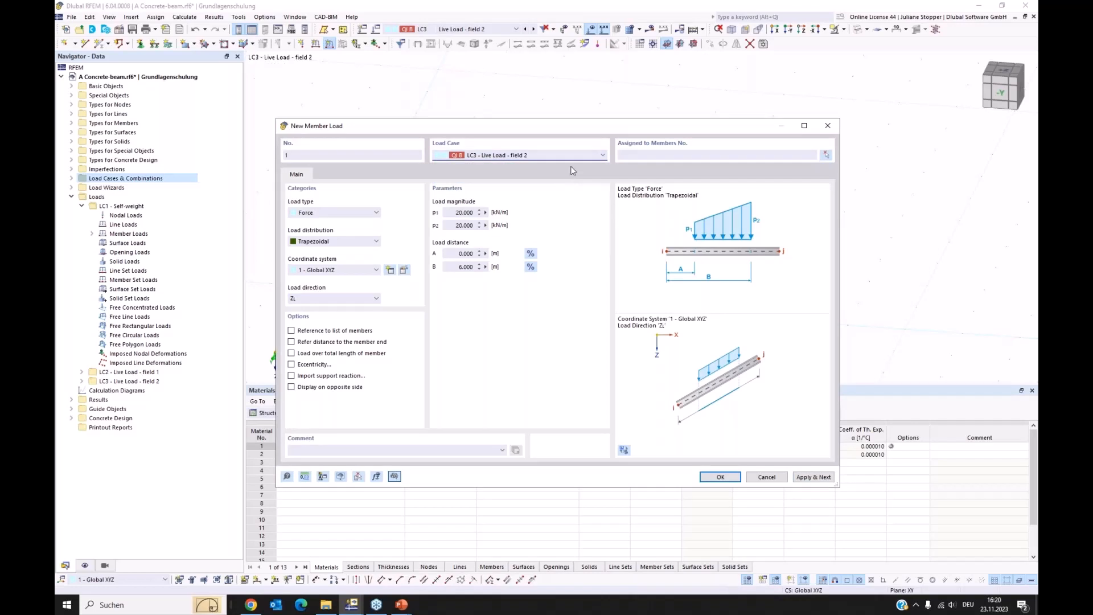
left_click(570, 157)
left_click(565, 170)
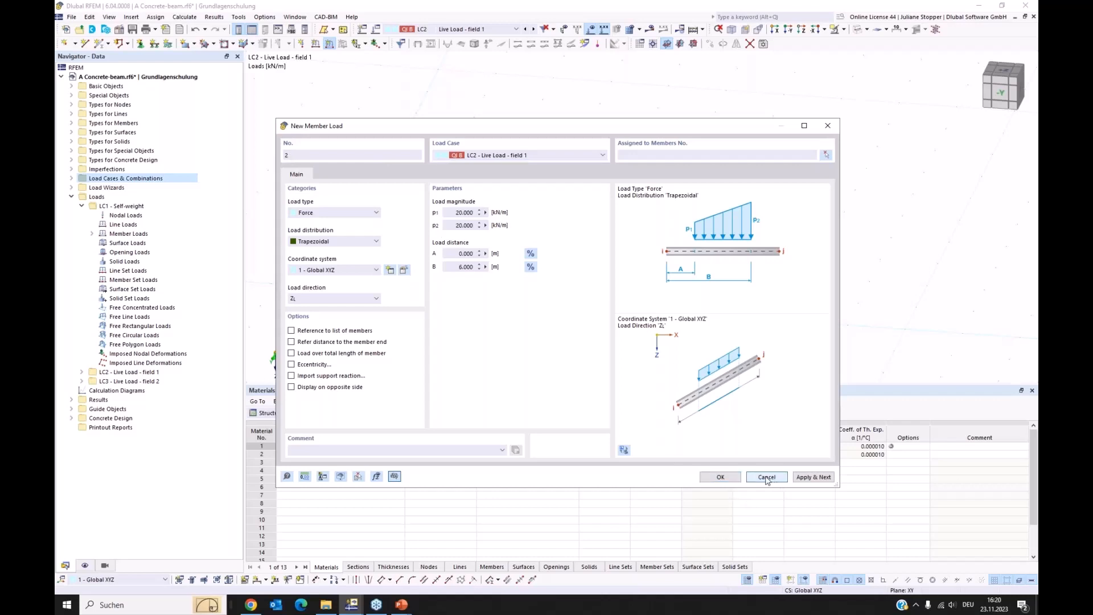
left_click(766, 477)
Step: In load case LC3 Live Load - field 2, apply a 20 kN/m trapezoidal load to member 1 with distance A 6 m and B 8 m
left_click(487, 29)
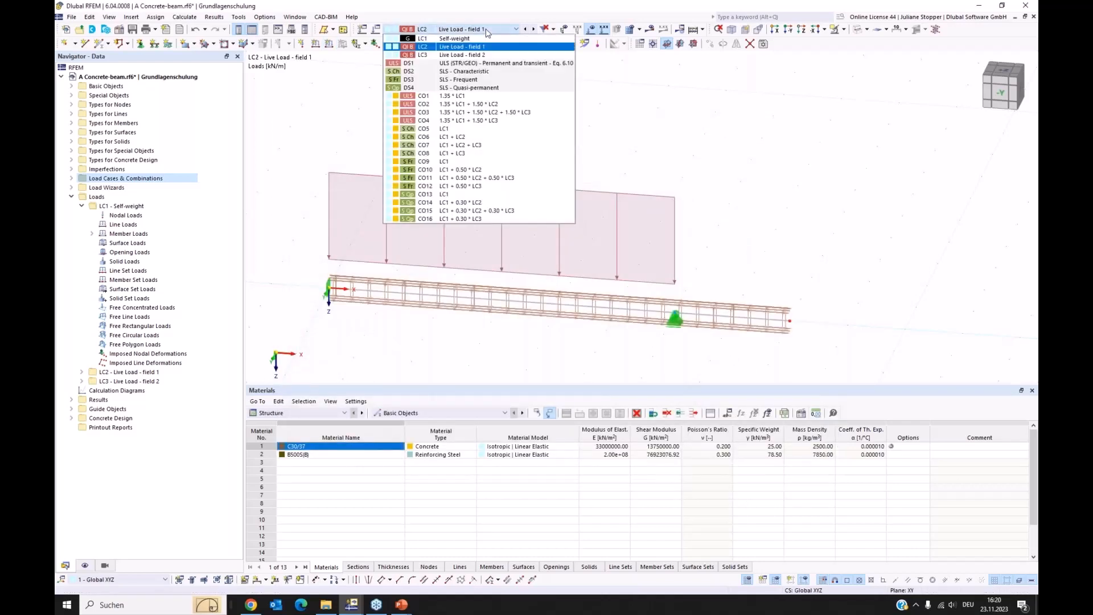
left_click(461, 55)
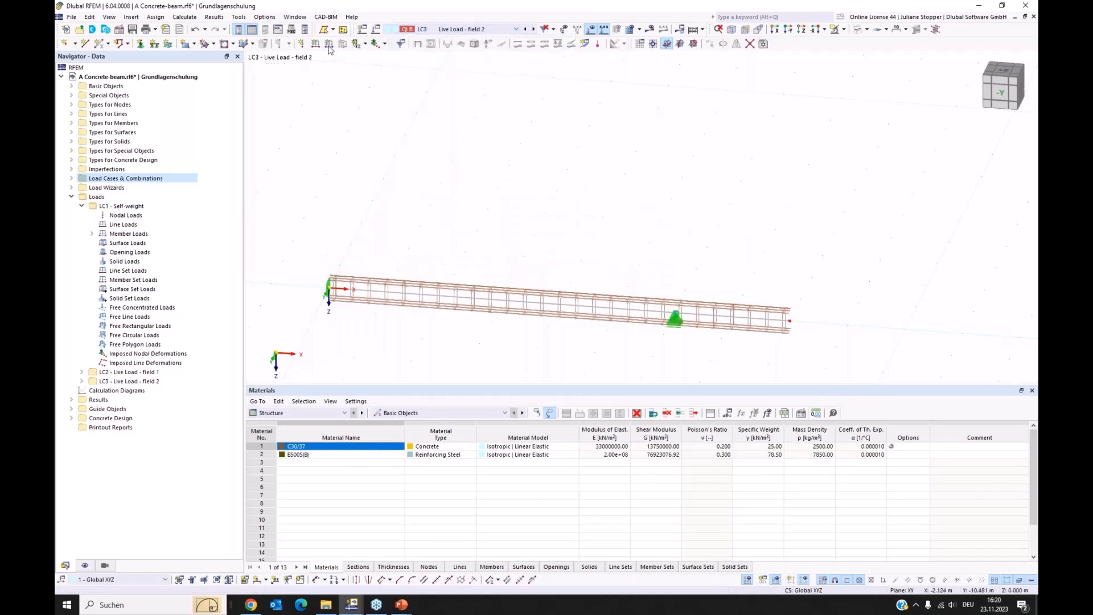
left_click(695, 318)
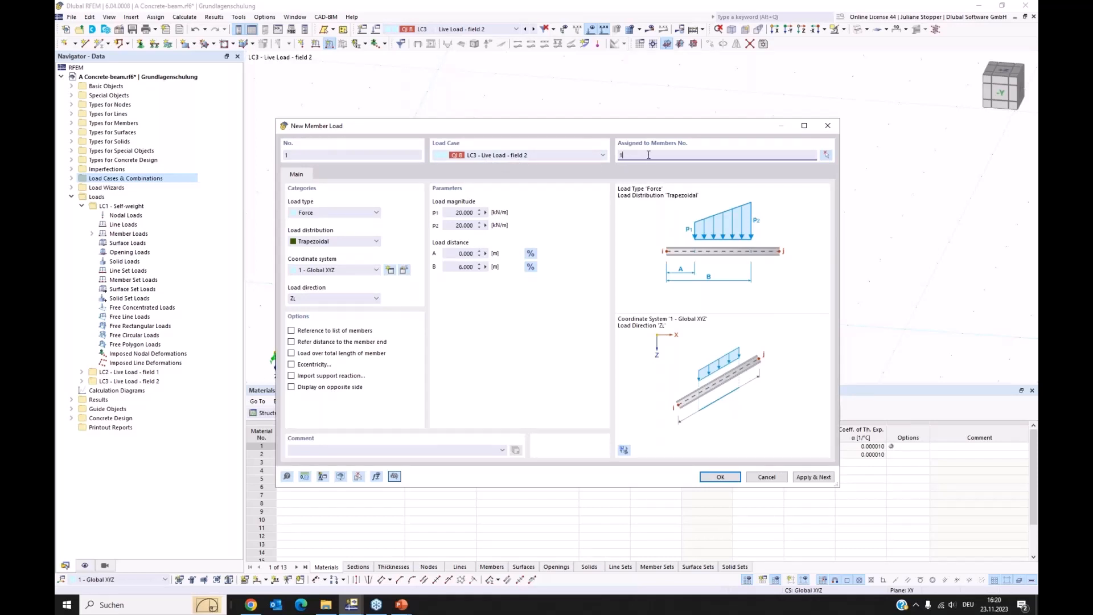
left_click(454, 253)
left_click_drag(457, 253, 513, 253)
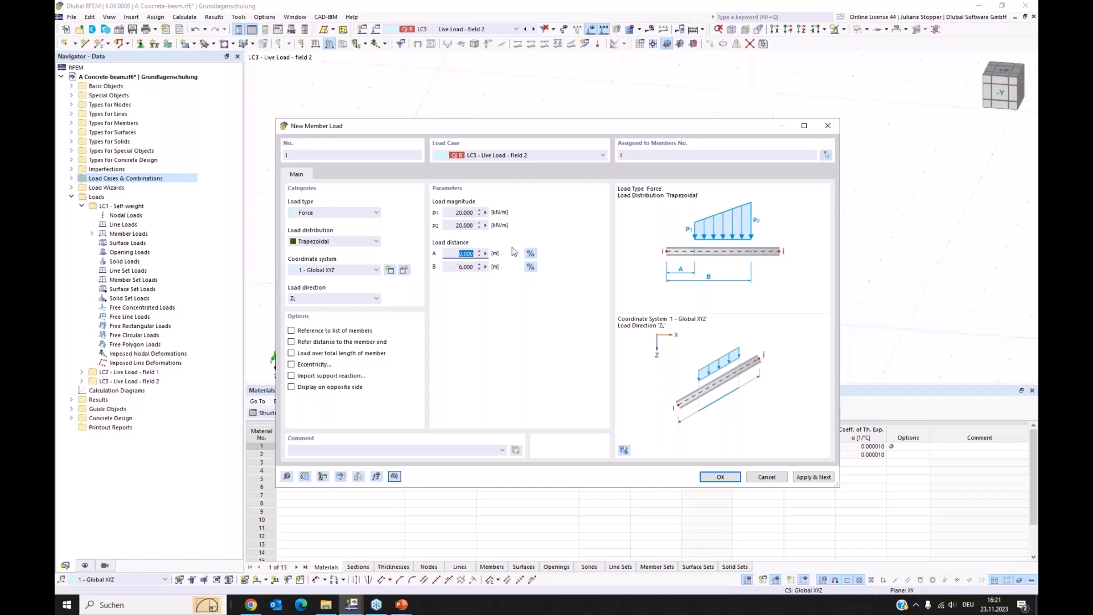
type("6")
key("Tab")
type("8")
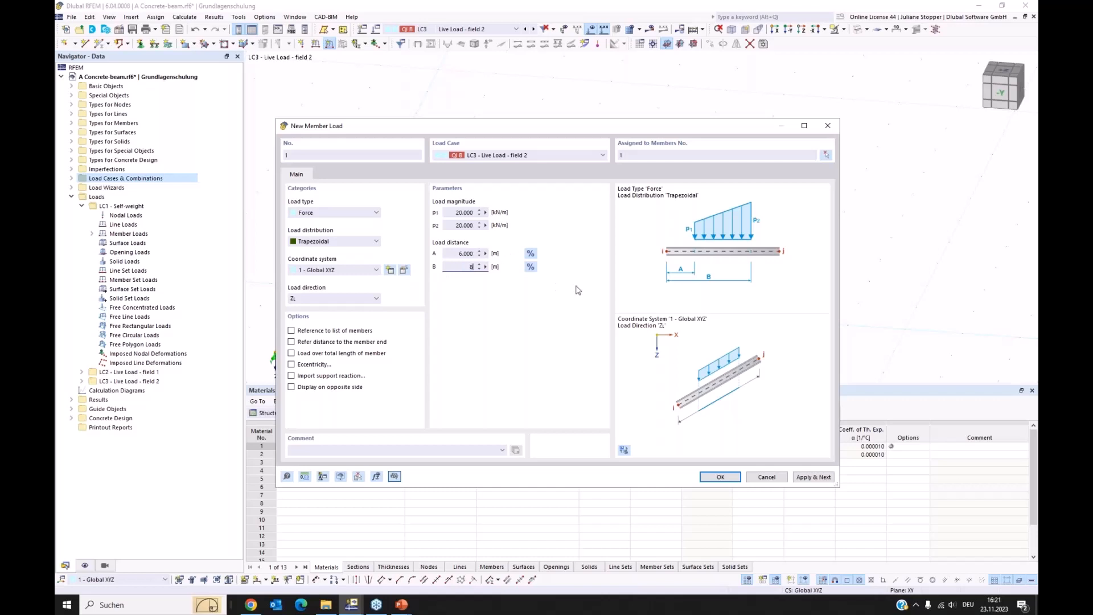
left_click(719, 478)
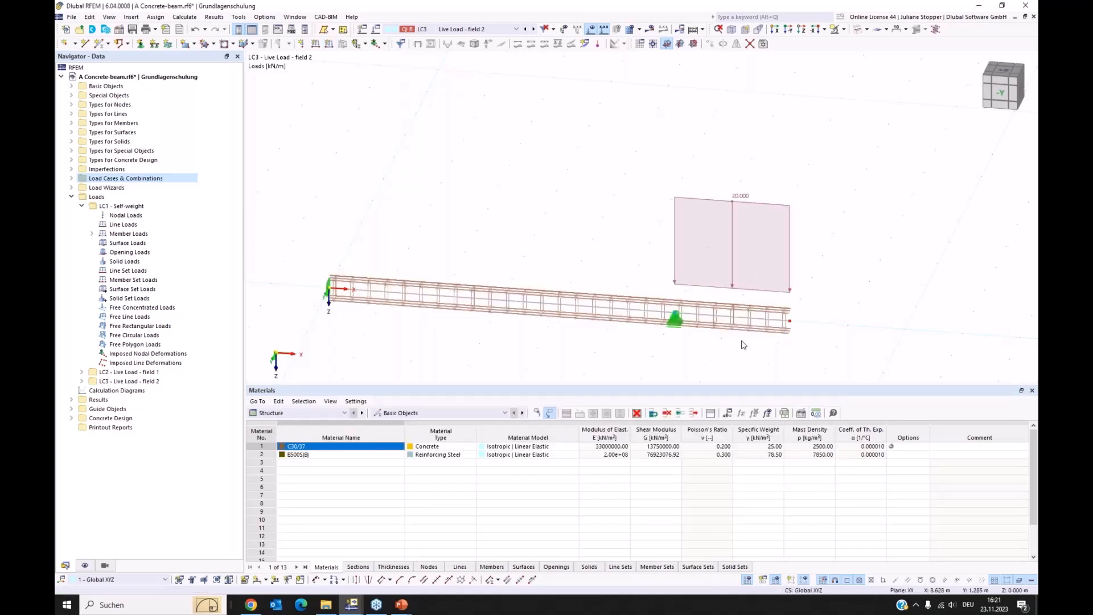
Step: Examine the loads of the load cases and of load combinations CO1 to CO3 in the model view, ending on CO2
scroll(556, 97, "down", 2)
left_click(489, 29)
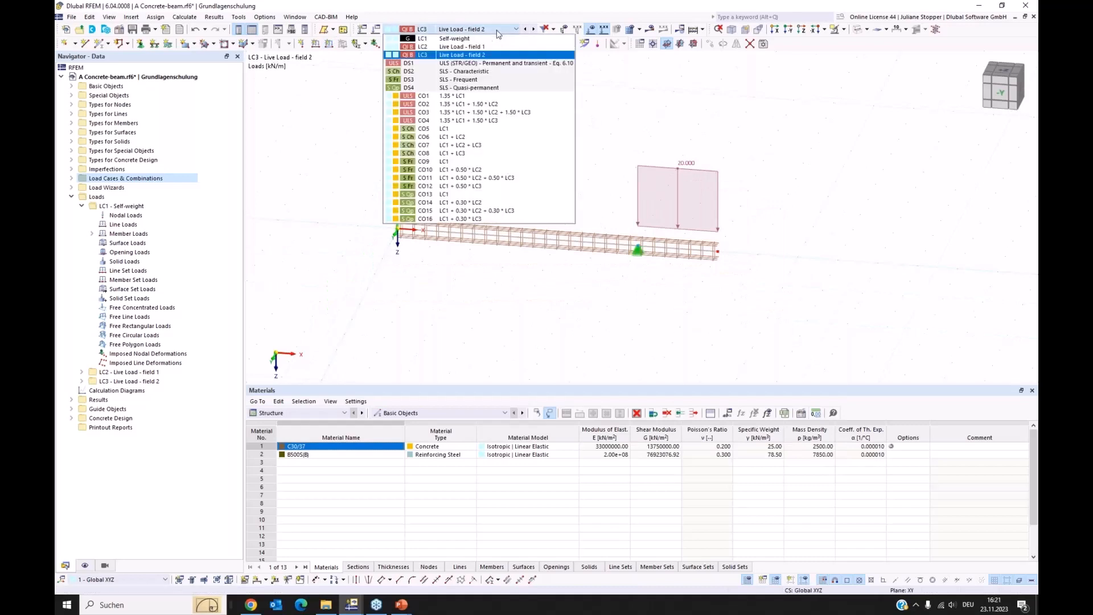
left_click(487, 47)
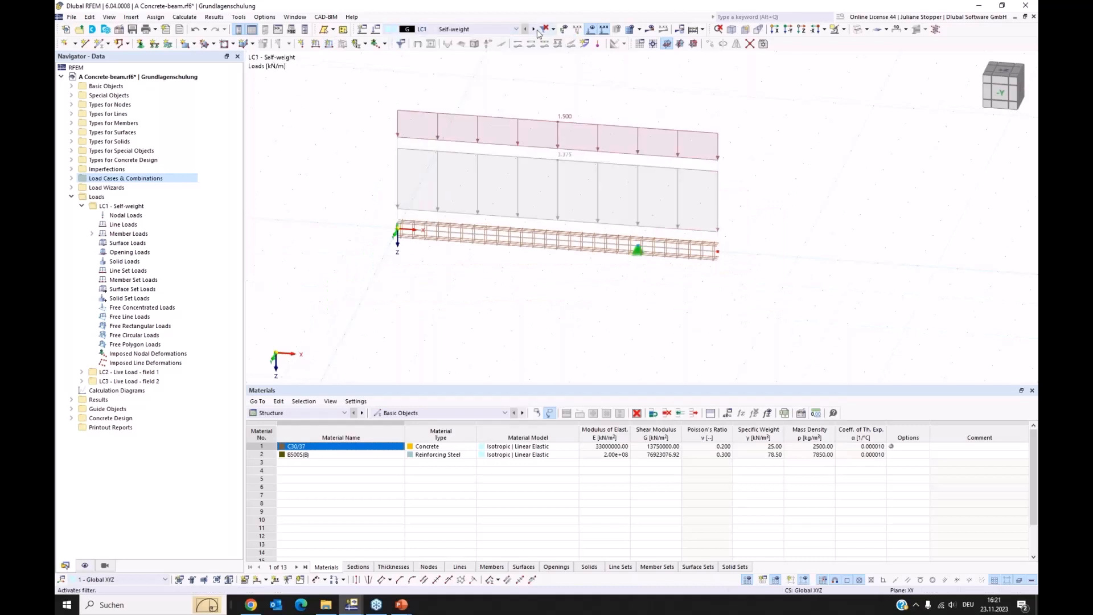
left_click(534, 30)
left_click(534, 29)
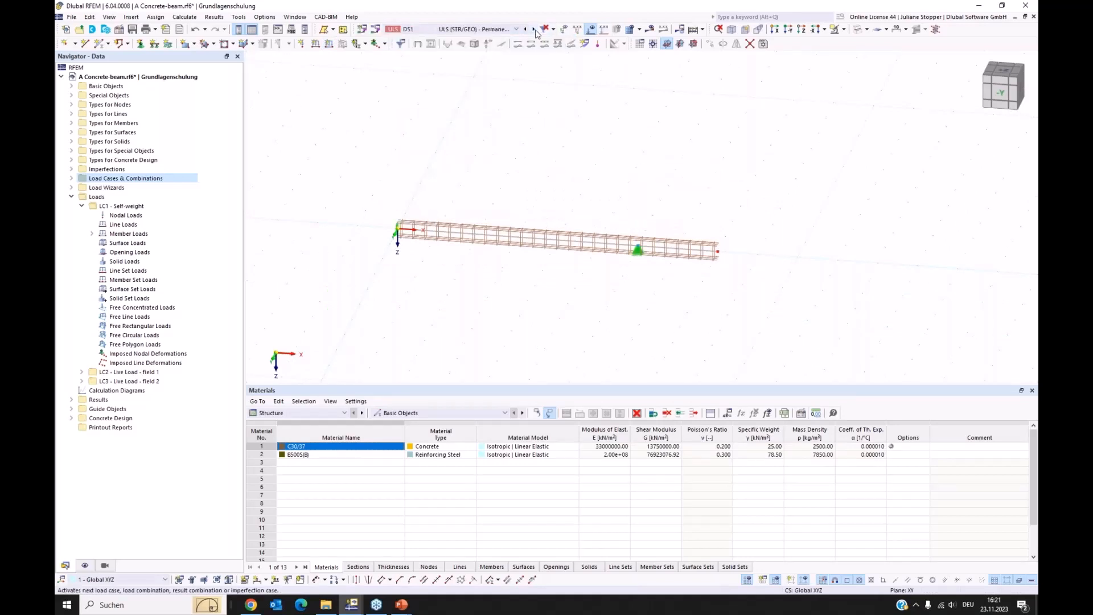
left_click(533, 29)
left_click(534, 30)
left_click(534, 29)
left_click(534, 29)
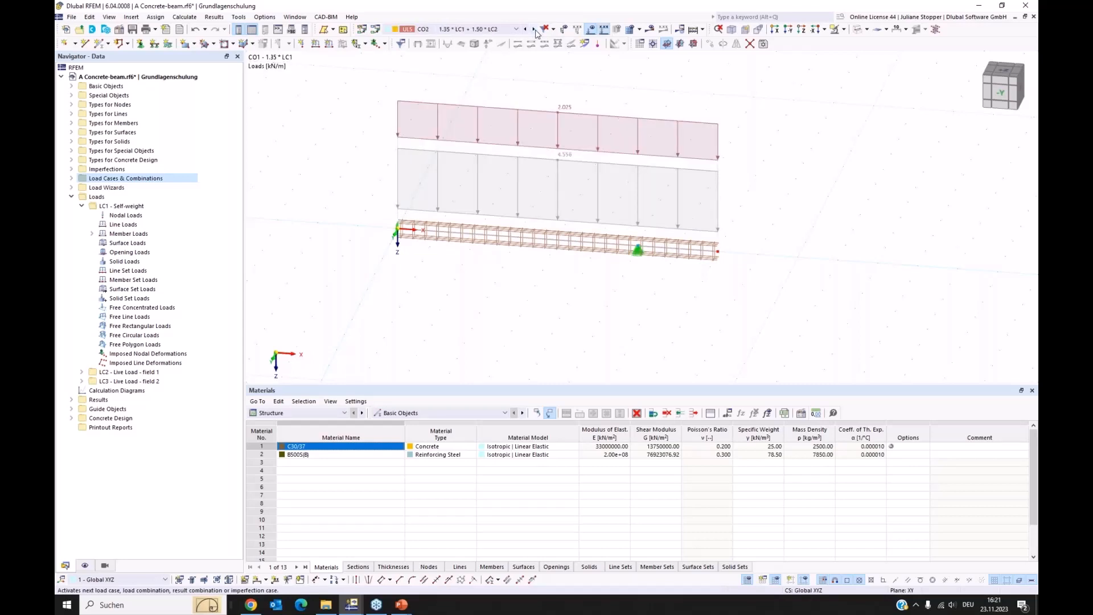
left_click(504, 30)
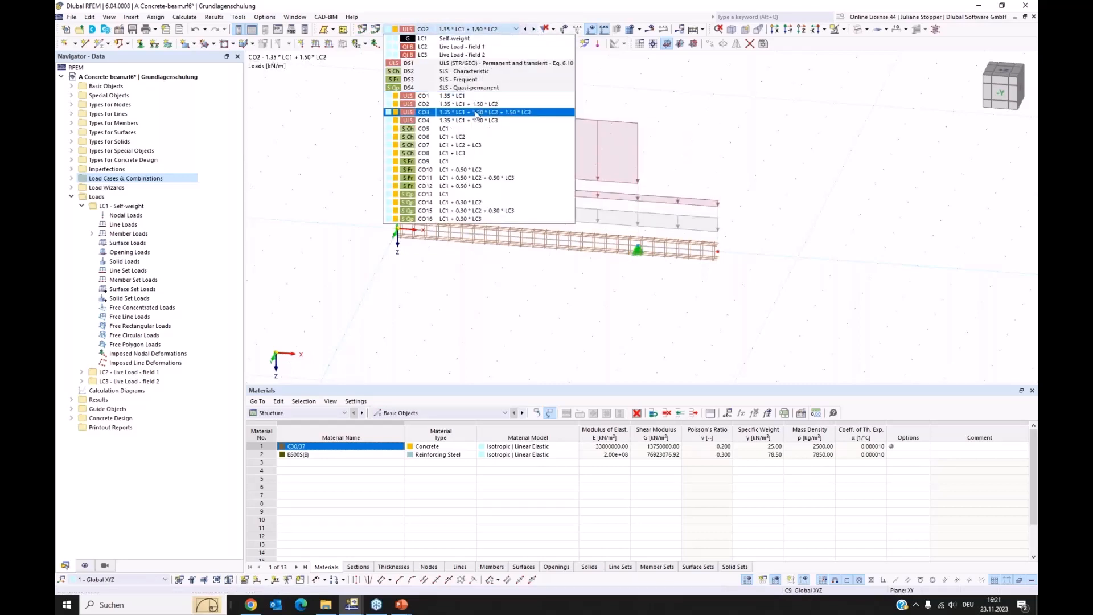
left_click(479, 113)
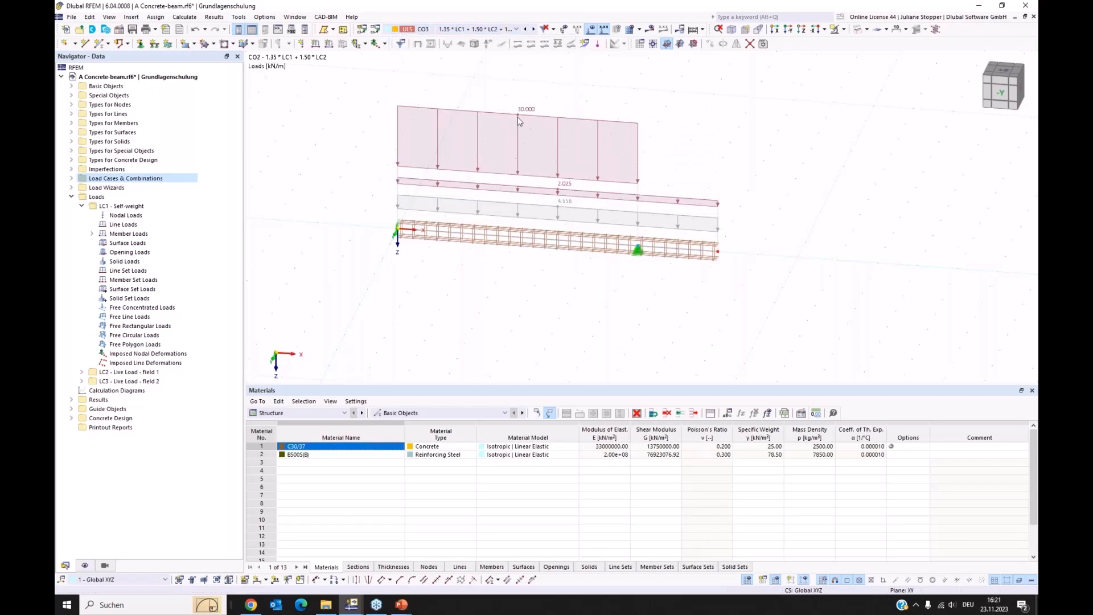
left_click(525, 29)
Step: Enlarge the model view, expand the basic objects in the navigator and open the beam member for editing
left_click_drag(521, 386, 519, 454)
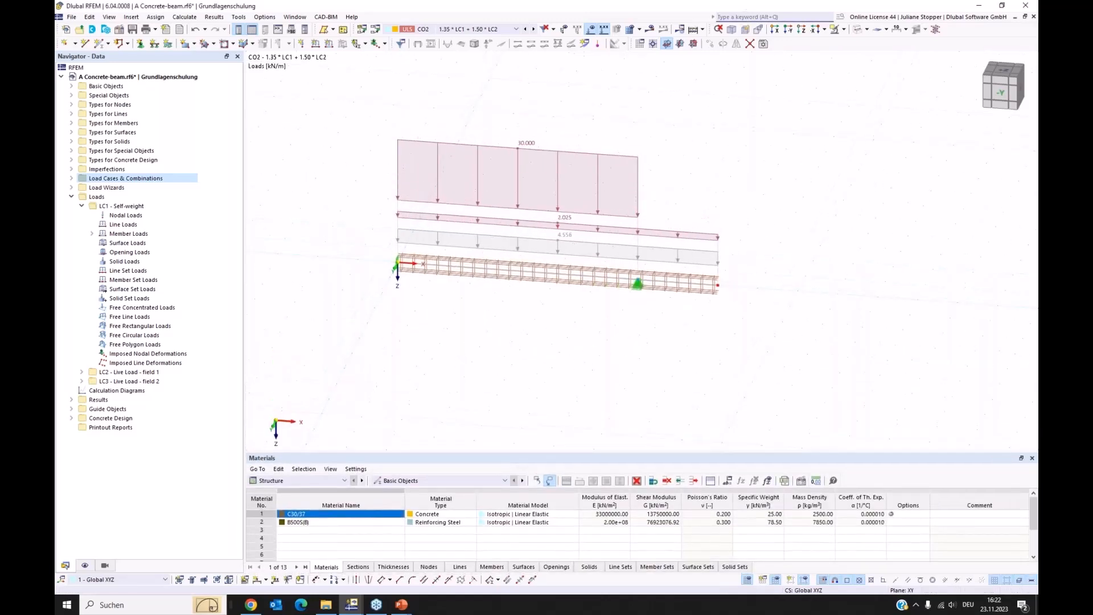
scroll(484, 191, "up", 3)
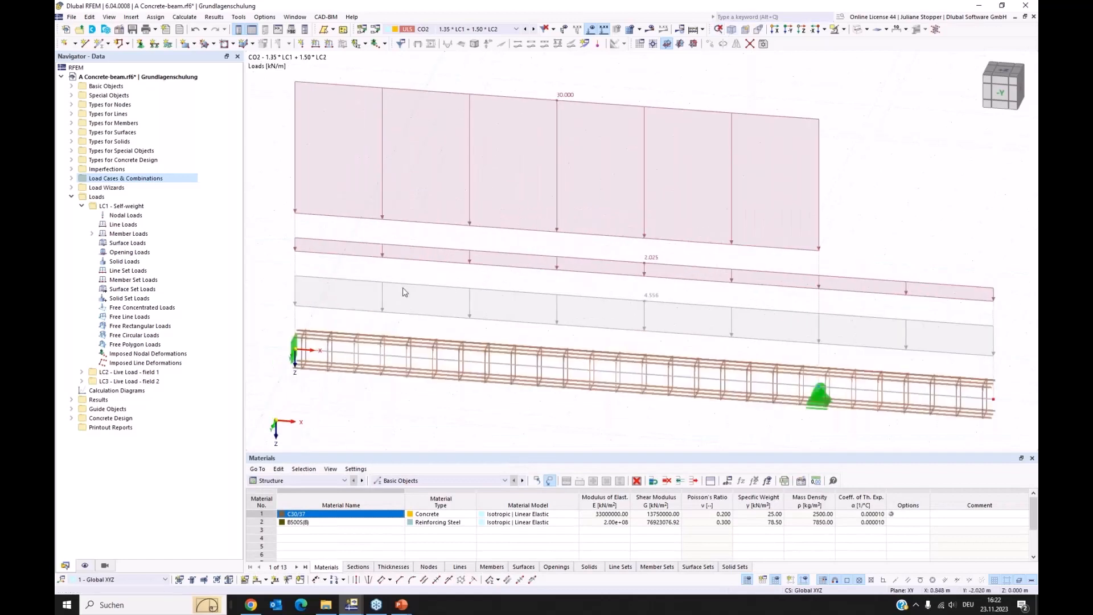
scroll(403, 291, "down", 1)
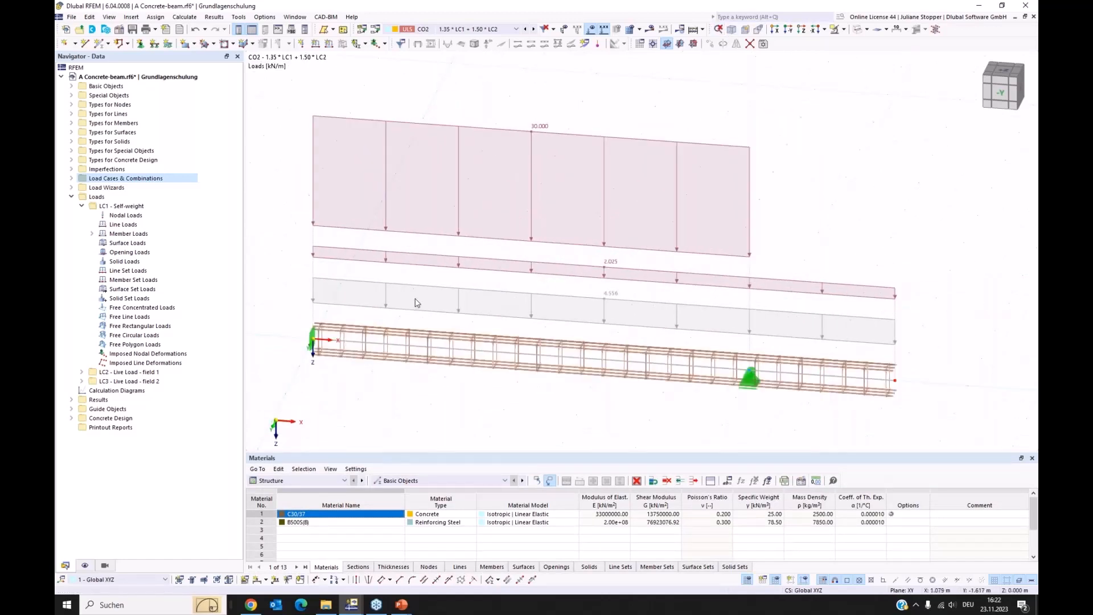
left_click(72, 87)
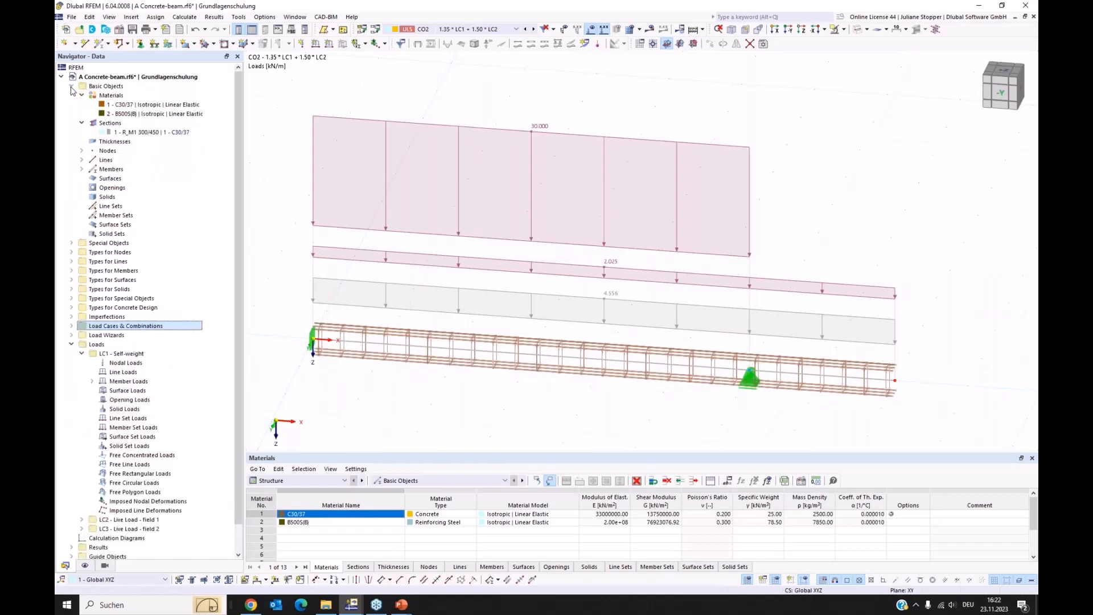
left_click(504, 356)
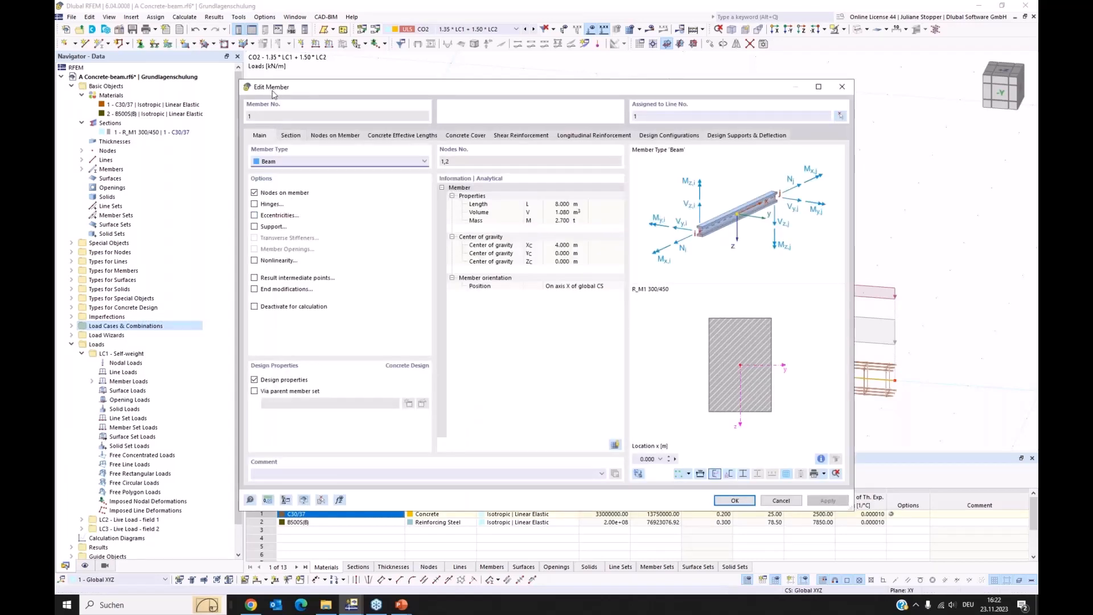
Step: Examine the member's concrete effective length assignment for stability design
left_click_drag(329, 96, 330, 78)
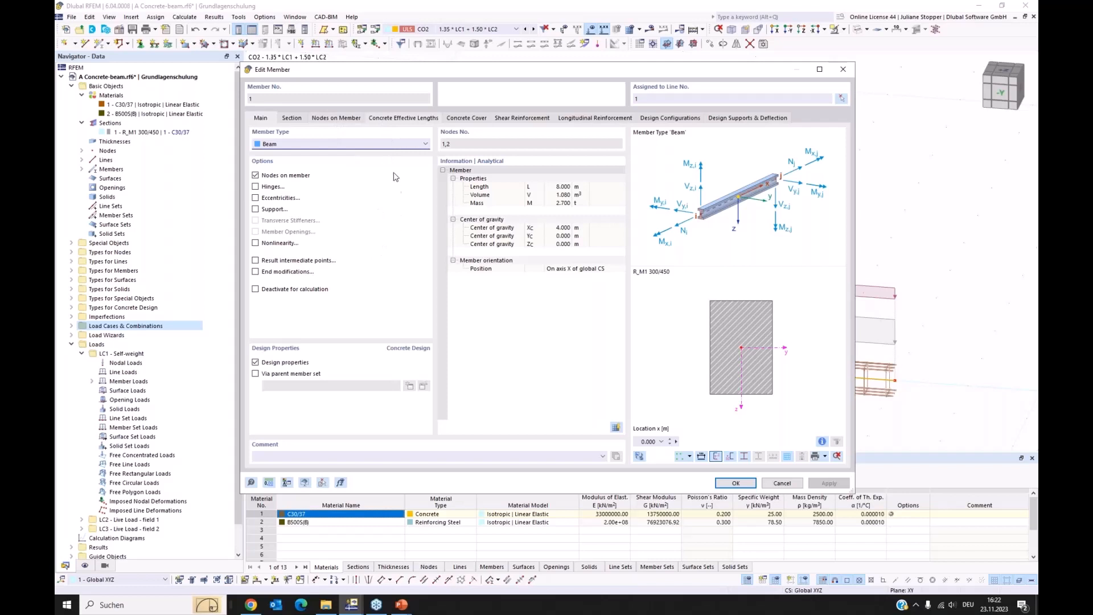
left_click(406, 119)
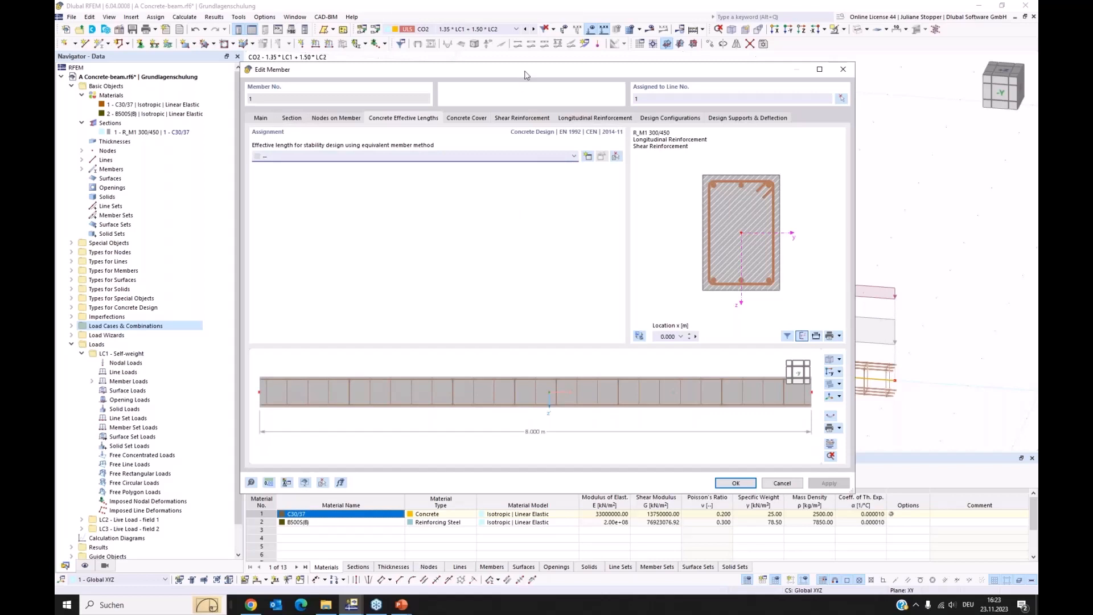
left_click_drag(526, 75, 535, 111)
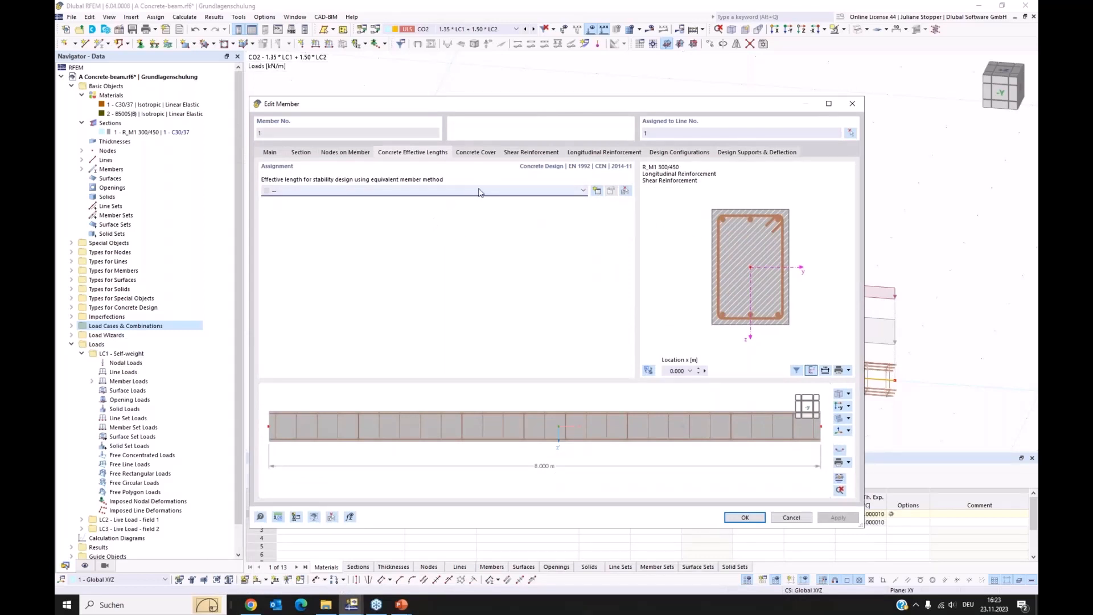
Step: Examine the exposure classes and concrete cover options of the XC1 concrete durability assigned to the member, keeping XC1
left_click(481, 154)
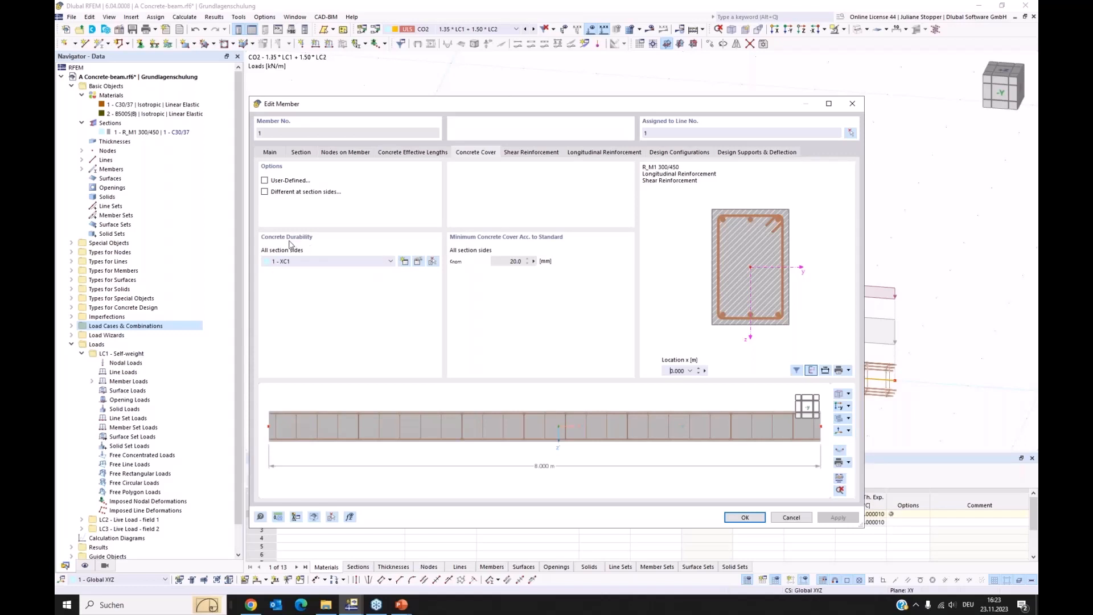
left_click(418, 262)
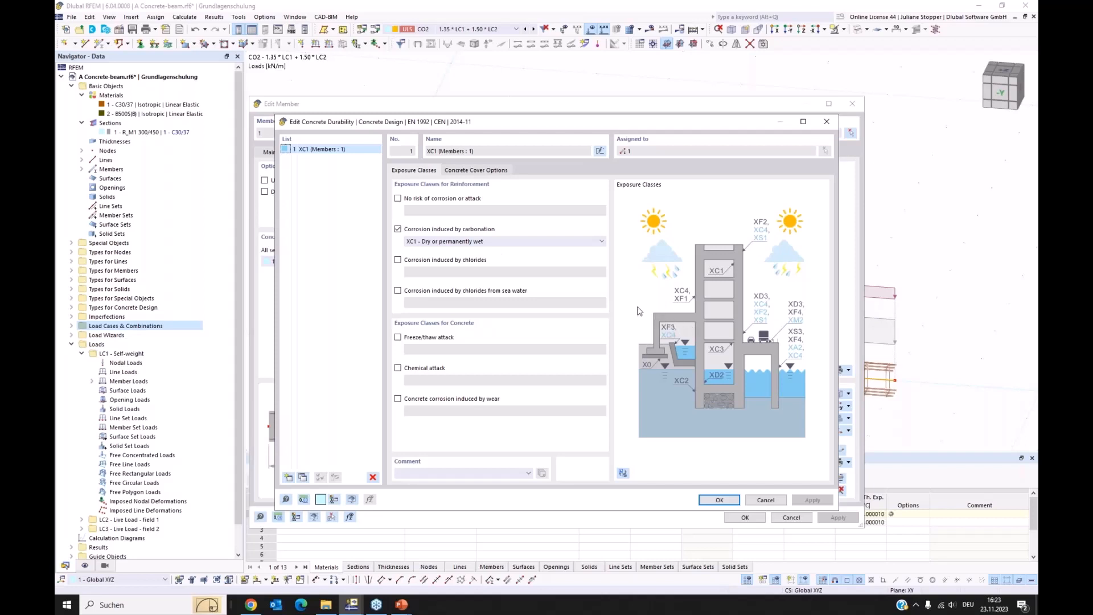
left_click(509, 247)
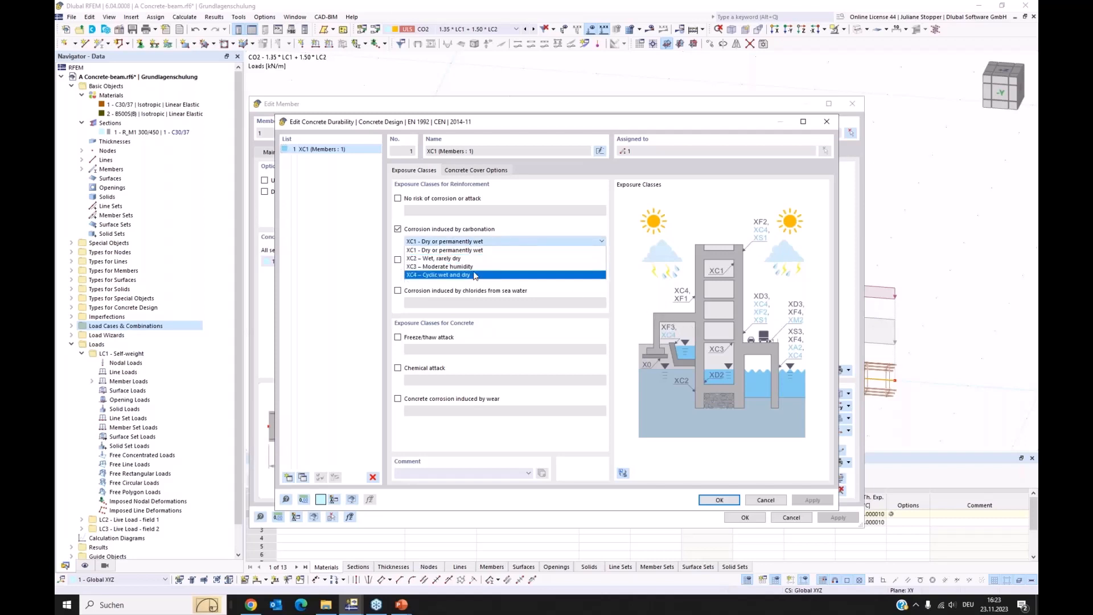
left_click(501, 250)
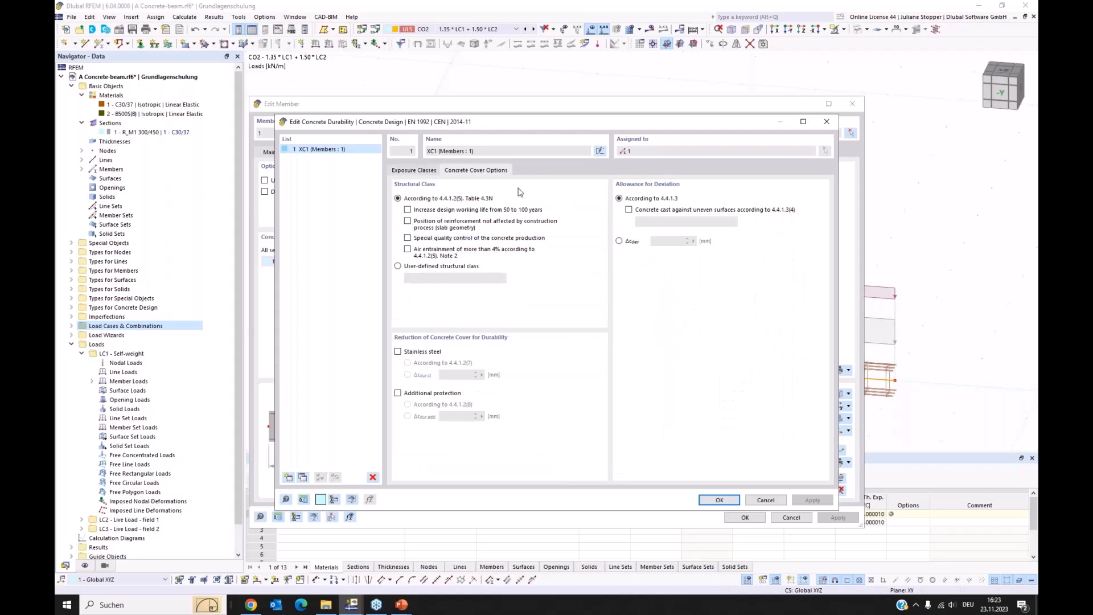
left_click(415, 170)
left_click(719, 500)
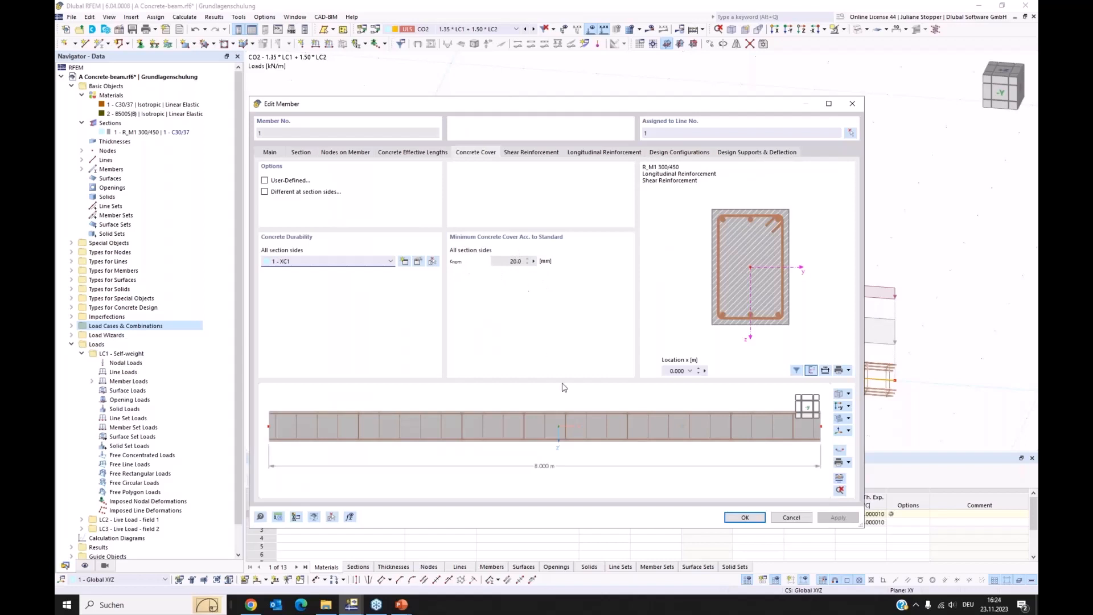
Step: Try user-defined concrete cover and separate settings for each section side, and switch both options off again
left_click(264, 181)
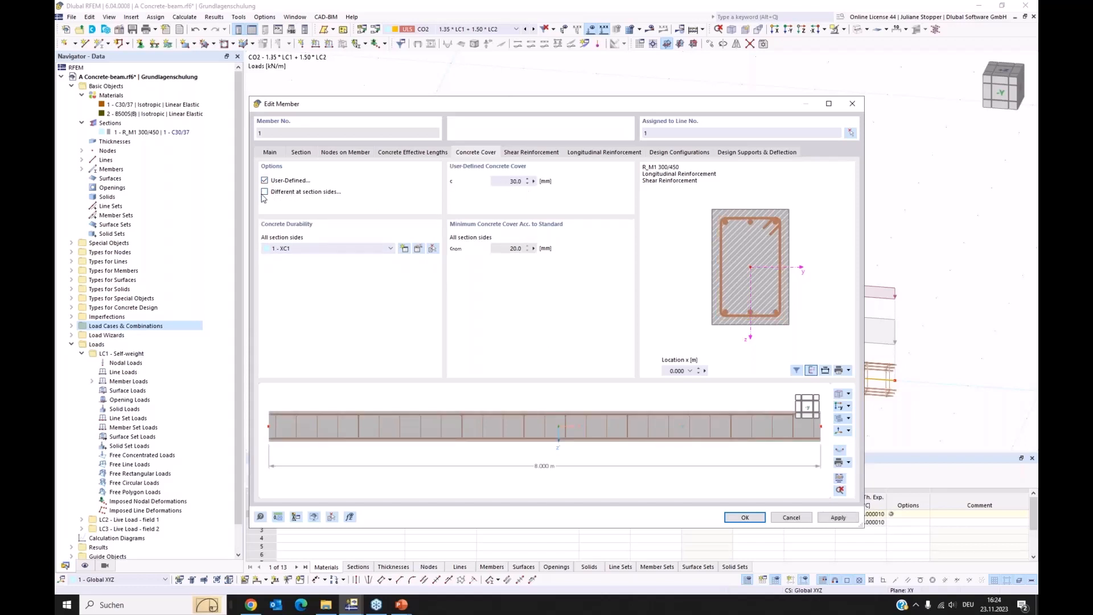
left_click(276, 193)
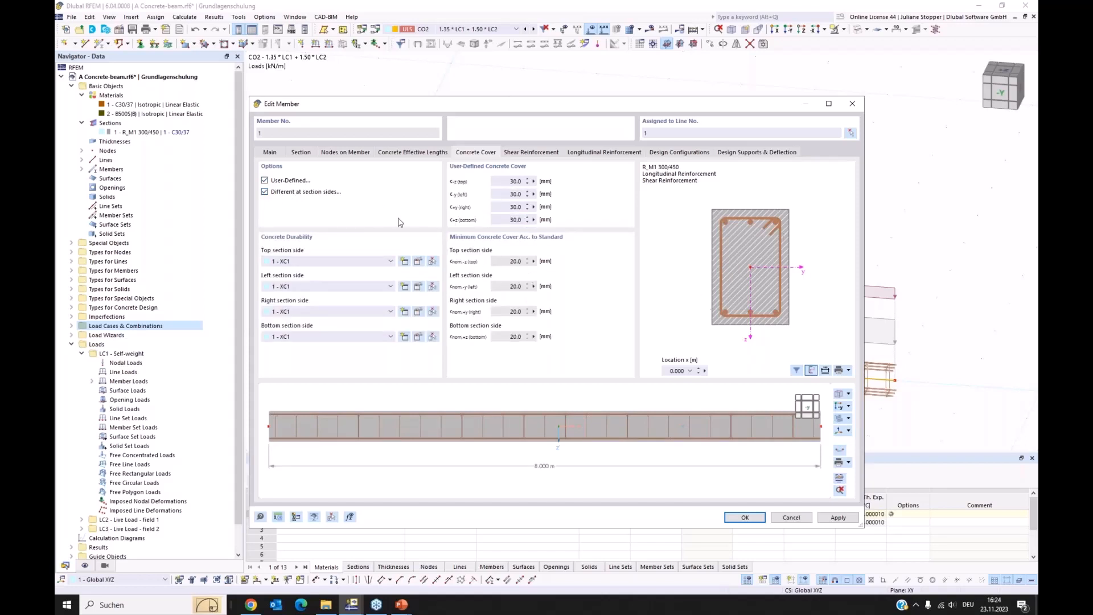
left_click(264, 180)
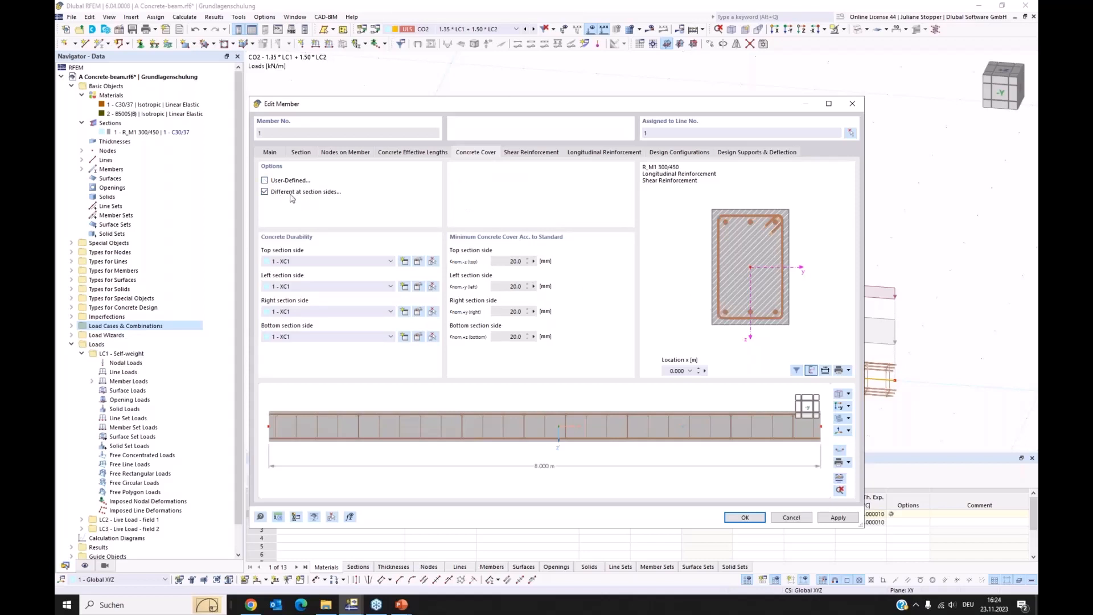
left_click(296, 288)
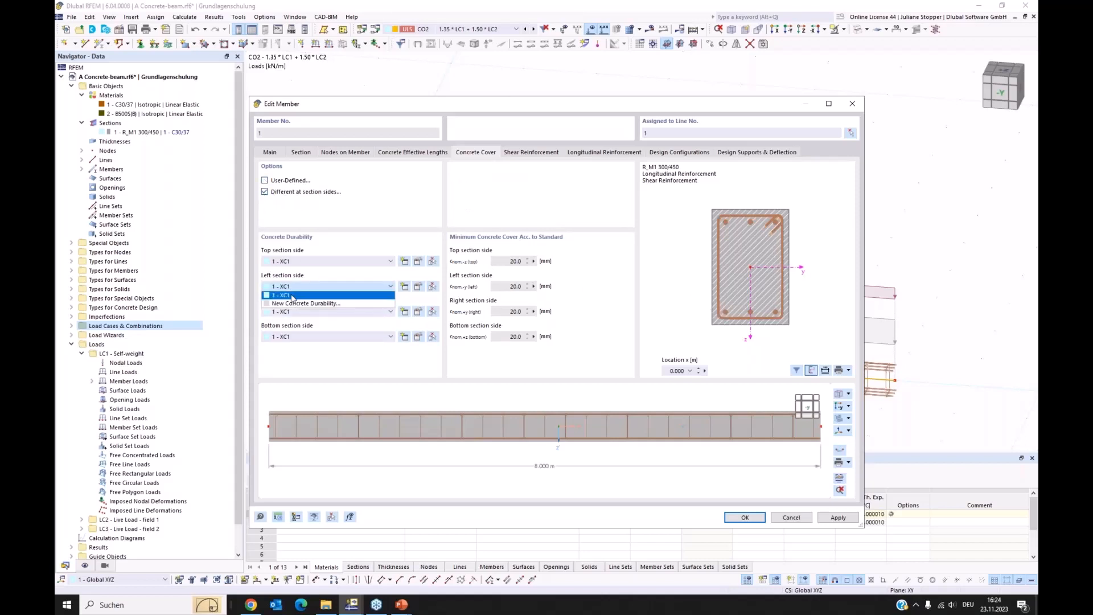
left_click(318, 280)
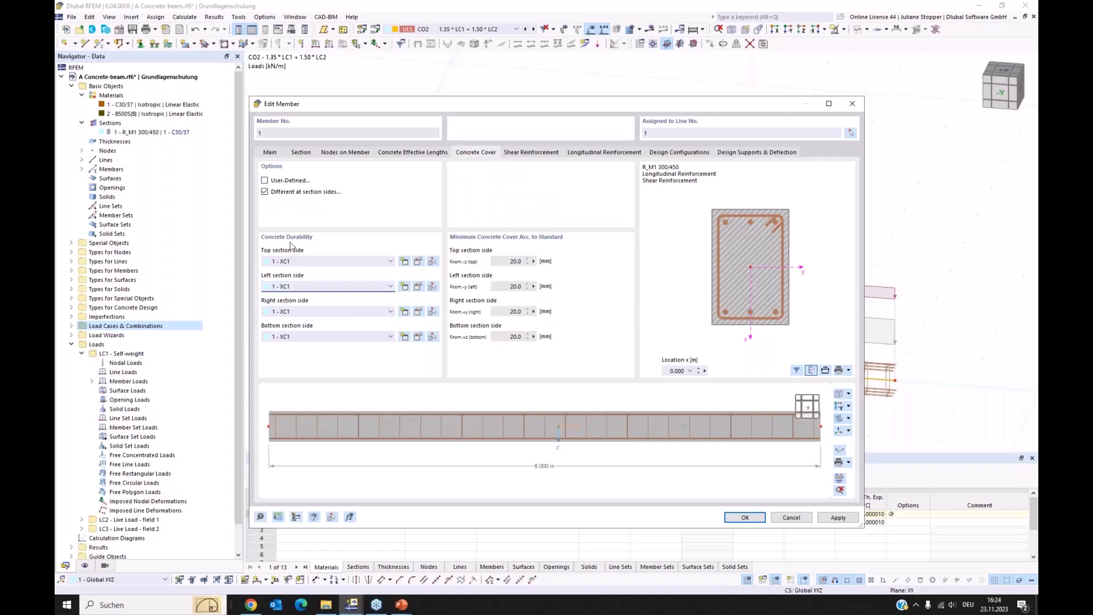
left_click(265, 193)
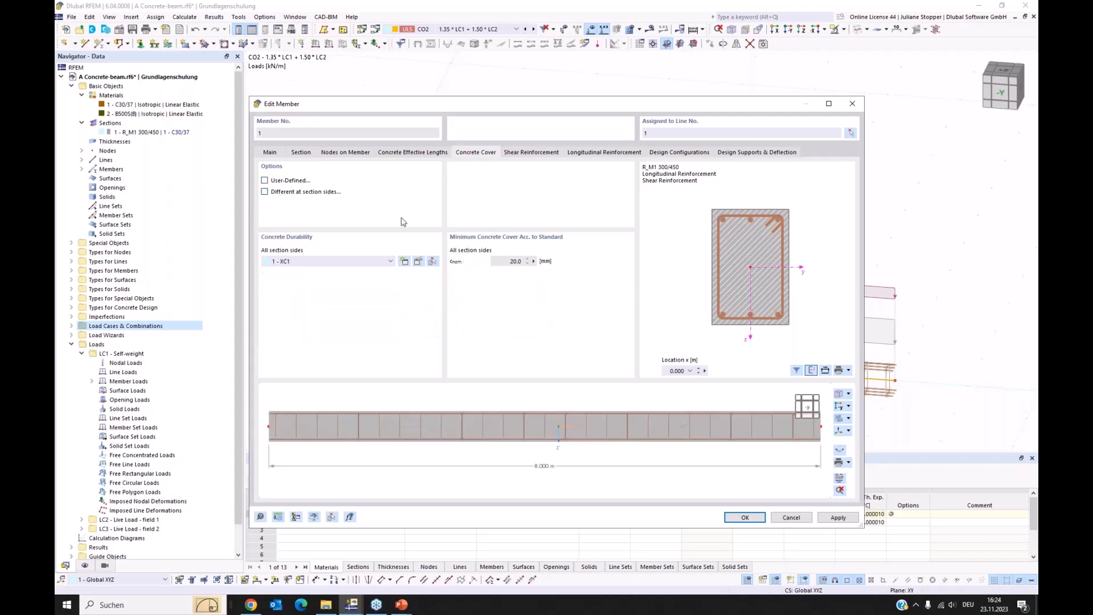
Step: In the shear reinforcement, try stirrup type H, four-legged closed with 135° hooks, and return to type A, two-legged closed with 135° hooks
key("space")
left_click(264, 192)
left_click(526, 153)
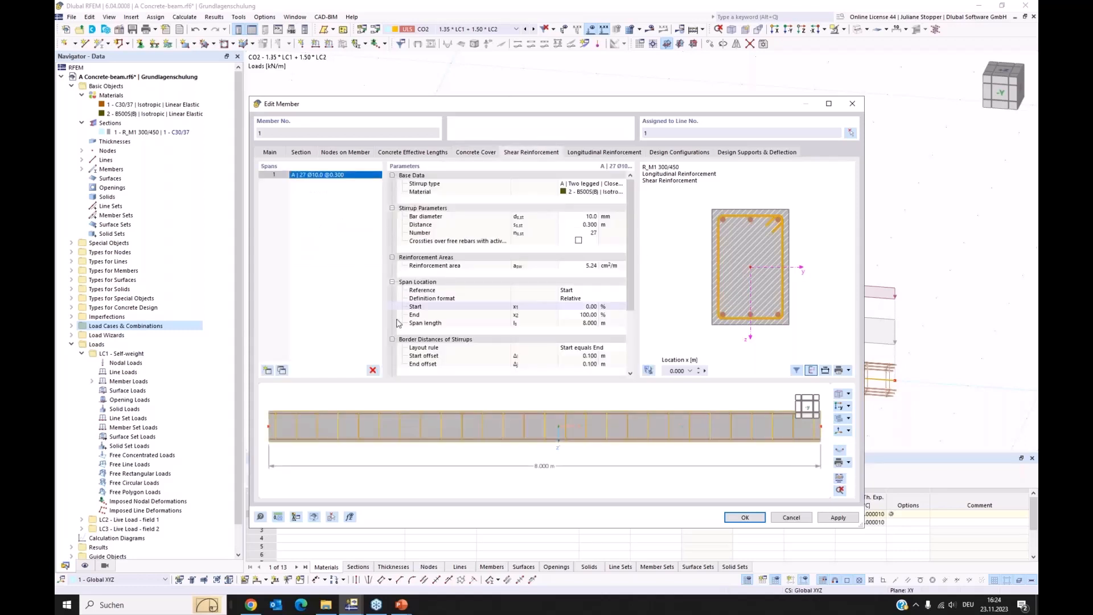
left_click(588, 184)
left_click(621, 183)
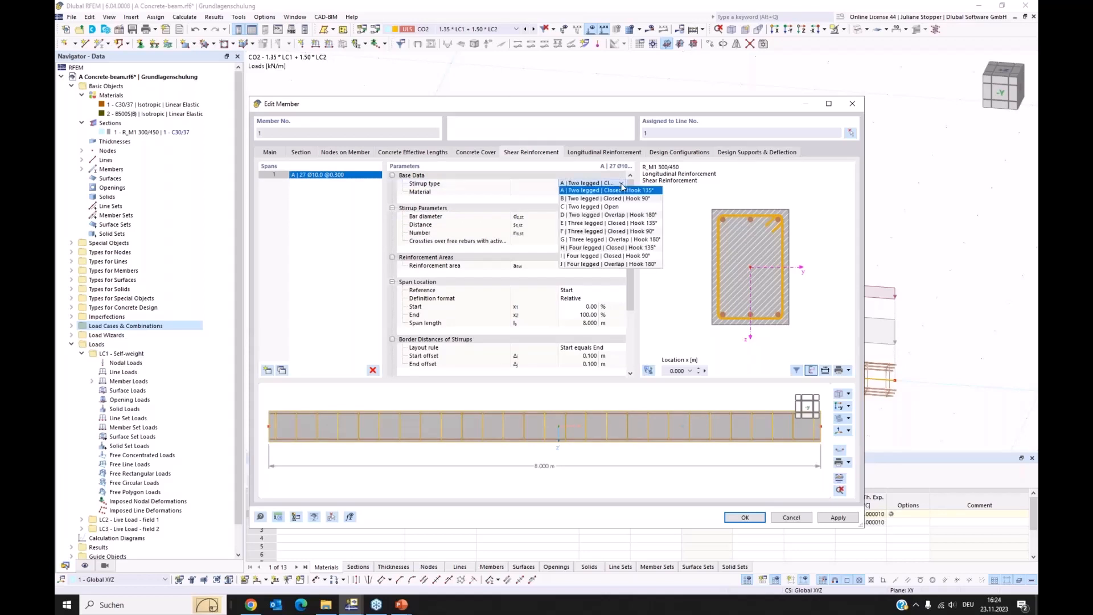
left_click(597, 248)
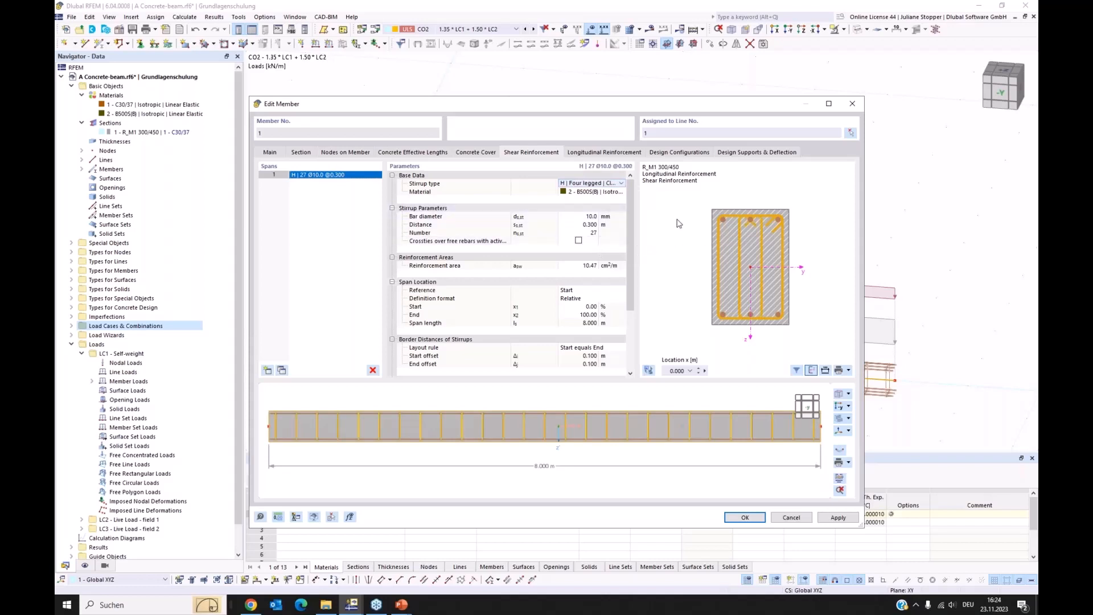
left_click(610, 184)
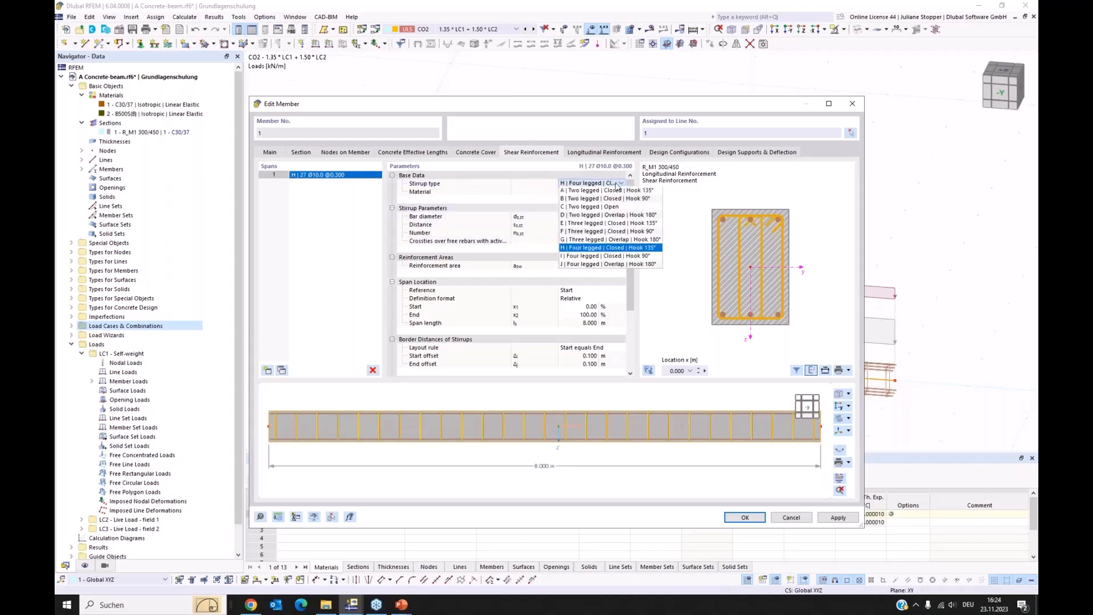
left_click(607, 192)
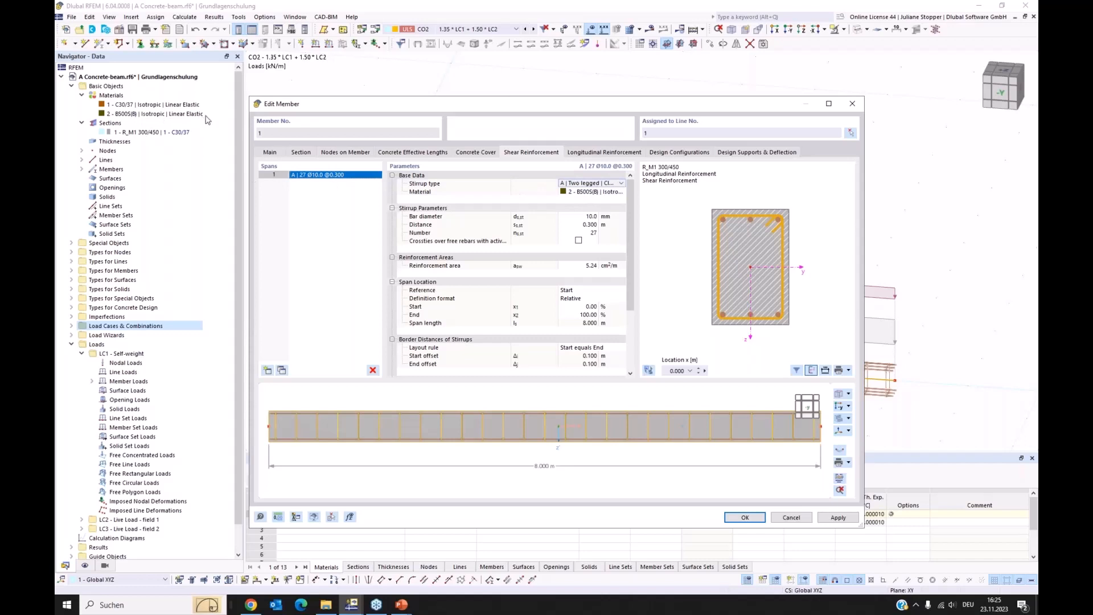
Step: Keep B500S(B) as stirrup material, set the stirrup bar diameter to 8.0 mm and the distance to 0.200 m, and review the remaining parameters
left_click(615, 193)
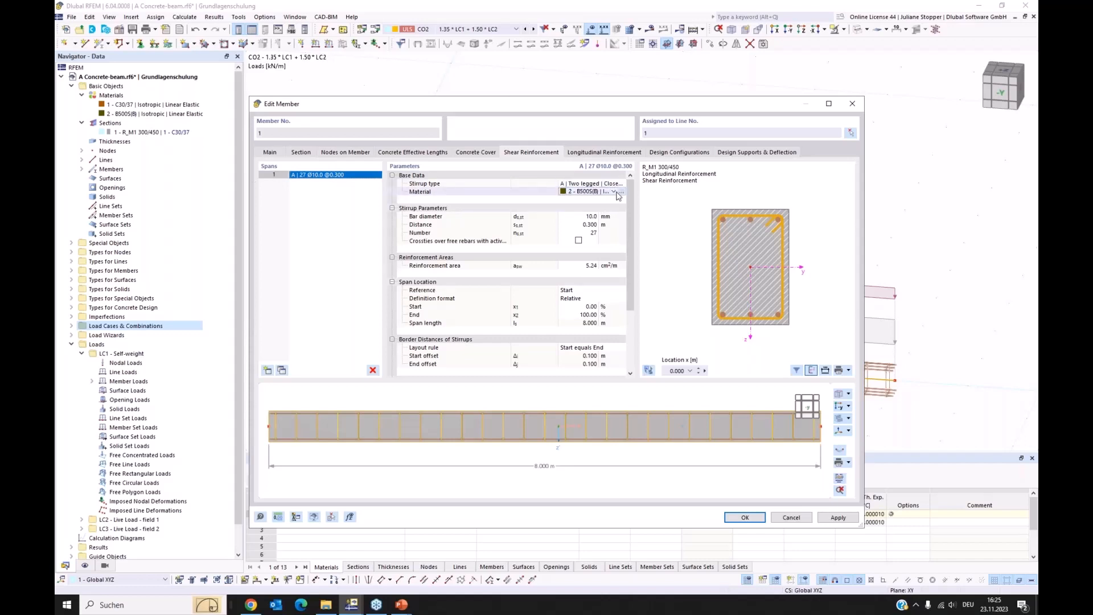
left_click(613, 192)
left_click(685, 198)
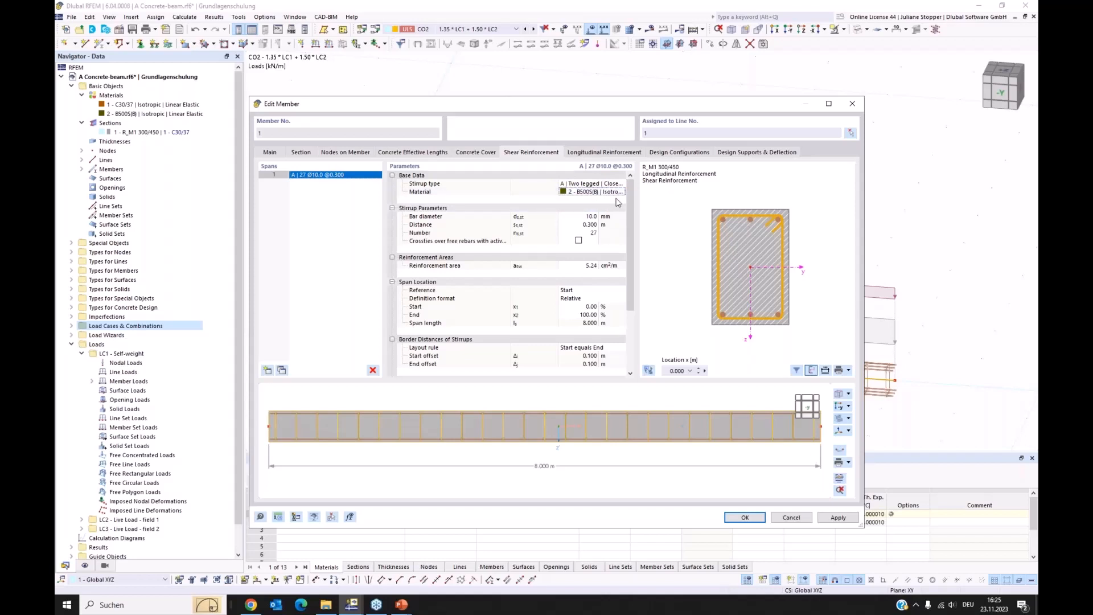
left_click(584, 218)
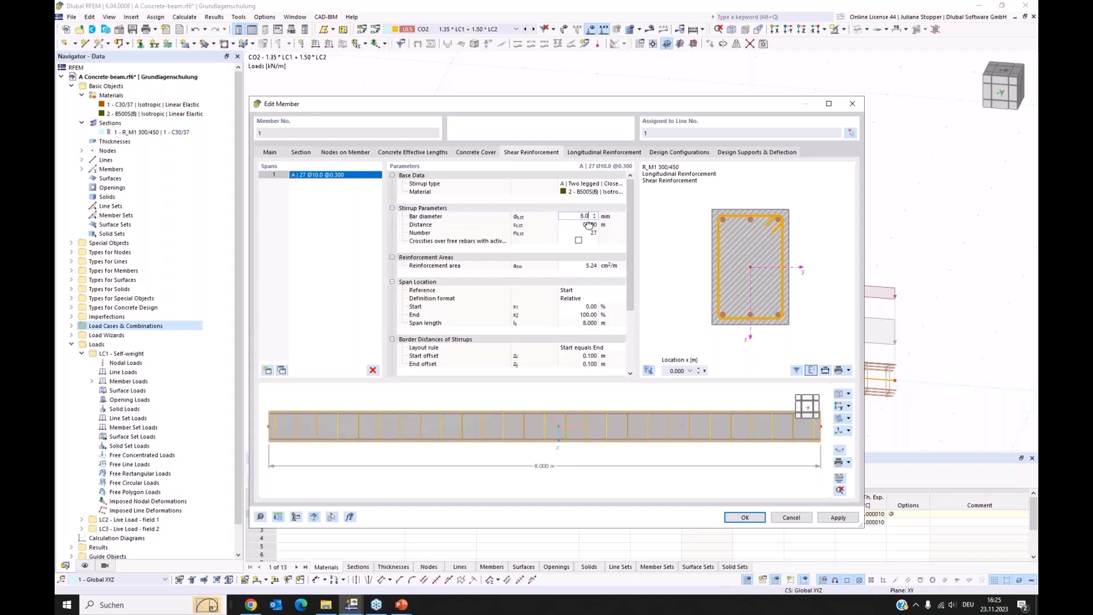
left_click(595, 226)
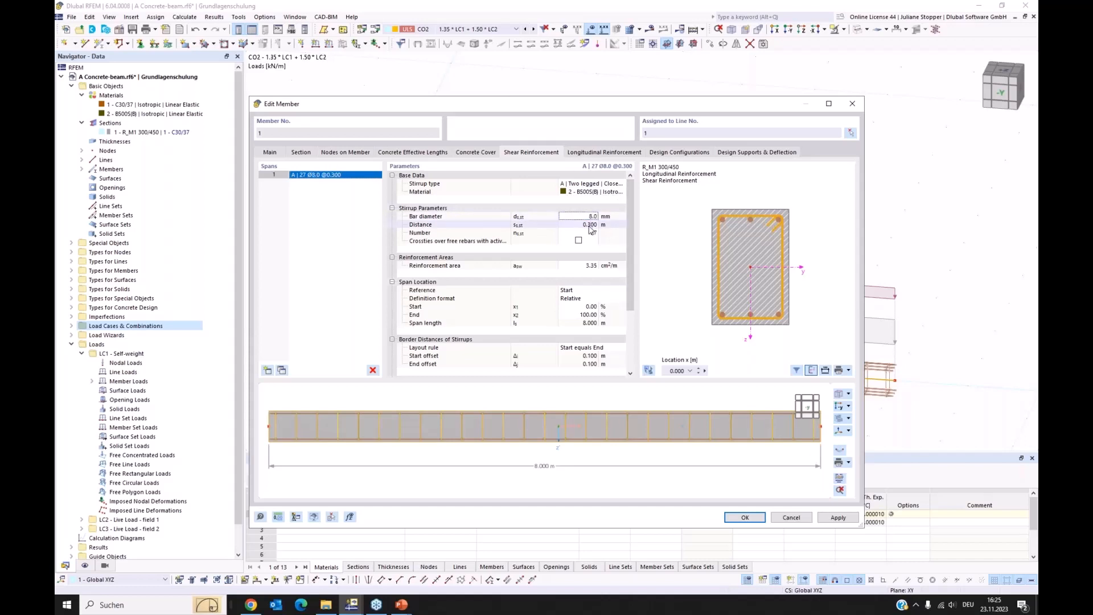
left_click(663, 228)
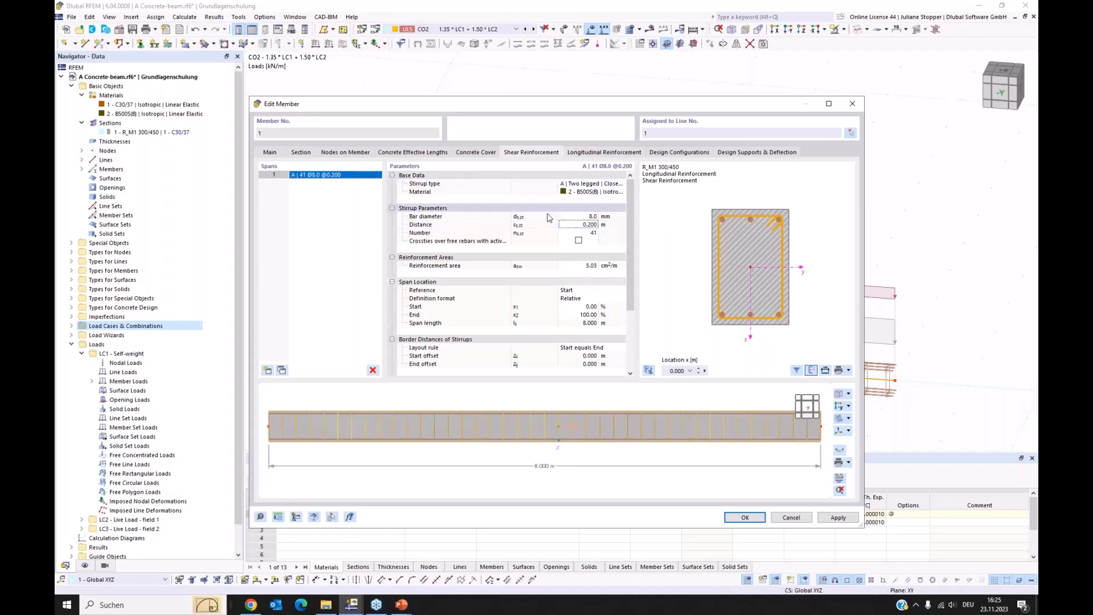
scroll(632, 268, "down", 1)
scroll(632, 269, "down", 3)
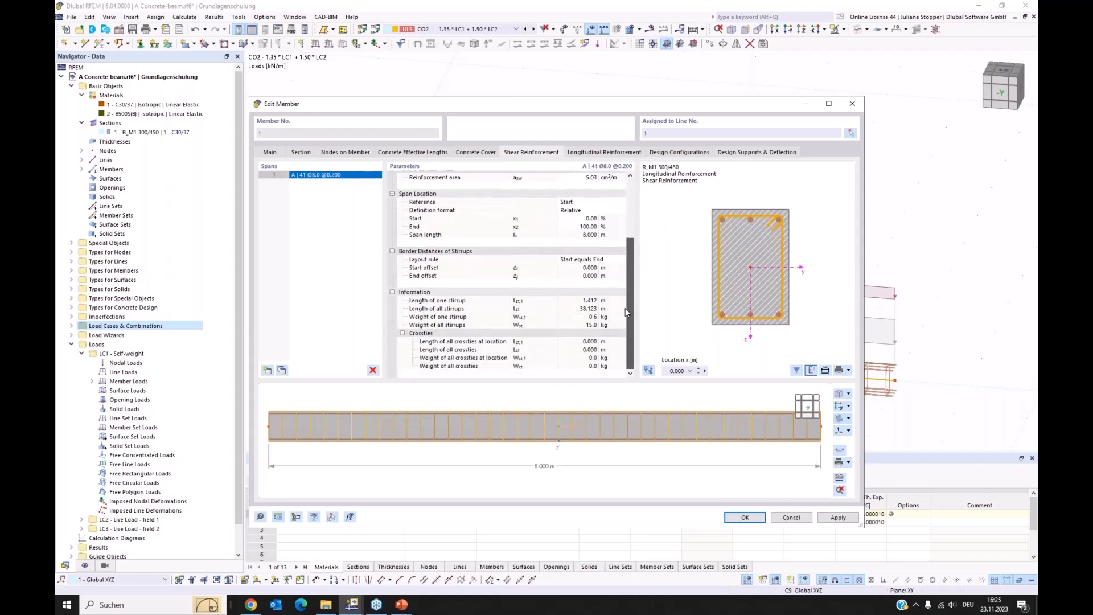
scroll(632, 269, "up", 4)
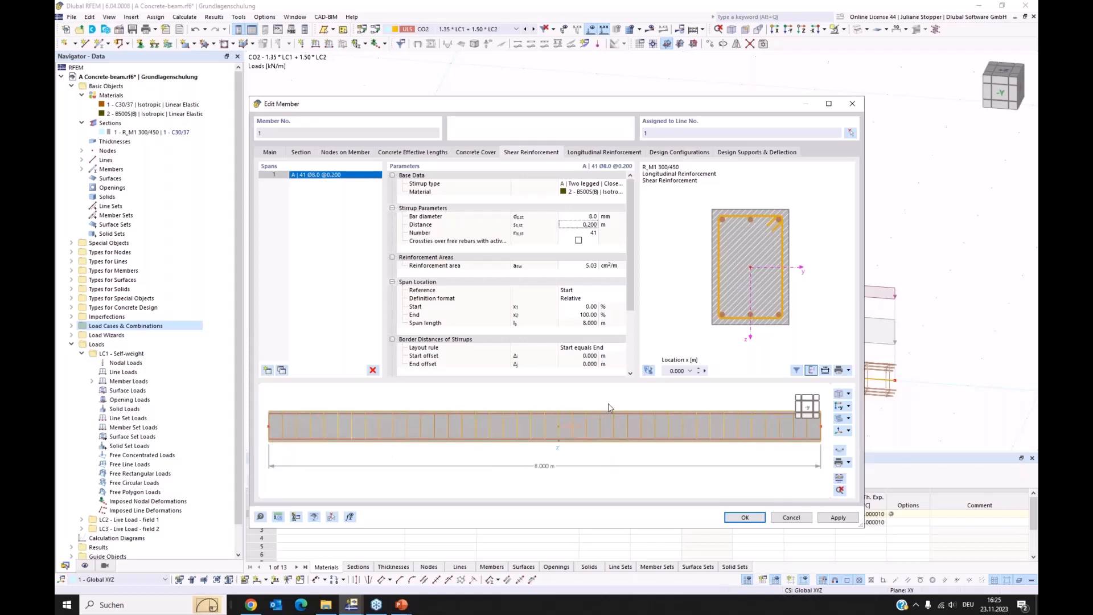
Step: Change the rebar type of the member's longitudinal reinforcement to B, Unsymmetrical
left_click(590, 154)
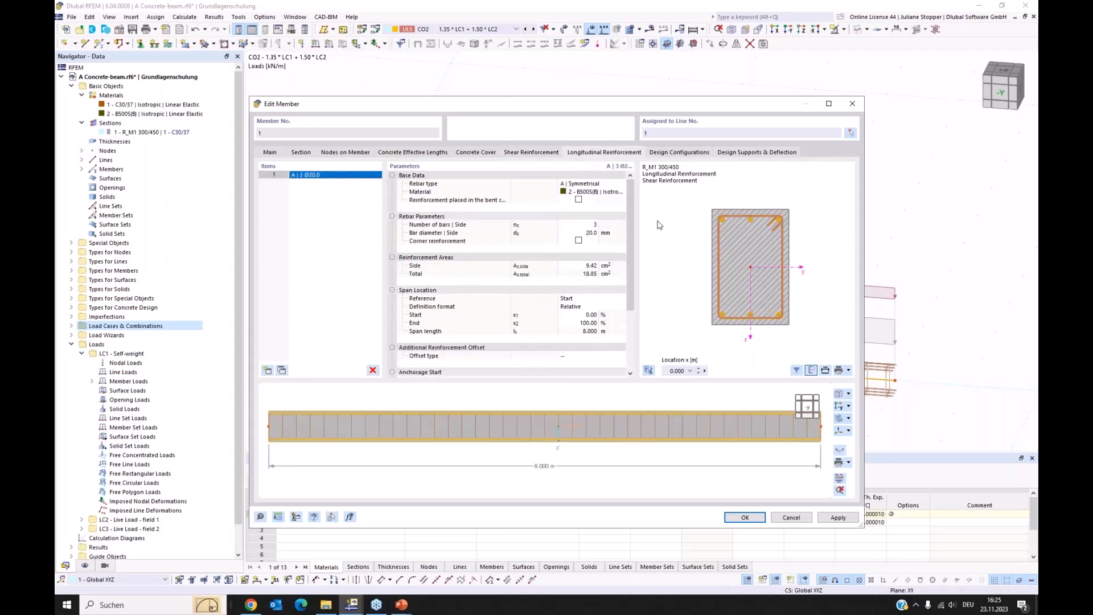
left_click(611, 185)
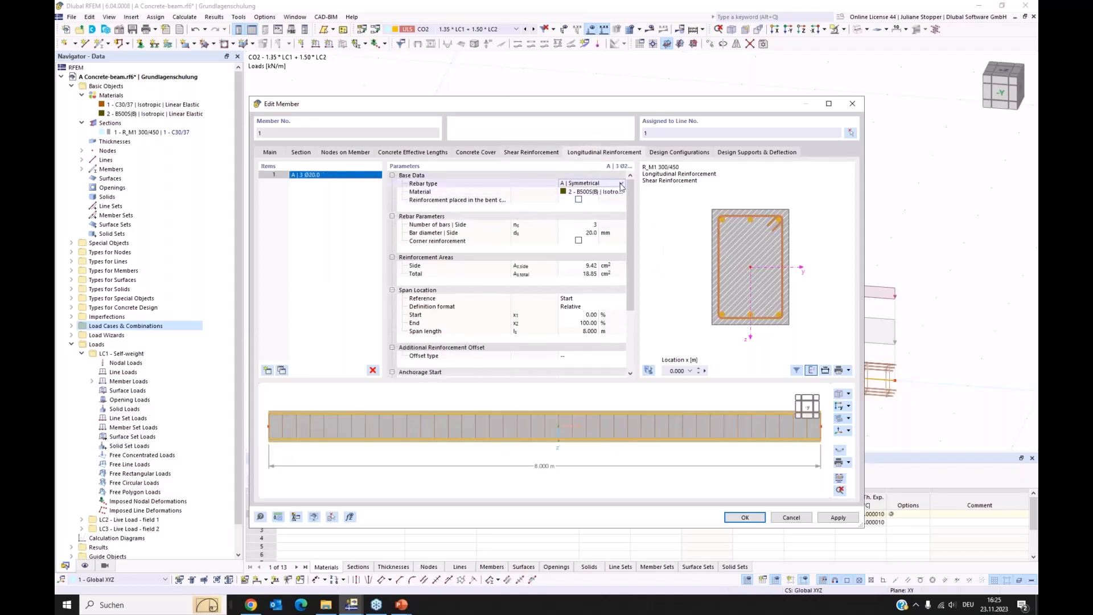
left_click(621, 184)
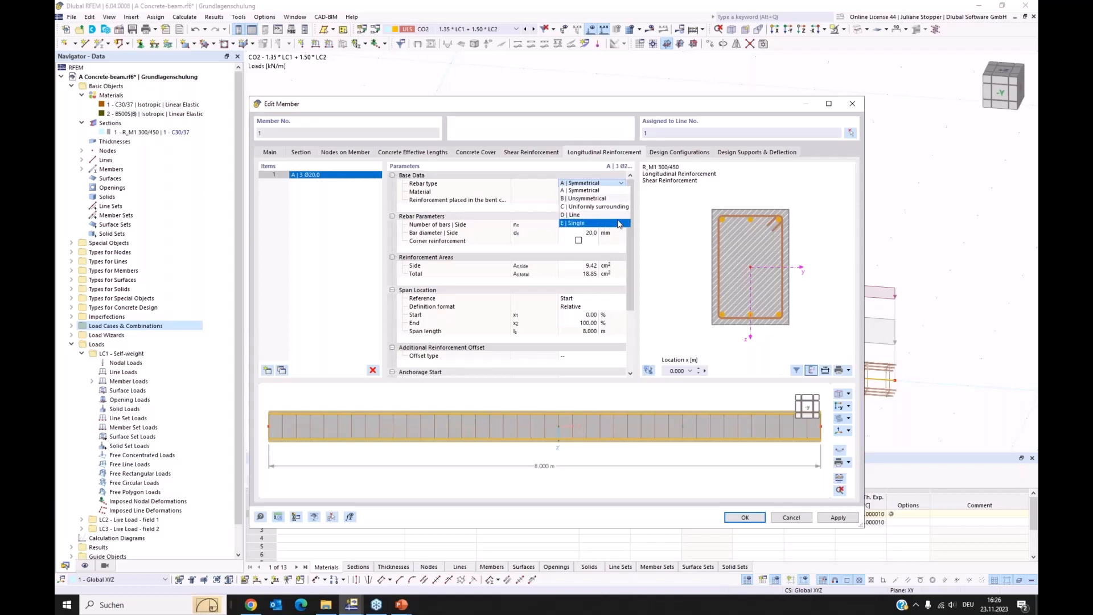
left_click(617, 199)
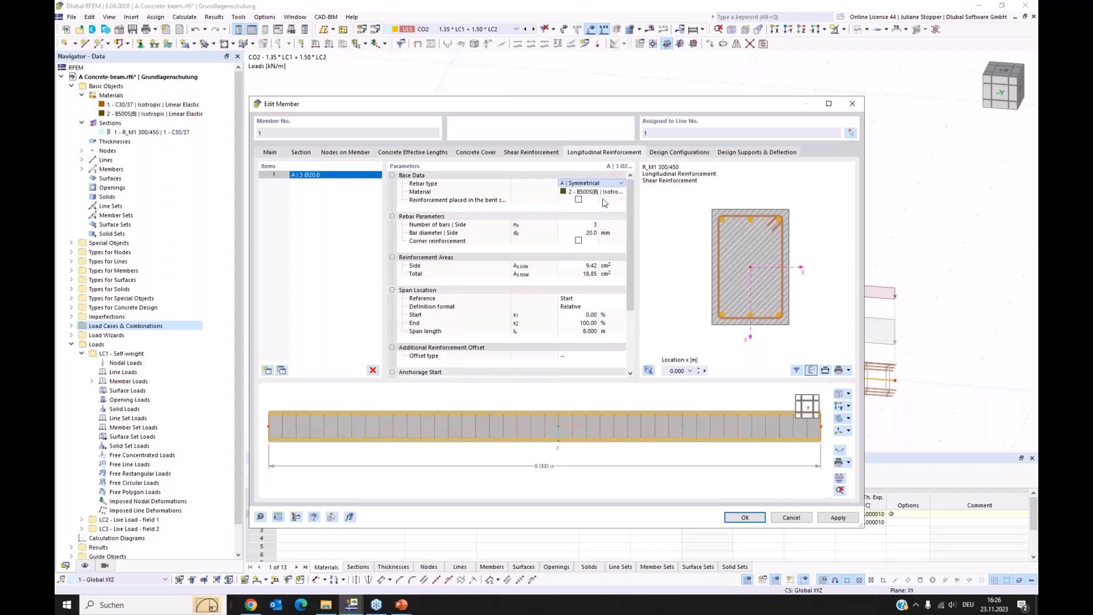
Step: Set the top-side bar diameter to 14.0 mm, keep three bars at top and bottom with no lateral bars, and apply the member changes
left_click(589, 225)
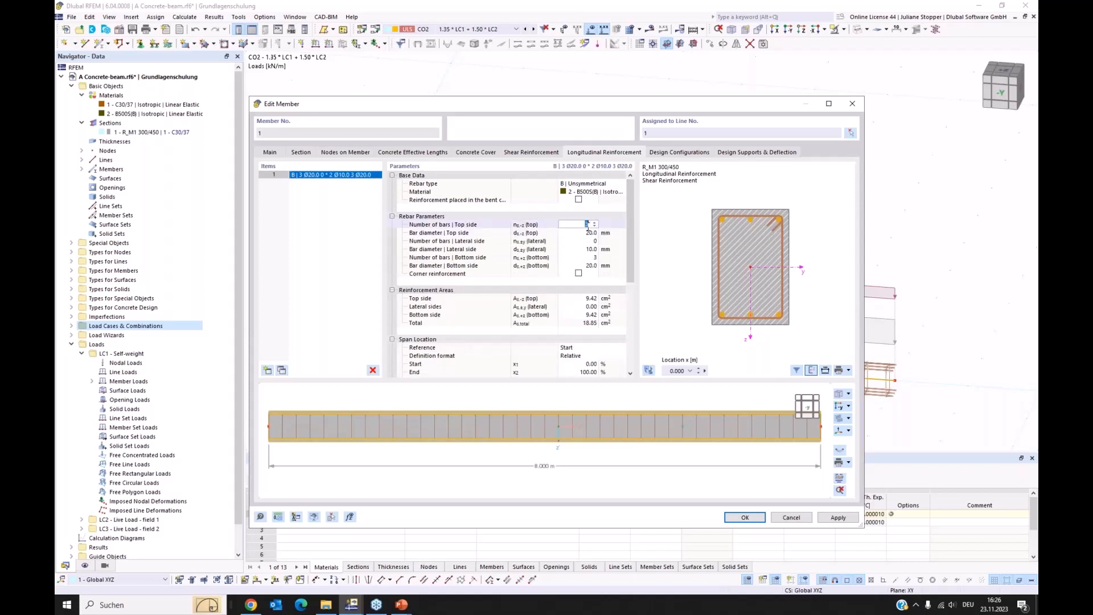
left_click(586, 235)
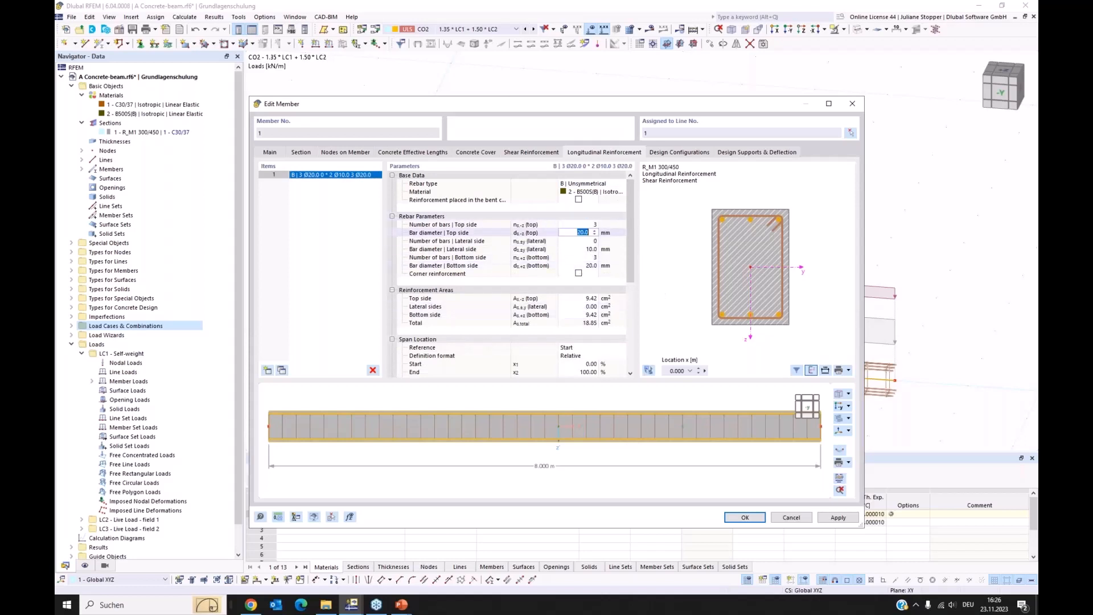
left_click(589, 241)
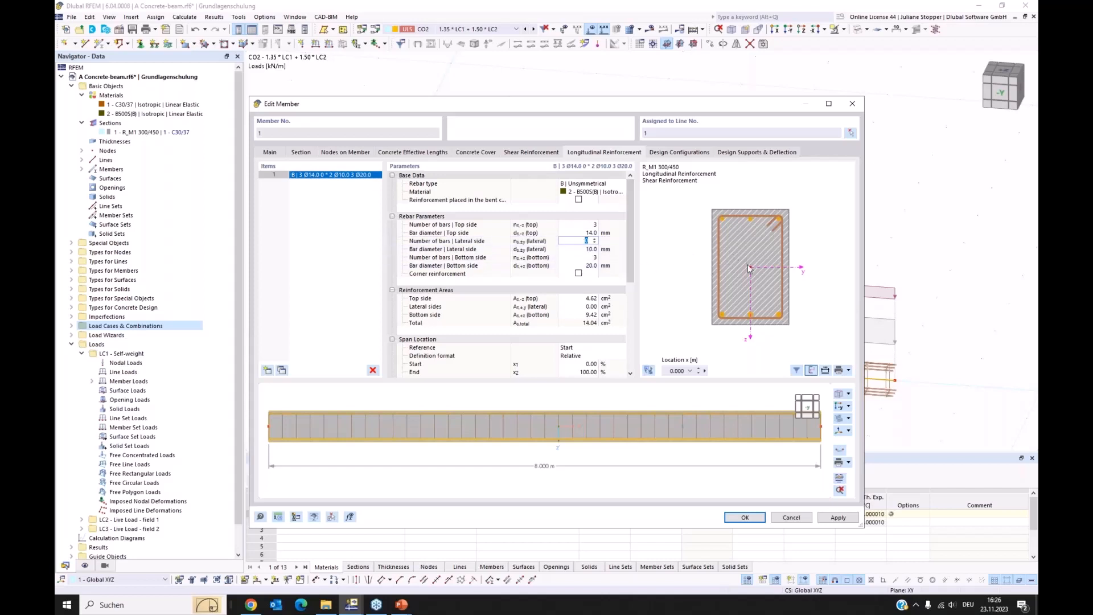
left_click(590, 257)
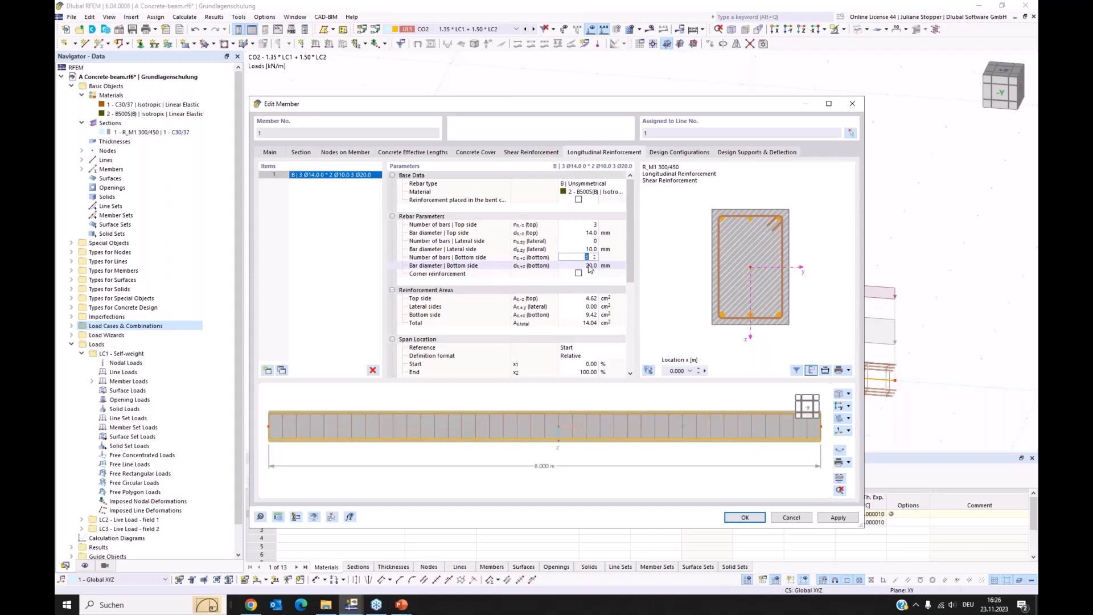
key("Return")
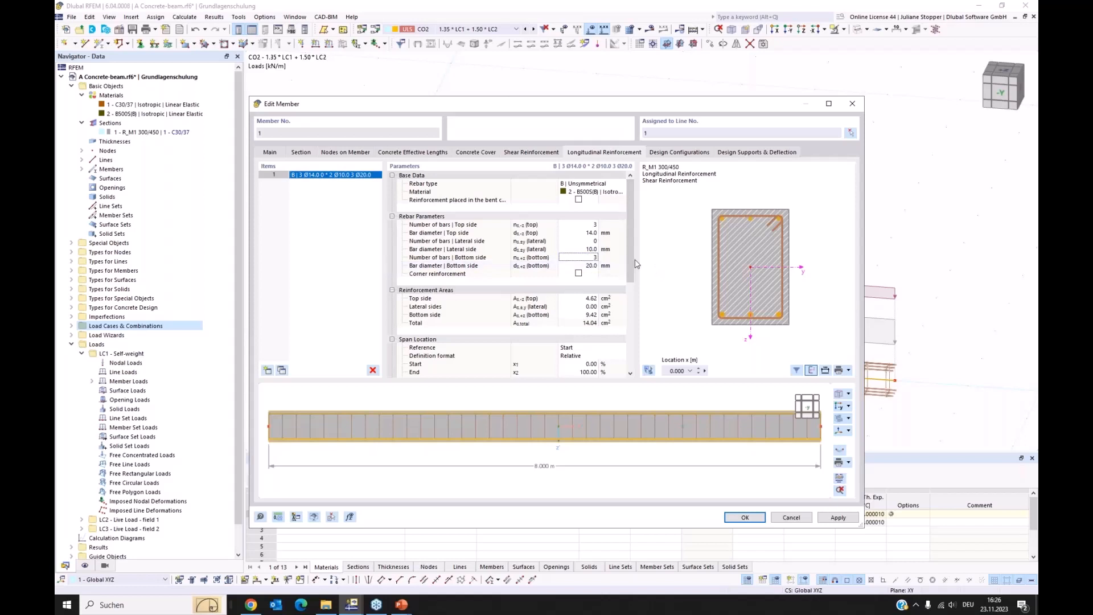
left_click(838, 517)
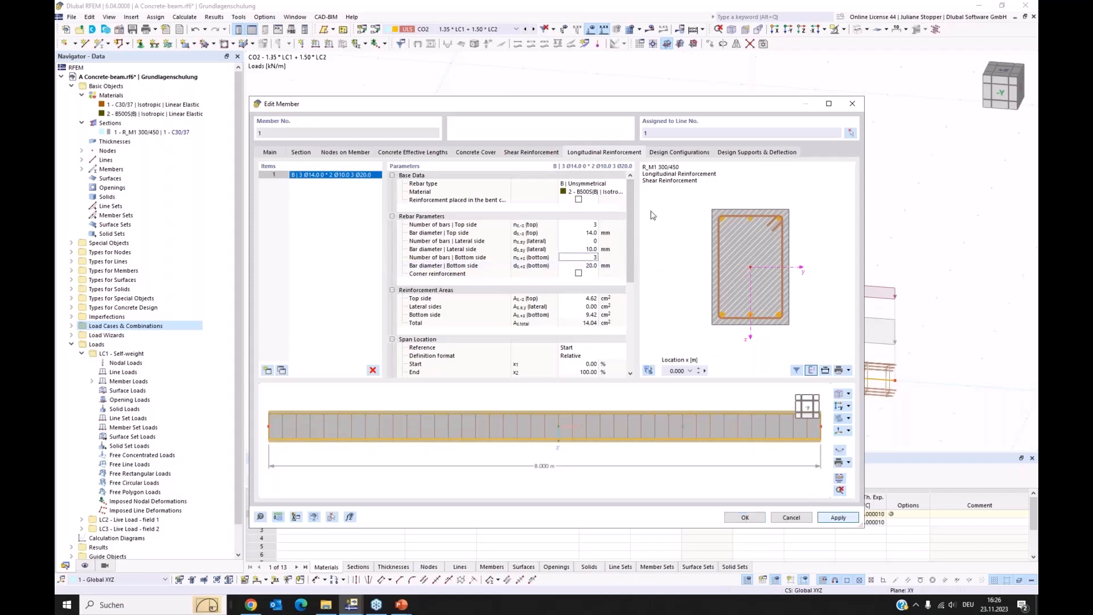
Step: Edit the member's default ultimate configuration for concrete design, deactivating the design of the shear joint, and confirm it
left_click(671, 153)
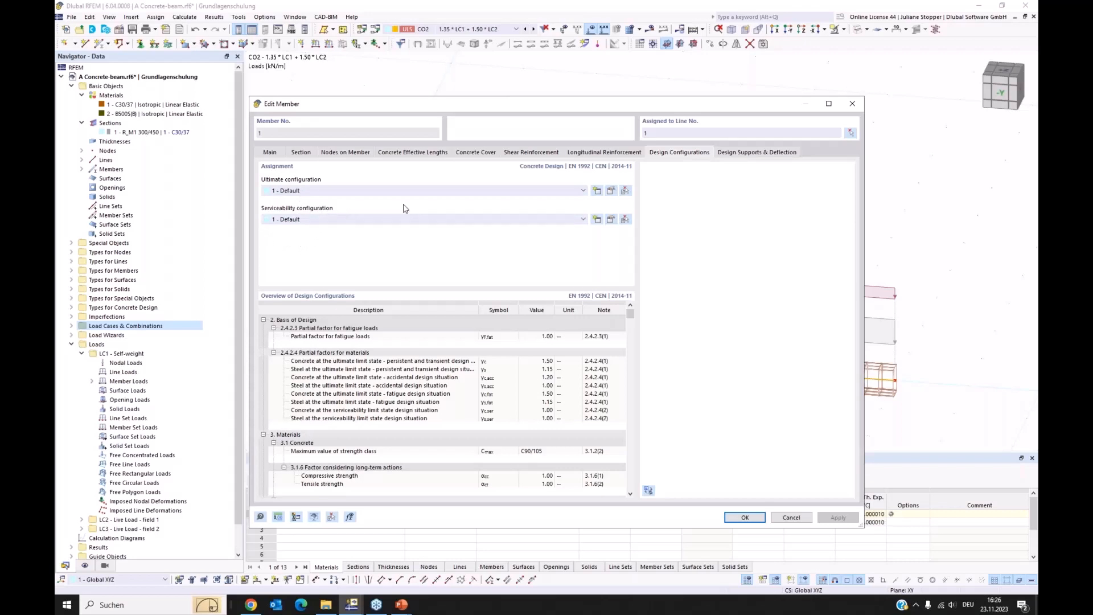
left_click(610, 192)
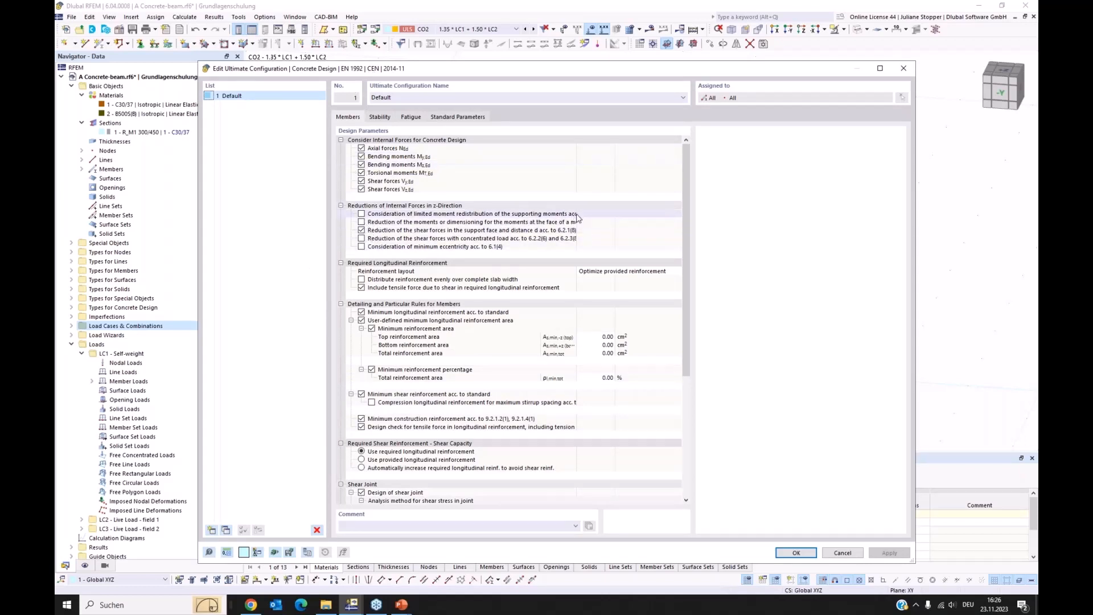
left_click_drag(576, 216, 630, 217)
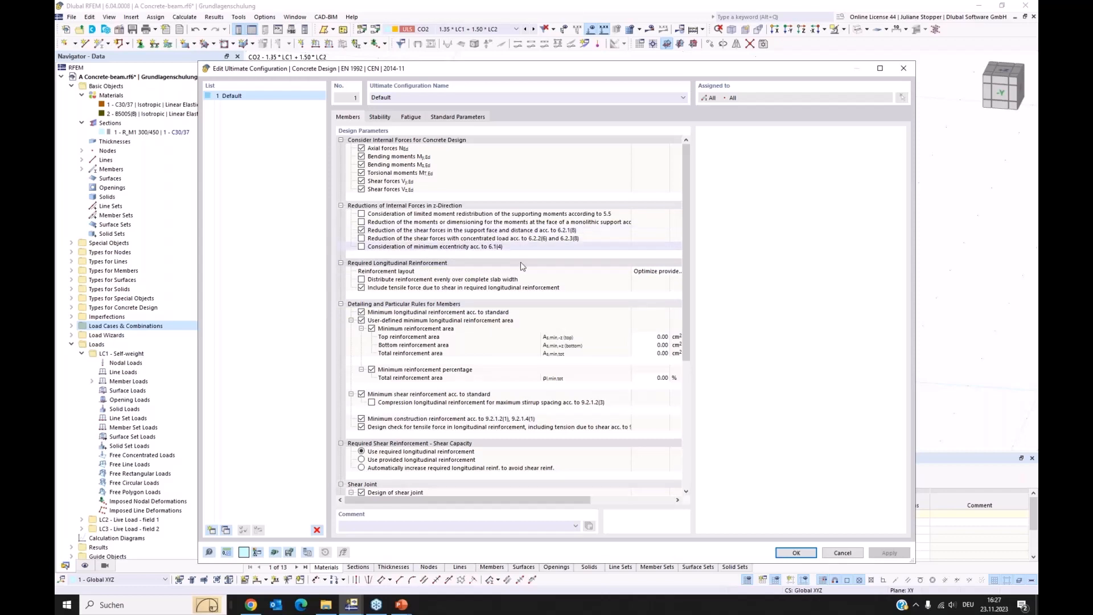
scroll(498, 334, "down", 2)
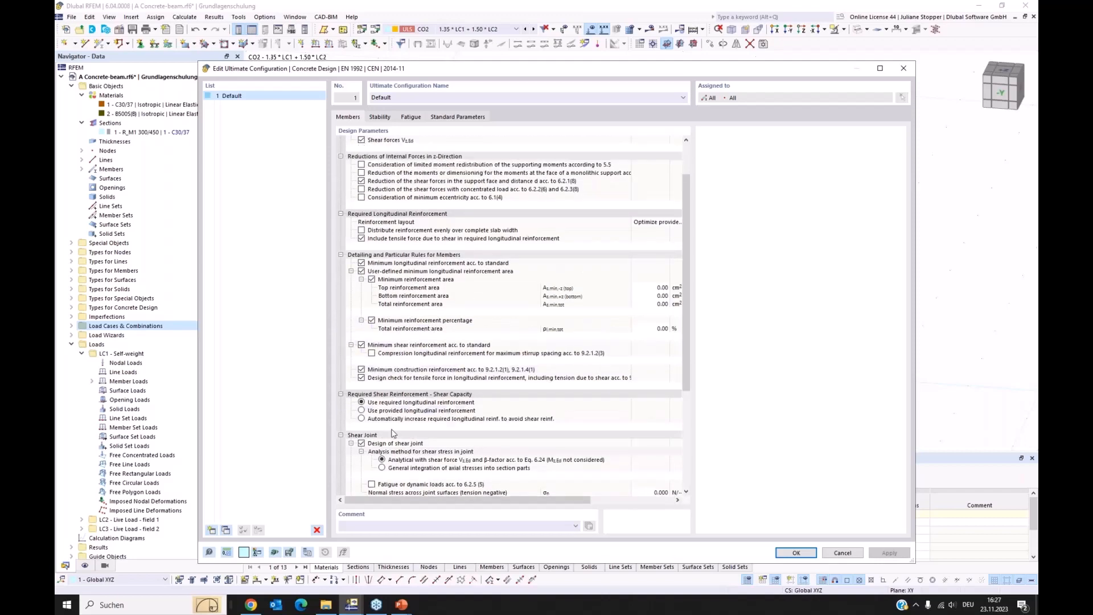
left_click(361, 443)
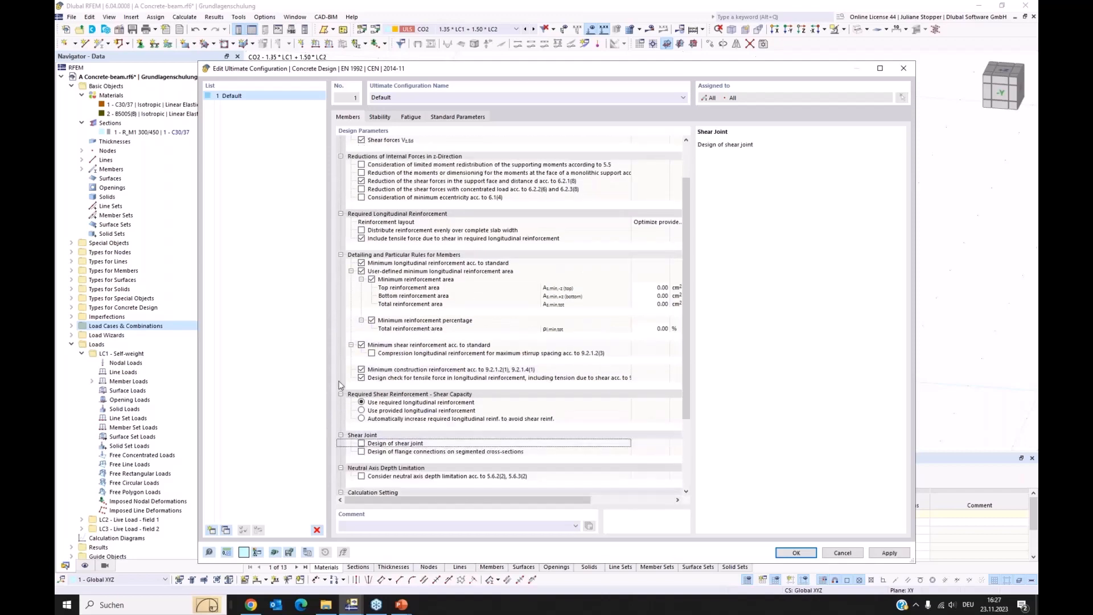
scroll(378, 390, "down", 3)
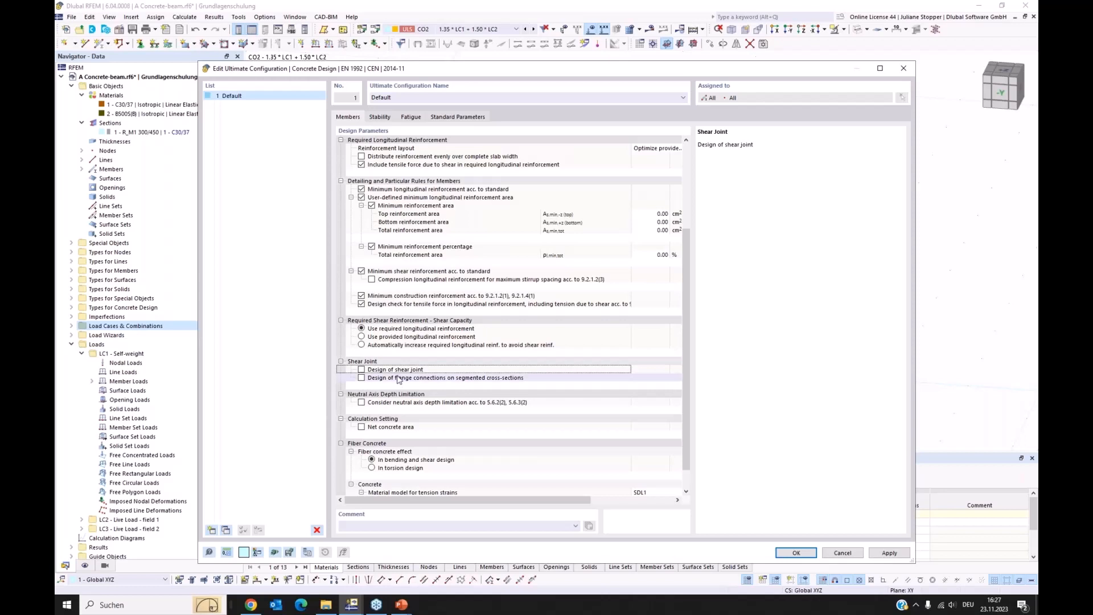
scroll(423, 386, "down", 1)
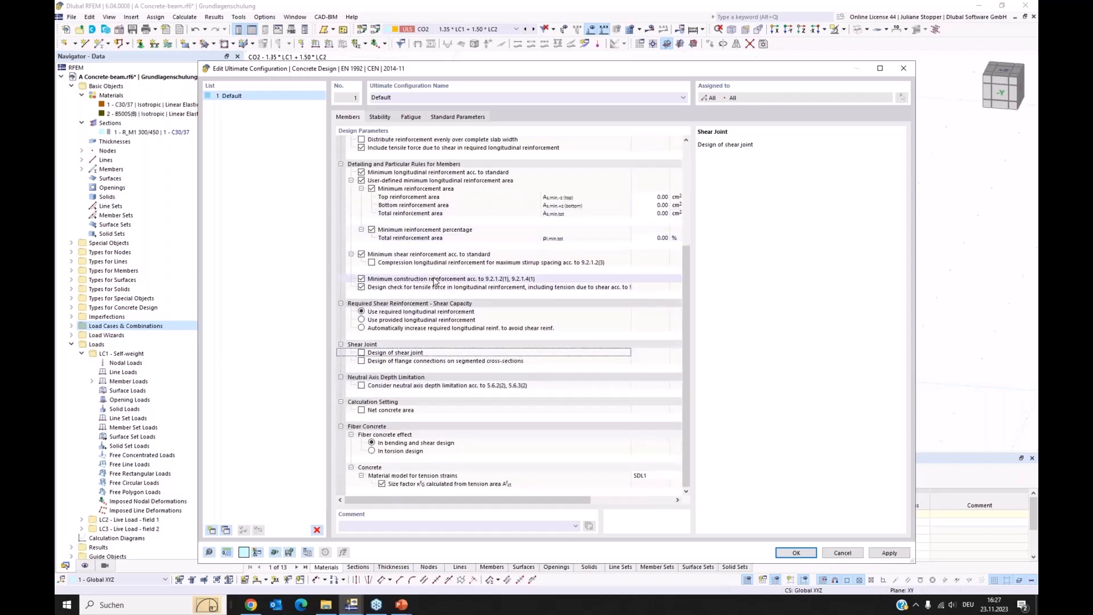
scroll(435, 283, "up", 1)
scroll(435, 283, "up", 3)
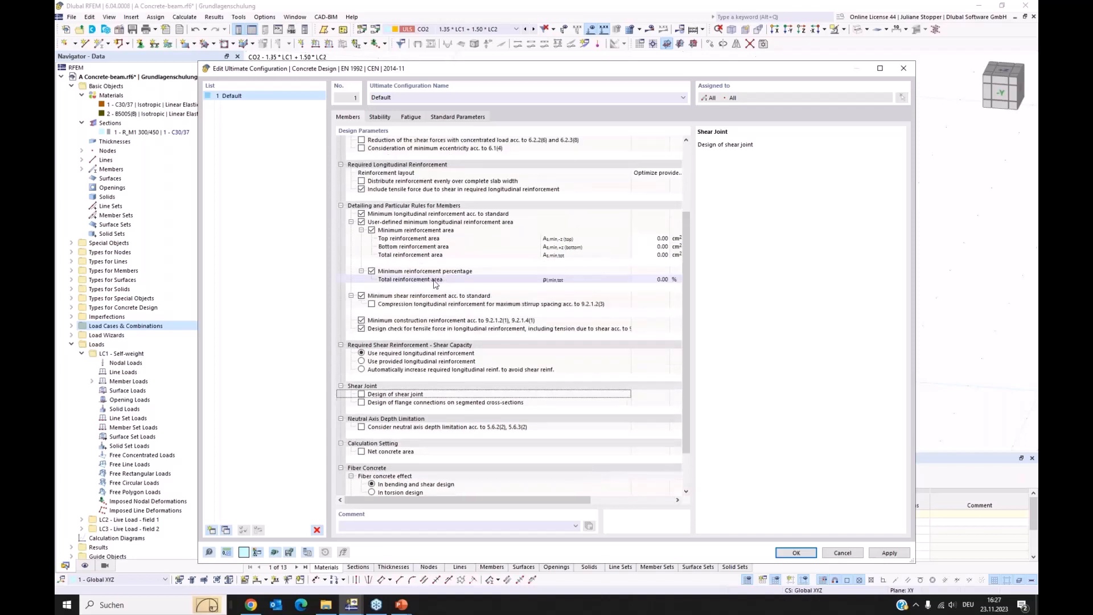
left_click(797, 554)
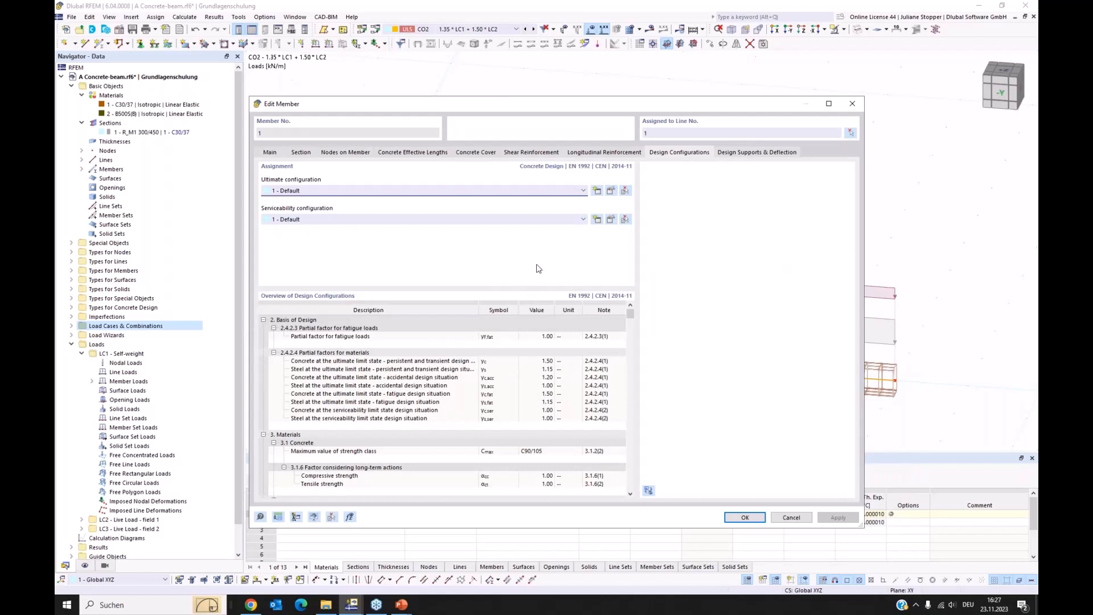
Step: Create a concrete design support at the member start with monolithic connection, no inner support, and deflection design in the y/y'-axis deactivated
left_click(747, 152)
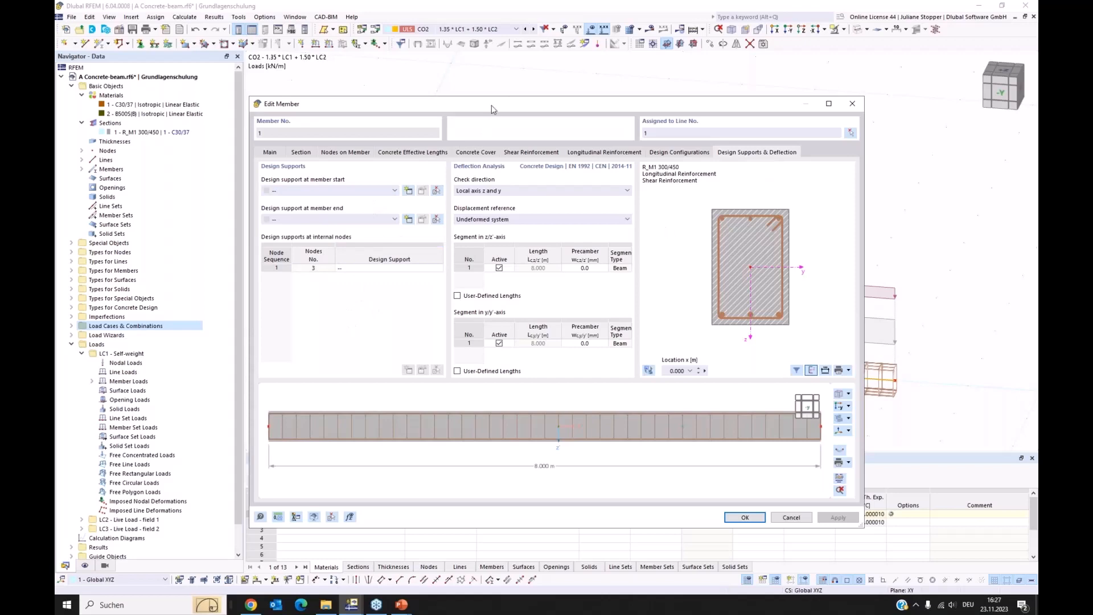
left_click_drag(492, 108, 507, 305)
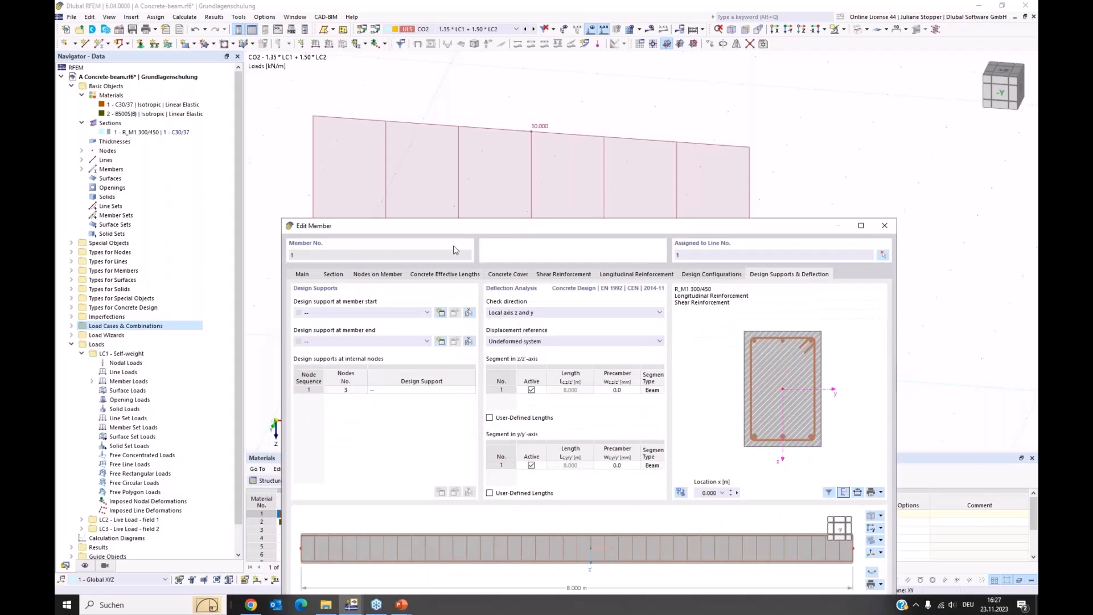
left_click(441, 313)
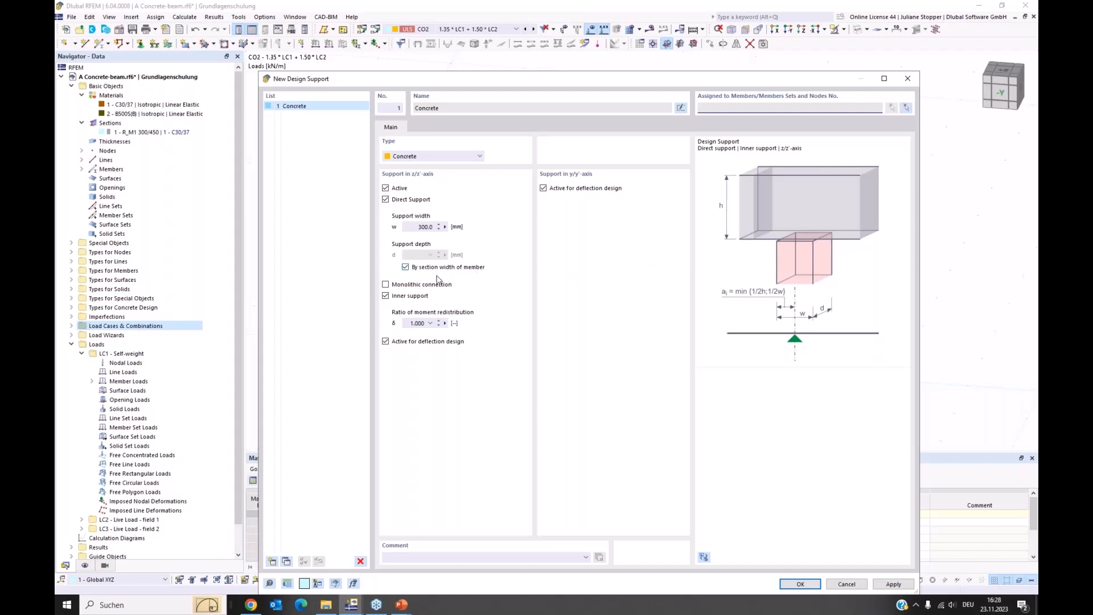
left_click(386, 285)
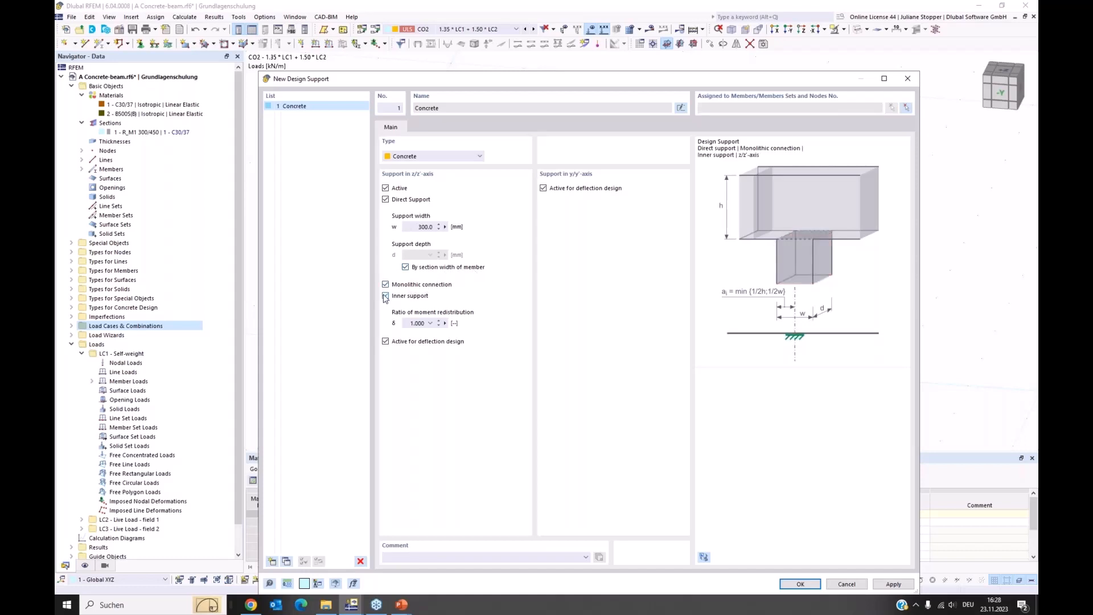
left_click(422, 297)
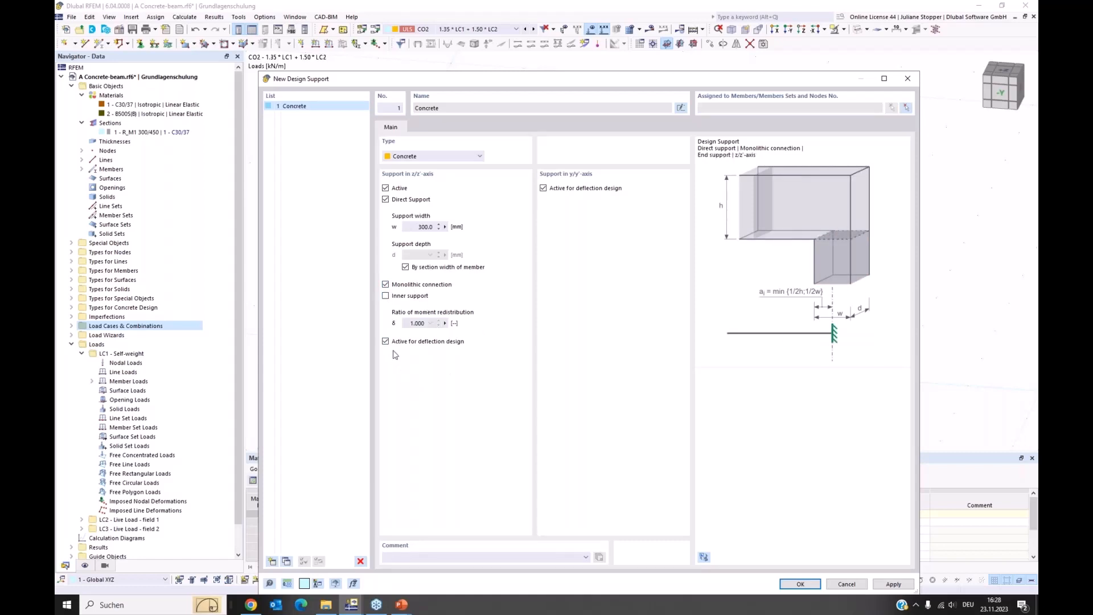
left_click(543, 188)
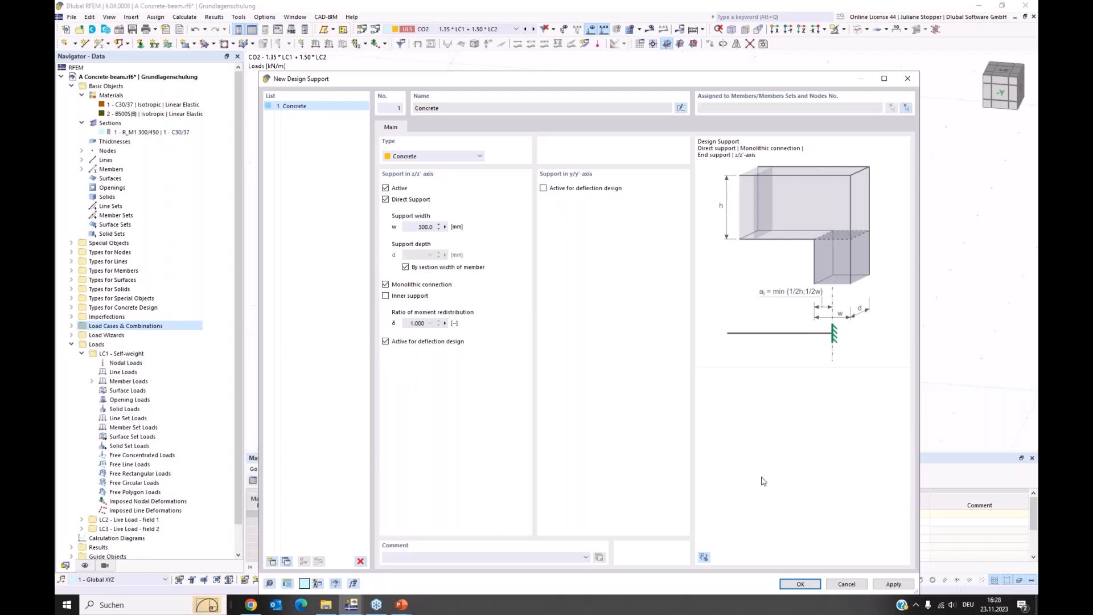
left_click(802, 584)
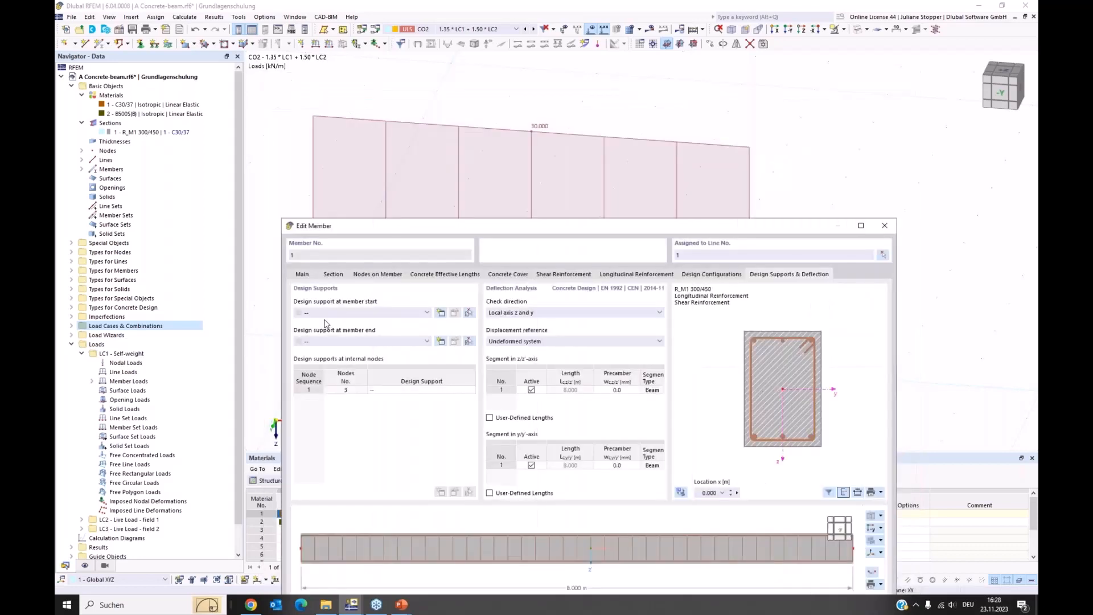
Step: Create a second concrete design support at internal node 3 with deflection design in the y/y'-axis deactivated, and confirm the member changes
left_click_drag(461, 229, 462, 108)
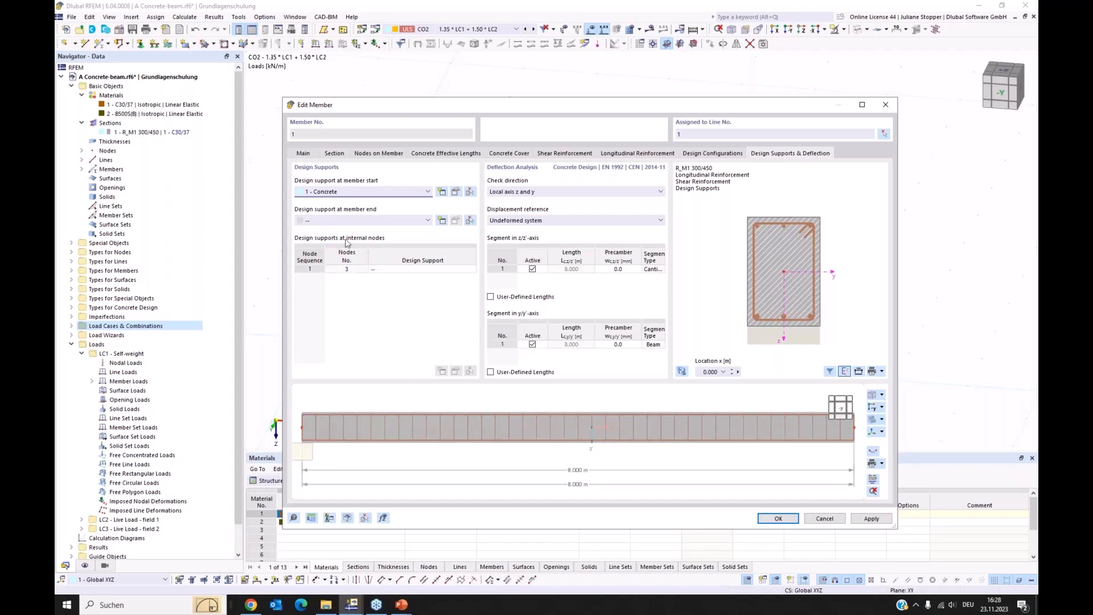
left_click(402, 272)
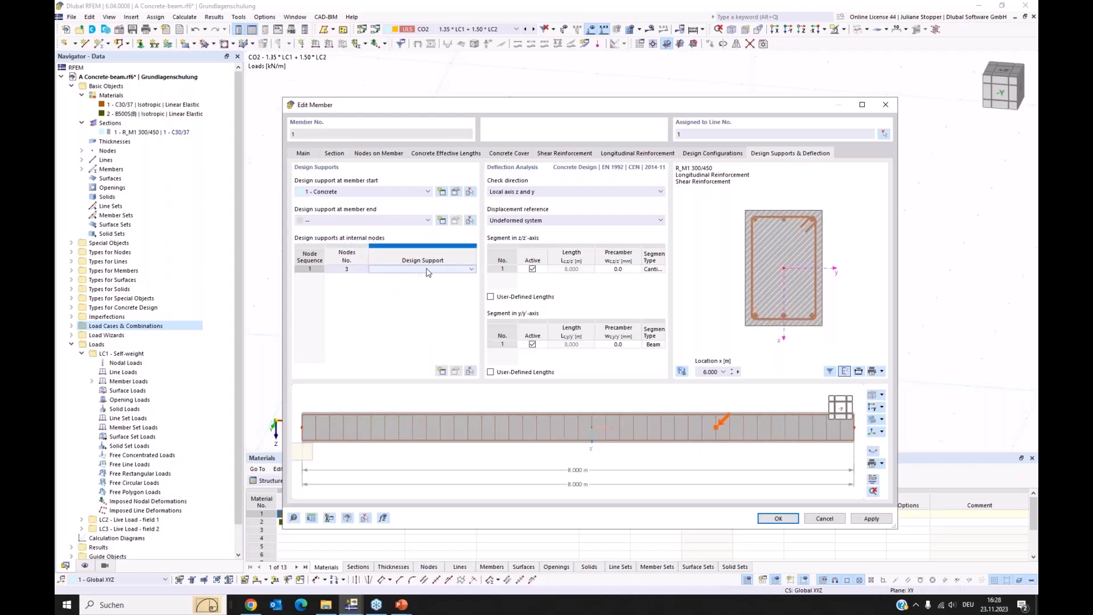
left_click(424, 269)
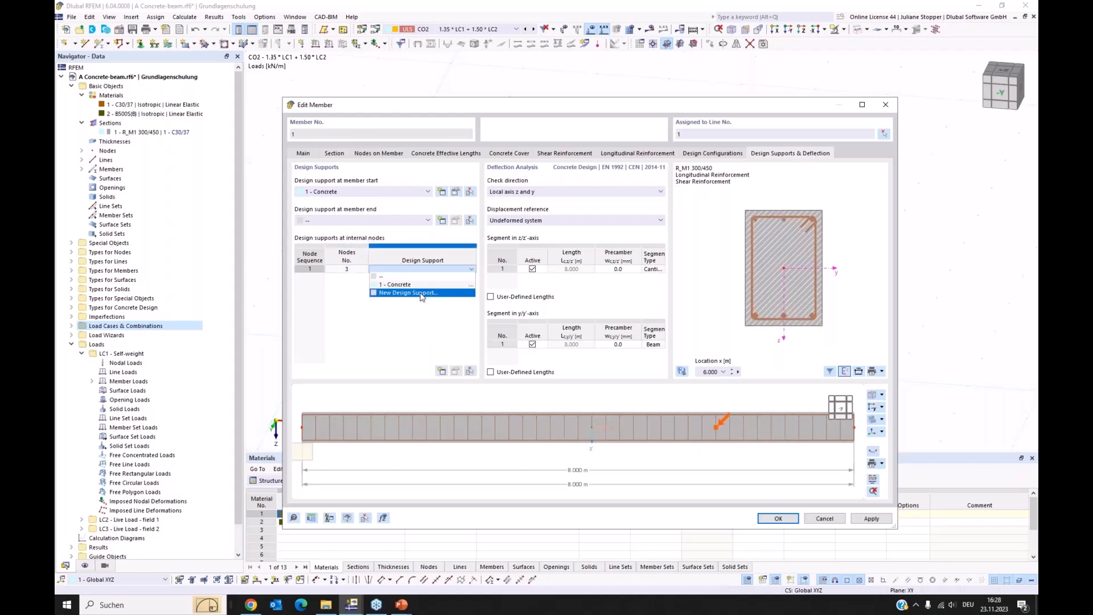
left_click(422, 295)
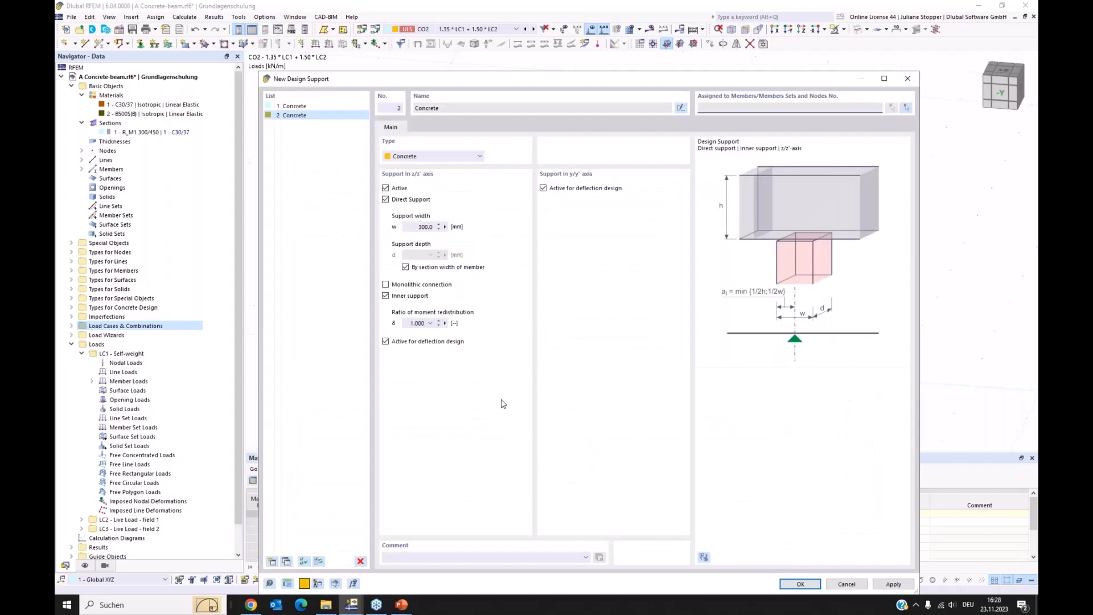
left_click(543, 188)
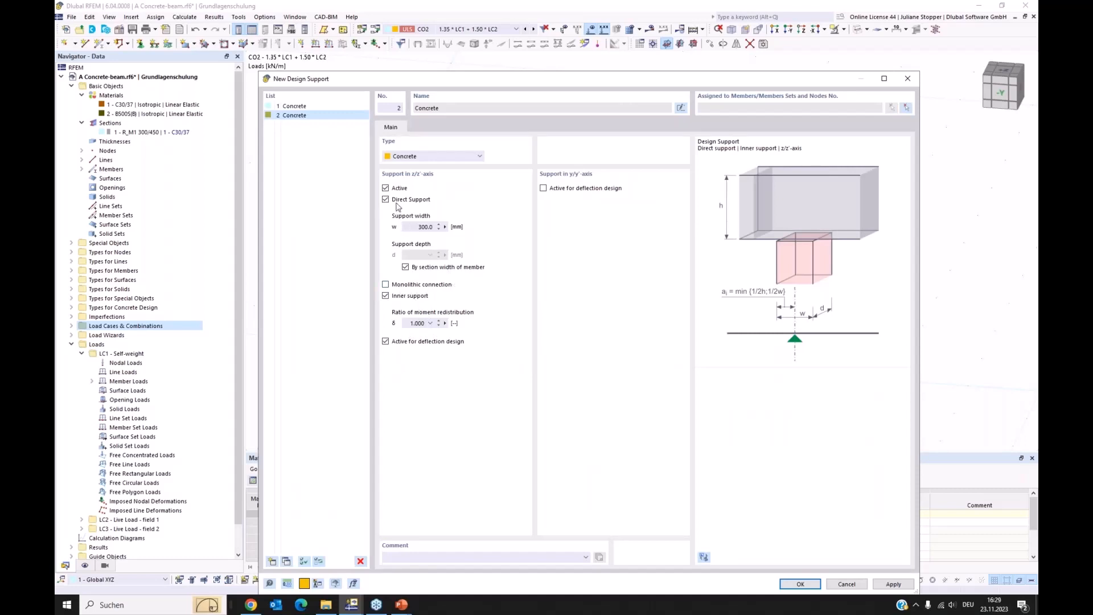
left_click(791, 587)
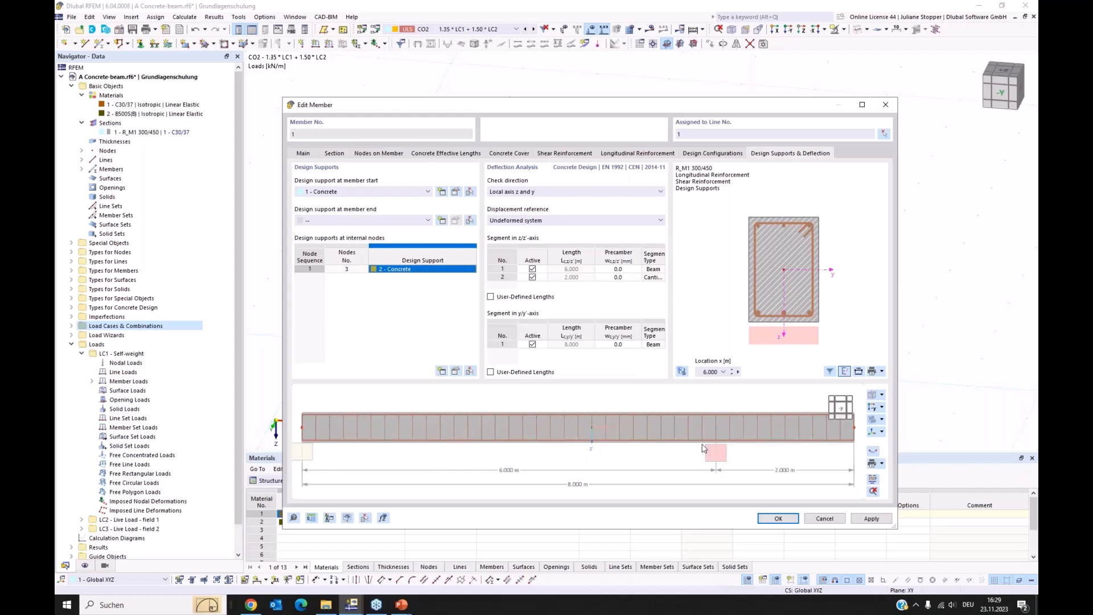
left_click(778, 519)
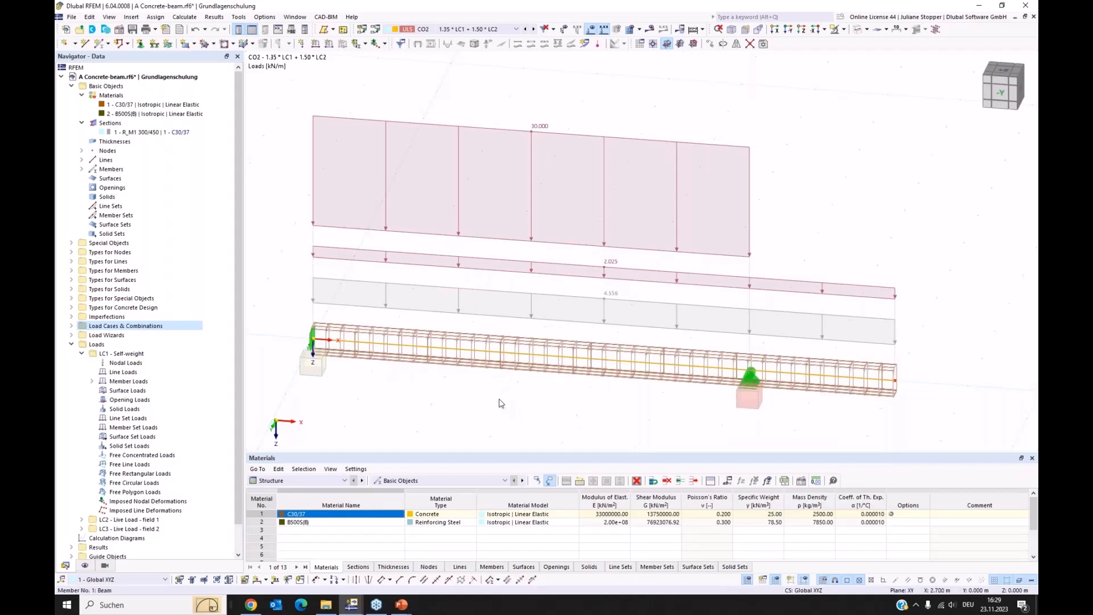
Step: Reopen the beam member, examine its reinforcement layout drawing and the available graphic print options, and leave the member unchanged
double_click(505, 359)
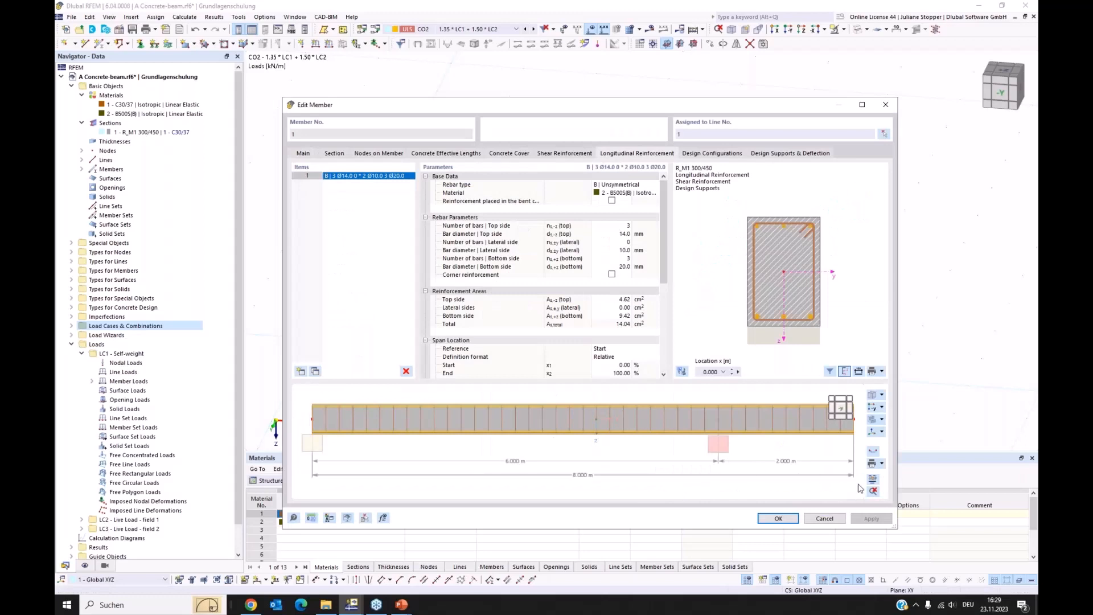
left_click(873, 481)
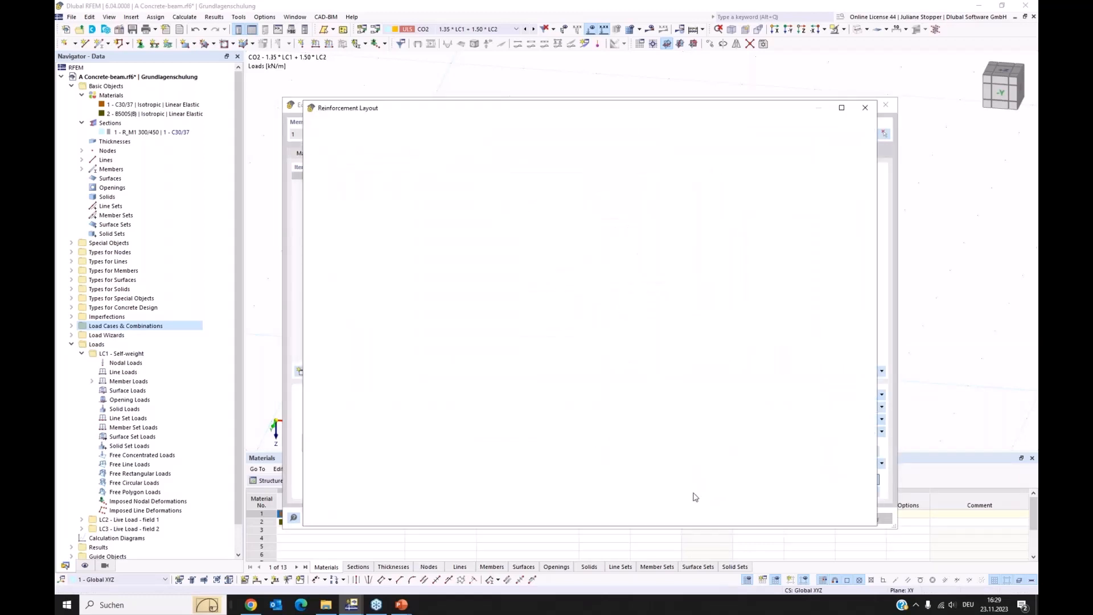
left_click_drag(623, 113, 618, 68)
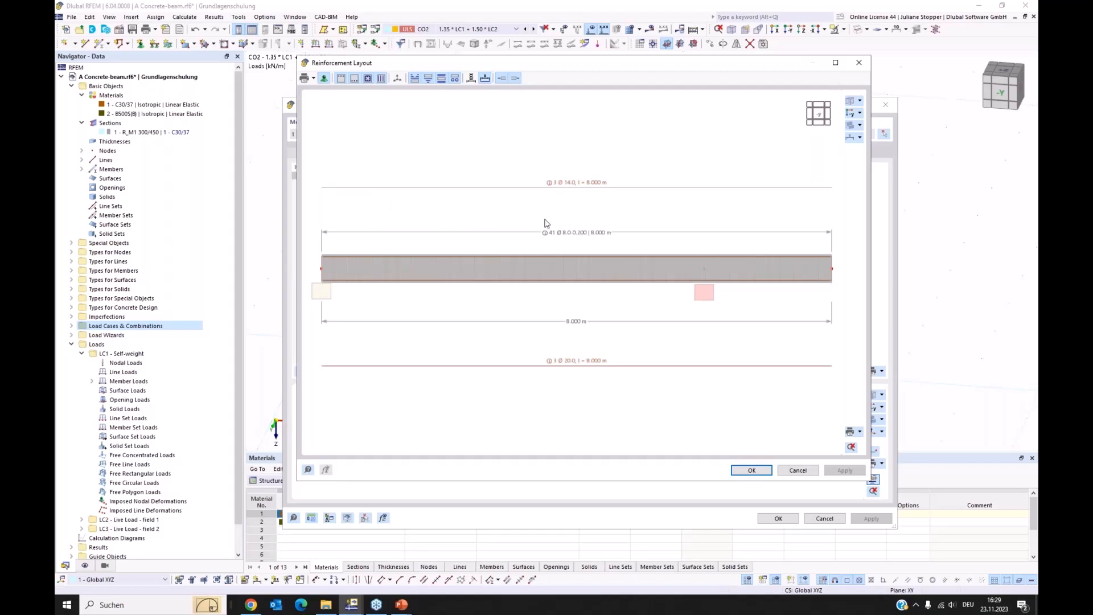
left_click(861, 433)
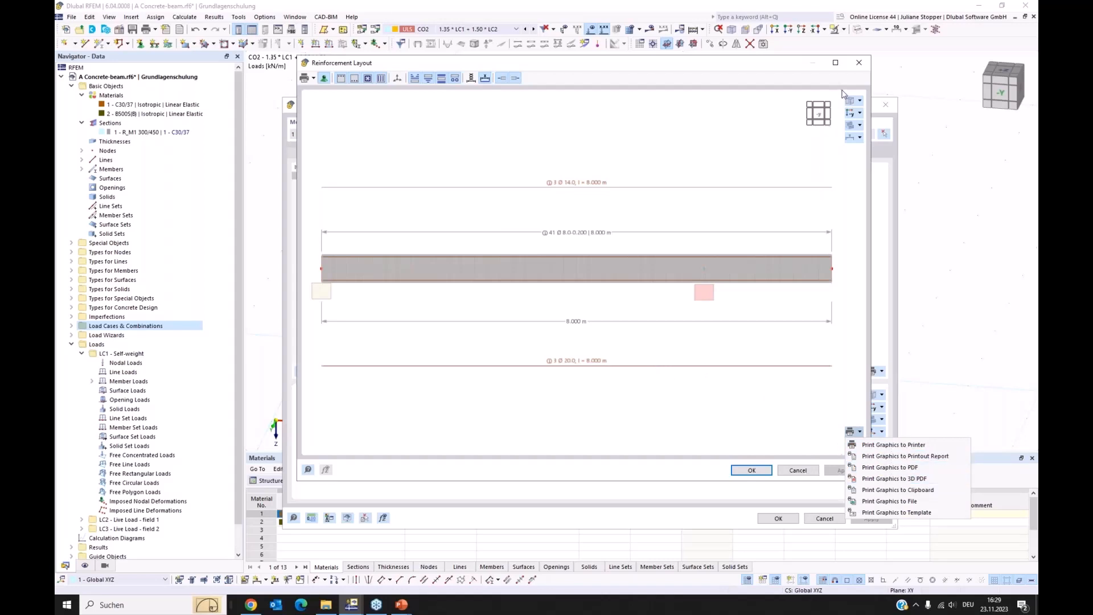
left_click(860, 62)
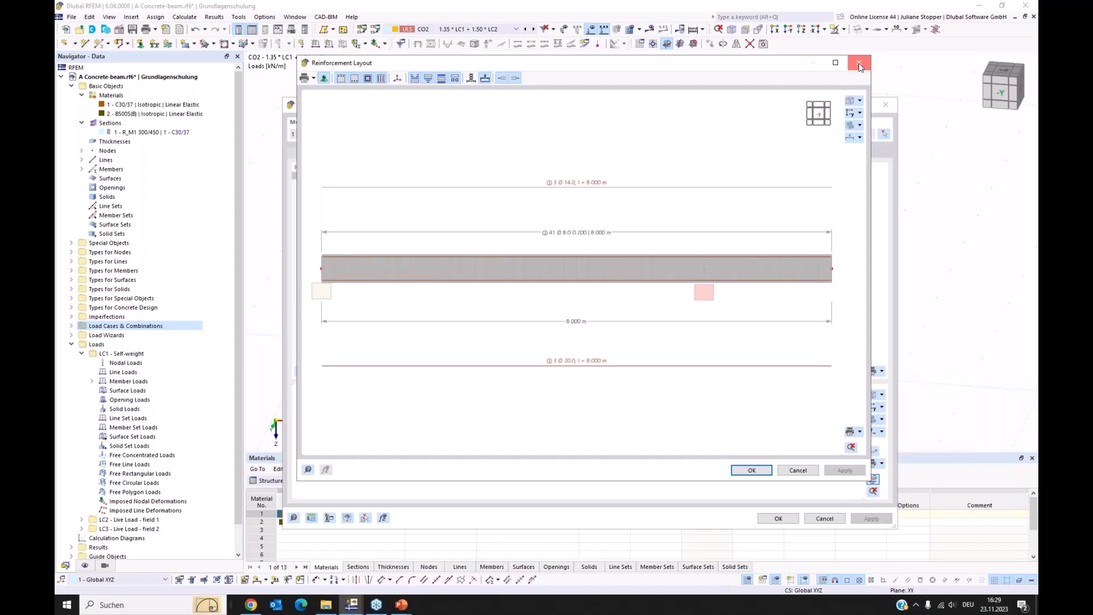
left_click(860, 62)
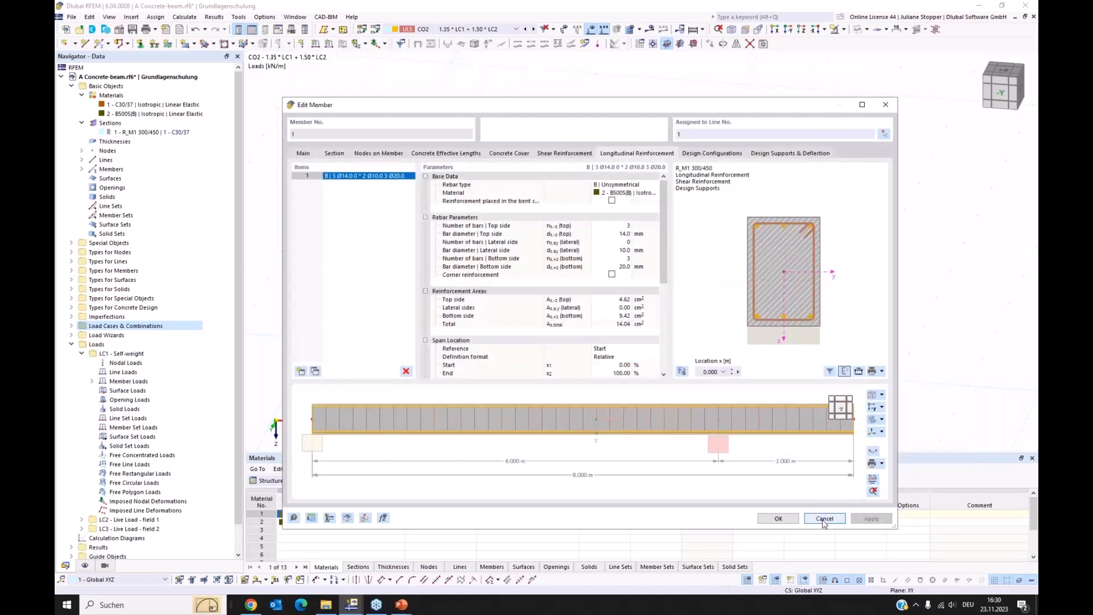
left_click(824, 519)
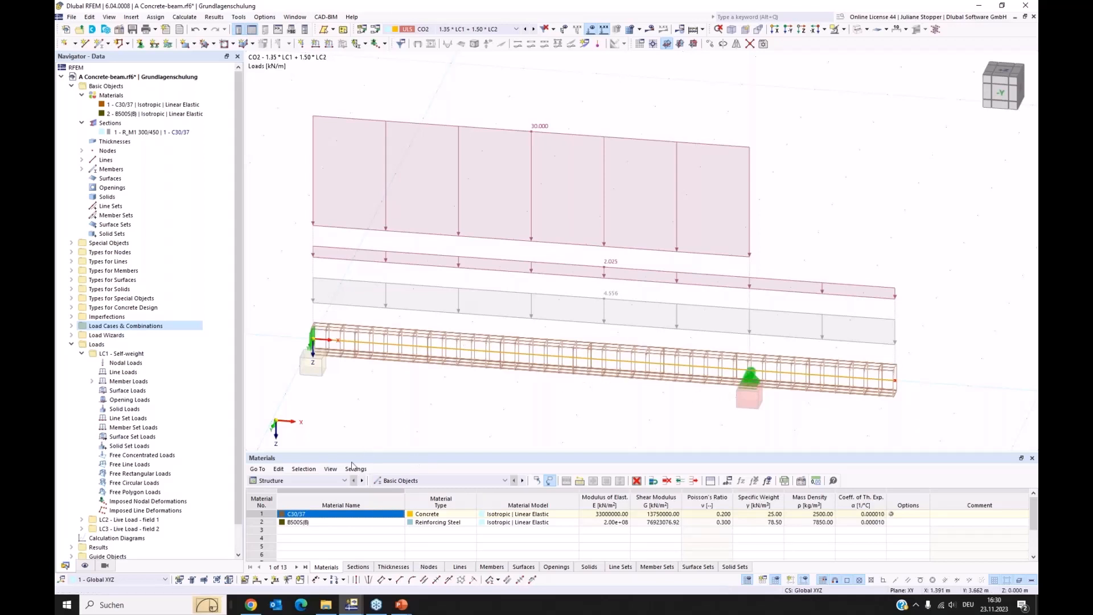
Step: Show the Concrete Design input data and exclude the SLS - Frequent design situation DS3 from the design
left_click(323, 484)
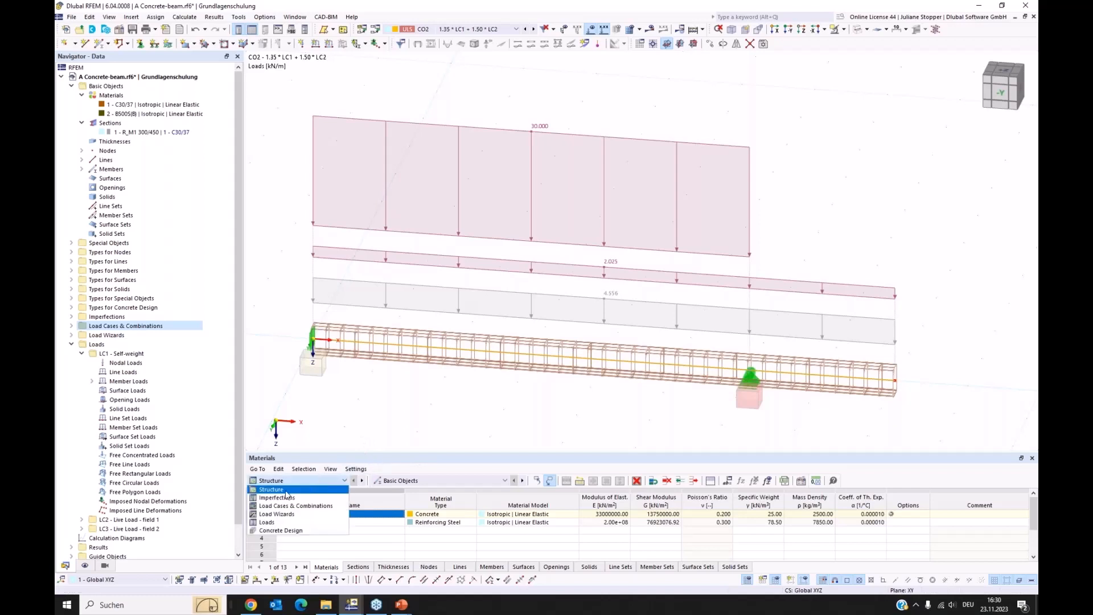
left_click(280, 530)
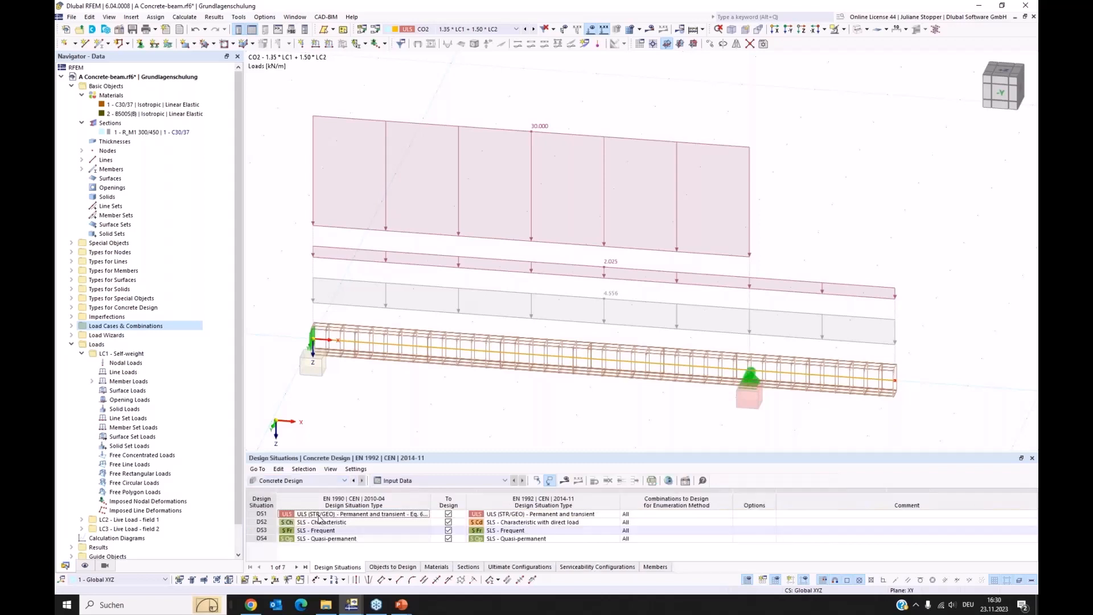
left_click_drag(435, 452, 443, 395)
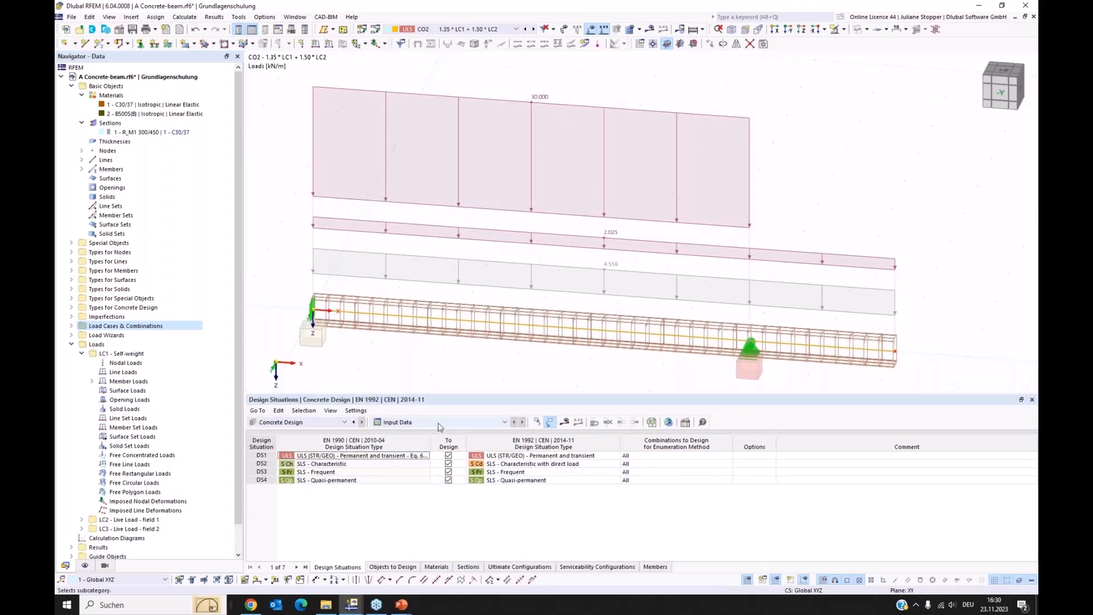
left_click(449, 472)
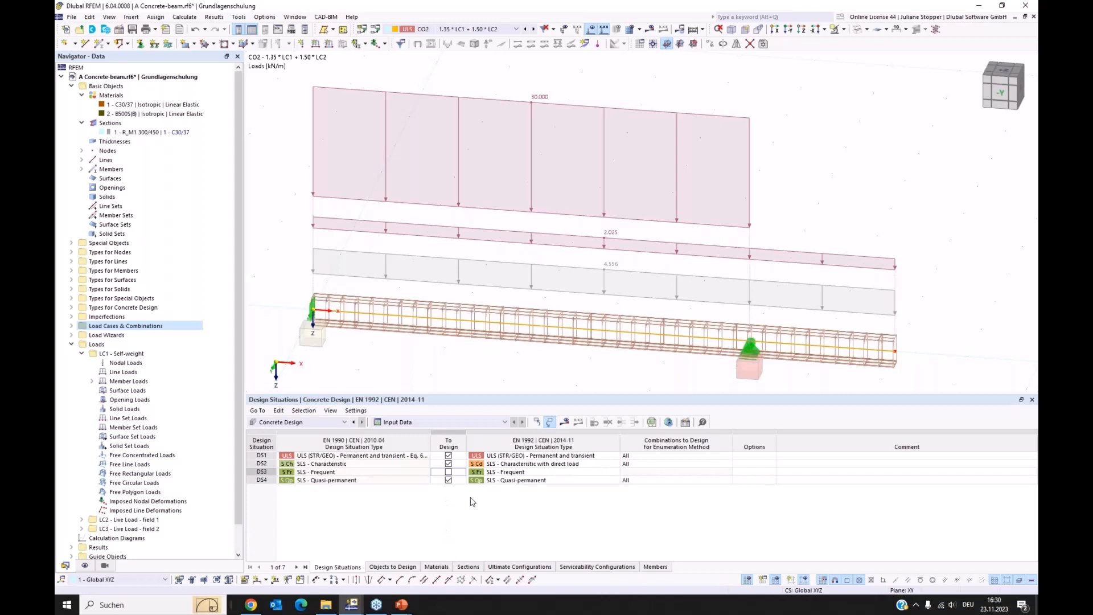
Step: Check the objects to design for Concrete Design and run the design calculation
left_click(397, 568)
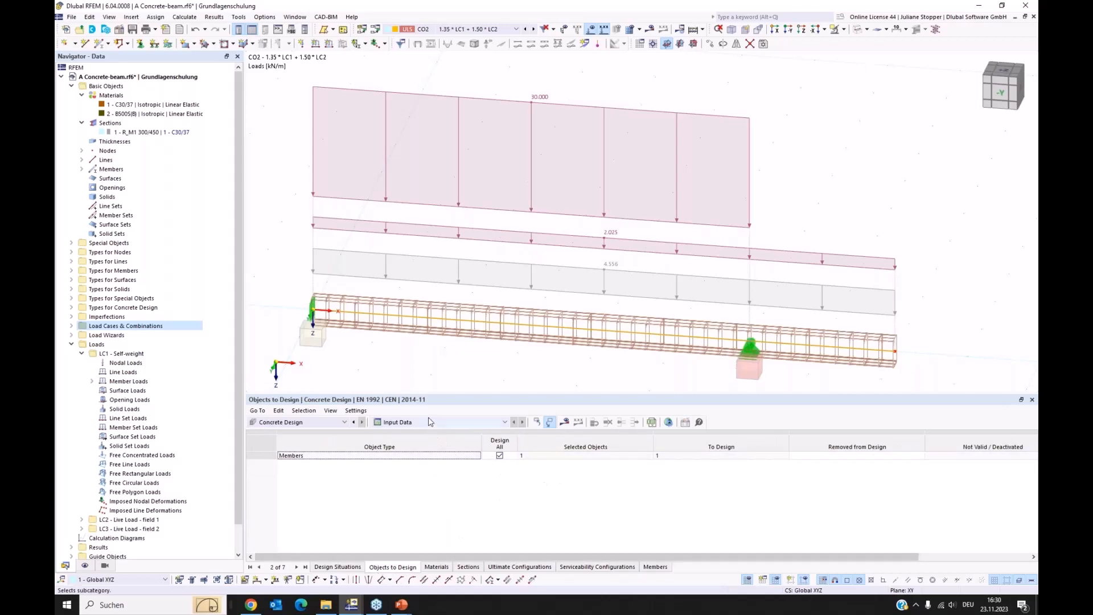
left_click(565, 423)
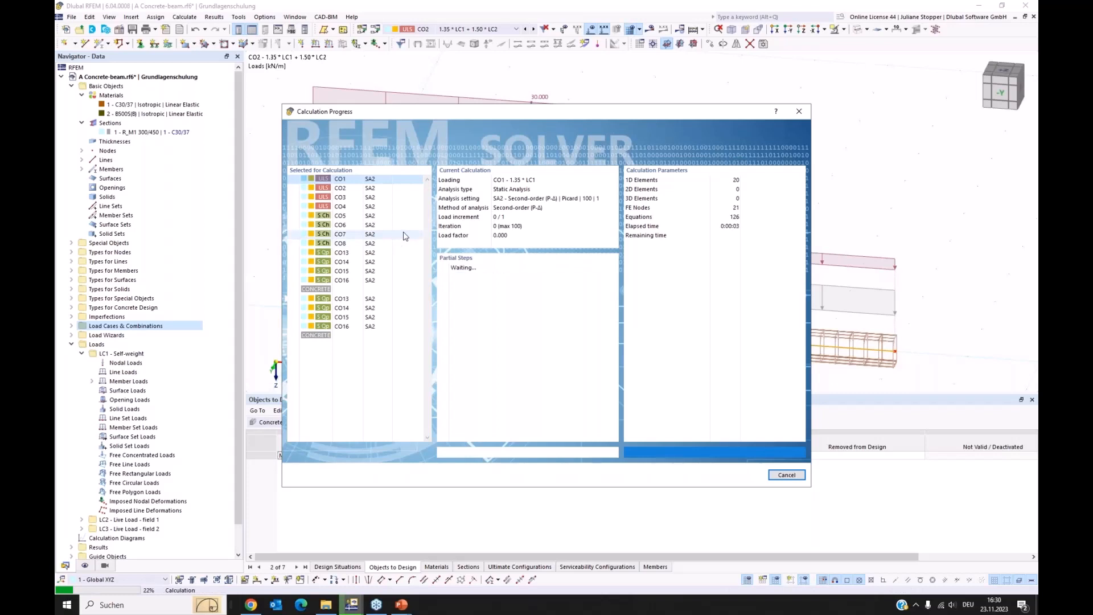
left_click_drag(442, 112, 568, 80)
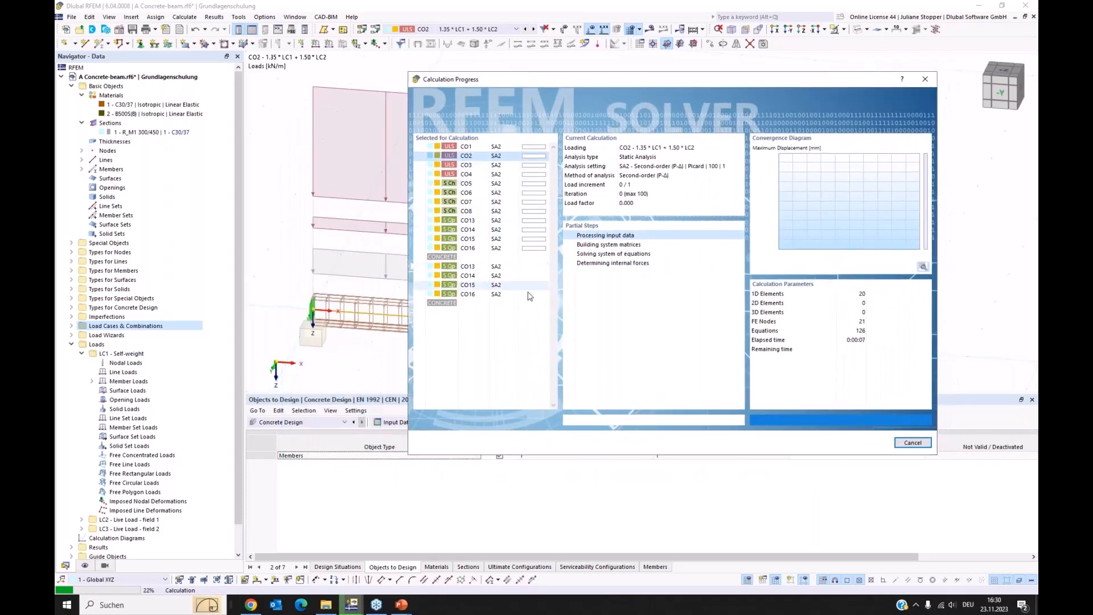
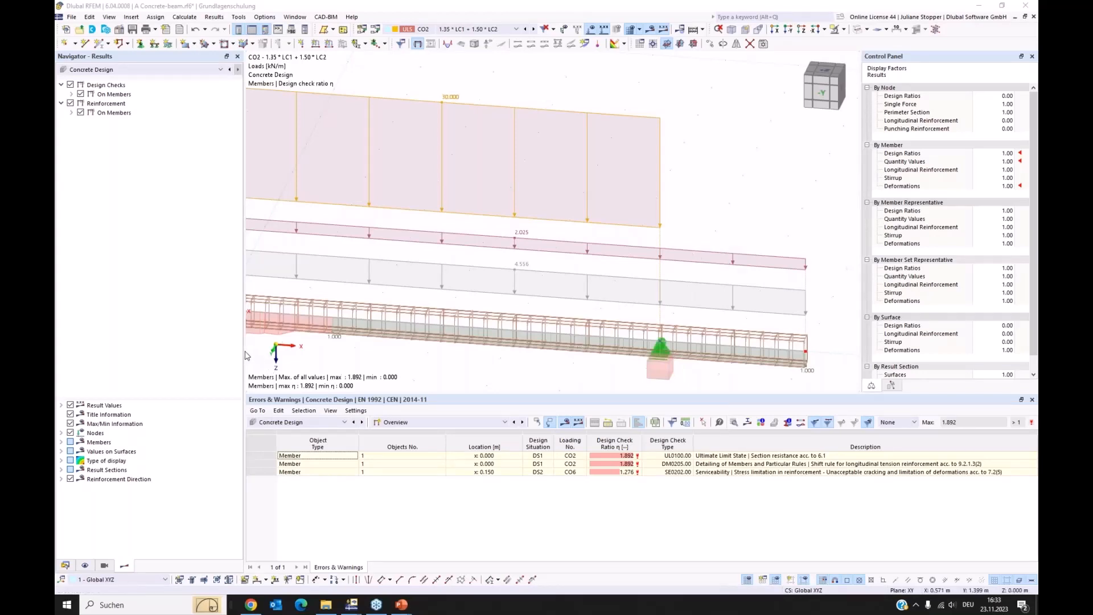
Step: Show the beam results in the -Y view and list the design ratios on members by design situation
left_click(245, 355)
left_click_drag(245, 353, 202, 353)
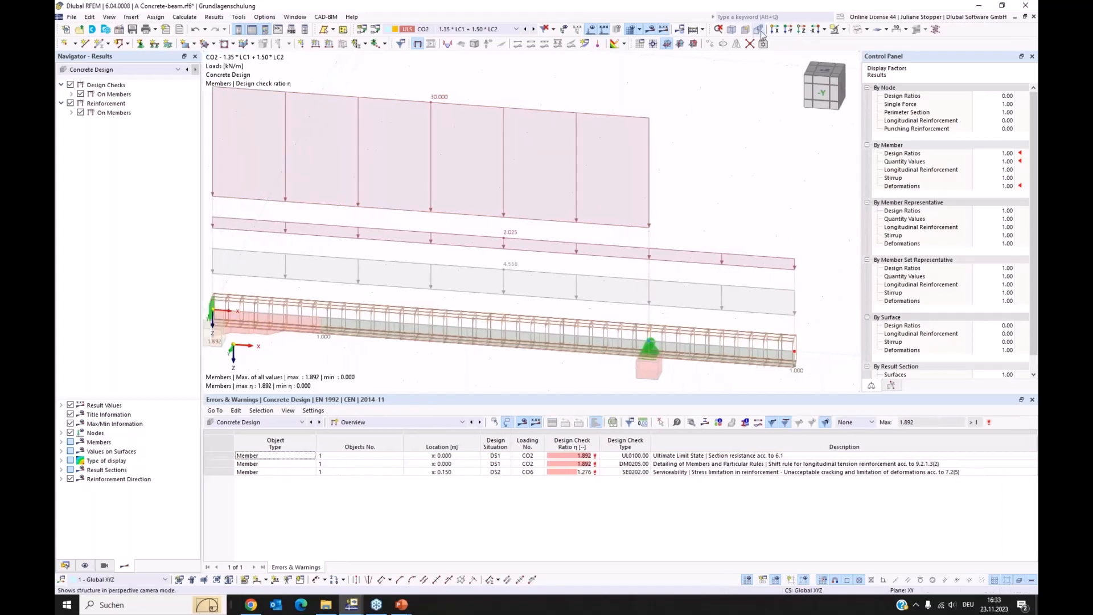
middle_click_drag(746, 107, 619, 351, "ctrl")
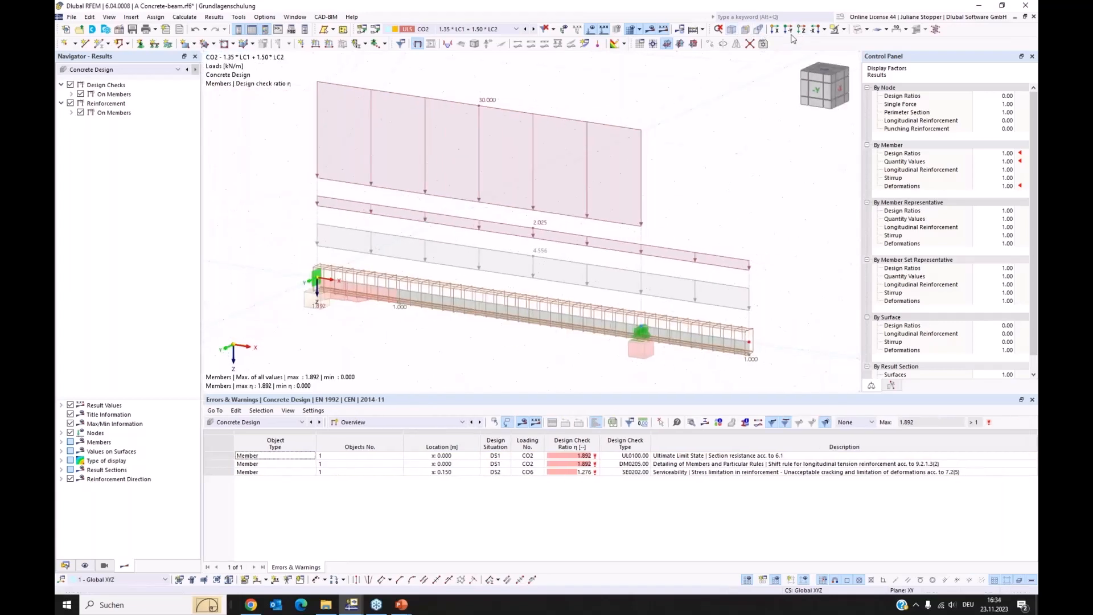
middle_click_drag(763, 98, 766, 173, "ctrl")
key("ctrl+shift+y")
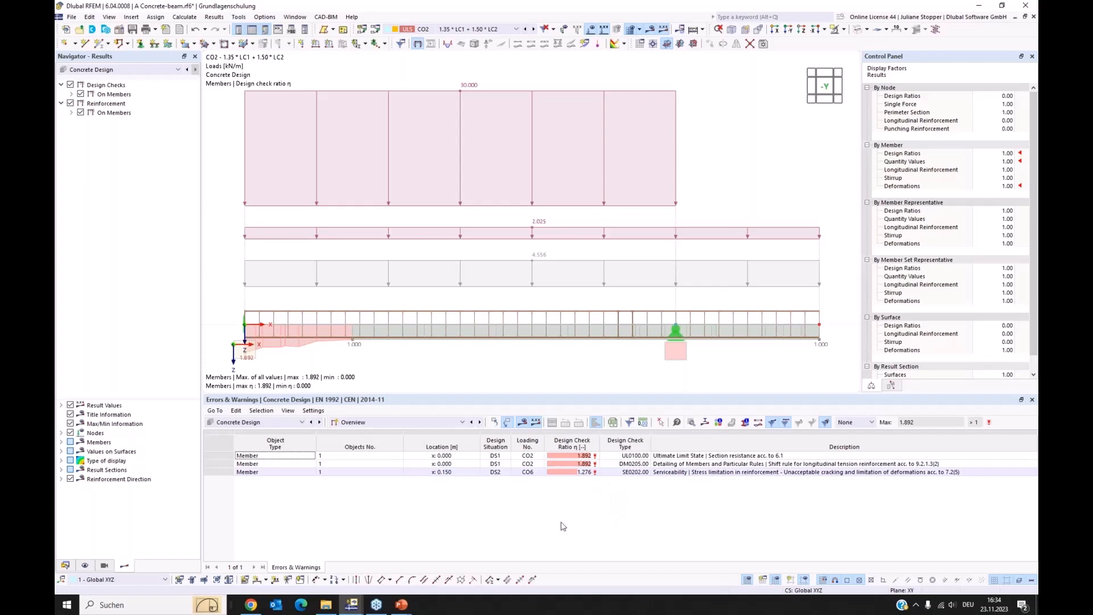
left_click(367, 422)
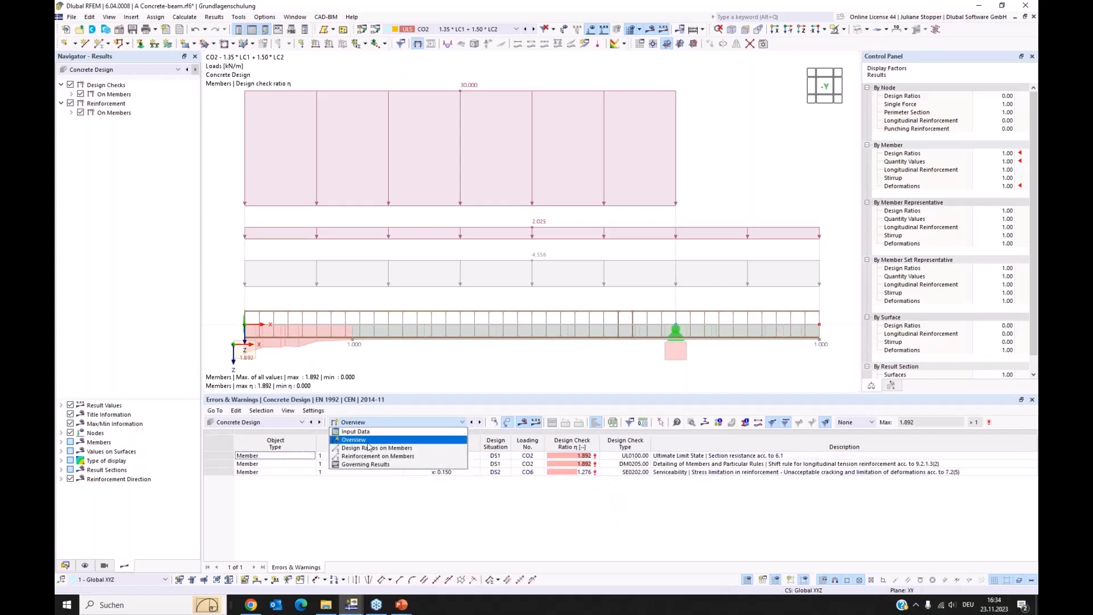
left_click(379, 449)
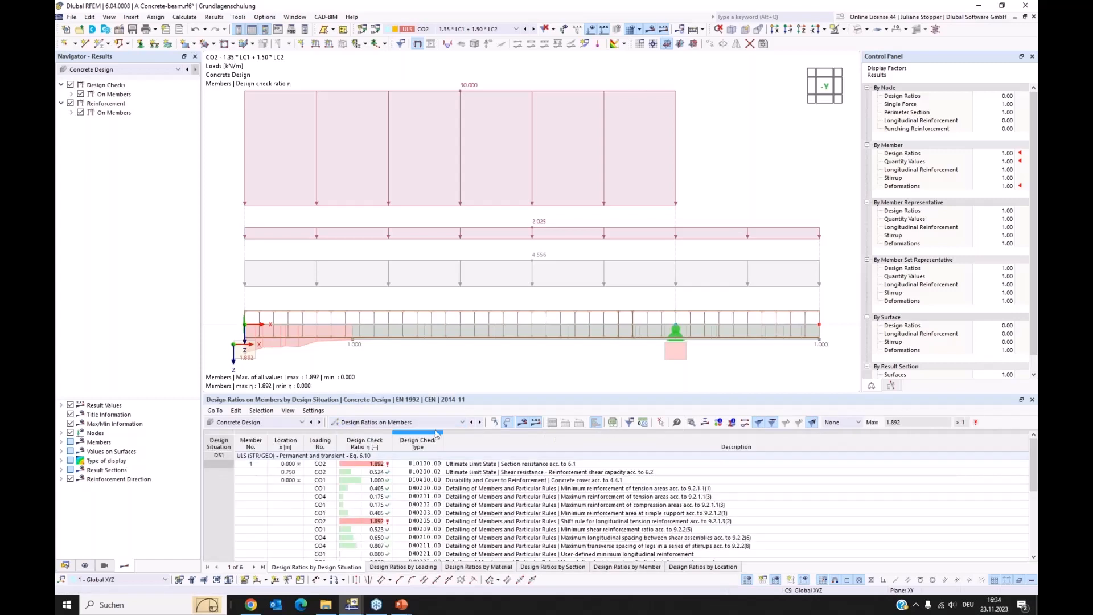
left_click_drag(448, 392, 453, 358)
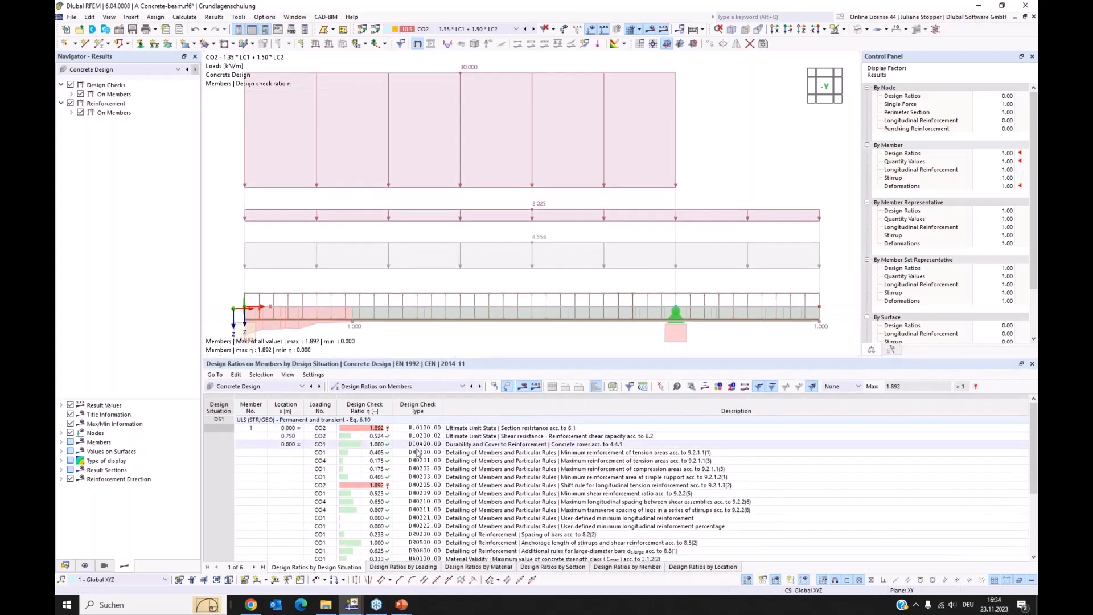
Step: Filter the detailing checks out of the design ratio table, keeping the ultimate and serviceability checks, and enlarge the model view
scroll(448, 444, "down", 1)
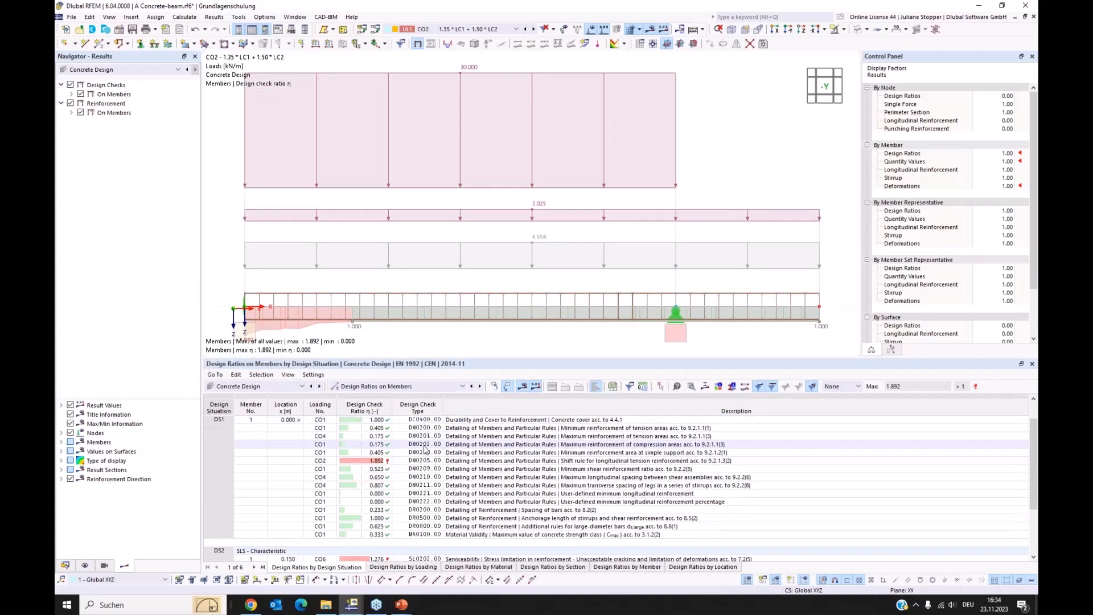
scroll(426, 450, "up", 3)
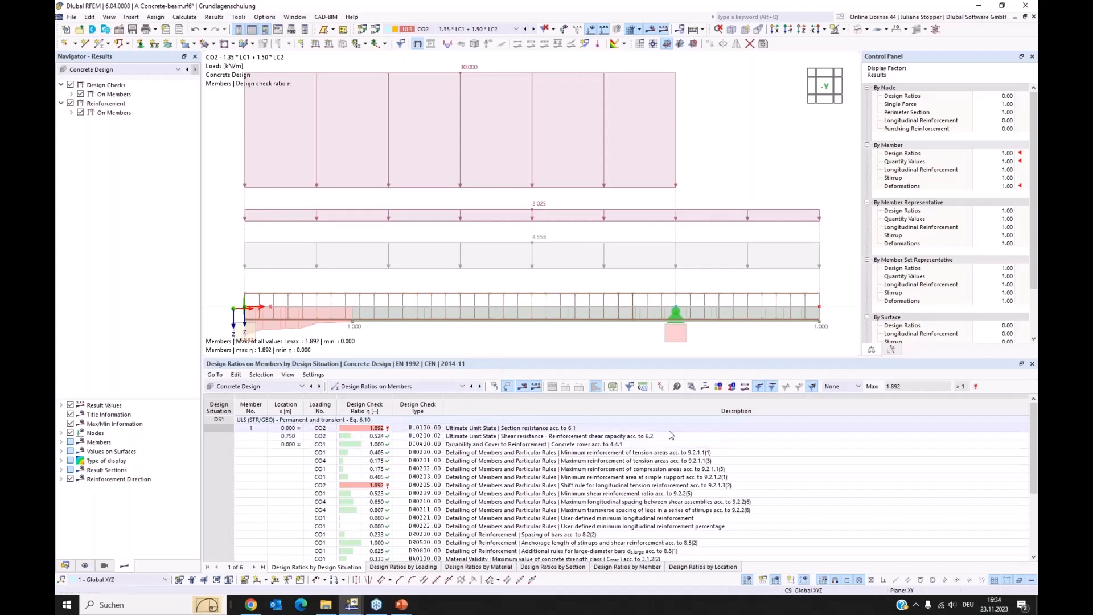
left_click(745, 387)
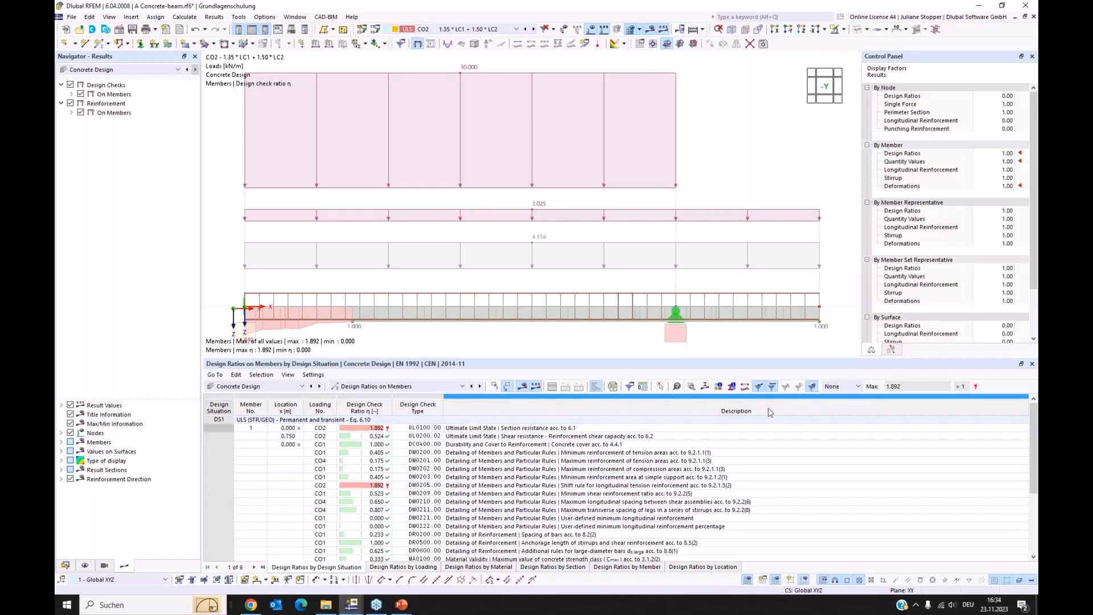
left_click(812, 387)
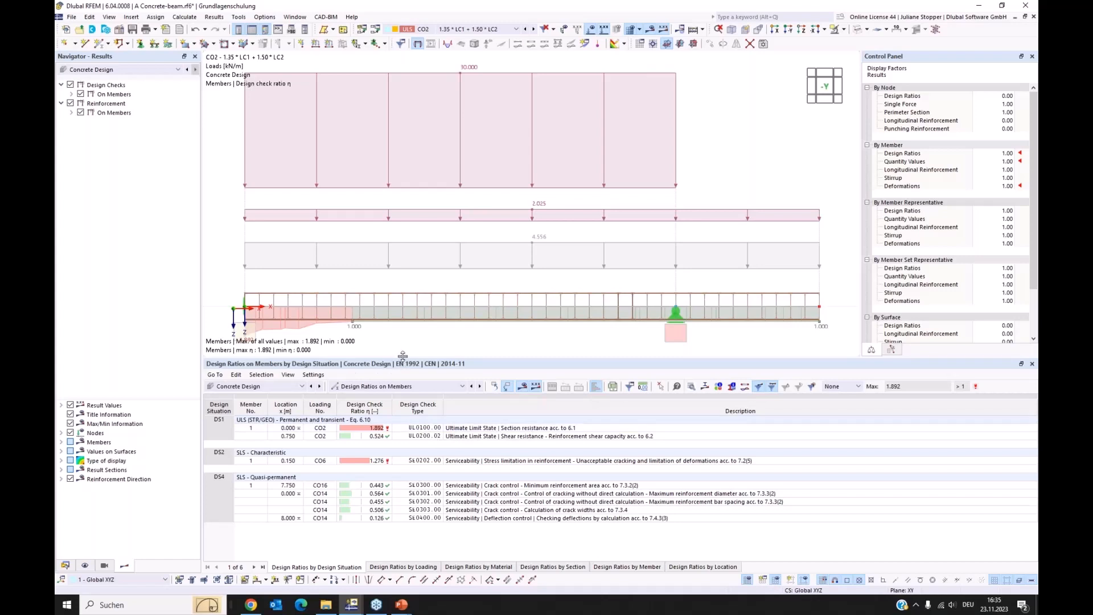
left_click_drag(401, 358, 403, 380)
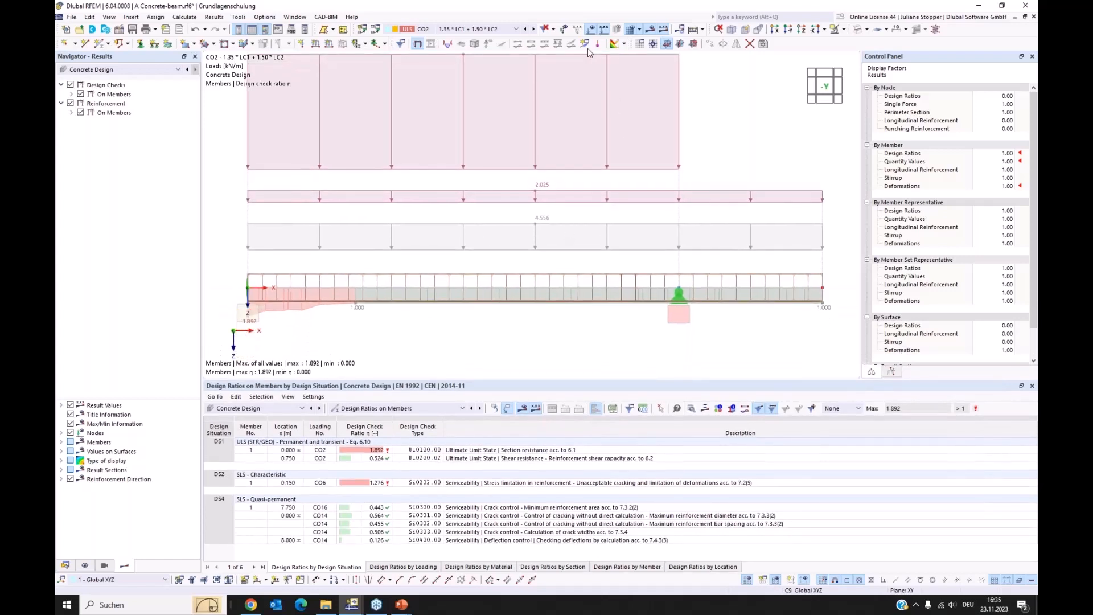
Step: Hide the loads and the Types for Concrete Design, leaving the beam as a line model with its design ratio diagram
left_click(597, 44)
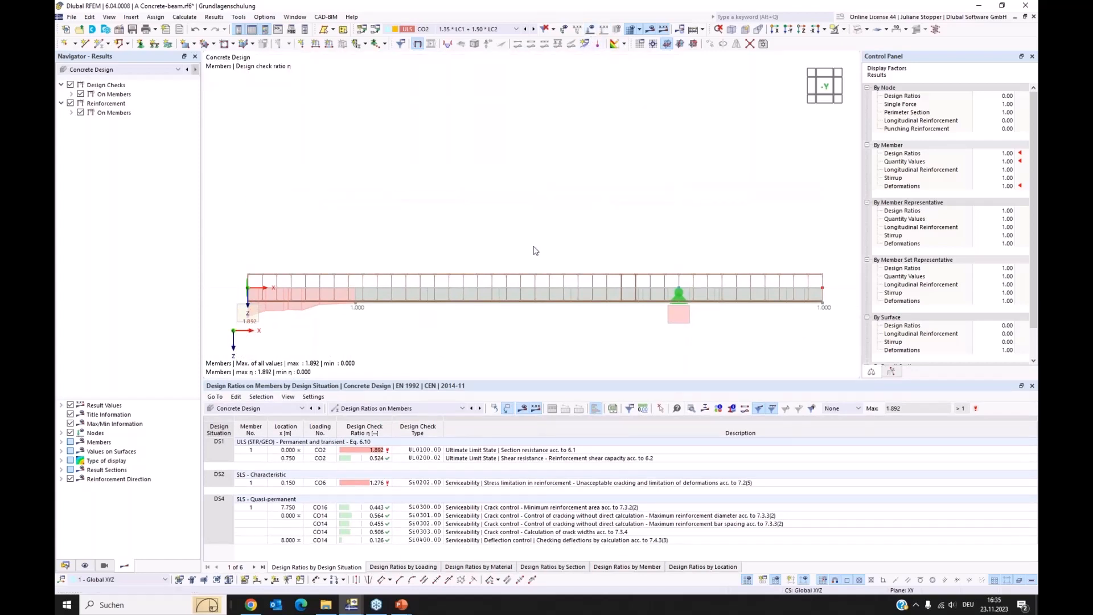
middle_click_drag(594, 208, 604, 212, "ctrl")
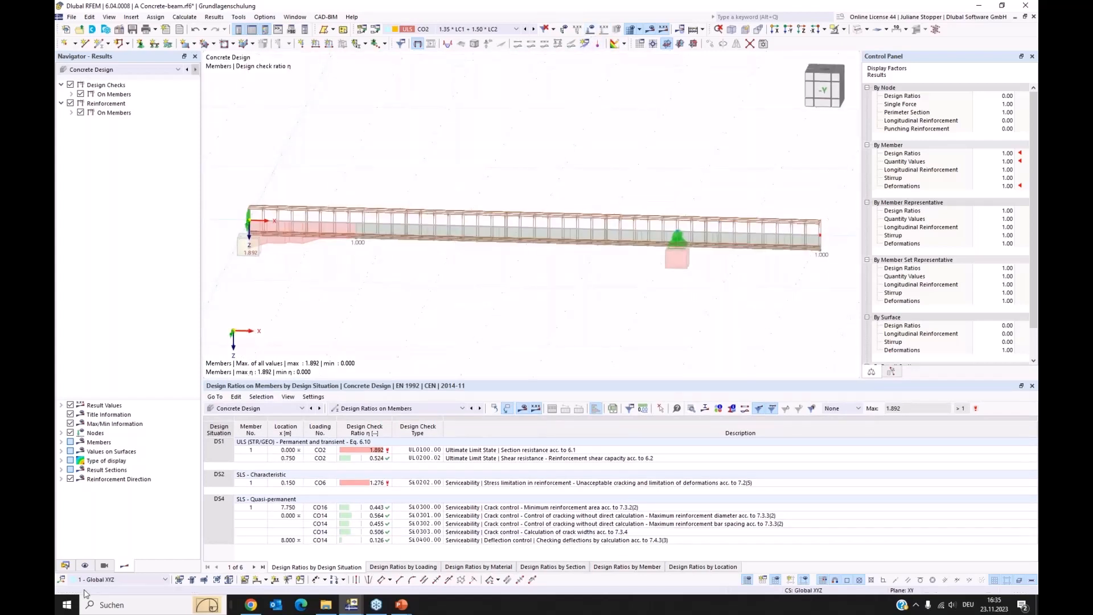
left_click(86, 565)
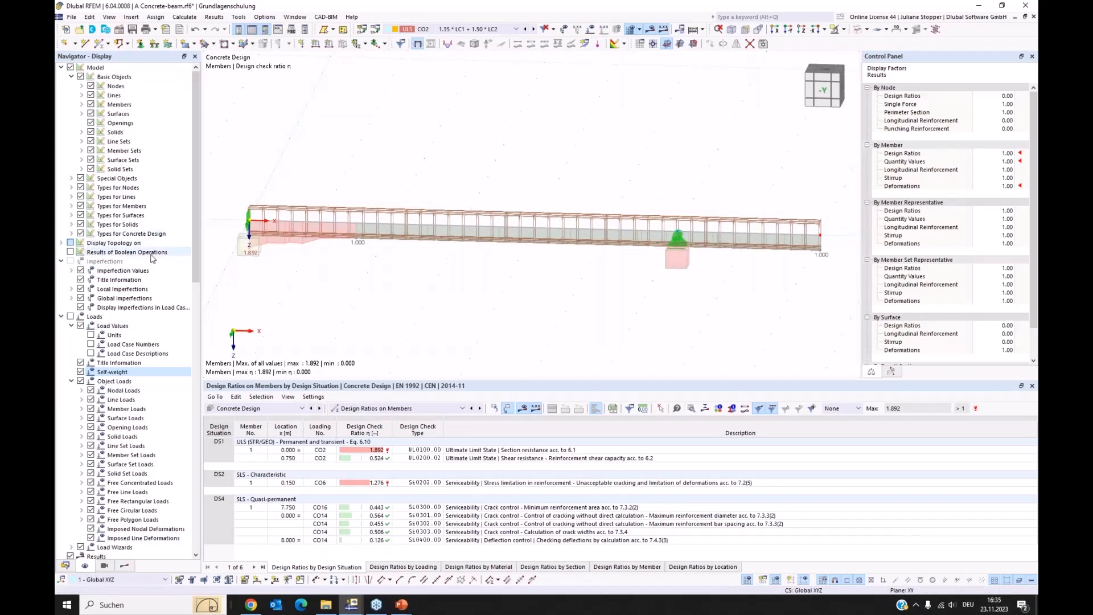
left_click(81, 234)
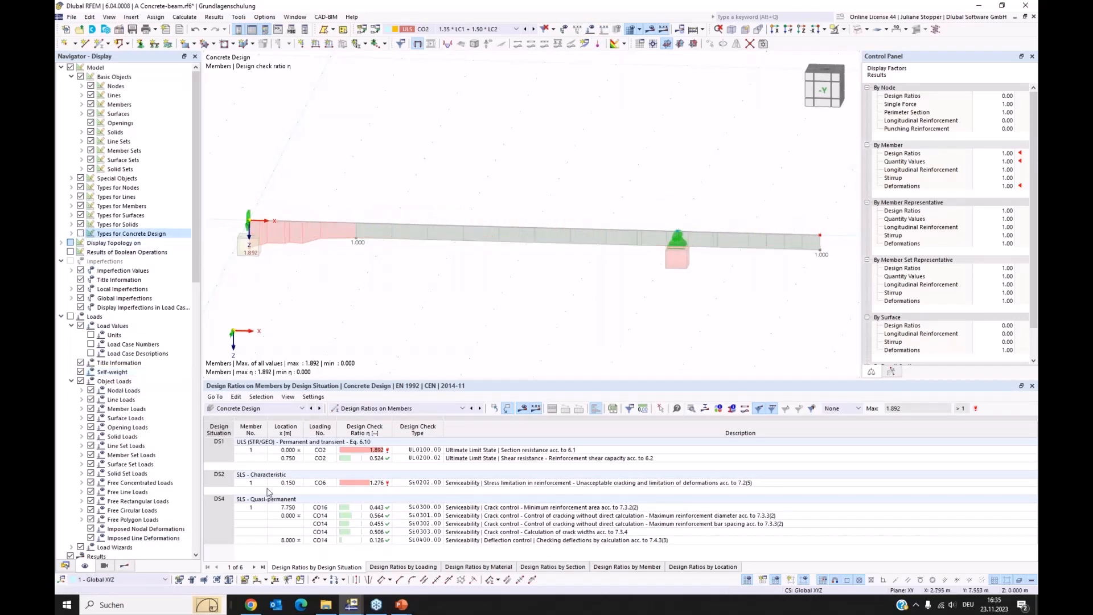
left_click(857, 30)
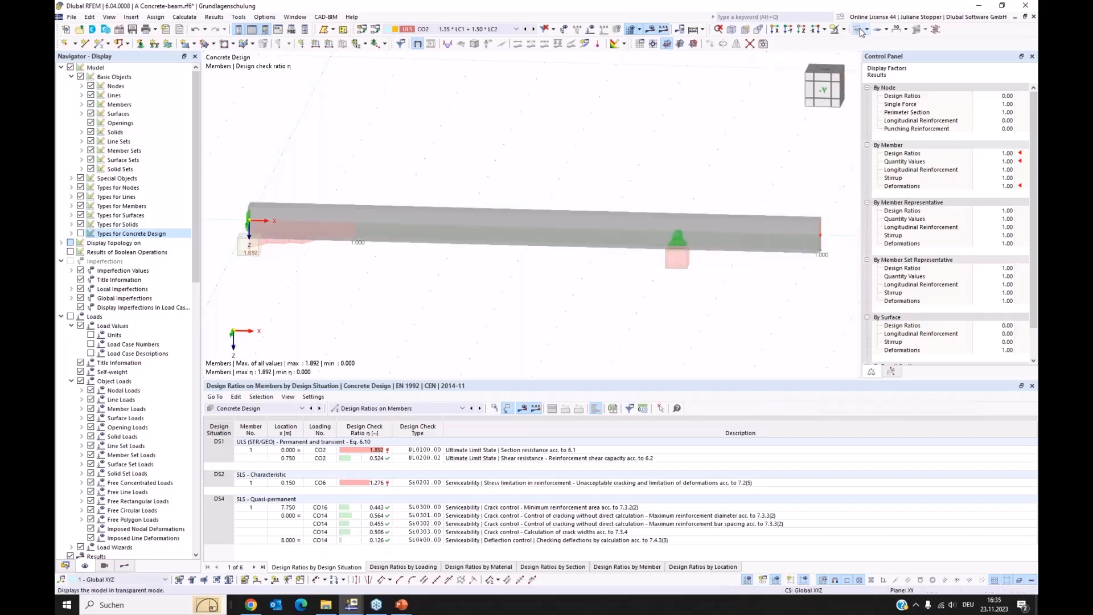
Step: Turn off the ratio envelope, serviceability limit state and detailing results in the member design checks, keeping only the ultimate limit state
left_click(124, 565)
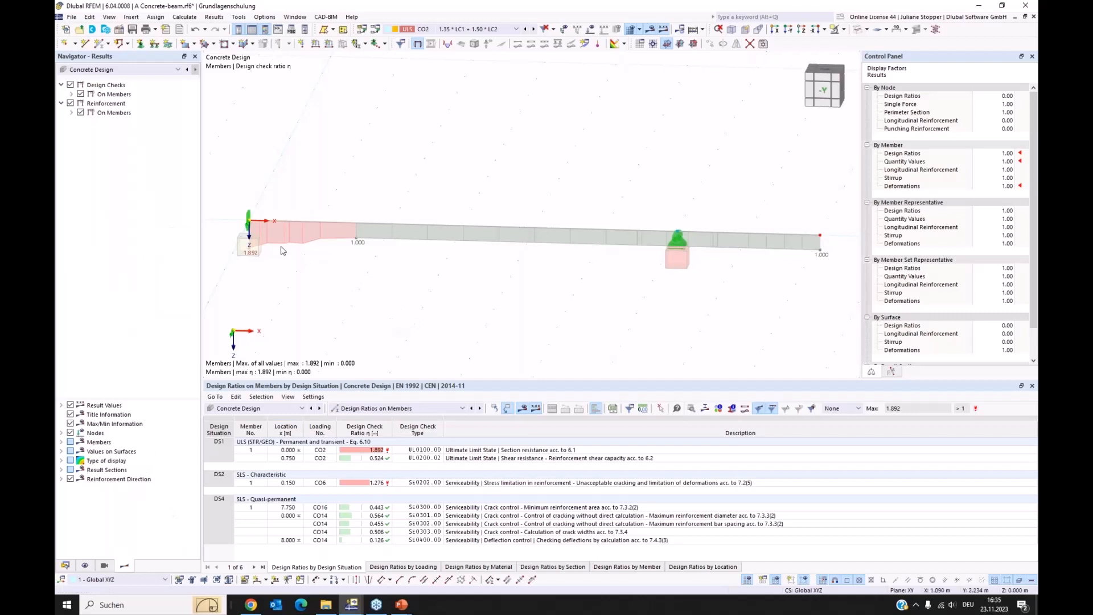
left_click(72, 94)
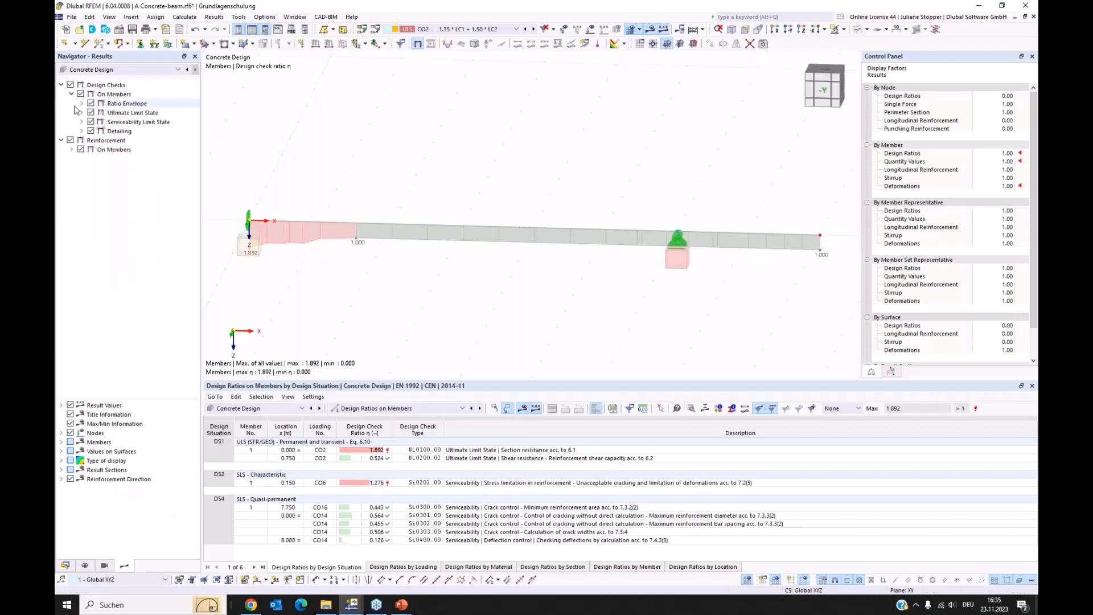
left_click(90, 103)
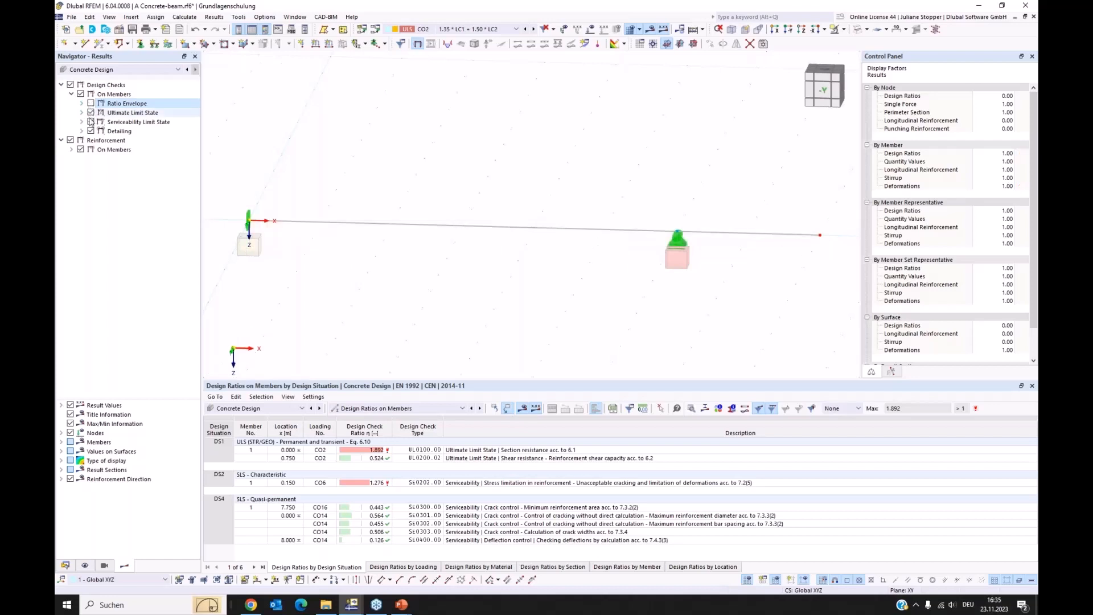
left_click(91, 131)
left_click(90, 122)
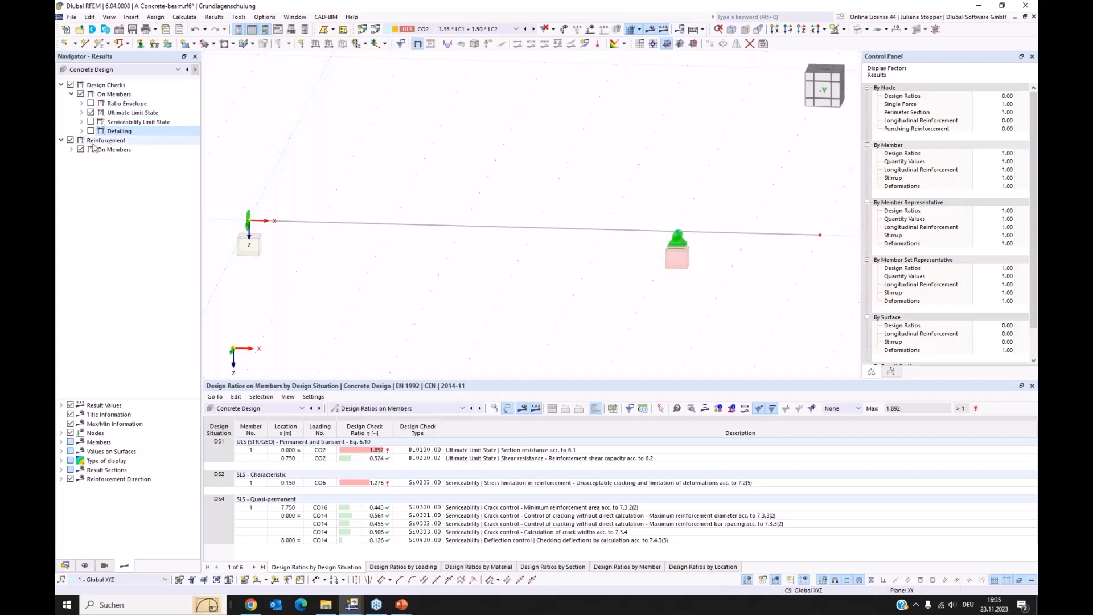
Step: Display the UL0100 section resistance check along the beam and select its matching entry in the design ratio table
left_click(82, 114)
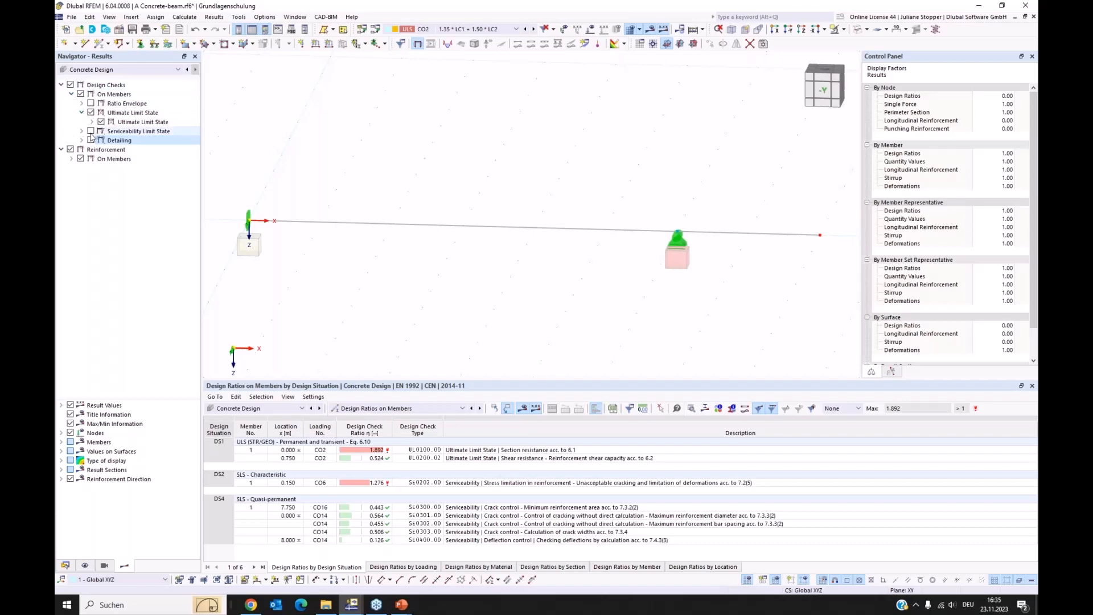
left_click(92, 122)
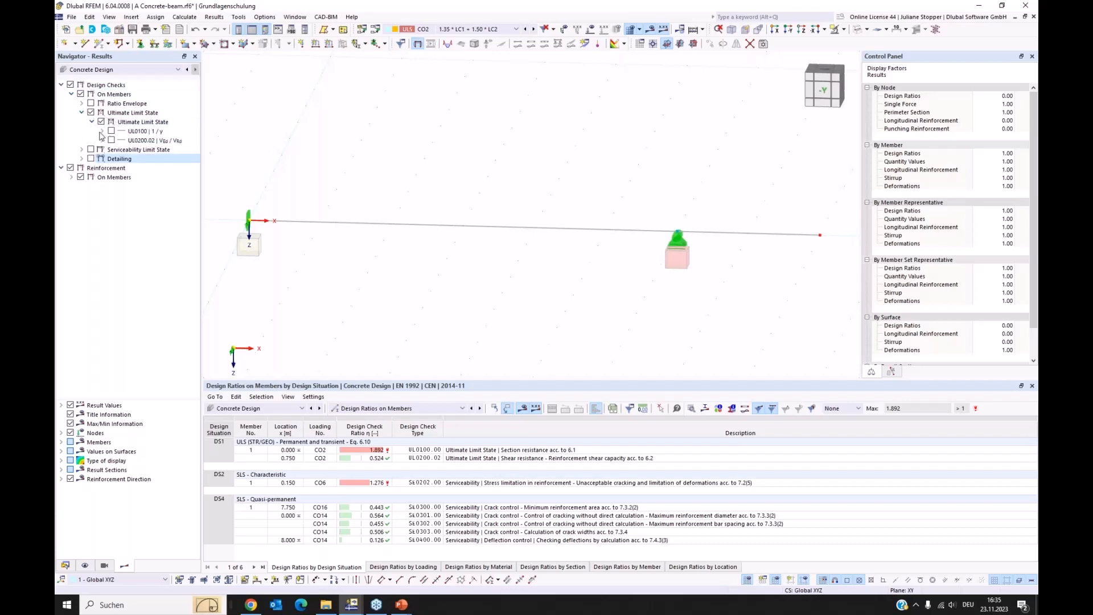
left_click(103, 132)
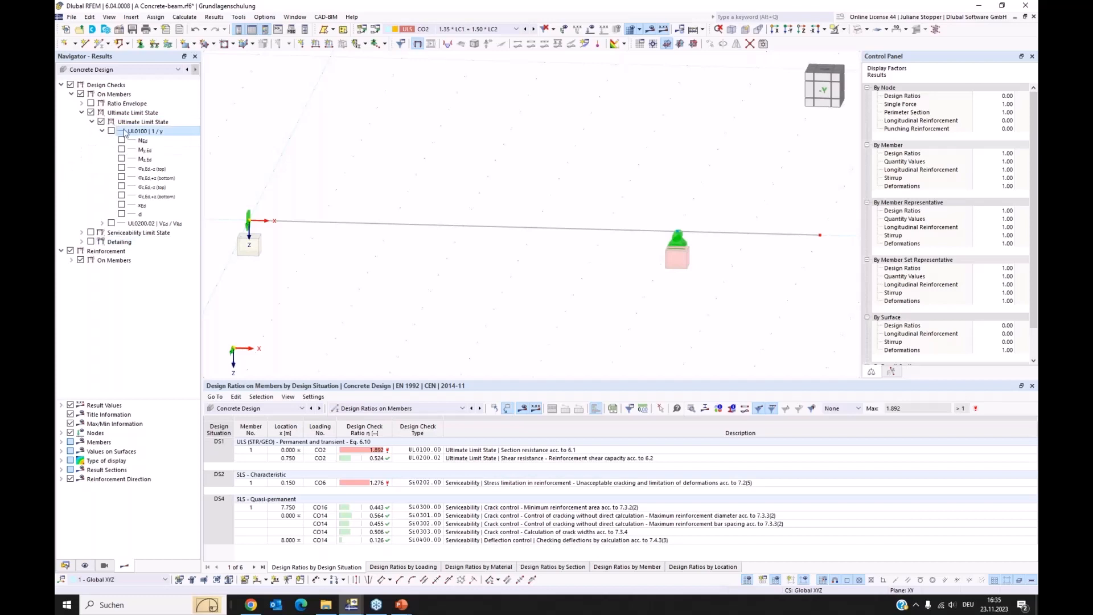
left_click(111, 131)
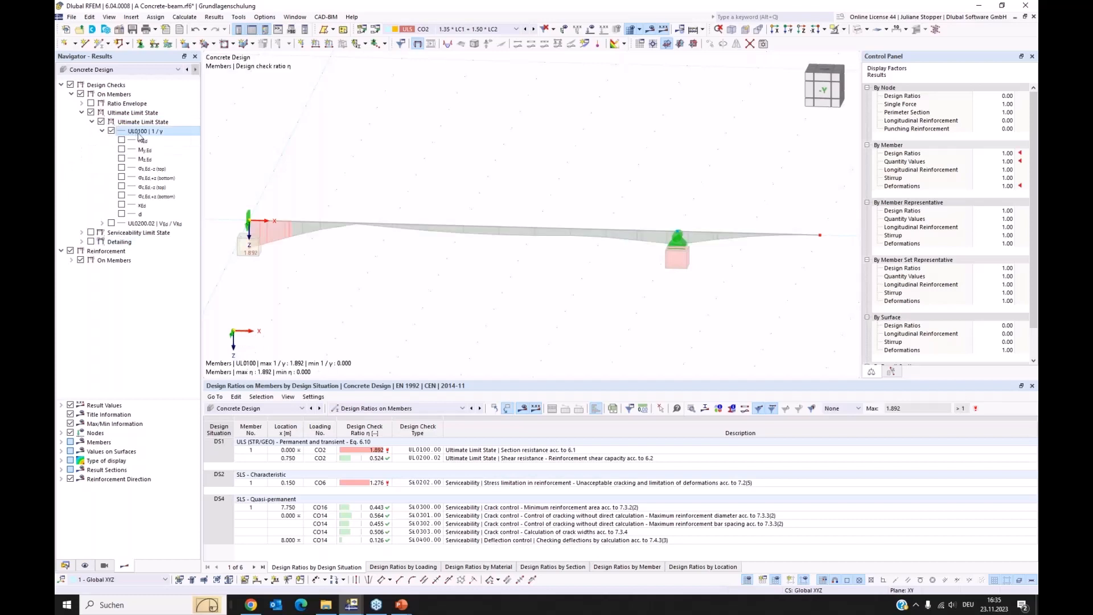
left_click(419, 450)
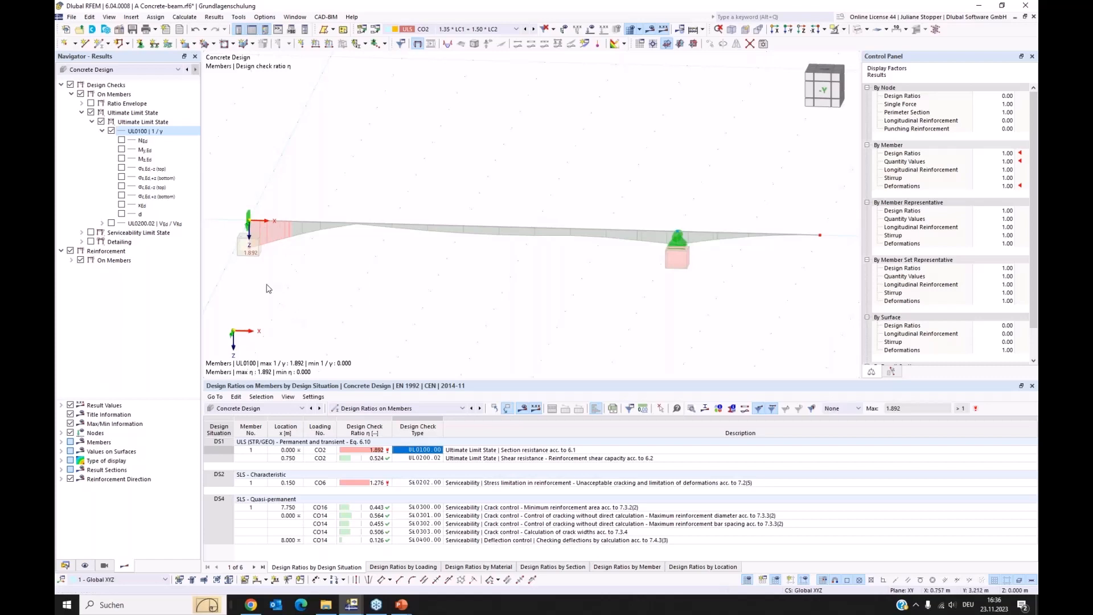
middle_click_drag(279, 287, 283, 280, "ctrl")
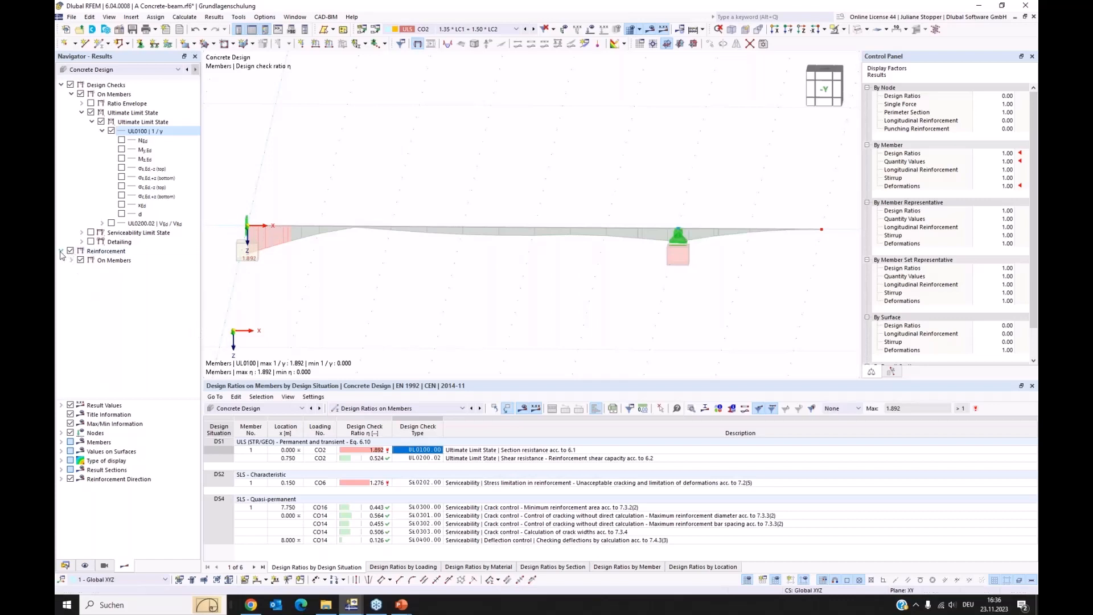
Step: Turn off the design check results and display the required longitudinal reinforcement at the beam's top and bottom
left_click(70, 85)
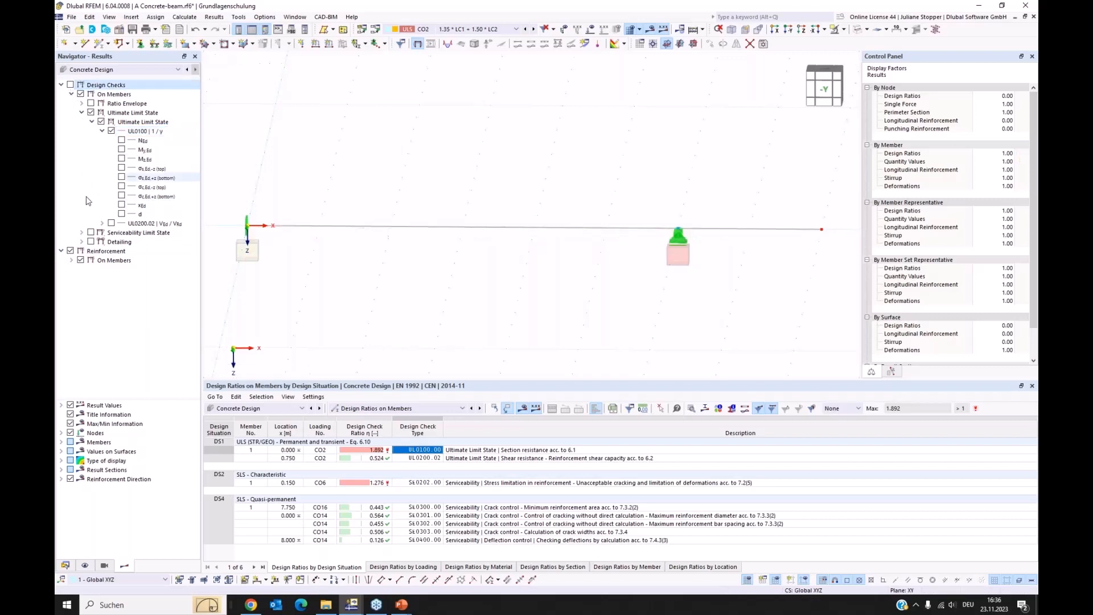
left_click(71, 260)
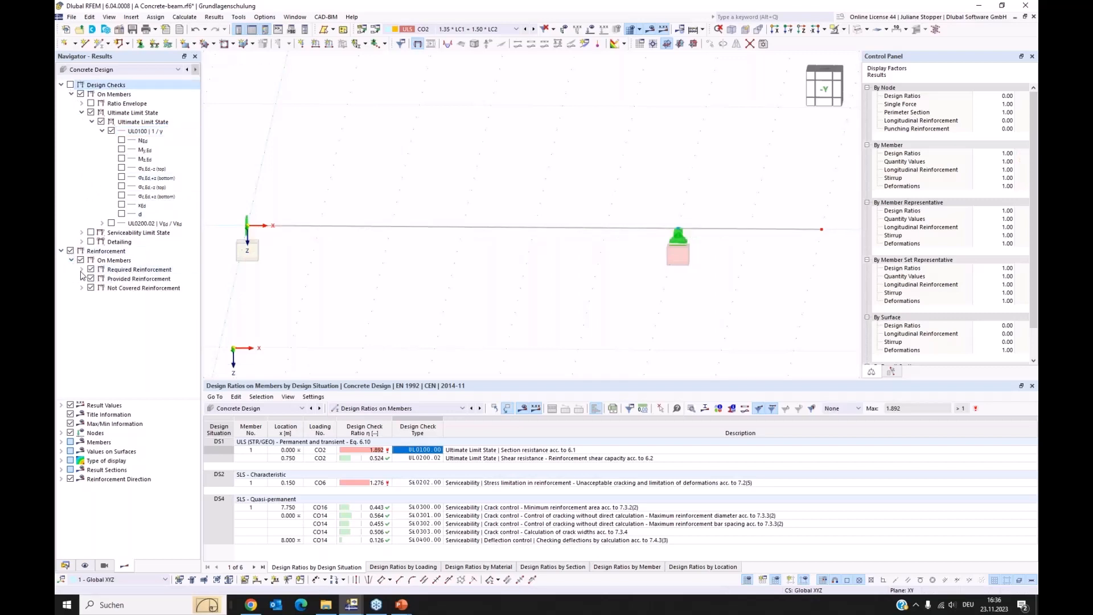
left_click(82, 269)
left_click(92, 278)
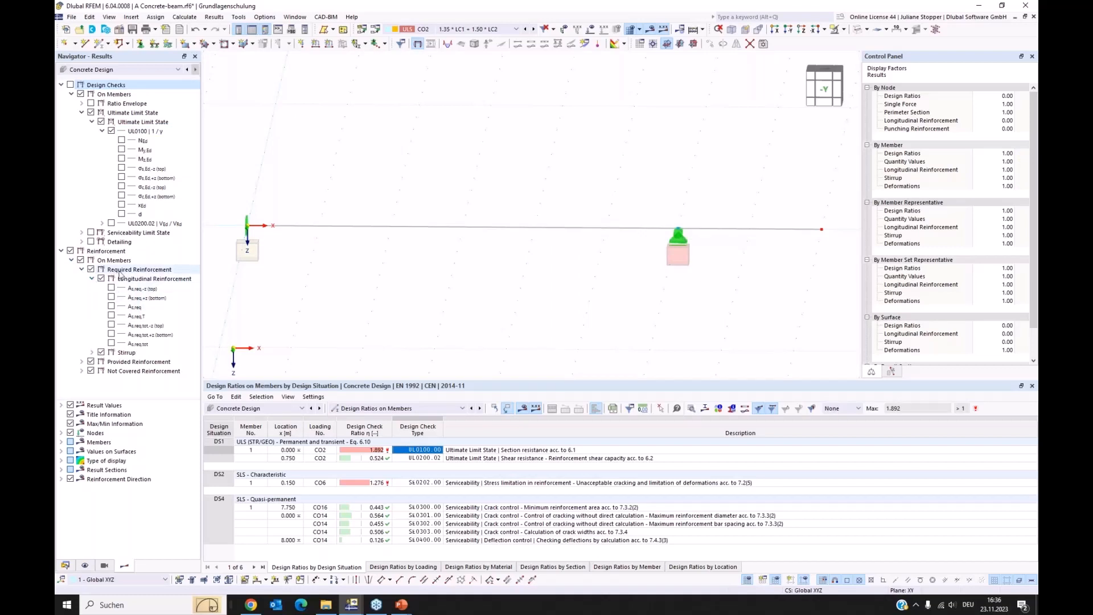
left_click(112, 288)
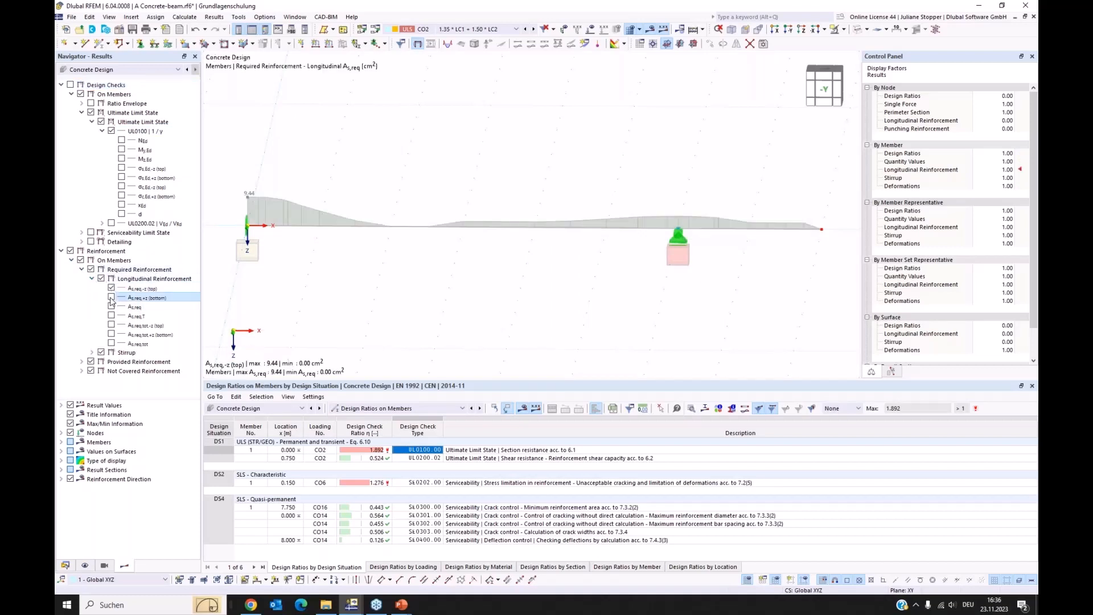
left_click(111, 298)
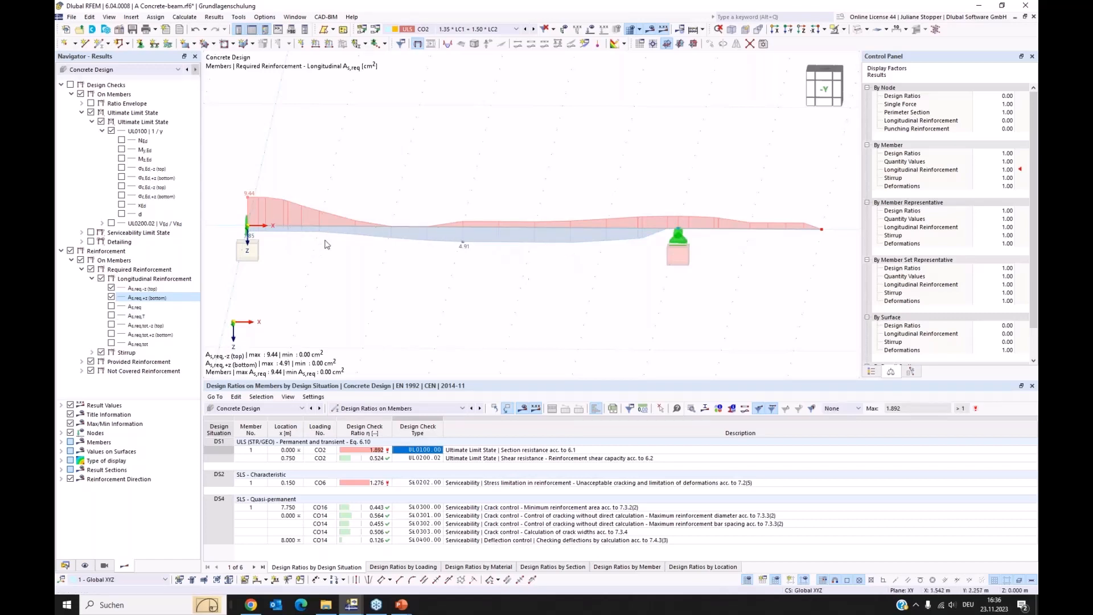
Step: List the provided longitudinal reinforcement results available for the beam
left_click(82, 362)
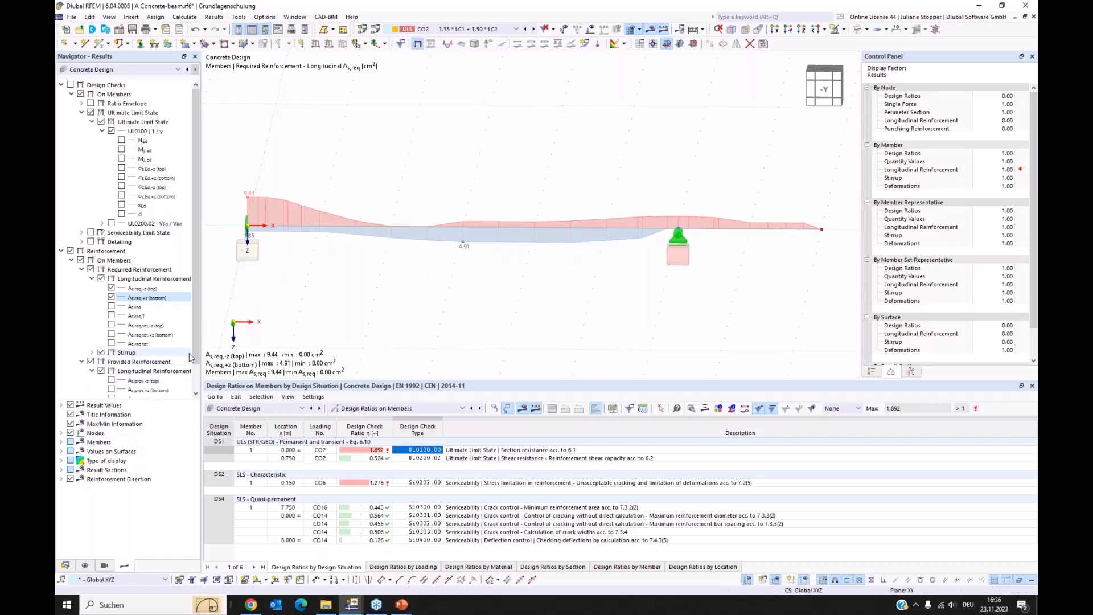
scroll(182, 358, "down", 1)
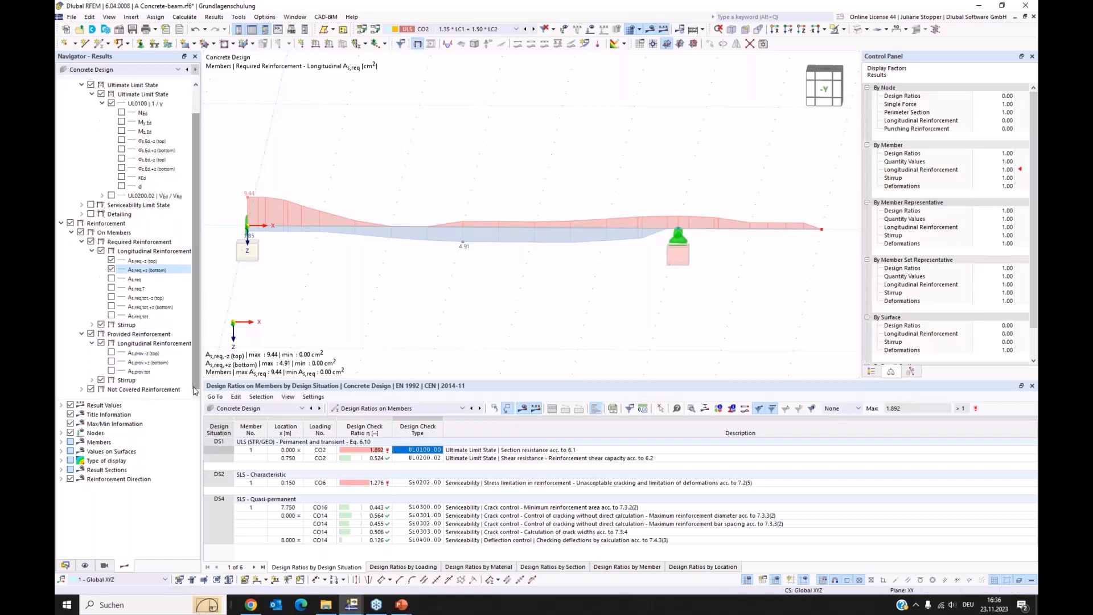
Step: Display the provided longitudinal reinforcement at the top and bottom of the beam together with the required reinforcement
left_click(111, 353)
left_click(111, 361)
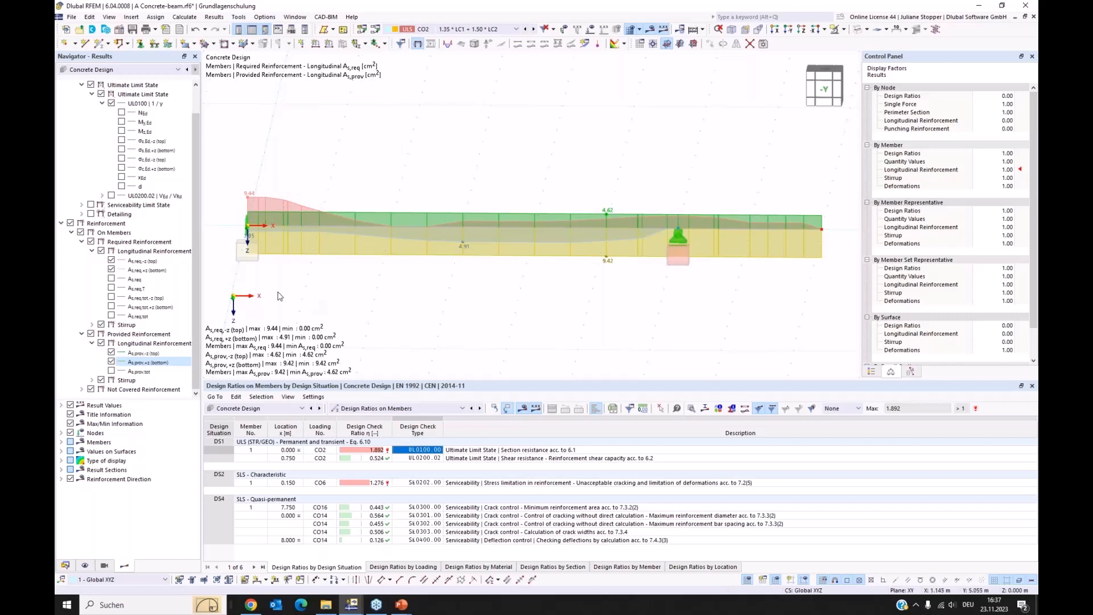
Step: Replace the required and provided reinforcement diagrams with the not covered longitudinal reinforcement at the top and bottom
left_click(81, 333)
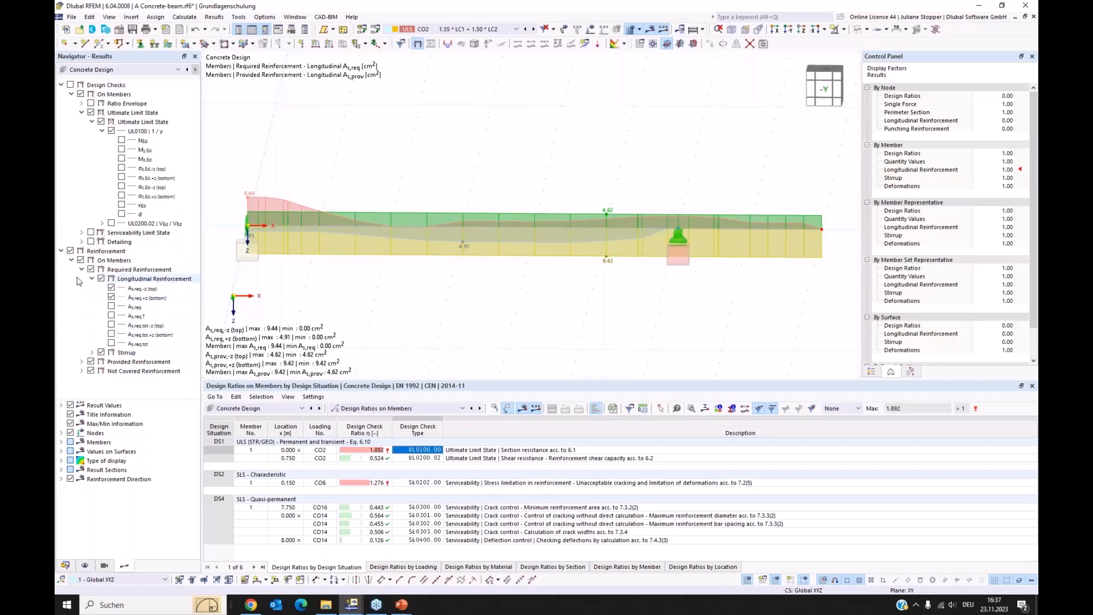
left_click(81, 269)
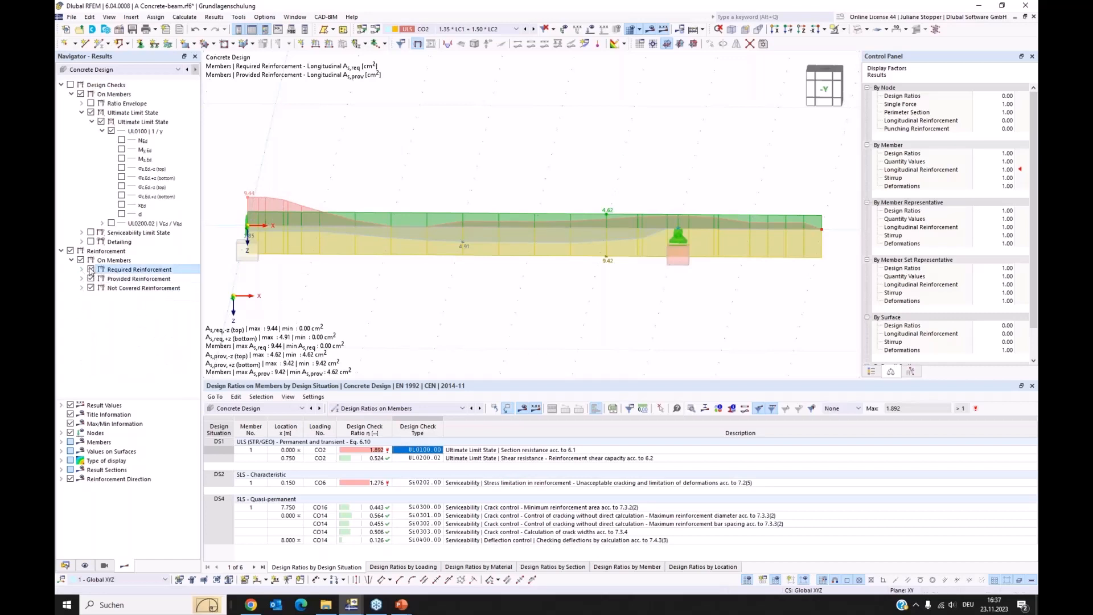
left_click(91, 269)
left_click(91, 278)
left_click(82, 287)
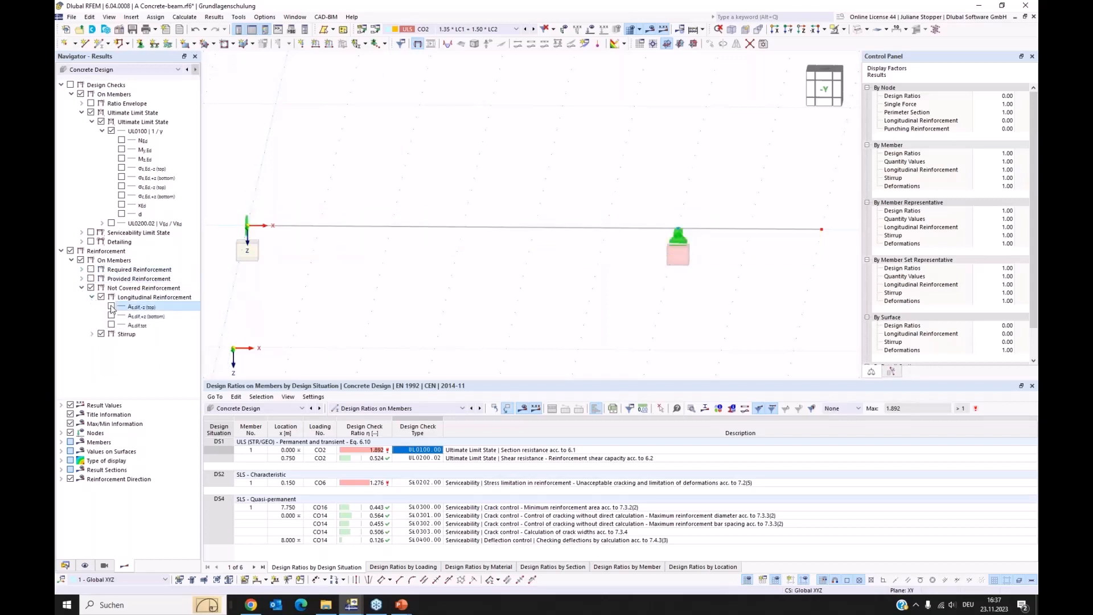
left_click(111, 307)
left_click(112, 317)
left_click(112, 316)
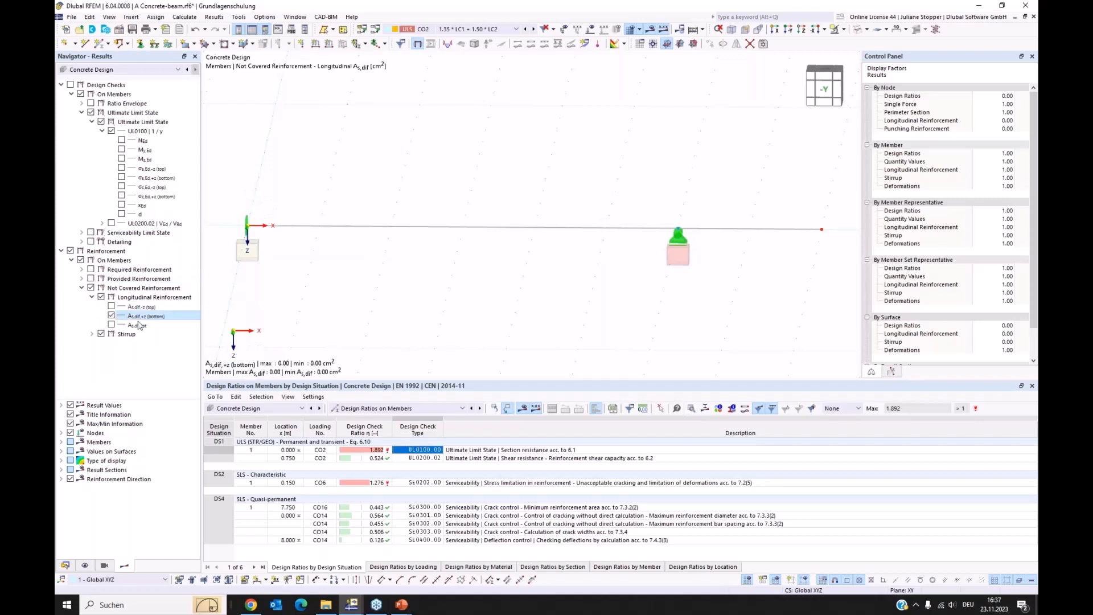
left_click(111, 306)
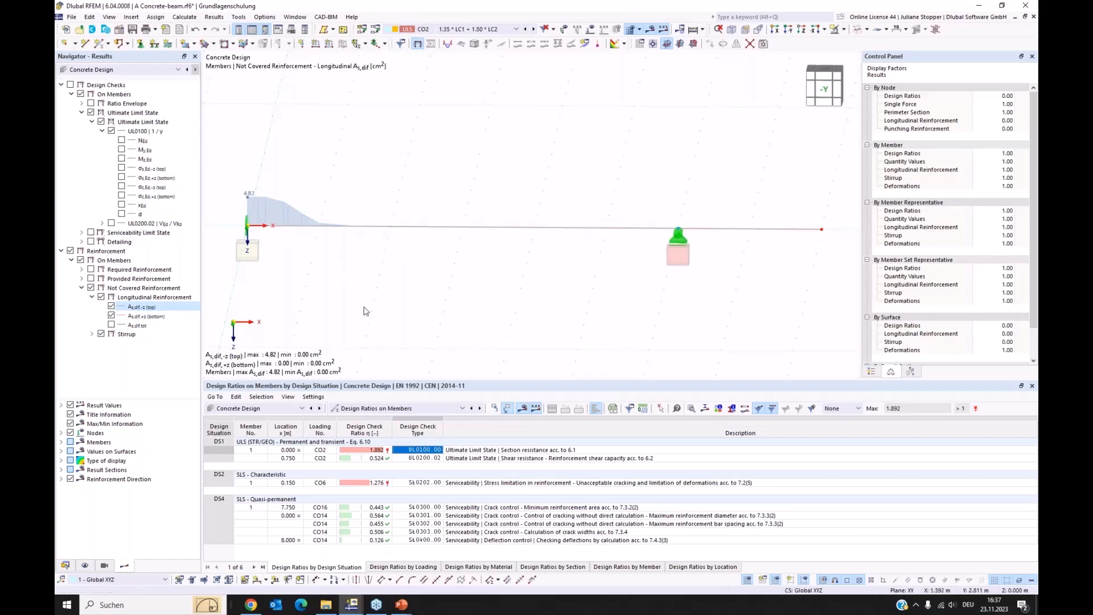
Step: Open the beam member for editing and add a second longitudinal reinforcement item with the Unsymmetrical rebar type
left_click(410, 229)
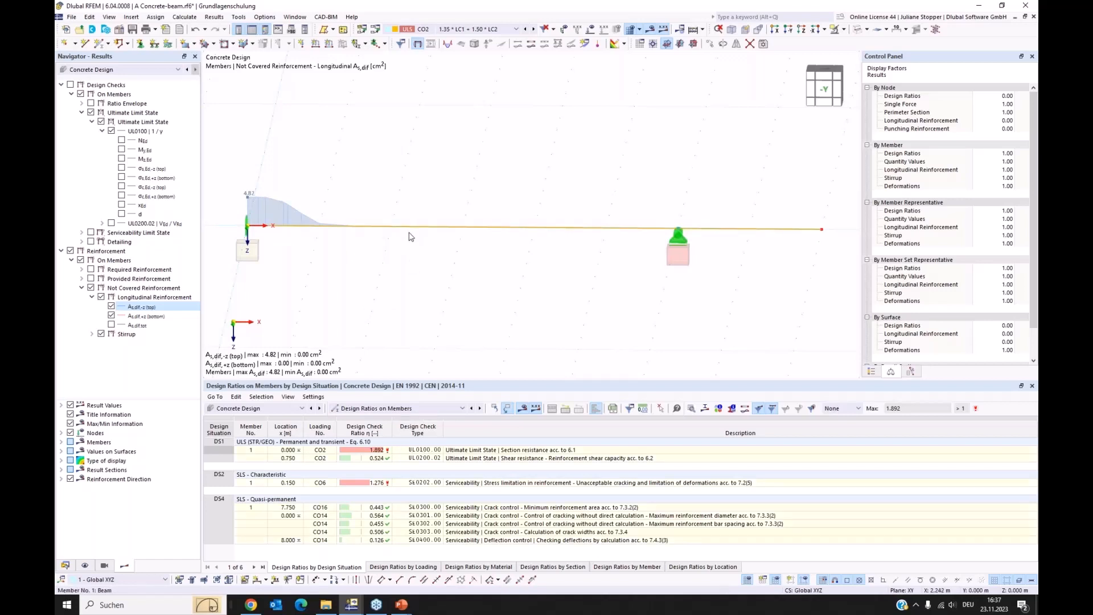
double_click(410, 230)
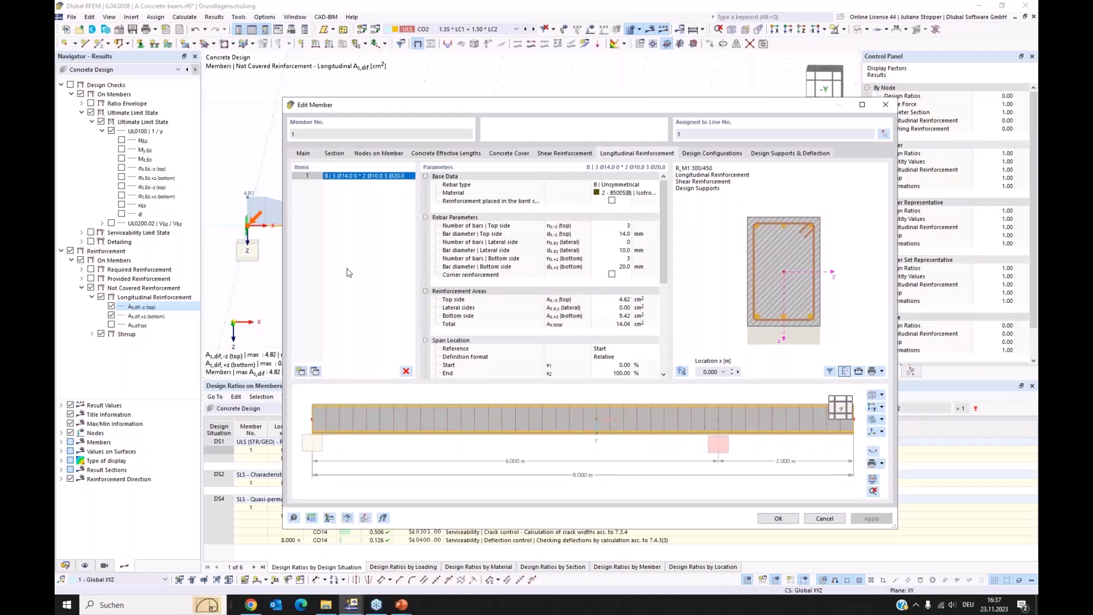
left_click(639, 186)
left_click(642, 186)
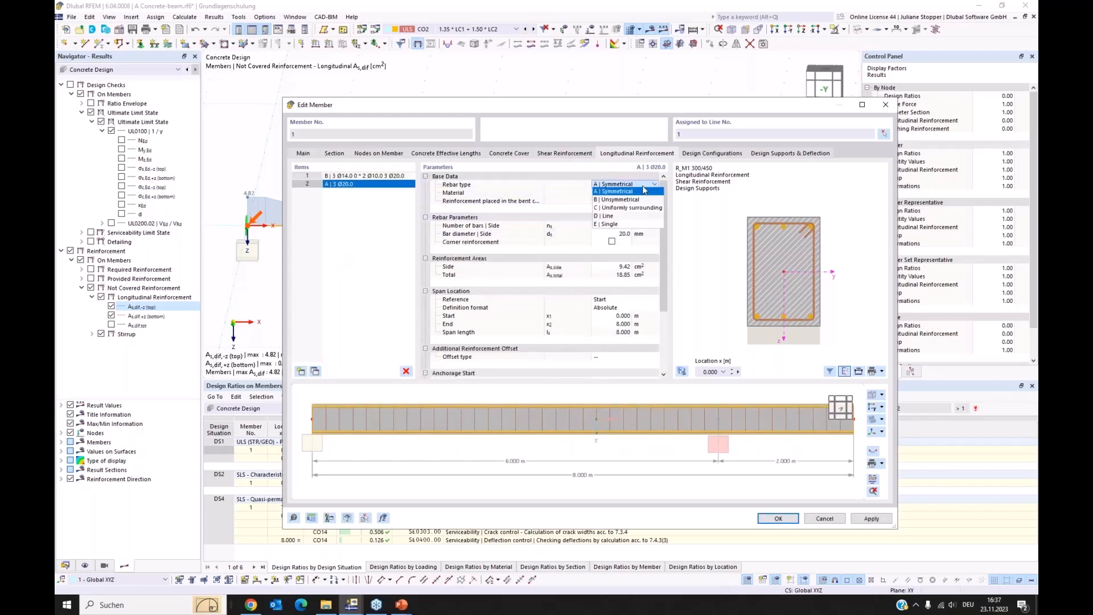
left_click(641, 200)
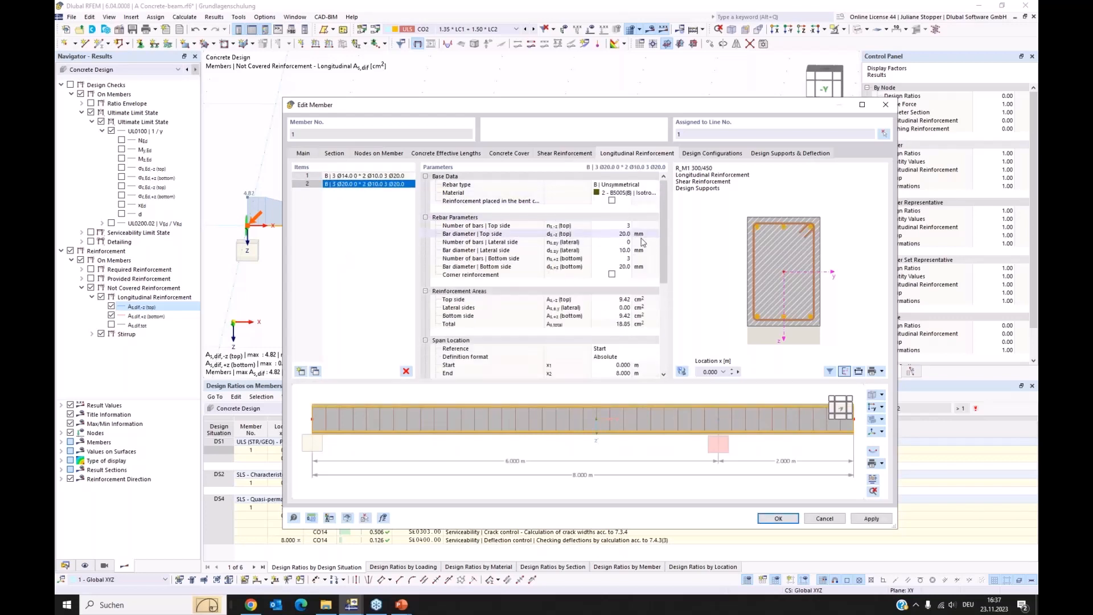
Step: Set the second reinforcement item to 0 bottom bars and a top bar diameter of 16 mm
left_click(623, 258)
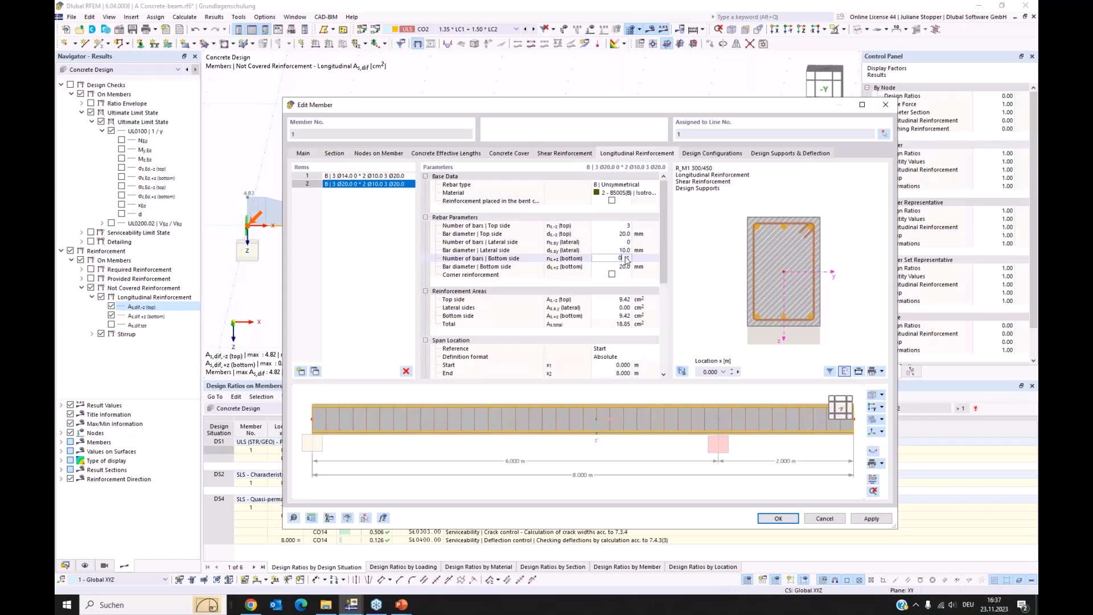
left_click(625, 233)
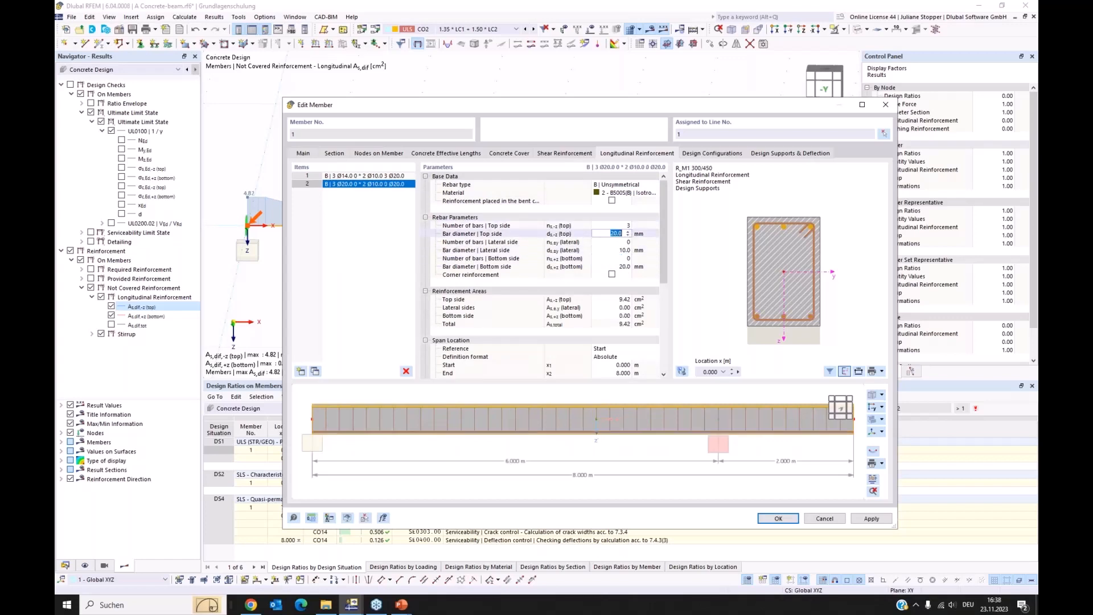
left_click(628, 236)
left_click(628, 231)
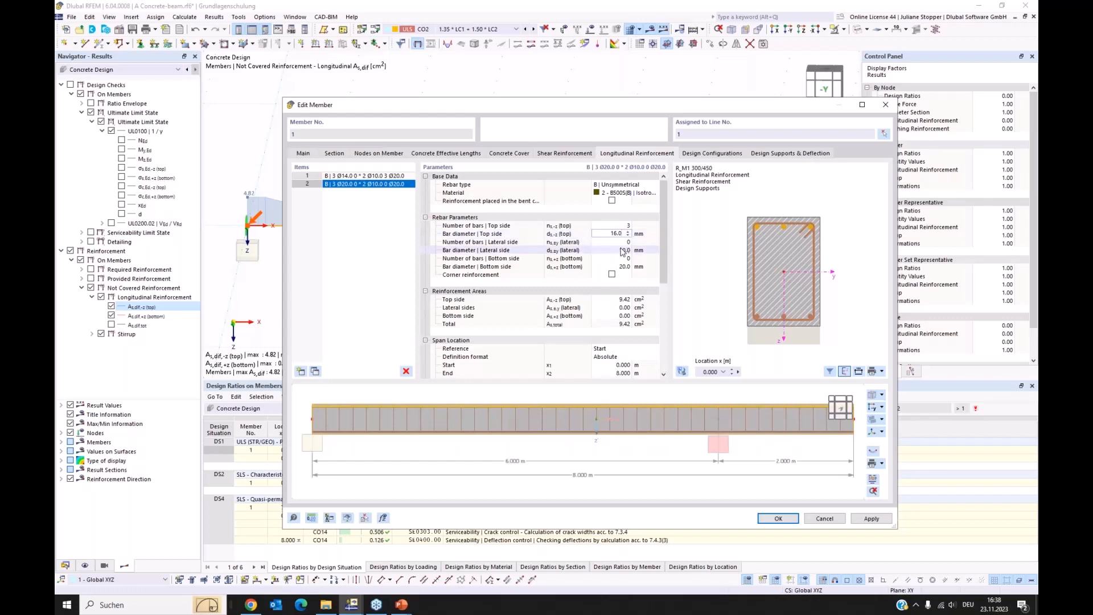
double_click(628, 237)
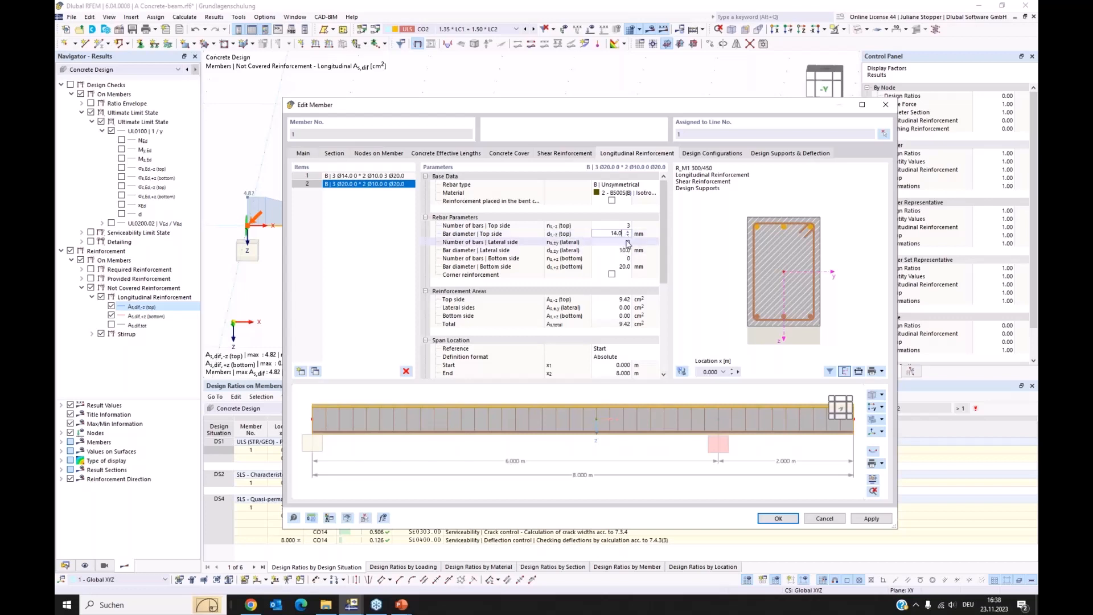
left_click(626, 242)
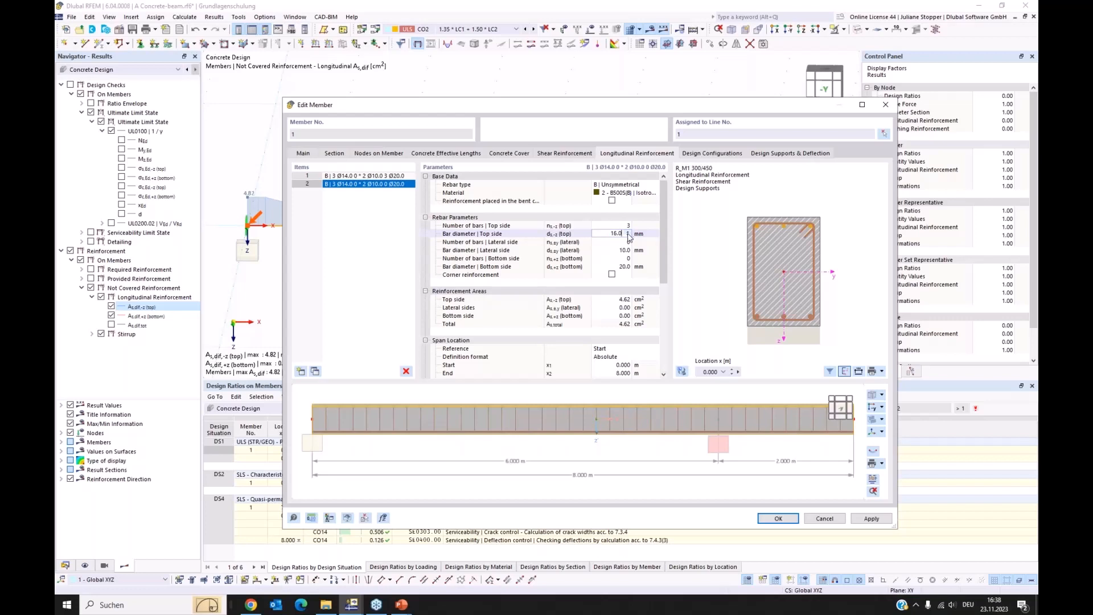
left_click(647, 298)
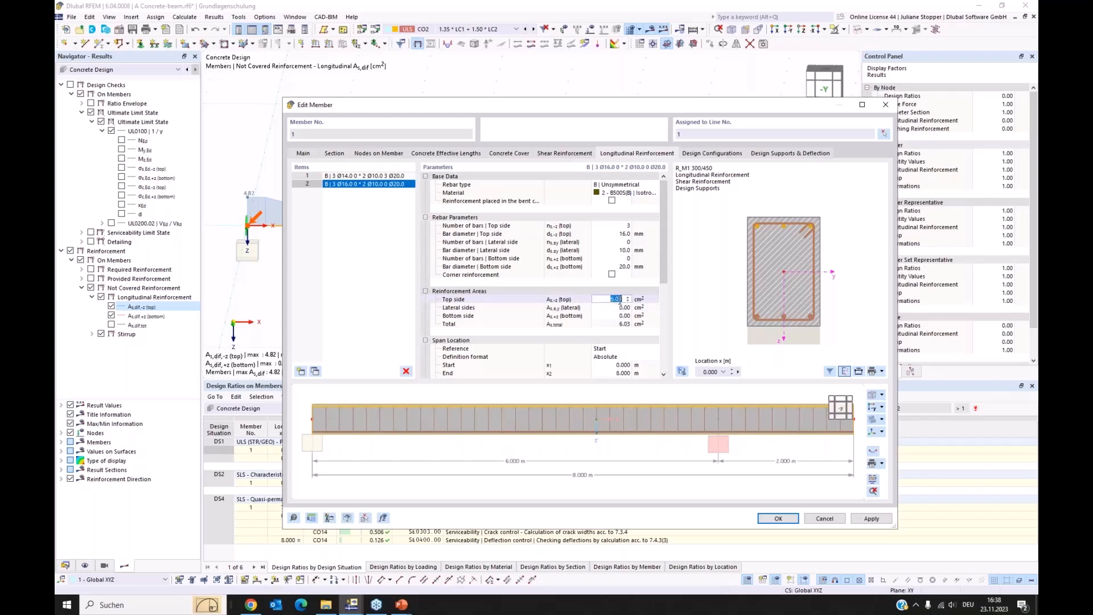
left_click(690, 295)
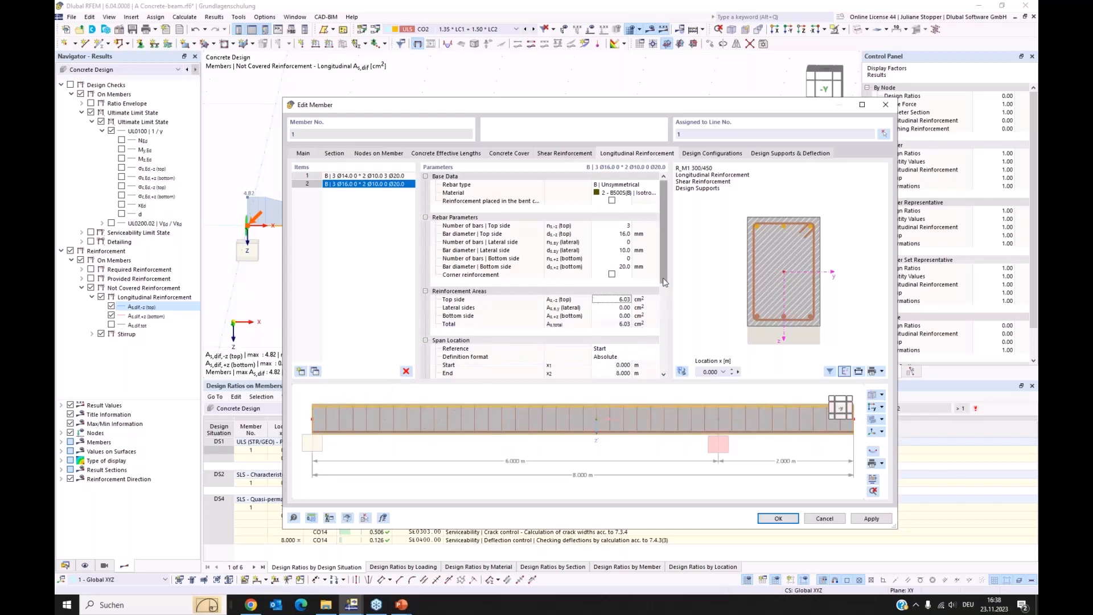
Step: Limit the additional top reinforcement to the start of the beam by setting its span end to 2 m
left_click_drag(663, 283, 663, 311)
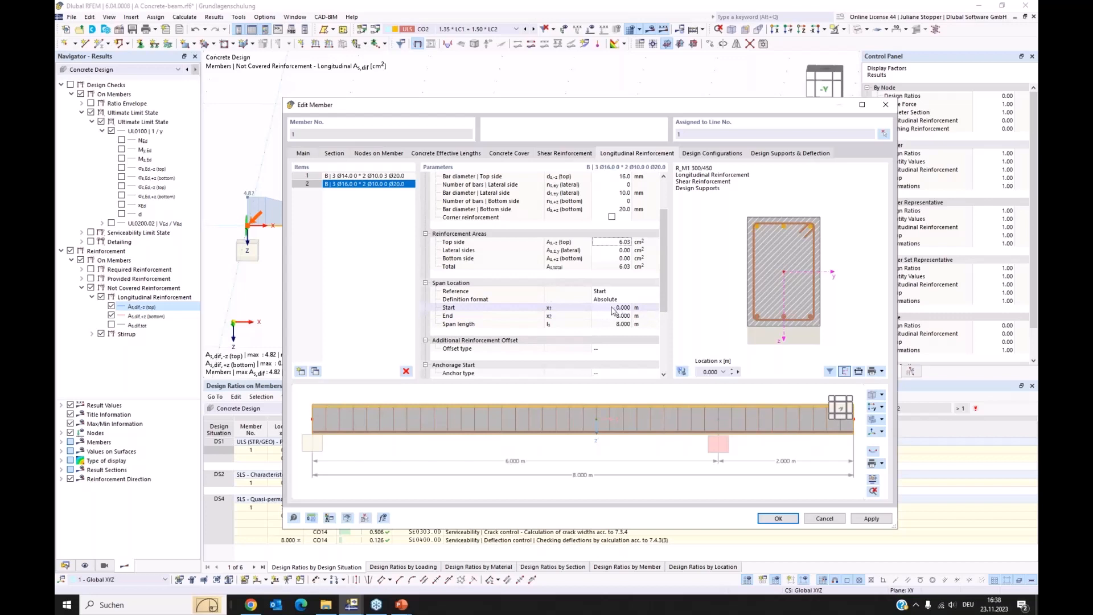
left_click(612, 315)
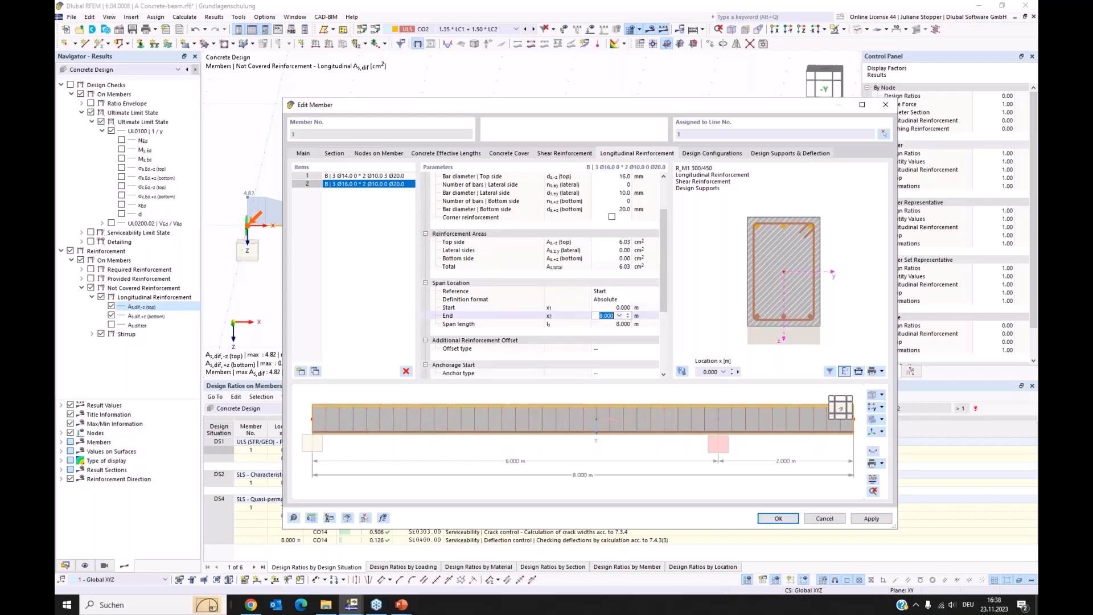
type("1,5")
left_click(621, 324)
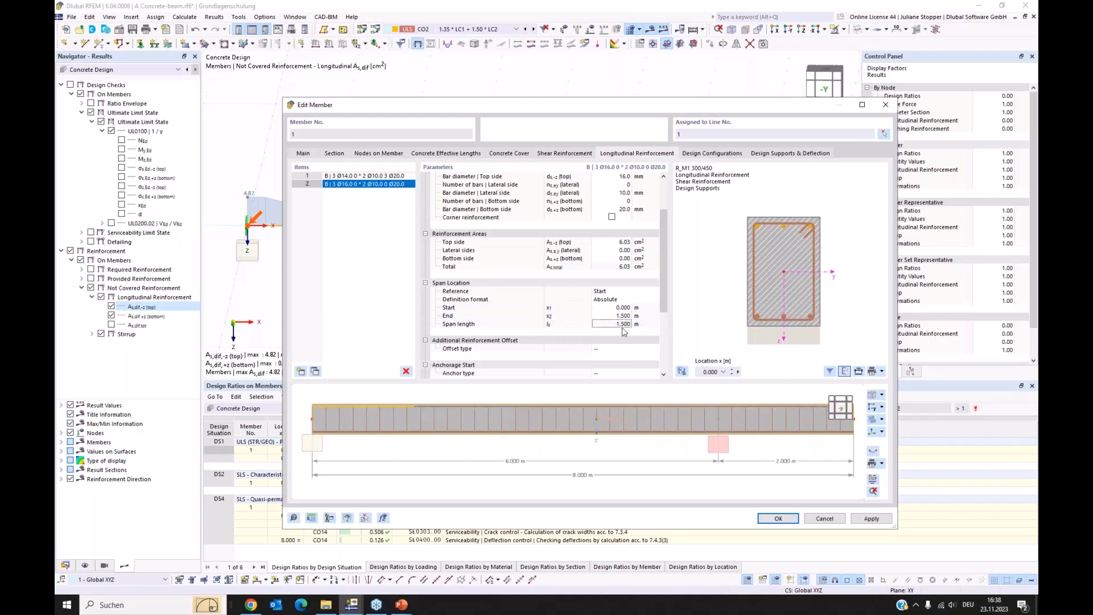
left_click(618, 316)
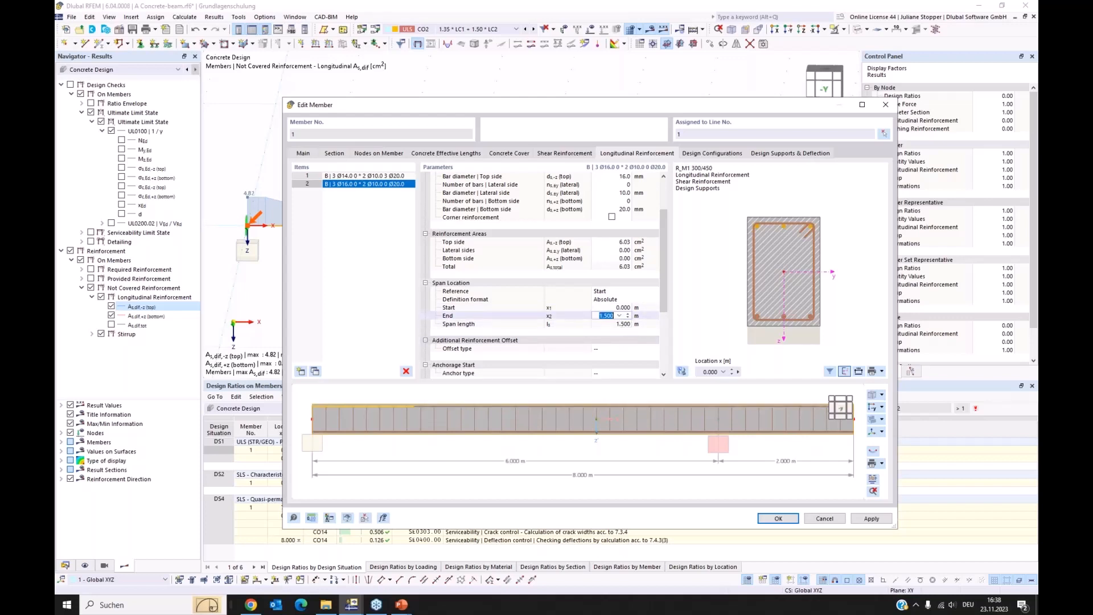
type("2")
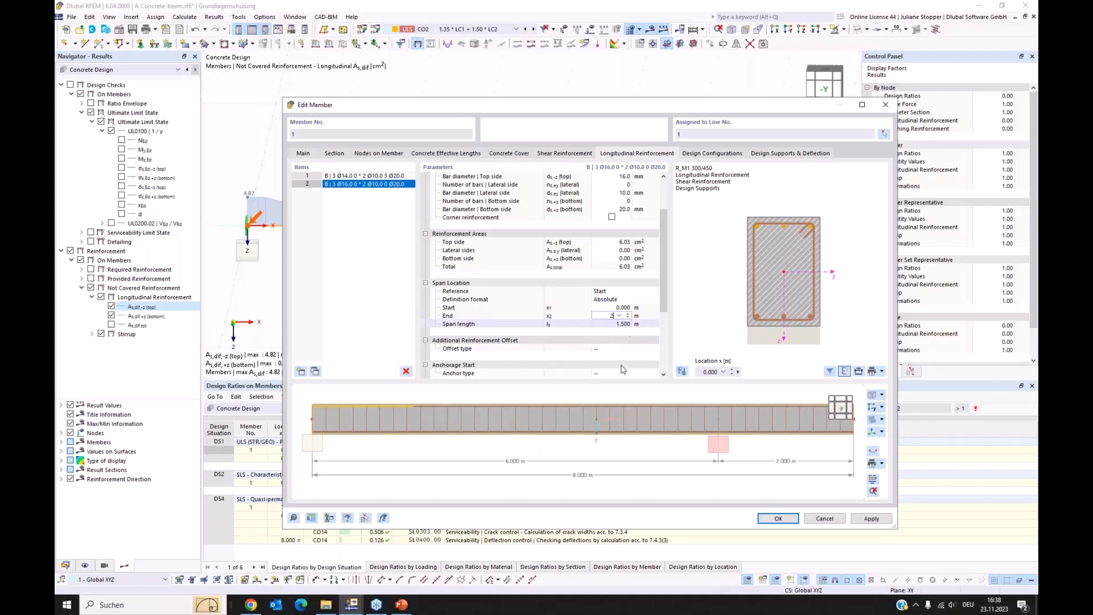
key("Return")
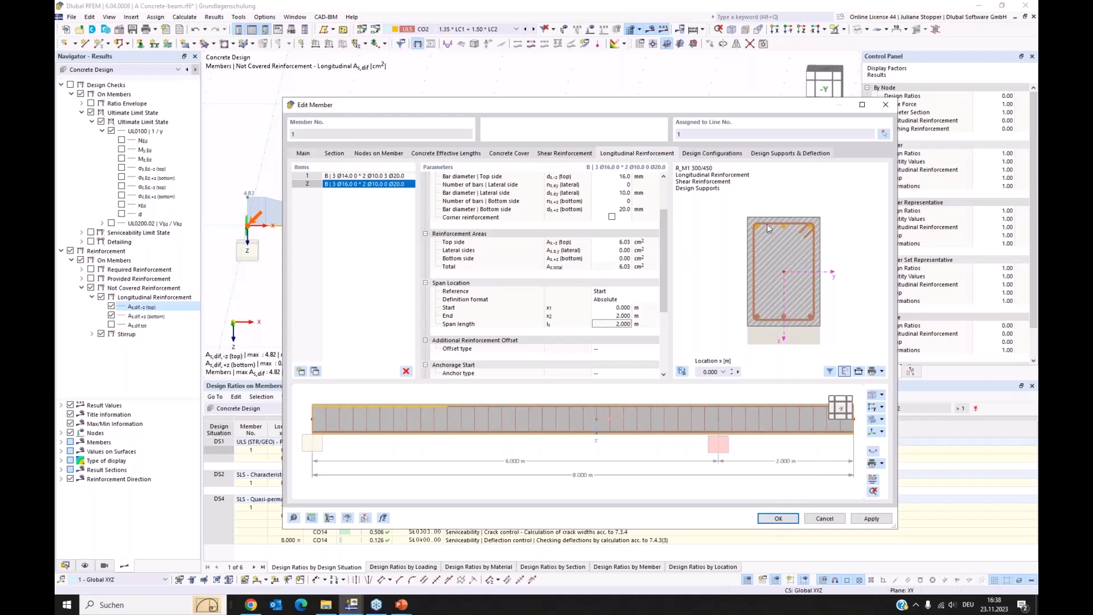
Step: Offset the additional reinforcement From Stirrup by 30 mm on the top side and apply the member changes
left_click_drag(661, 248, 663, 280)
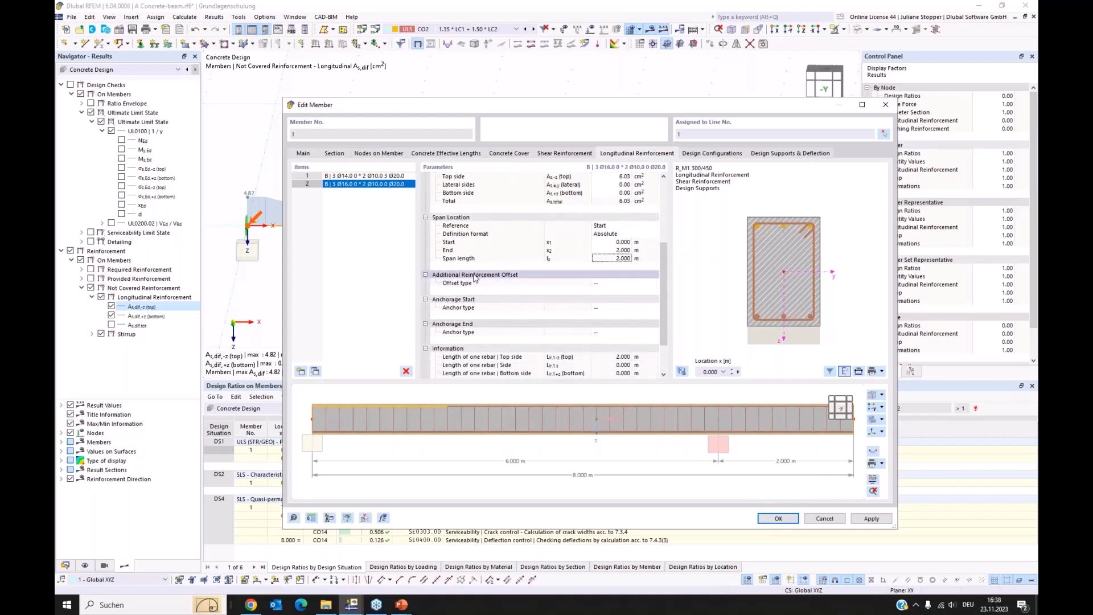
left_click(612, 284)
left_click(655, 284)
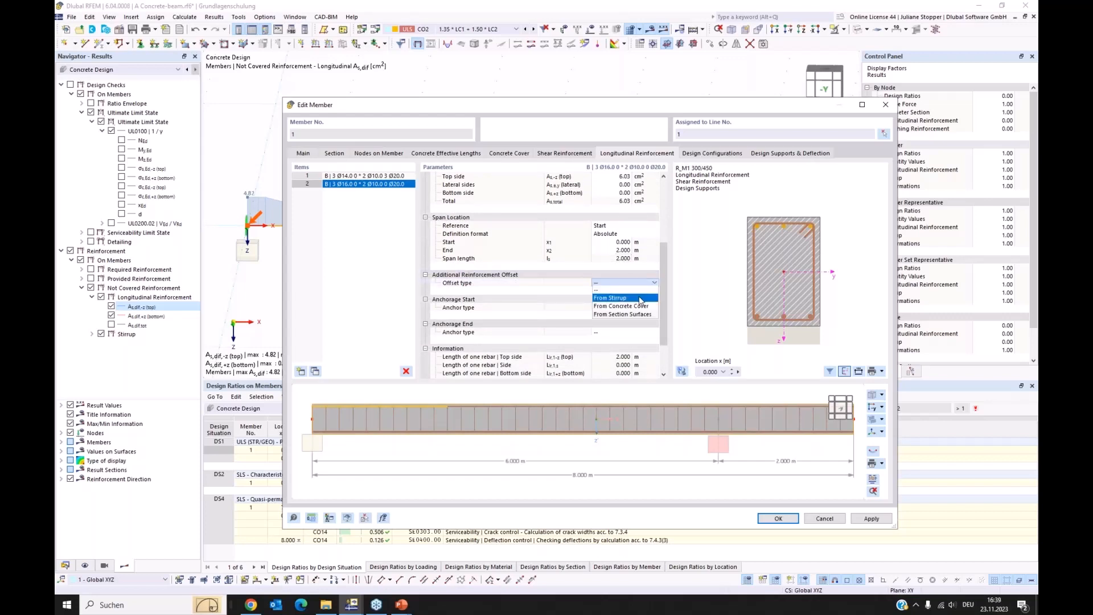
left_click(640, 298)
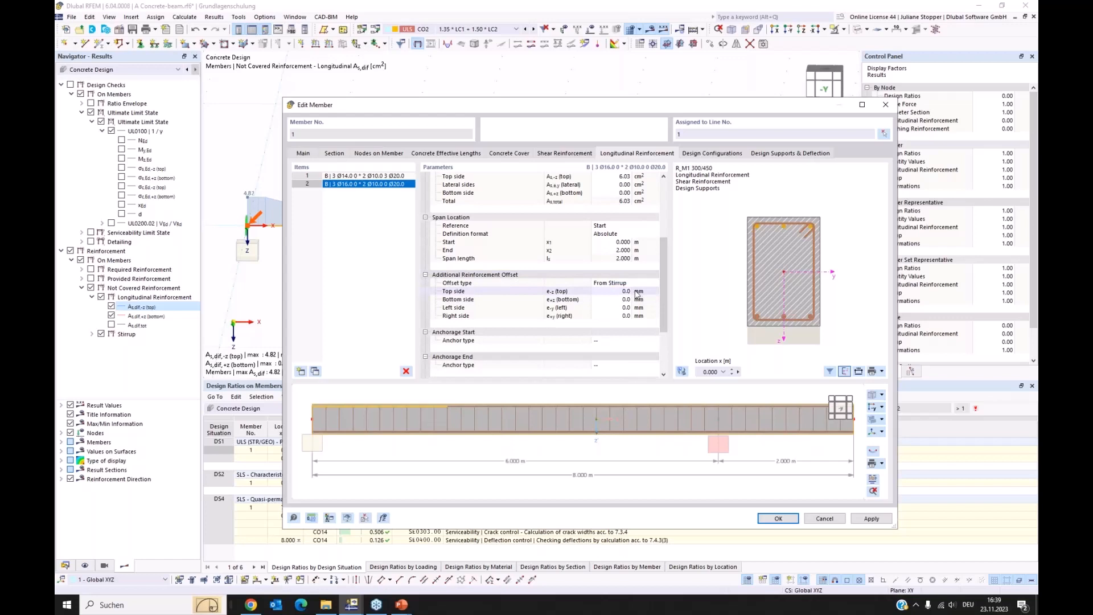
left_click(628, 290)
type("10")
left_click(628, 290)
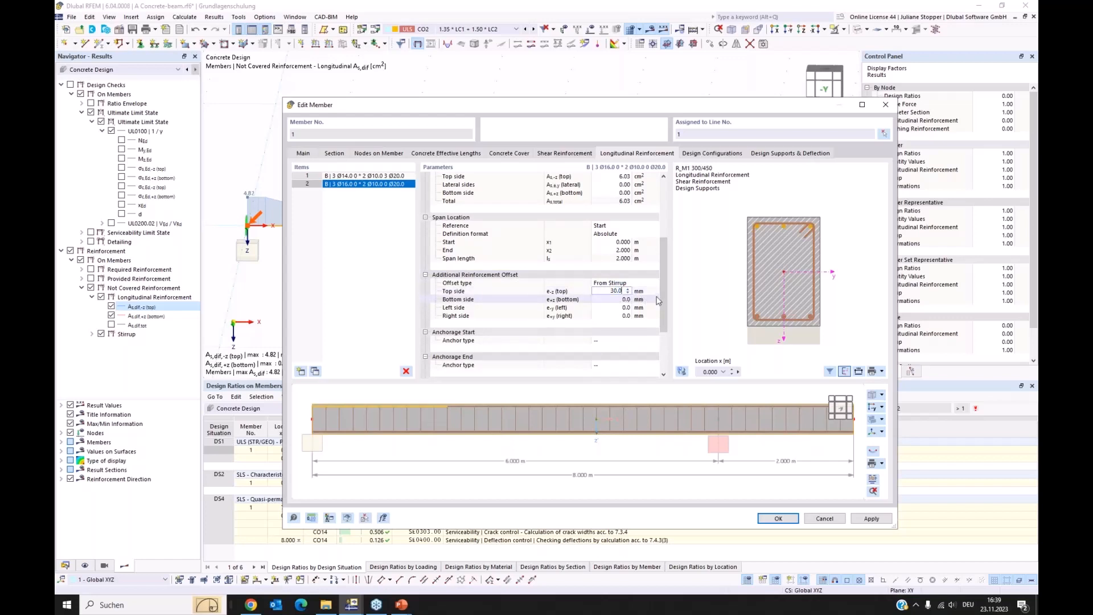
left_click(636, 300)
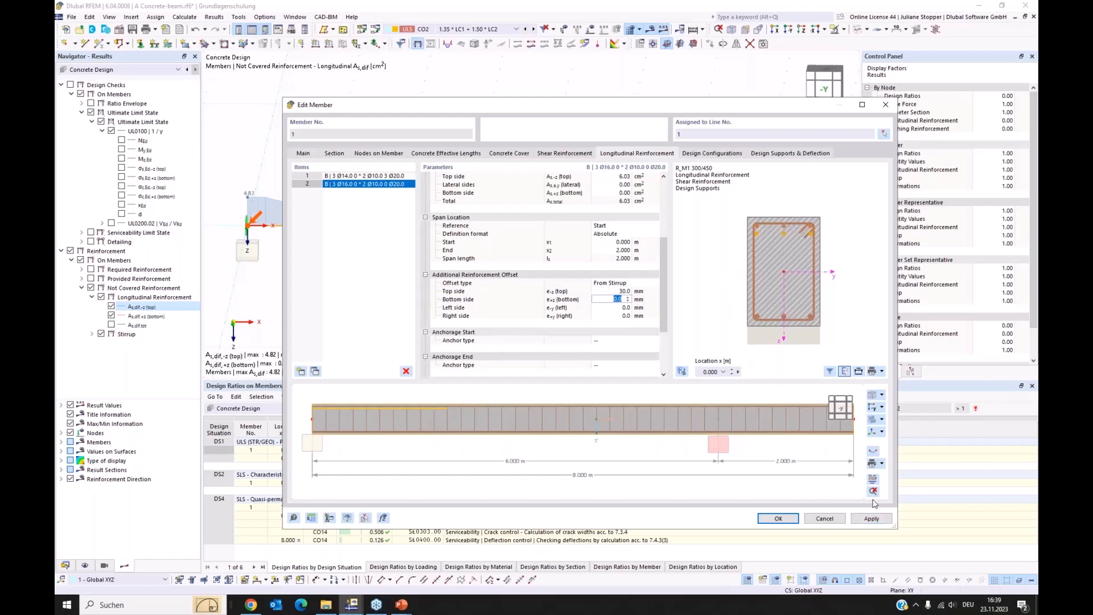
left_click(869, 519)
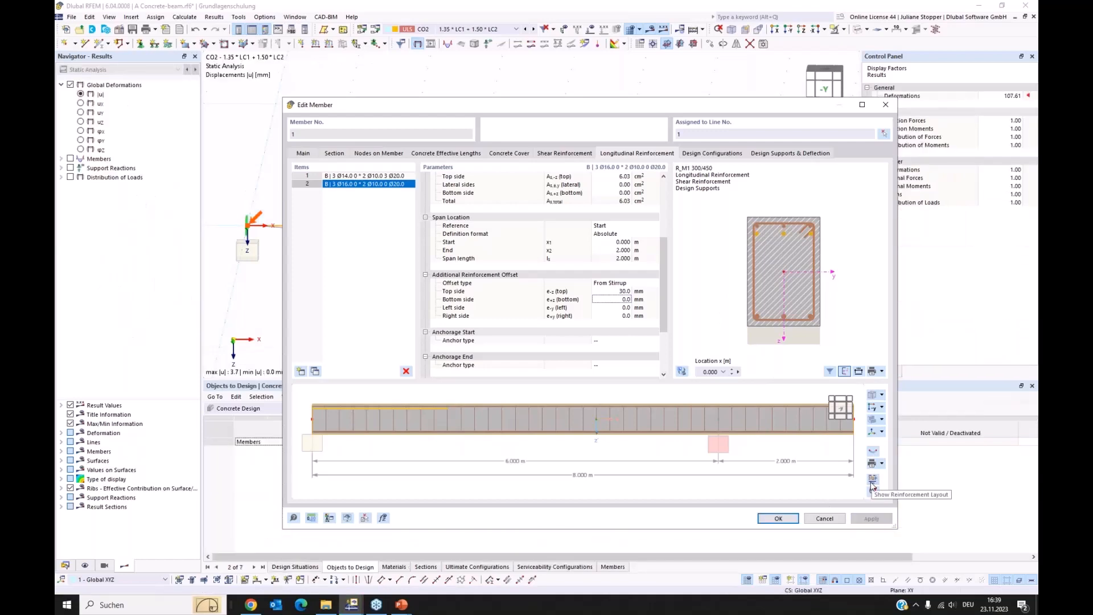
Step: Examine the beam's reinforcement layout drawing, including the additional top bars, and finish editing the member
left_click(874, 484)
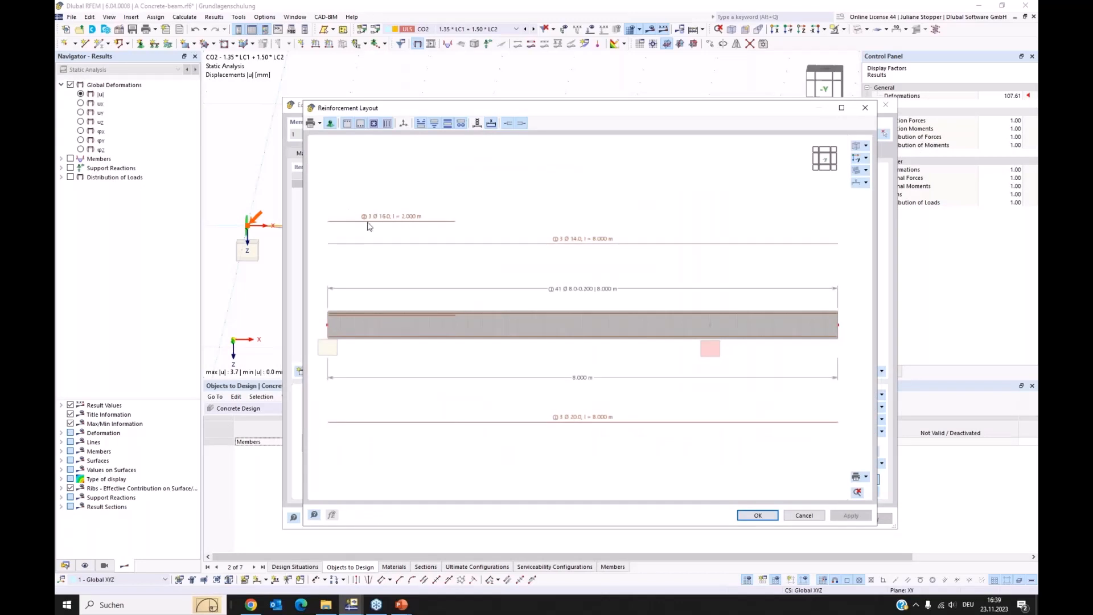
left_click(766, 518)
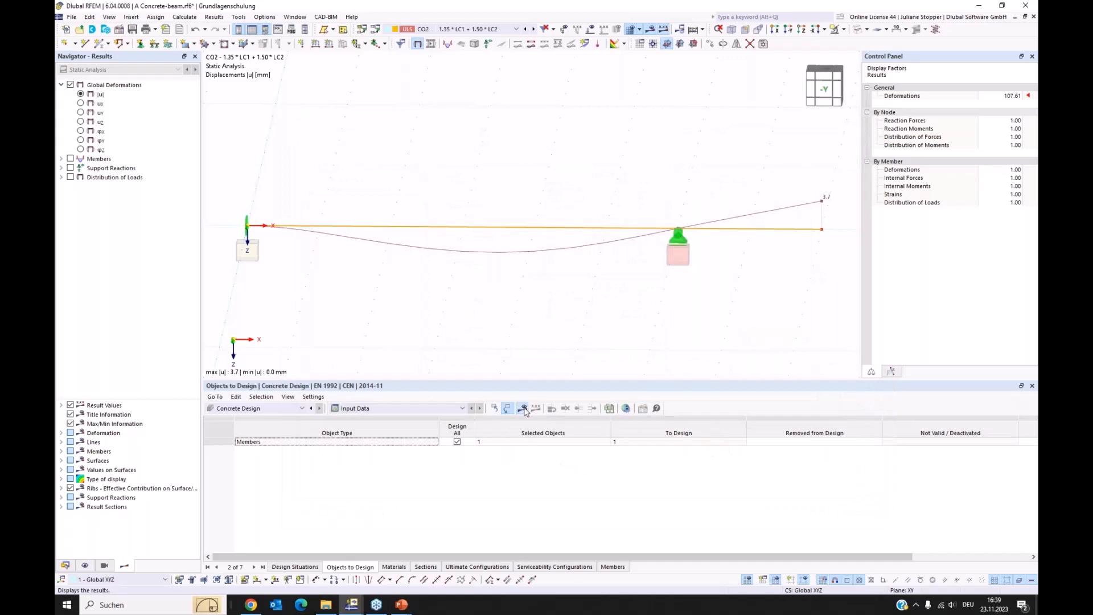
Step: Rerun the concrete design and list the design ratios on members by design situation in an enlarged results table
left_click(523, 409)
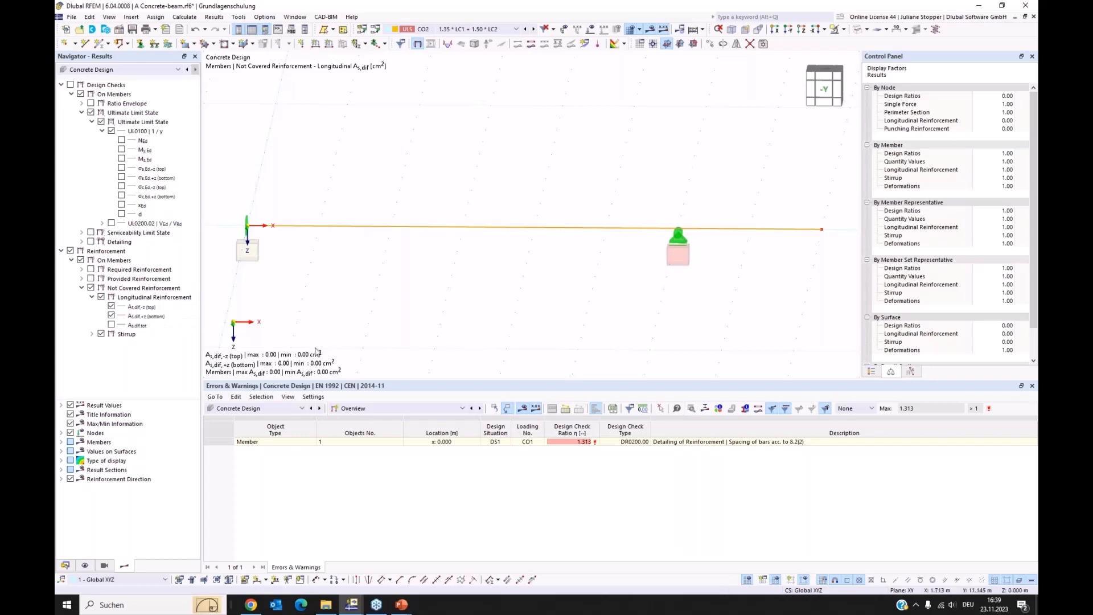
left_click(399, 409)
left_click(392, 439)
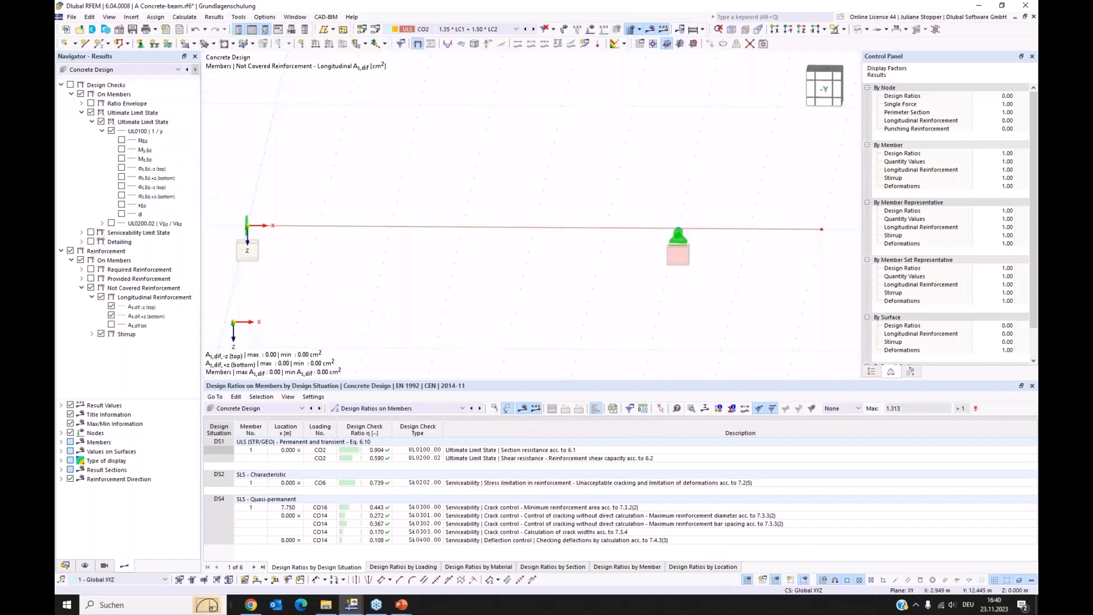
left_click_drag(439, 358, 443, 319)
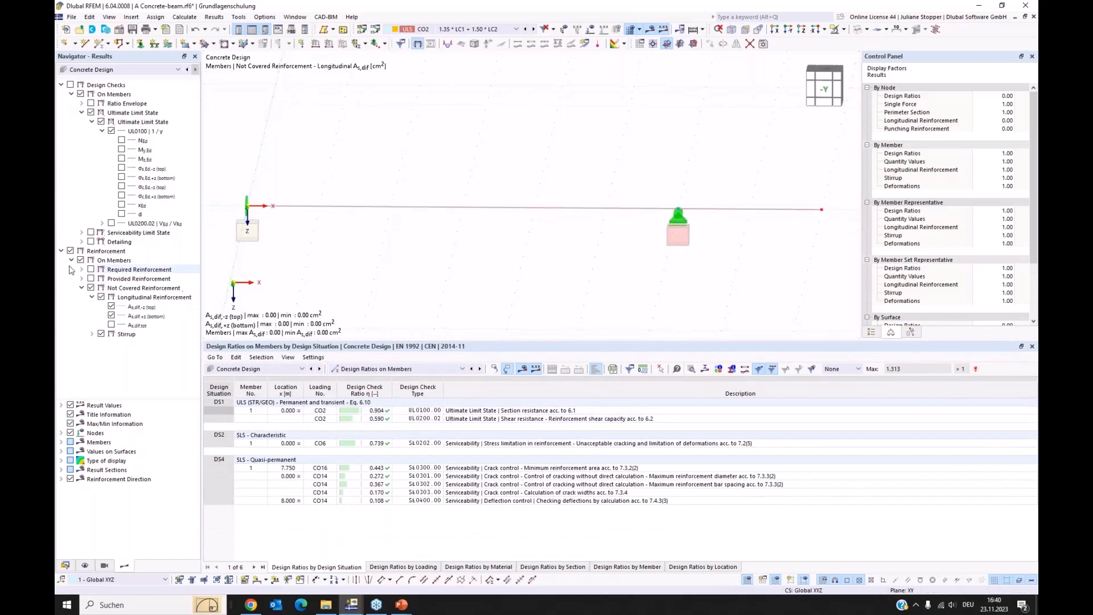
left_click(61, 251)
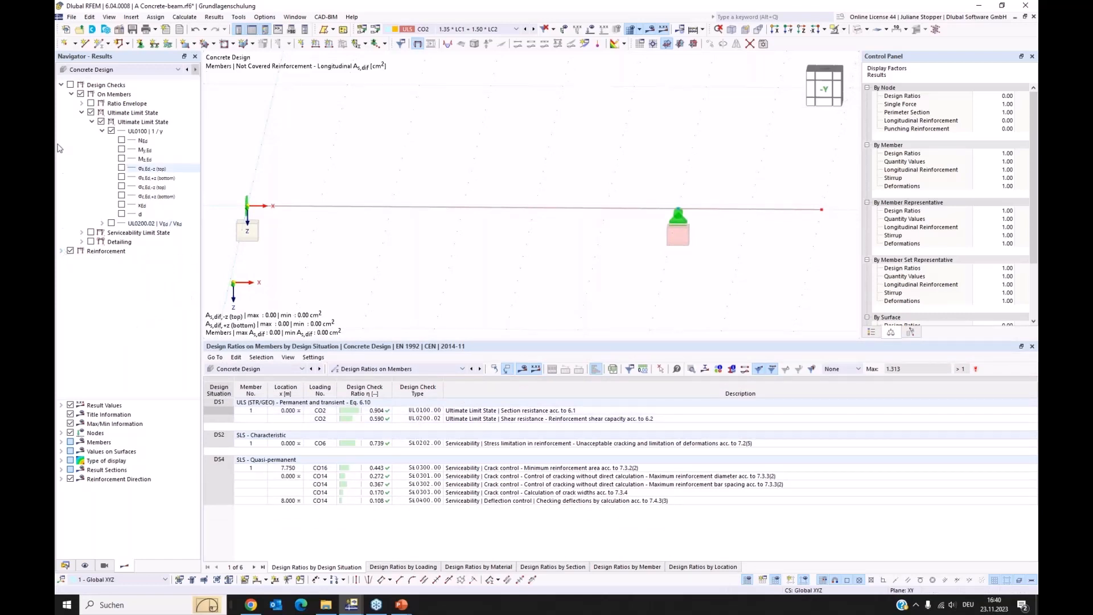
Step: Display the members' design check ratios without the reinforcement results, replacing the UL0100 diagram with UL0200.02 shear and expanding its intermediate results
left_click(70, 85)
left_click(70, 250)
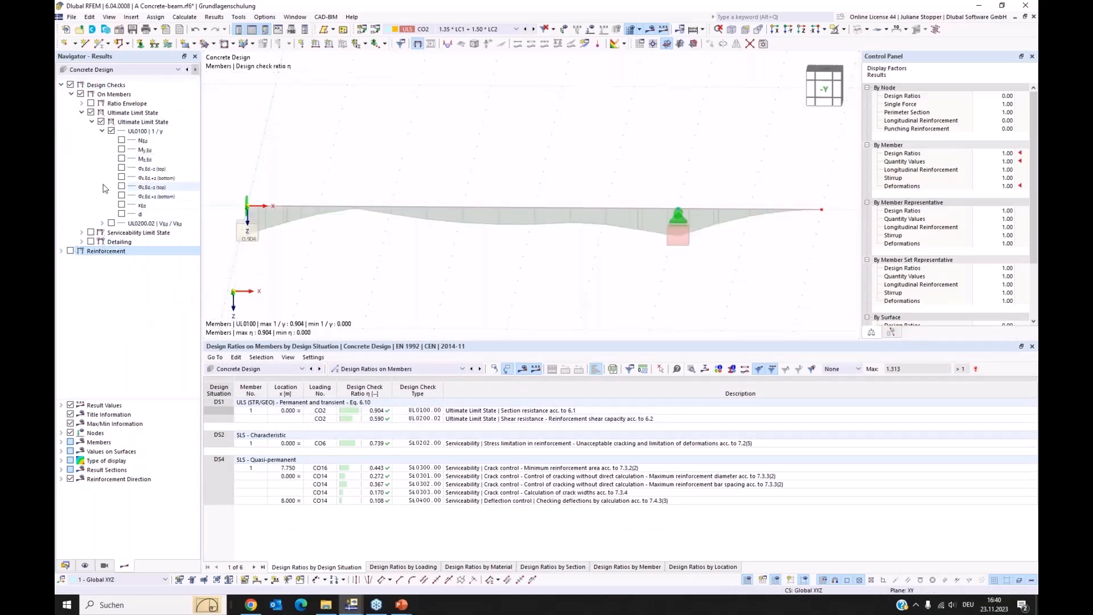
left_click(110, 130)
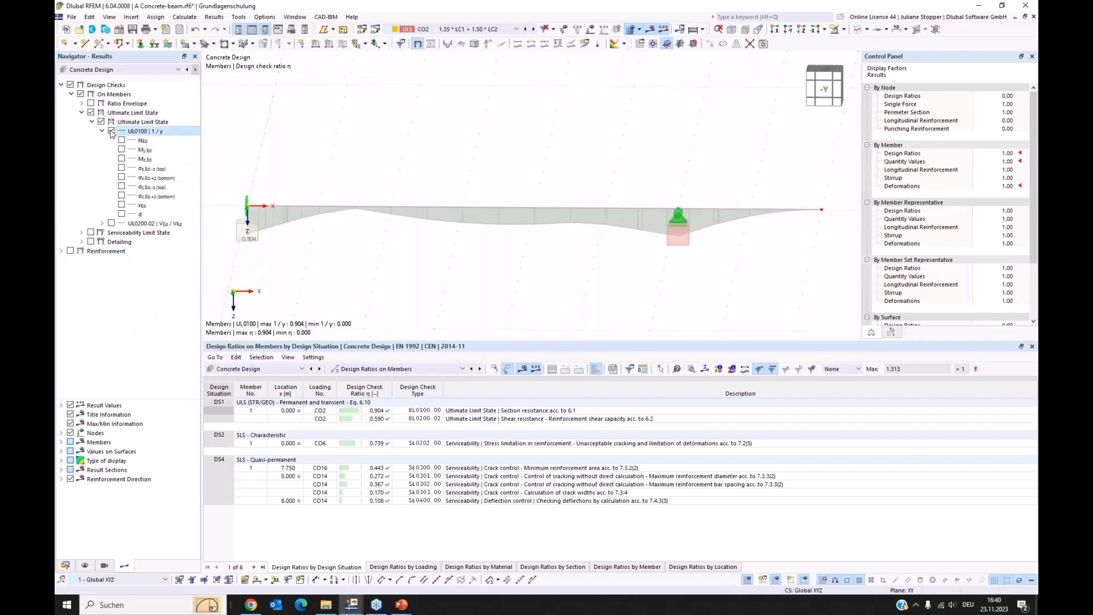
left_click(111, 223)
left_click(102, 223)
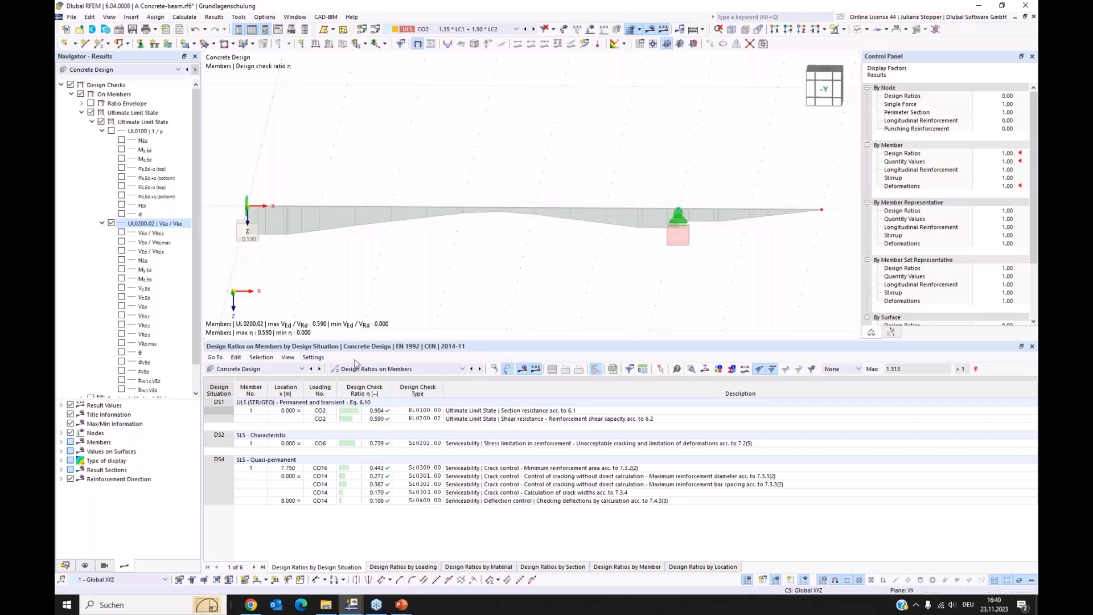
Step: Open the design check details for the UL0200.02 reinforcement shear capacity check and read through its formulas down to the final ratio
left_click(420, 420)
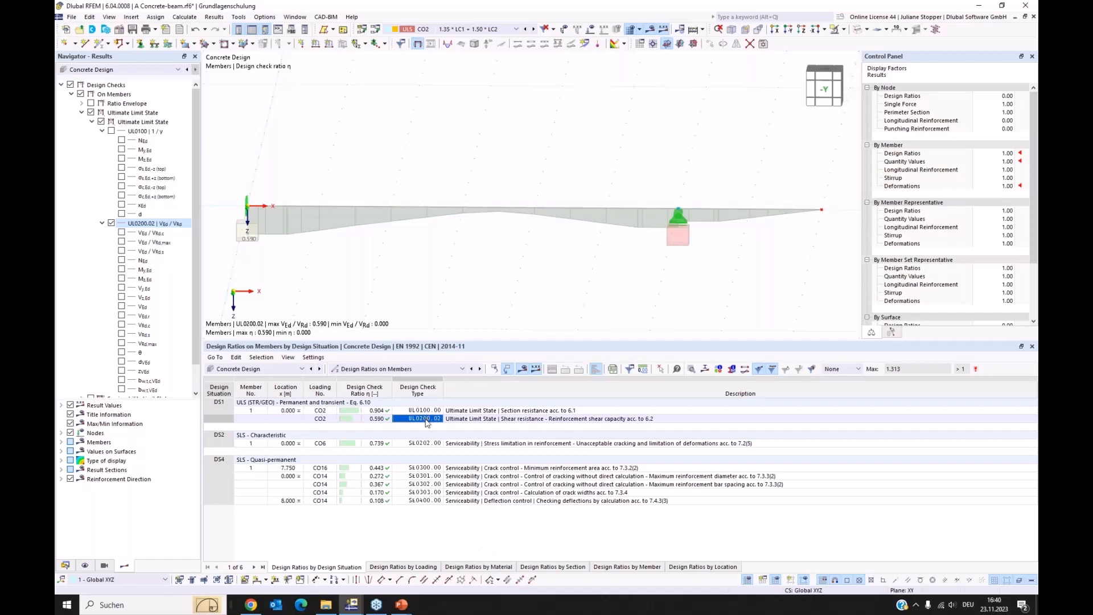
double_click(432, 420)
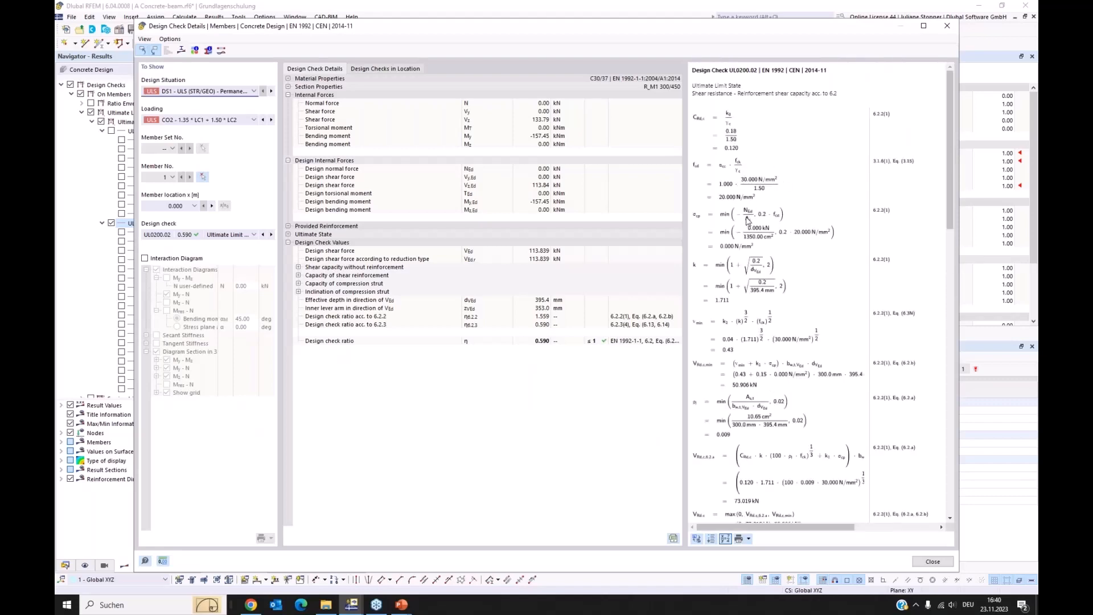
scroll(747, 221, "down", 1)
scroll(749, 222, "down", 3)
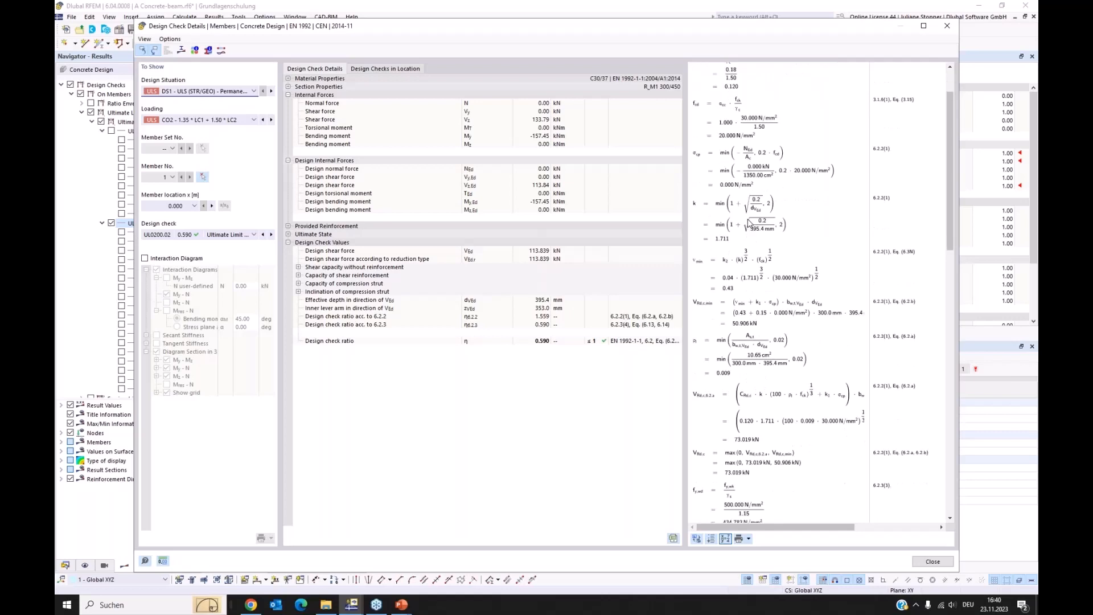
scroll(749, 222, "down", 3)
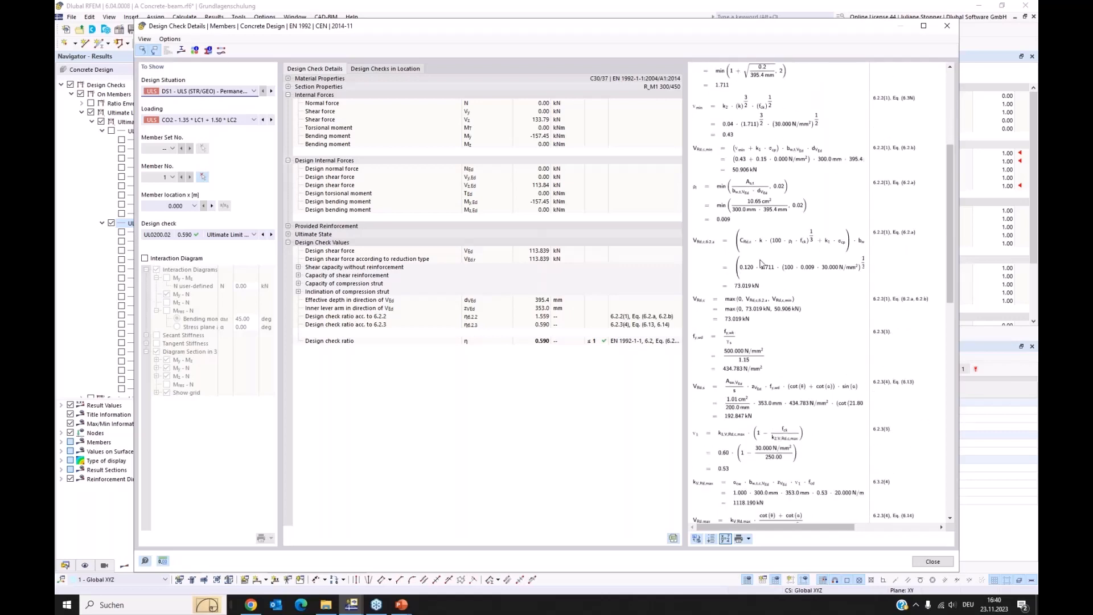
scroll(778, 261, "down", 4)
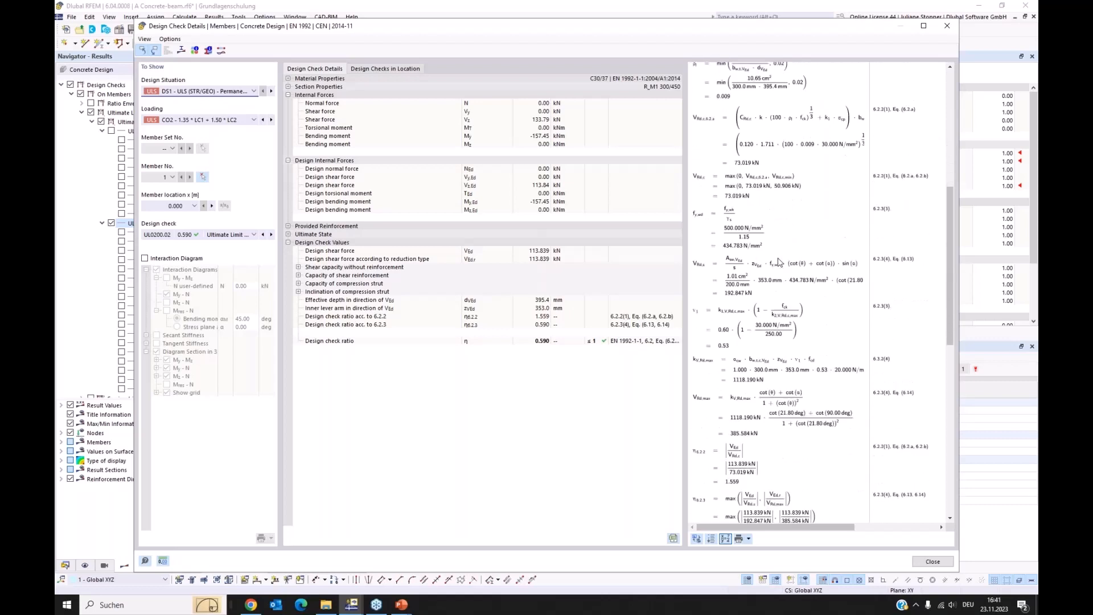
scroll(778, 261, "down", 4)
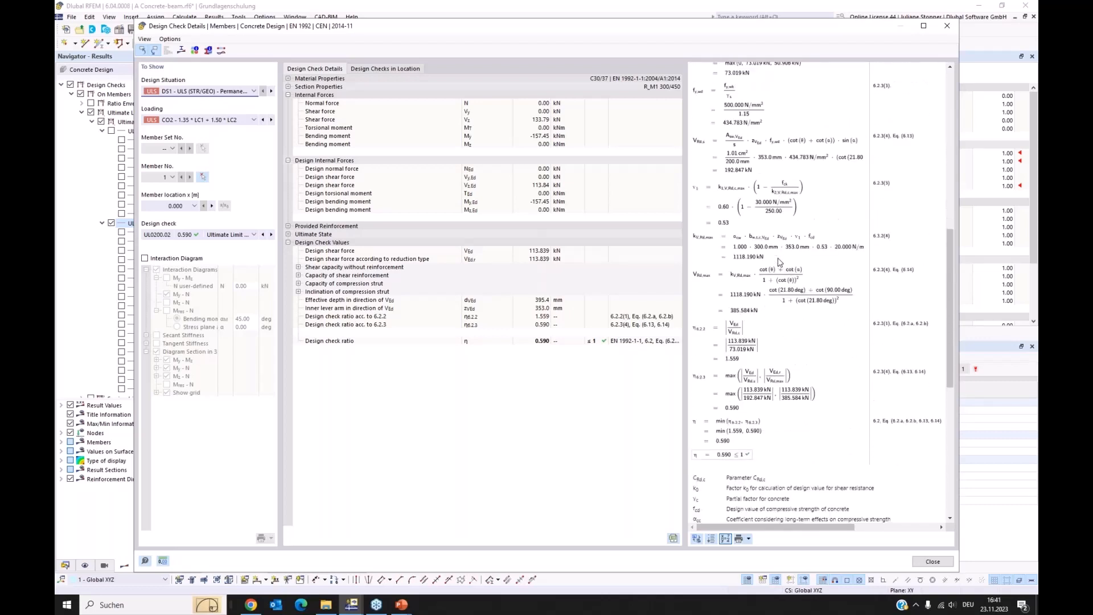
scroll(784, 261, "up", 3)
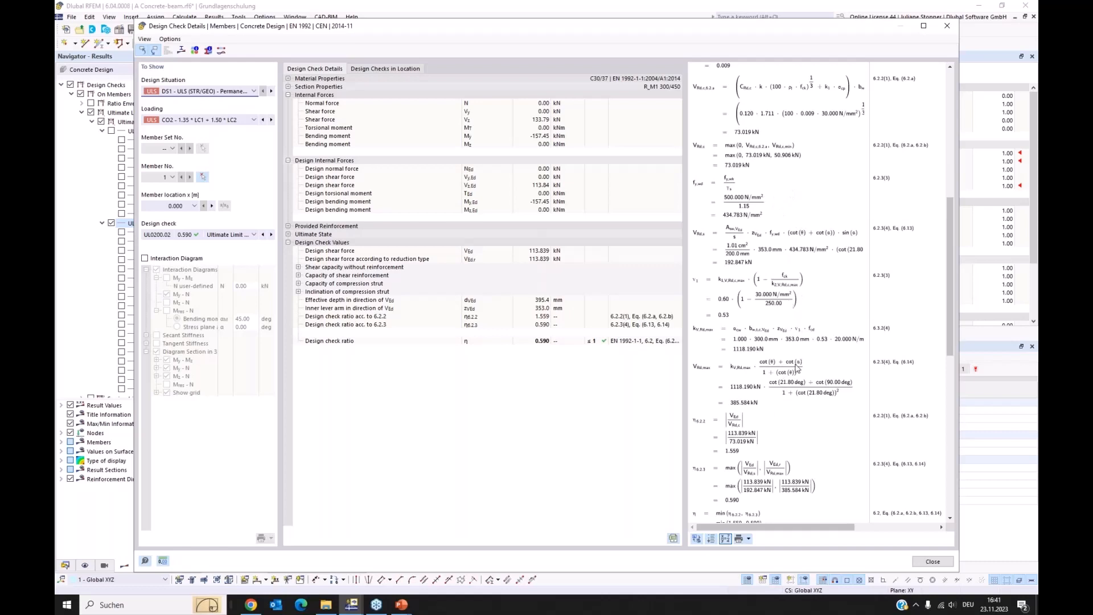
Step: Compare the formulas with and without inserted values, review the shear reinforcement capacity and section stress diagram, and close the check details
left_click(725, 540)
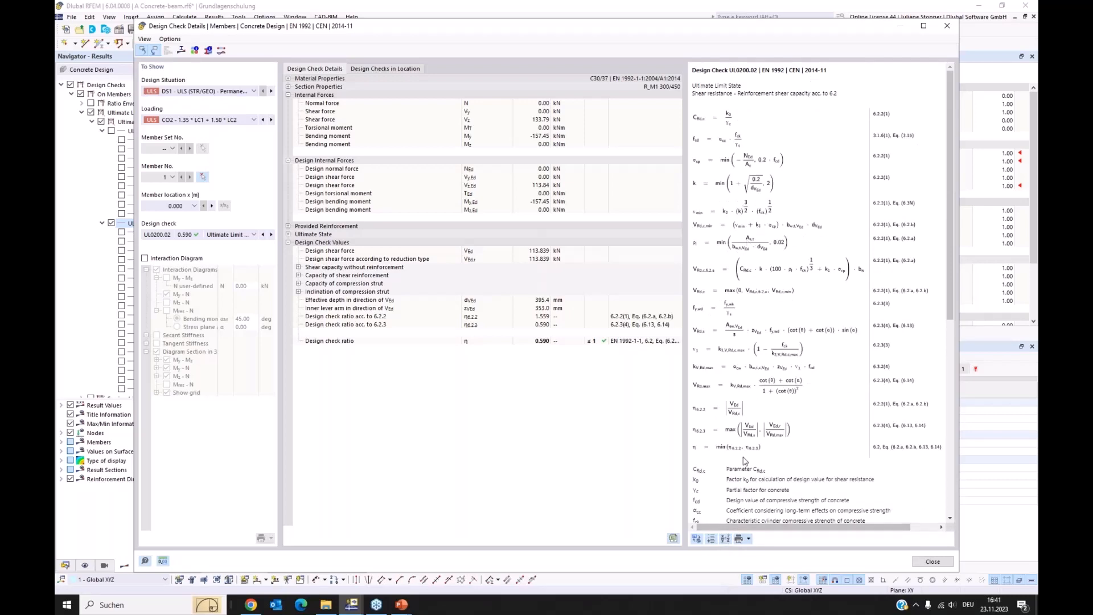
left_click(724, 538)
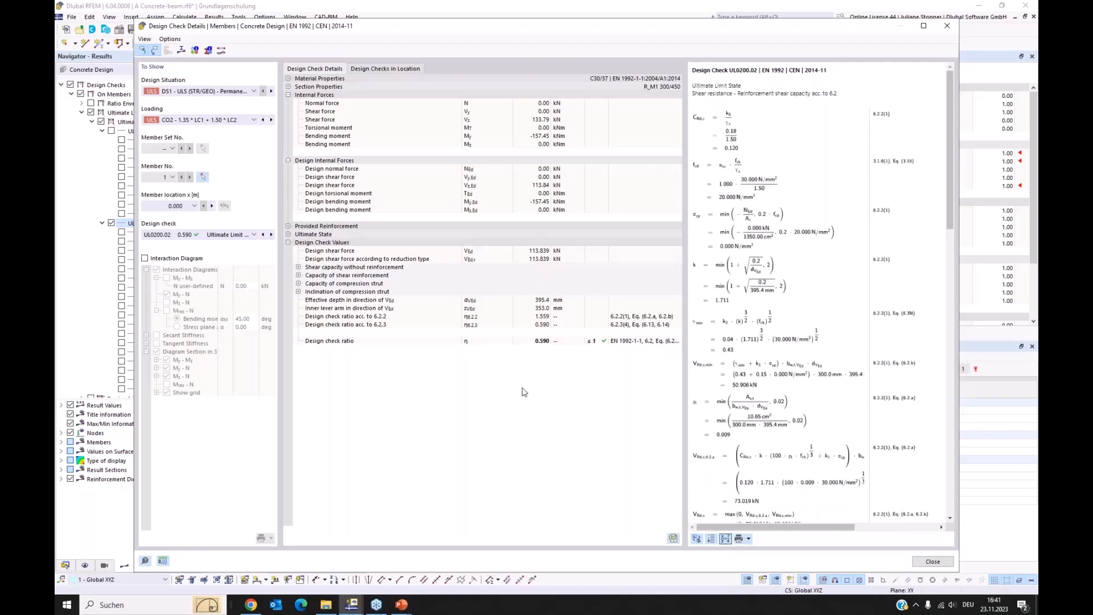
left_click(298, 275)
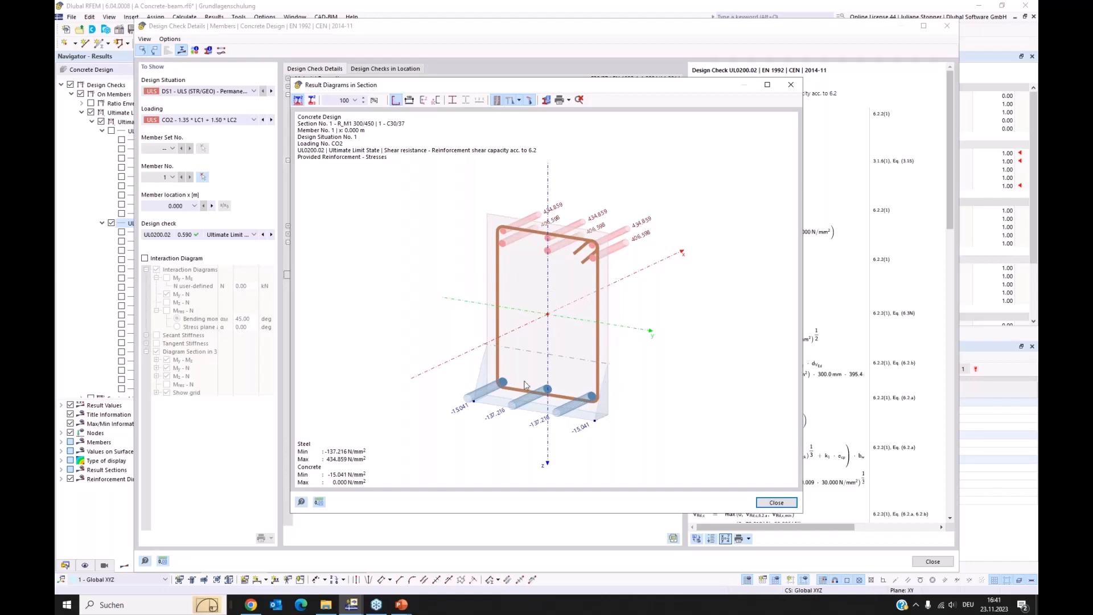
left_click(772, 502)
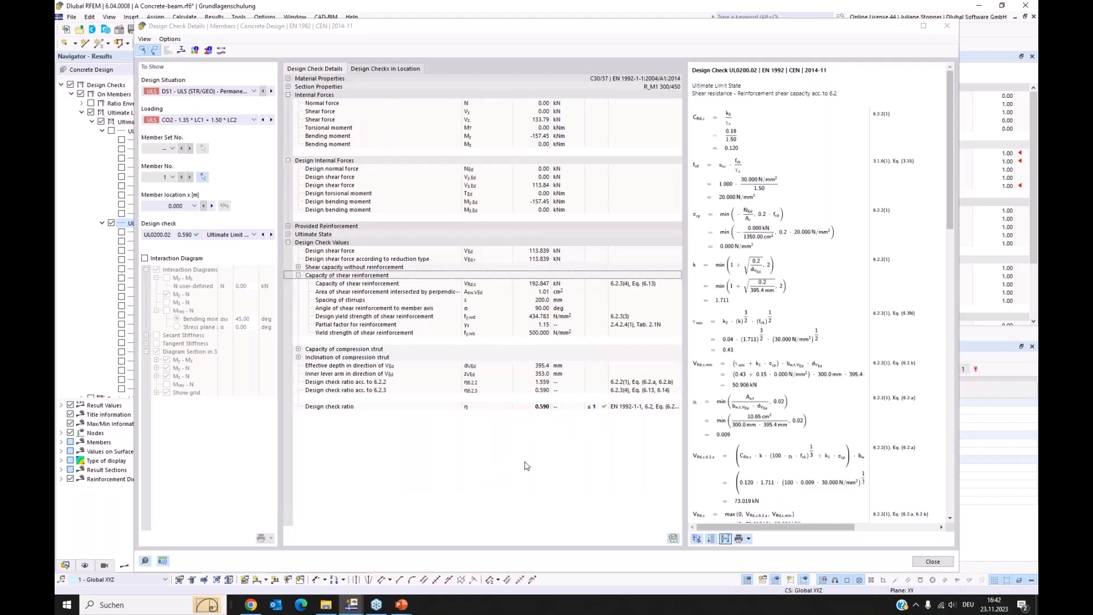
left_click(943, 559)
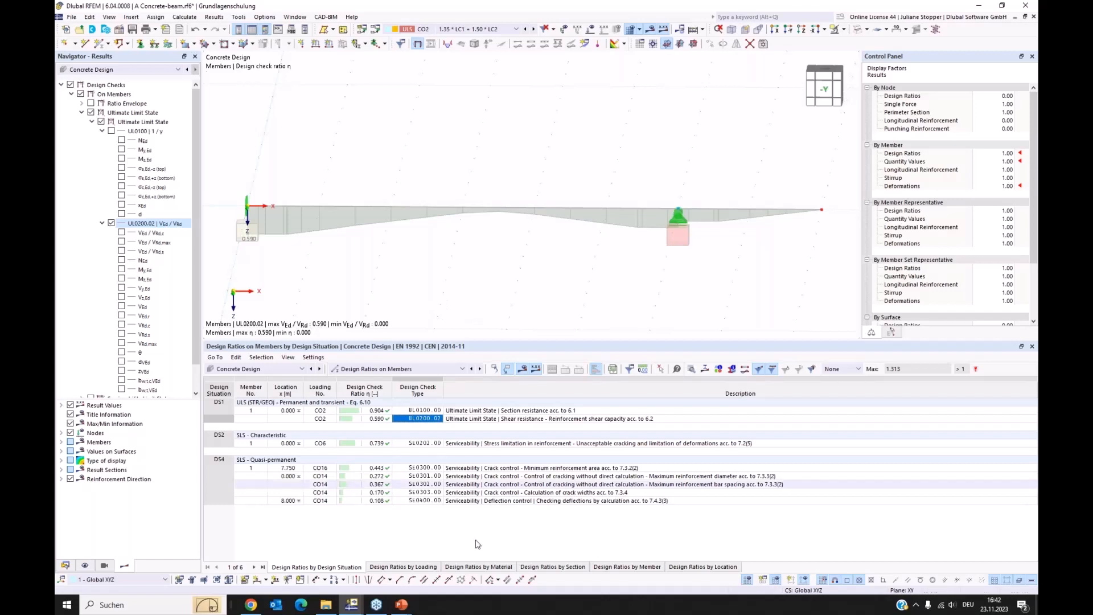
Step: Switch to the empty RFEM window and open the slab model 02_Stahlbetondecke_ohne-Bemessung-vorl.rf6
mouse_move(353, 604)
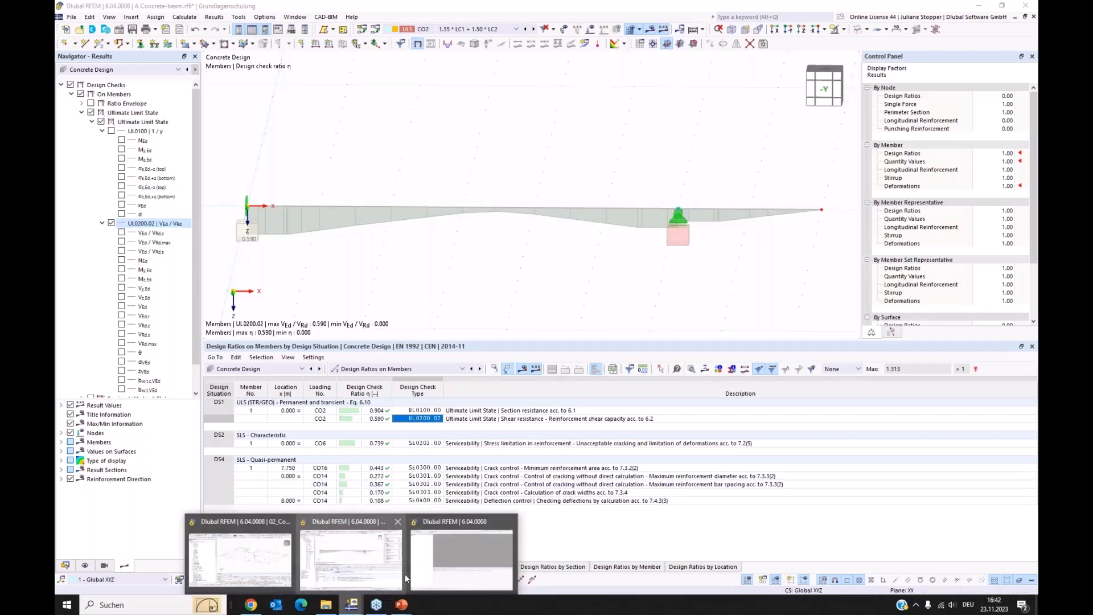
left_click(459, 556)
left_click(635, 360)
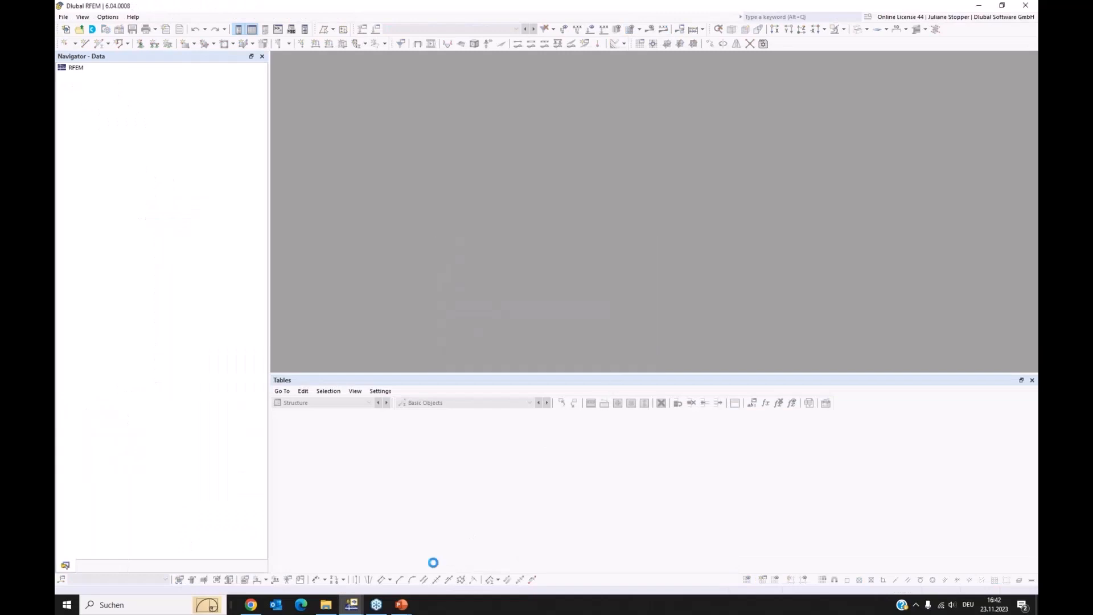
mouse_move(351, 604)
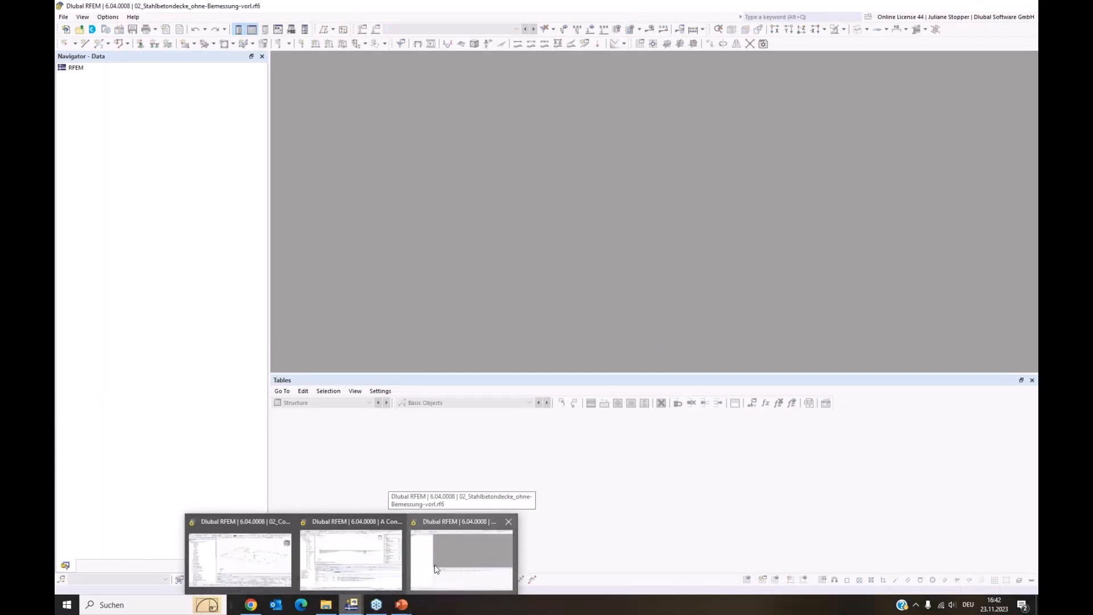
Step: Switch to the presentation, advance to the Reinforced concrete slab slide to read the model data, and return to the slab model in RFEM
mouse_move(401, 604)
left_click(374, 565)
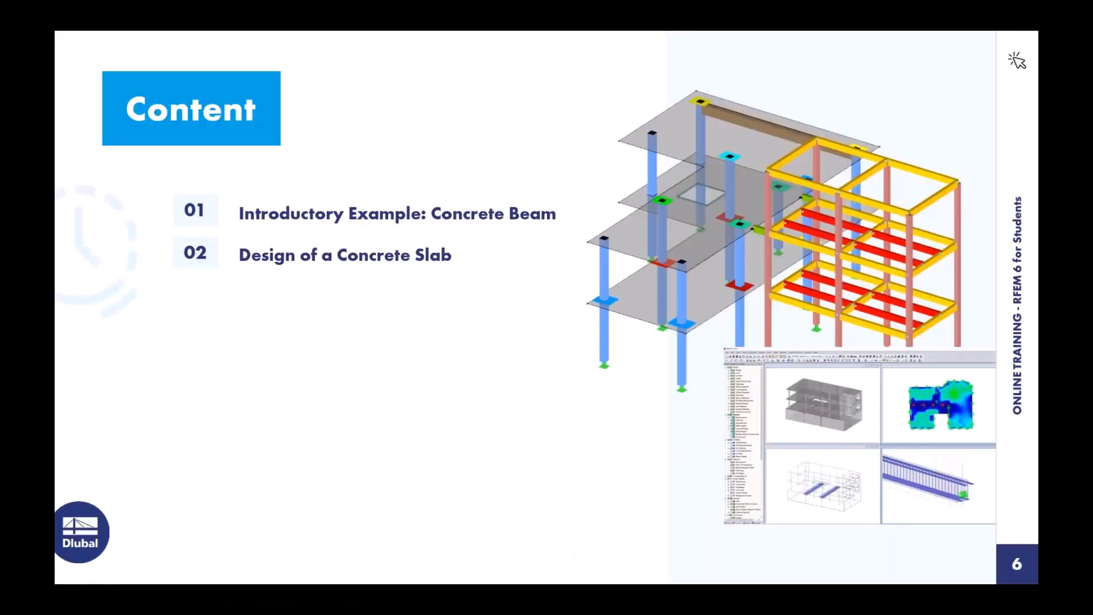
key("Right")
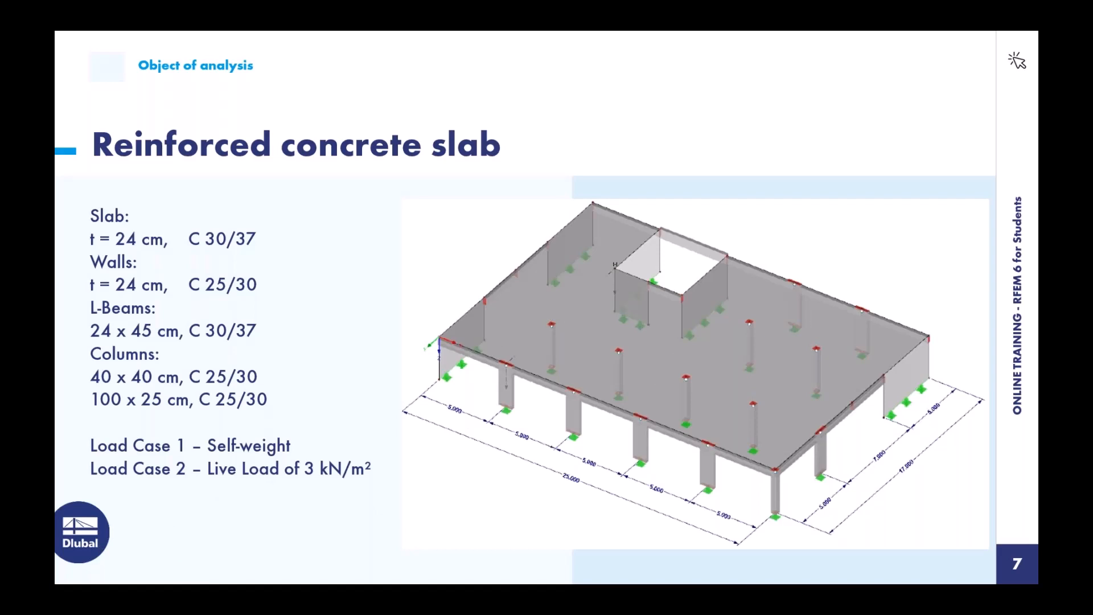
key("alt+Tab")
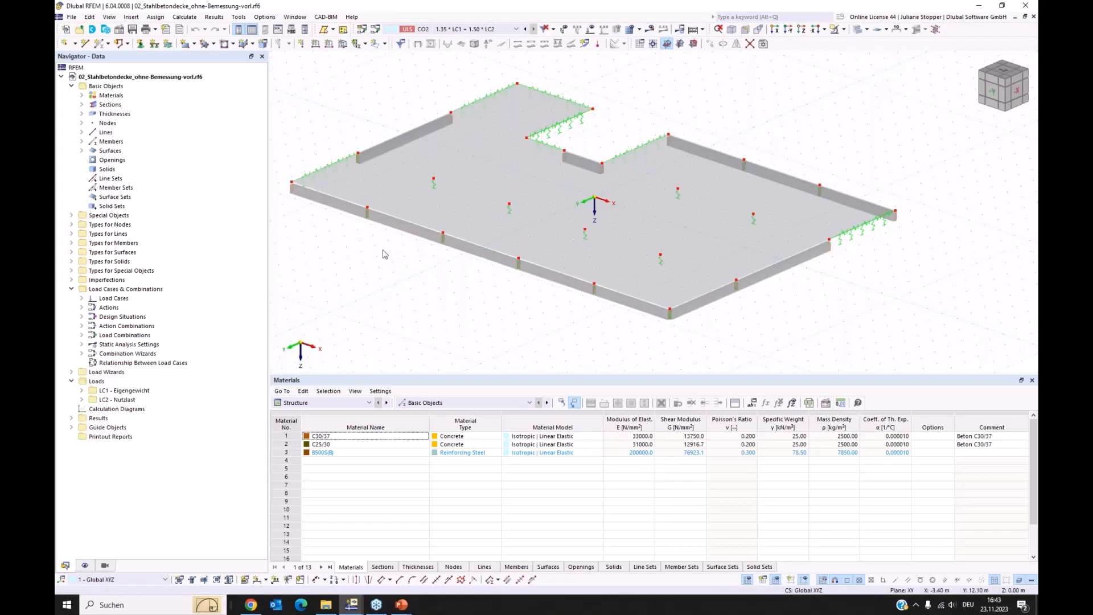
Step: Enlarge the graphics area, open the 7 m edge rib between the line supports for editing, and review its member types, keeping Rib
middle_click_drag(340, 279, 529, 344, "ctrl")
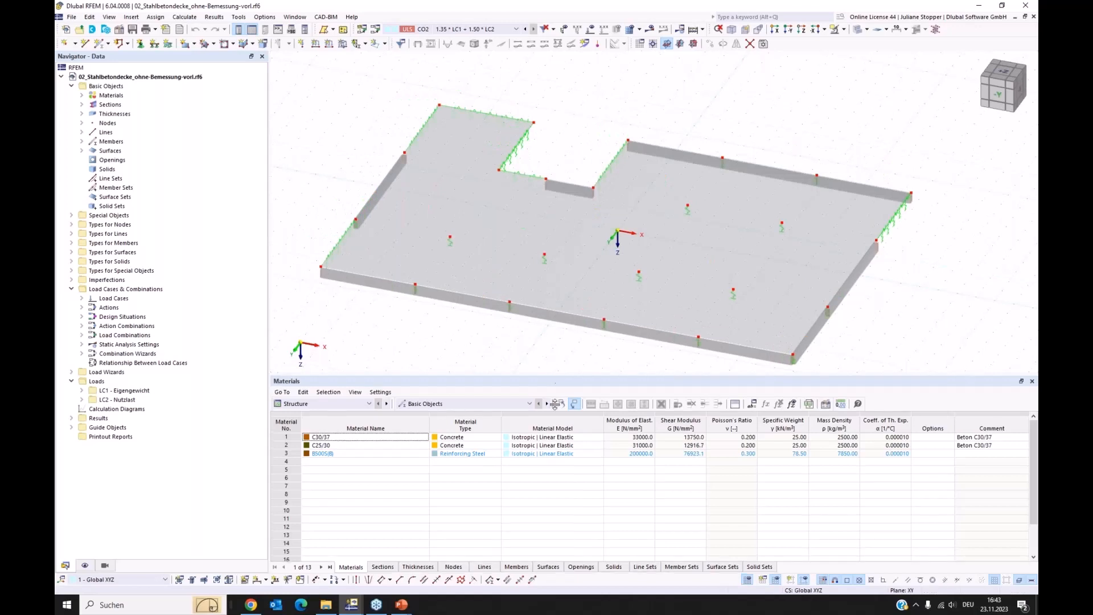
left_click_drag(558, 372, 551, 450)
middle_click_drag(510, 393, 438, 298, "ctrl")
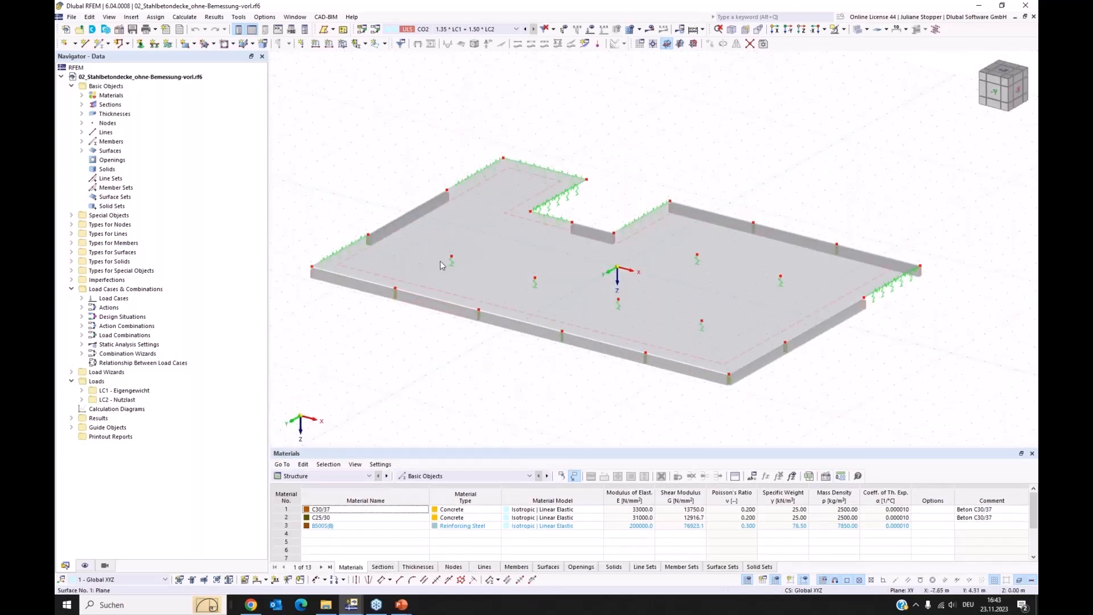
middle_click_drag(415, 292, 419, 364, "ctrl")
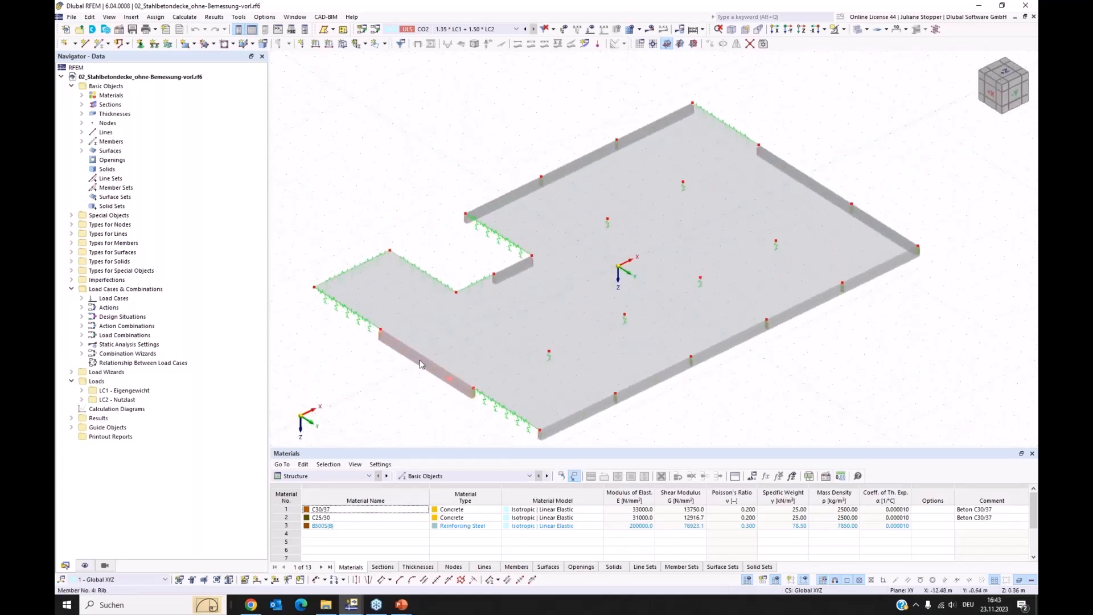
right_click(420, 364)
mouse_move(443, 381)
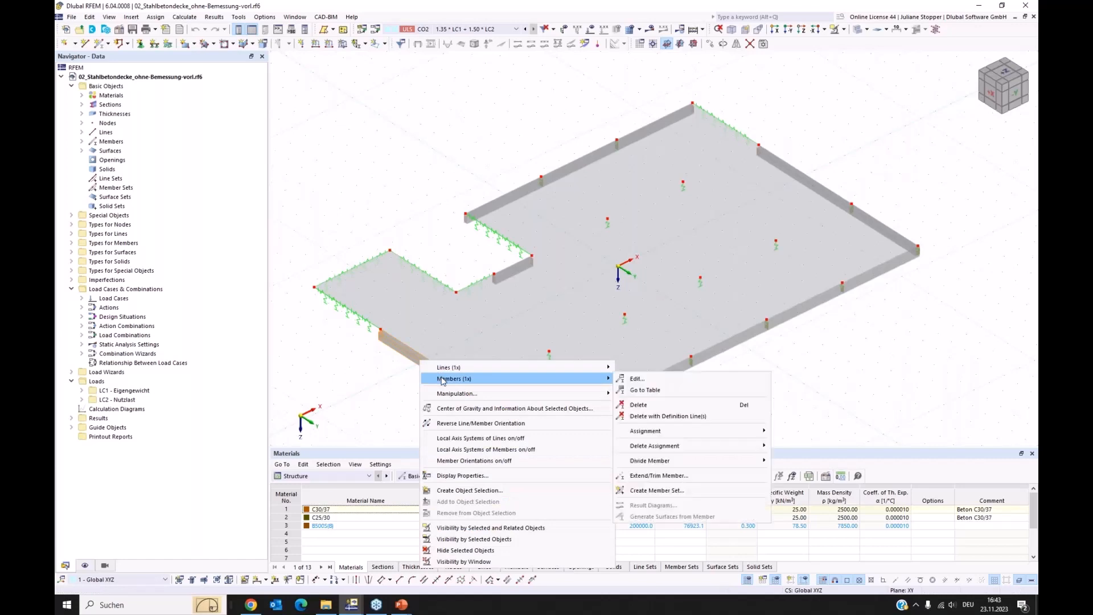
left_click(636, 378)
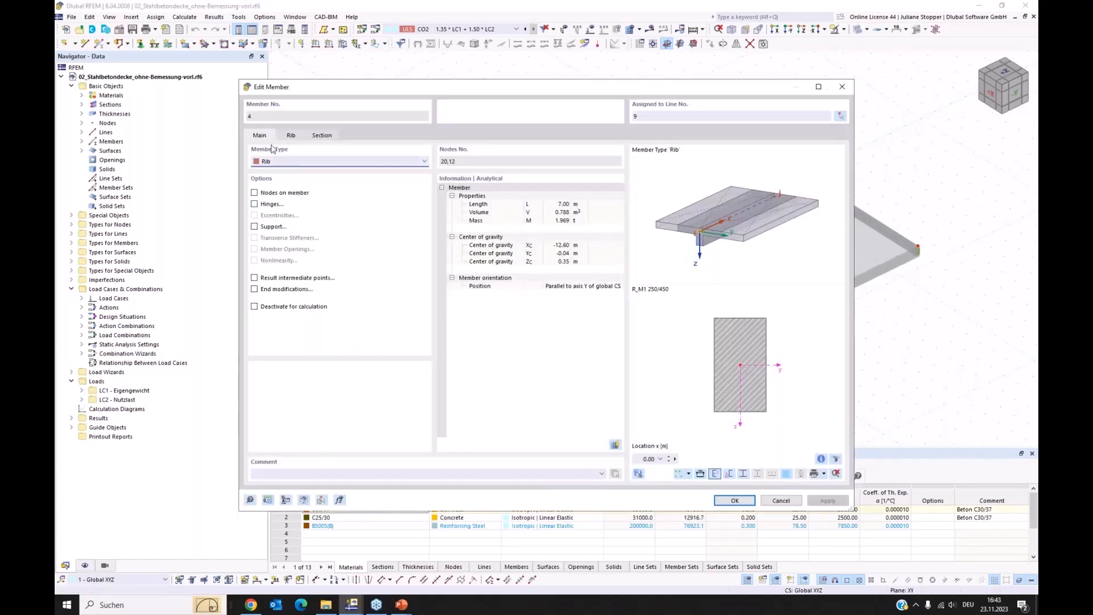
left_click(286, 162)
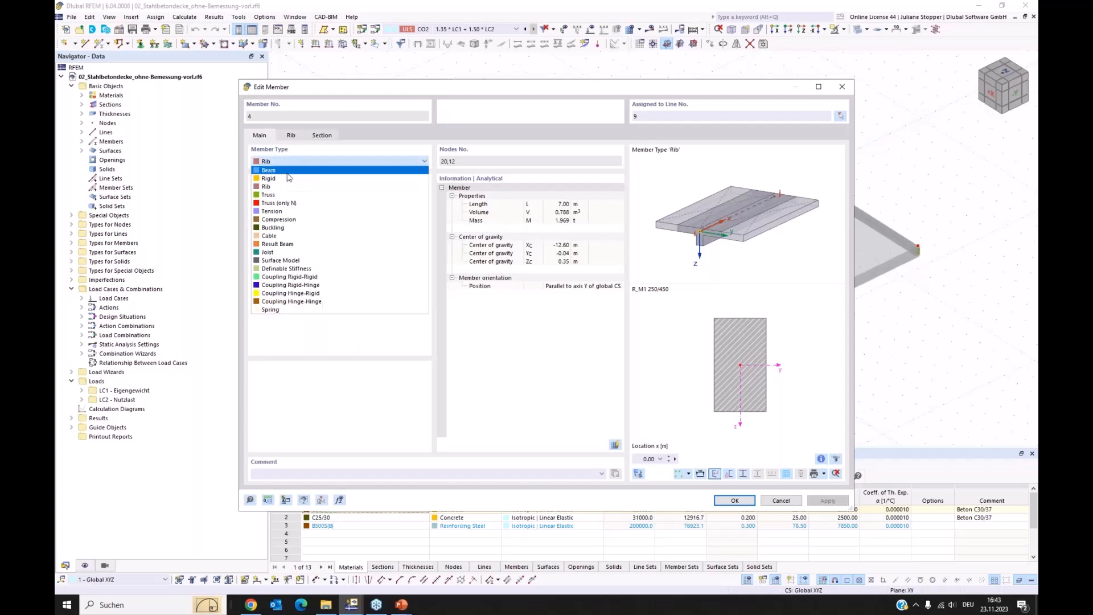
left_click(282, 186)
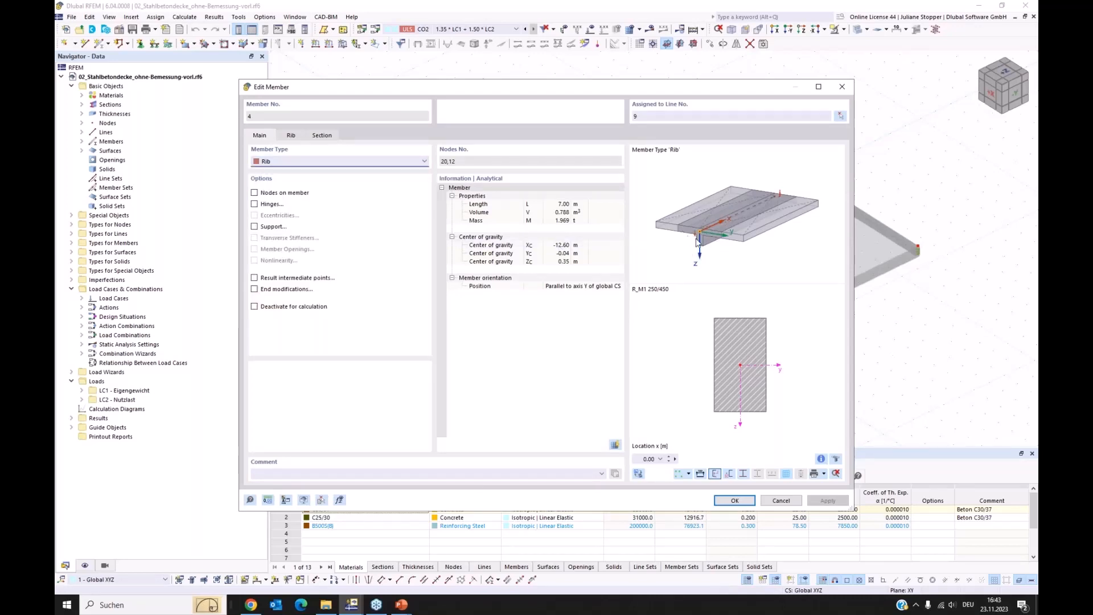
Step: Examine the rib's alignment and flange dimensions with a 3D preview, and leave the member without changes
left_click(290, 137)
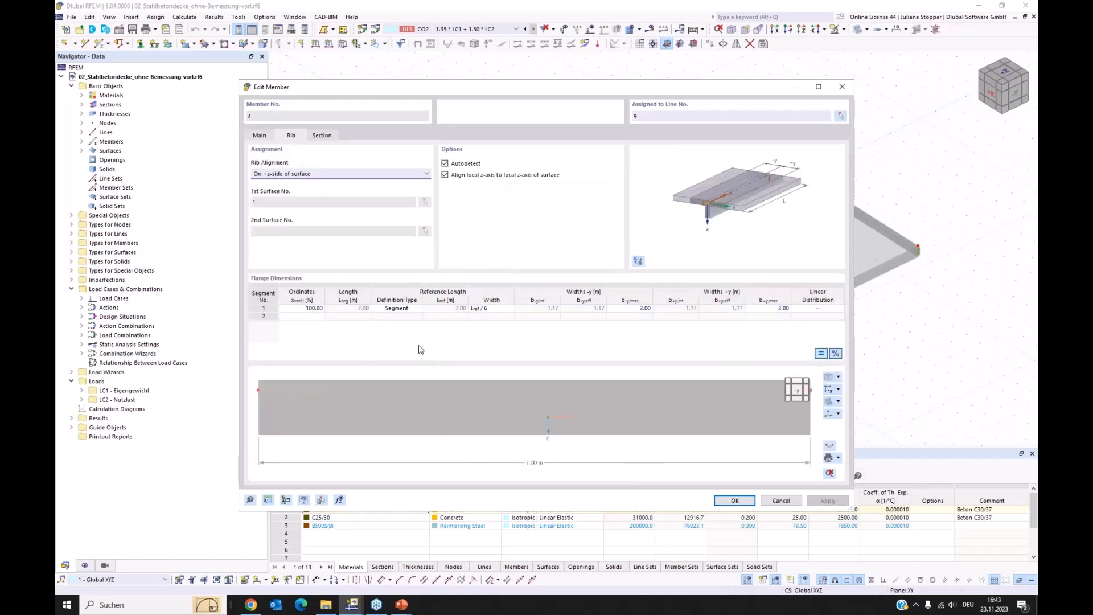
left_click(828, 377)
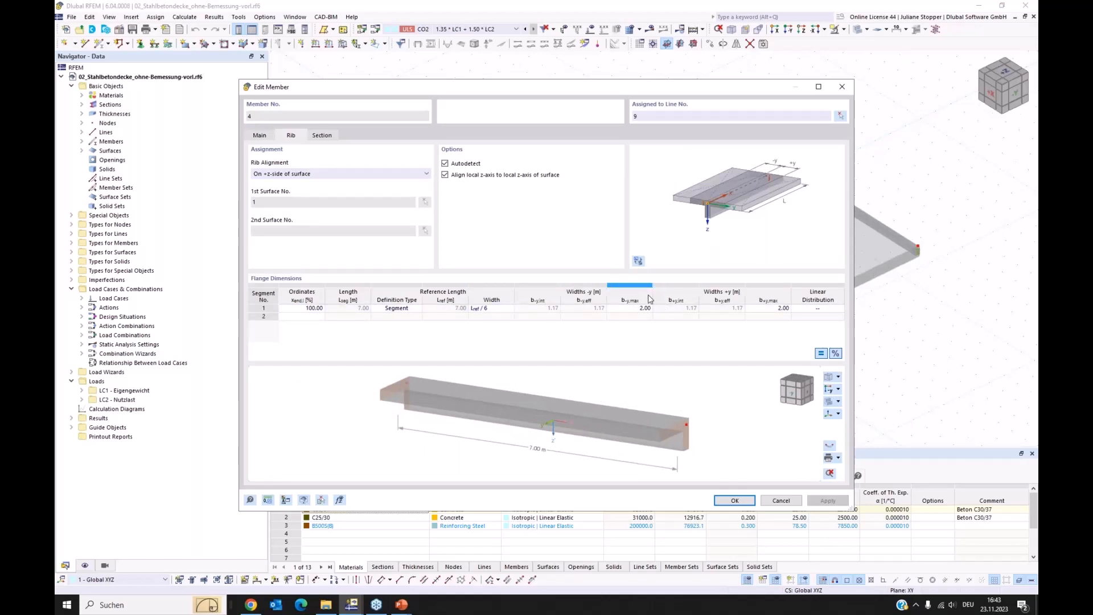
middle_click_drag(712, 447, 649, 442)
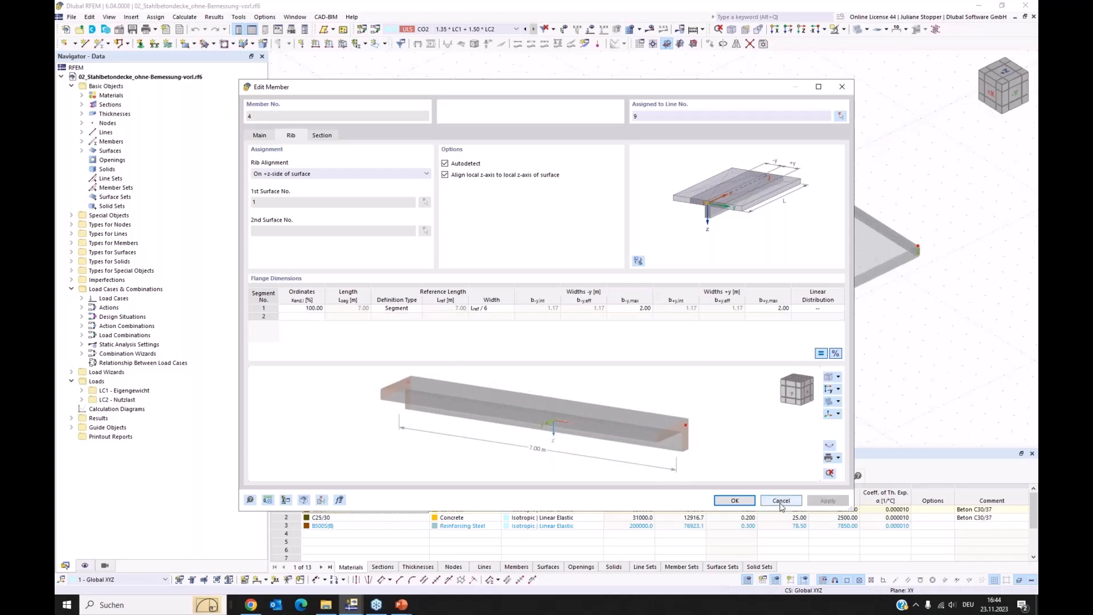
left_click(260, 136)
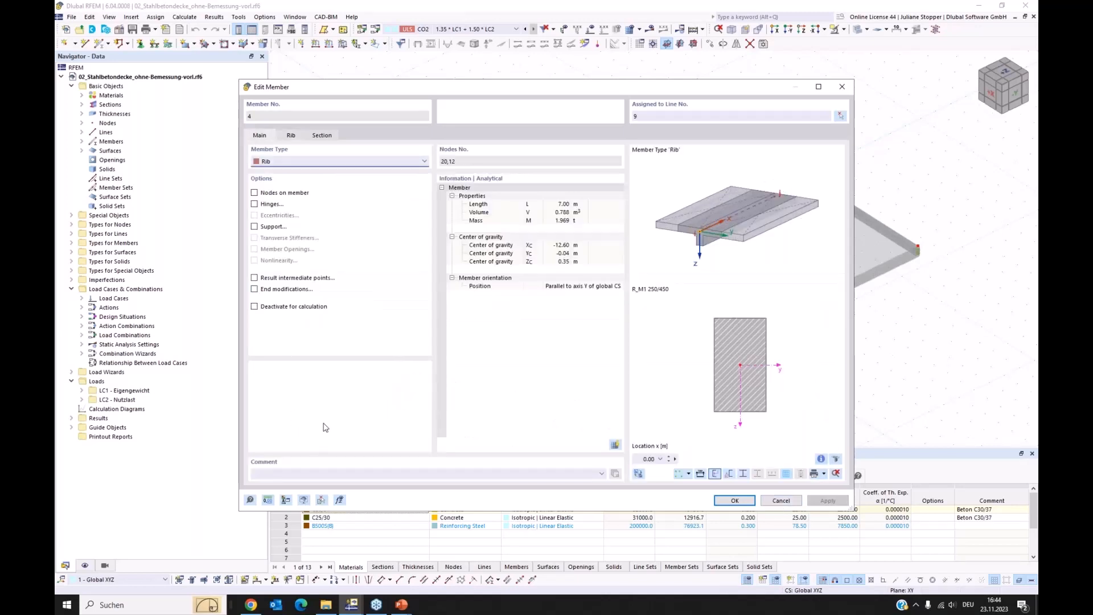
left_click(780, 500)
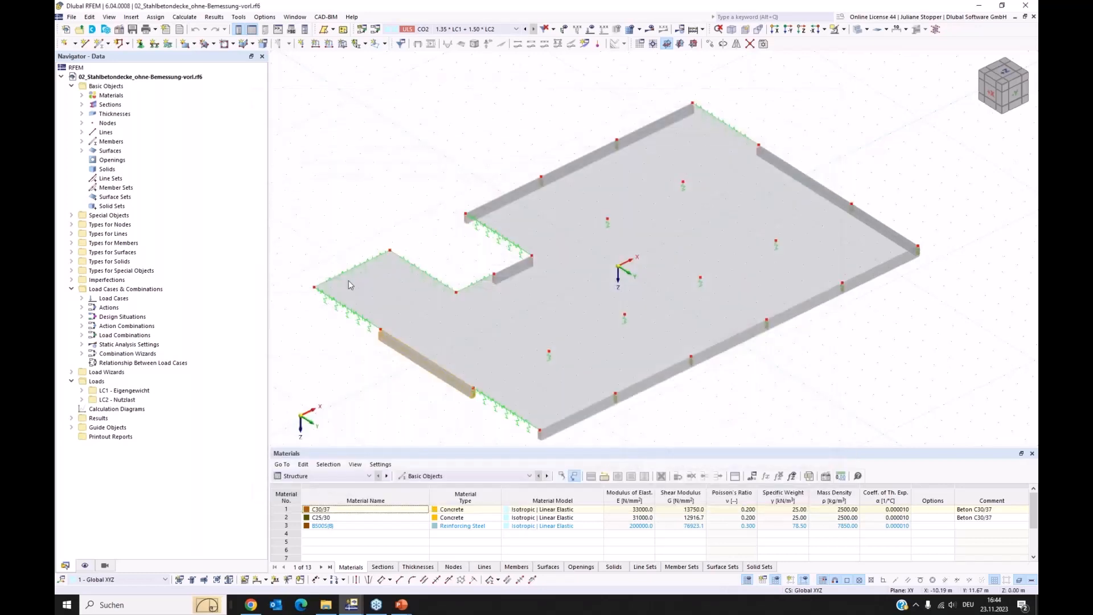
Step: Open the slab model's base data and activate the Concrete Design add-on
right_click(104, 88)
left_click(120, 95)
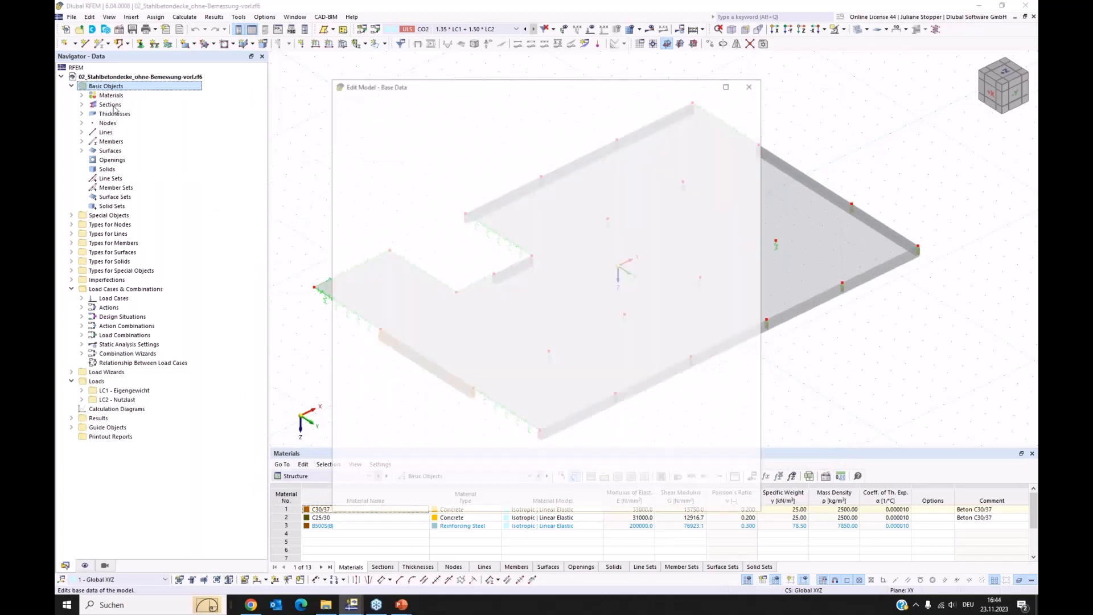
left_click(380, 103)
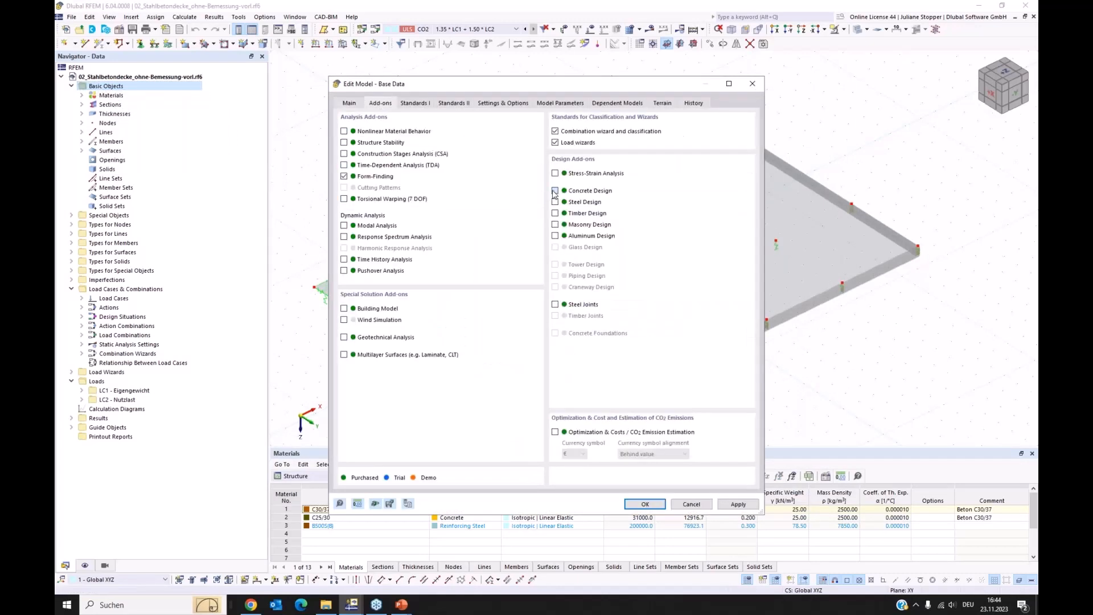
left_click(554, 191)
Step: Set the national annexes to CEN 2014-11 for concrete design, CEN 2015-09 for load wizards and CEN 2010-04 for combinations, and apply the base data
left_click(413, 105)
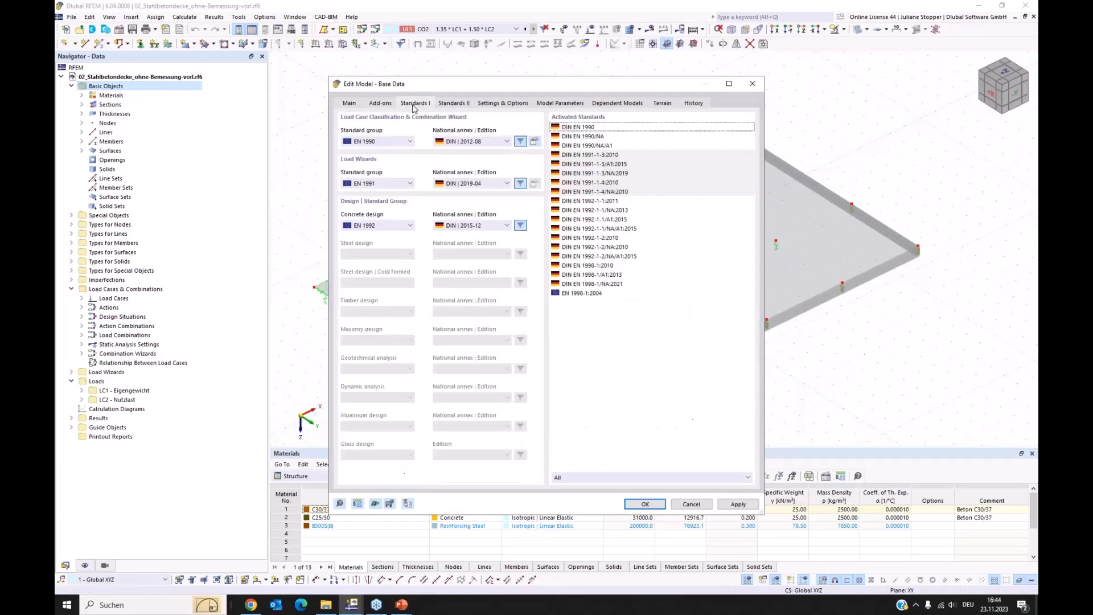
left_click(487, 228)
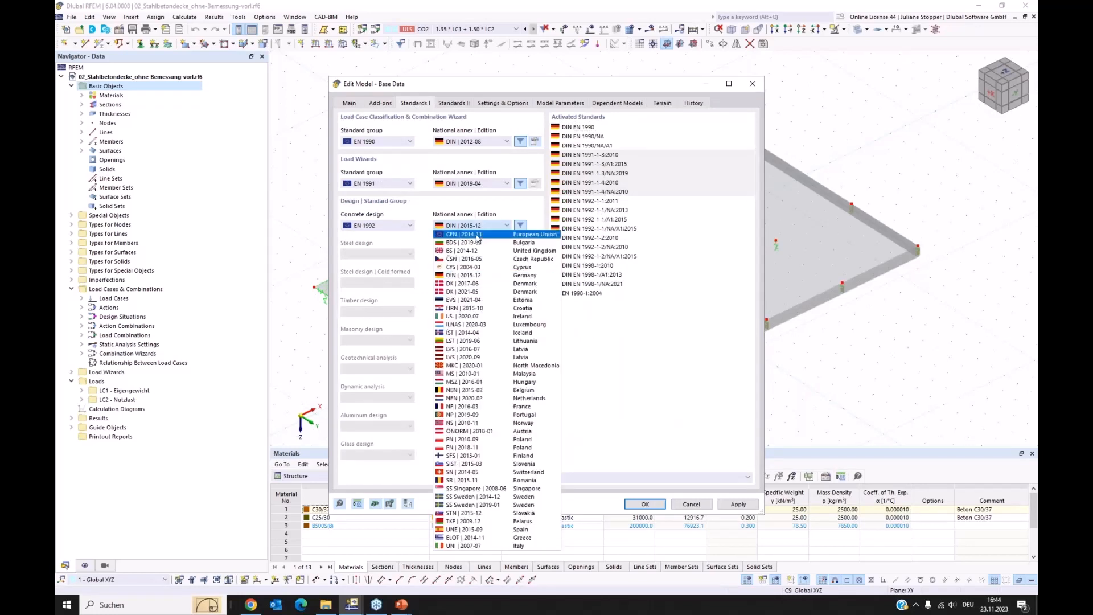
left_click(472, 235)
left_click(484, 183)
left_click(478, 196)
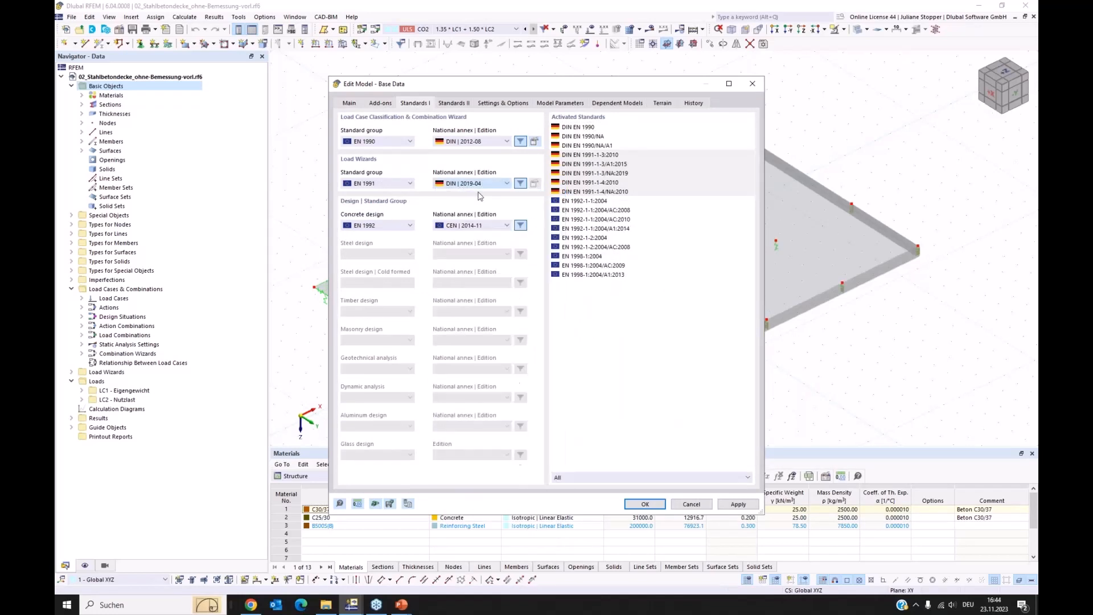
left_click(483, 141)
left_click(472, 150)
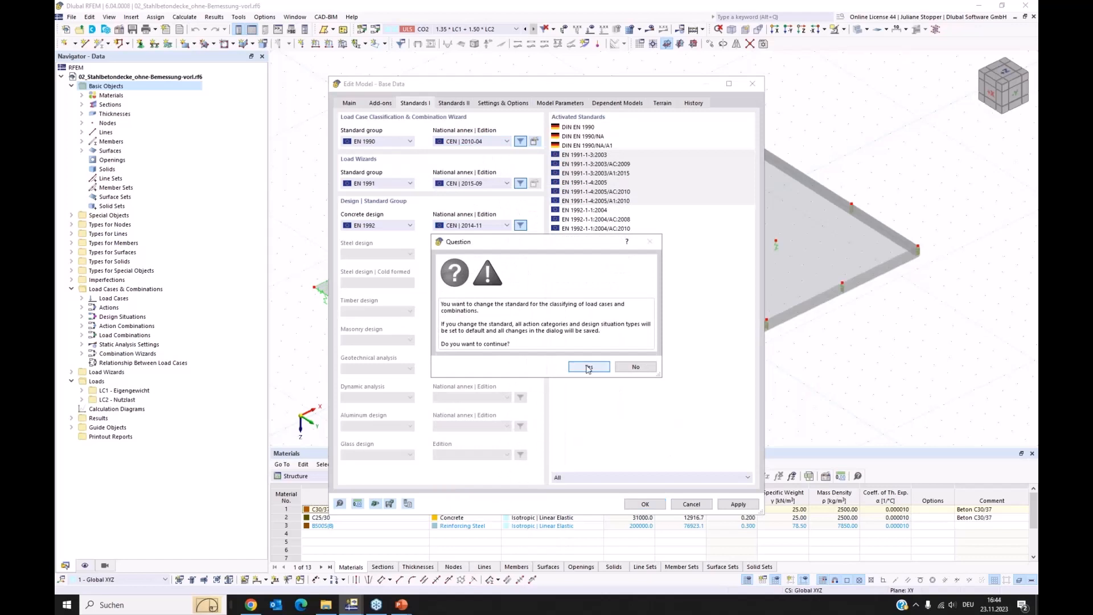
left_click(589, 366)
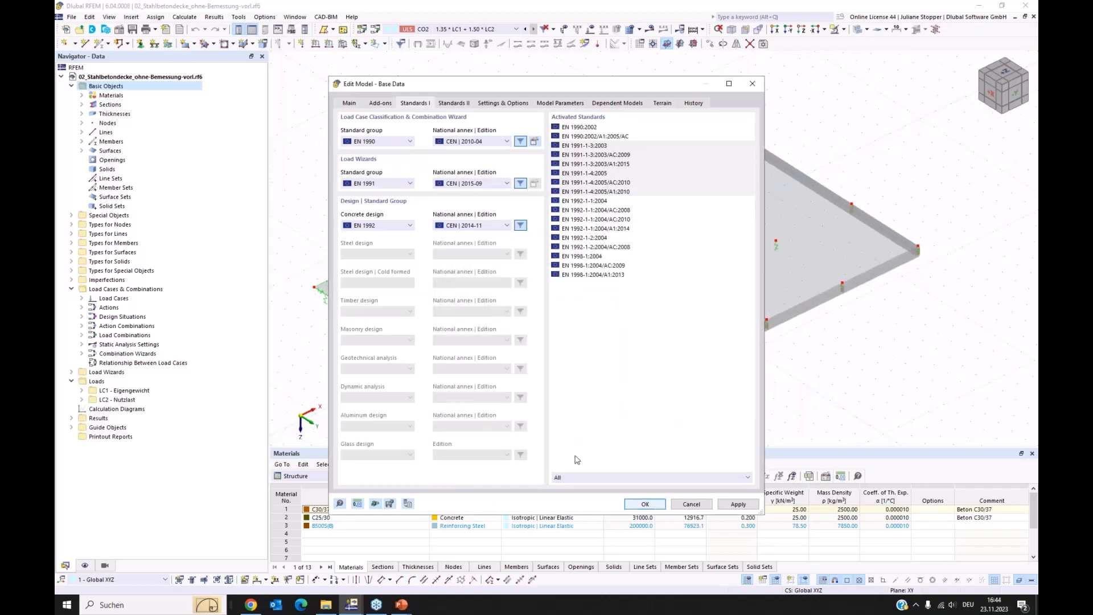
left_click(650, 505)
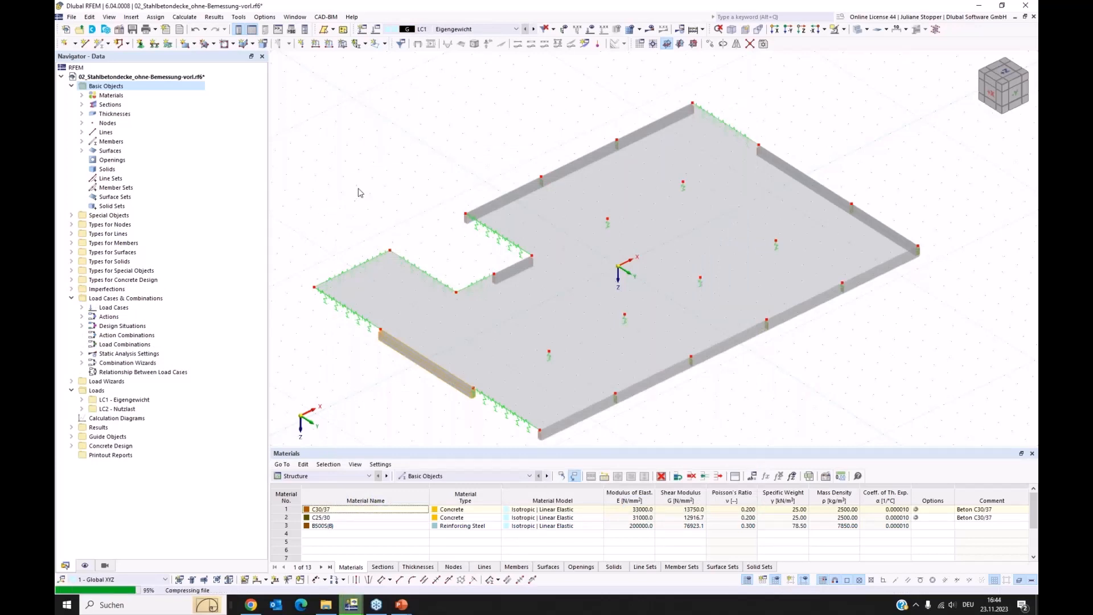
middle_click_drag(365, 211, 354, 310, "ctrl")
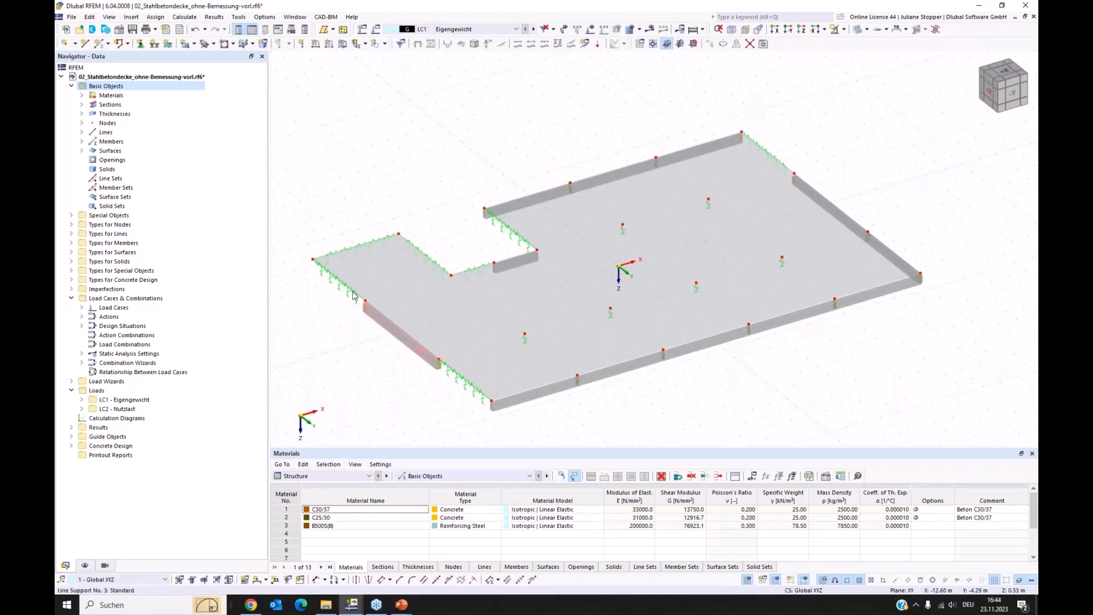
middle_click_drag(339, 324, 398, 353, "ctrl")
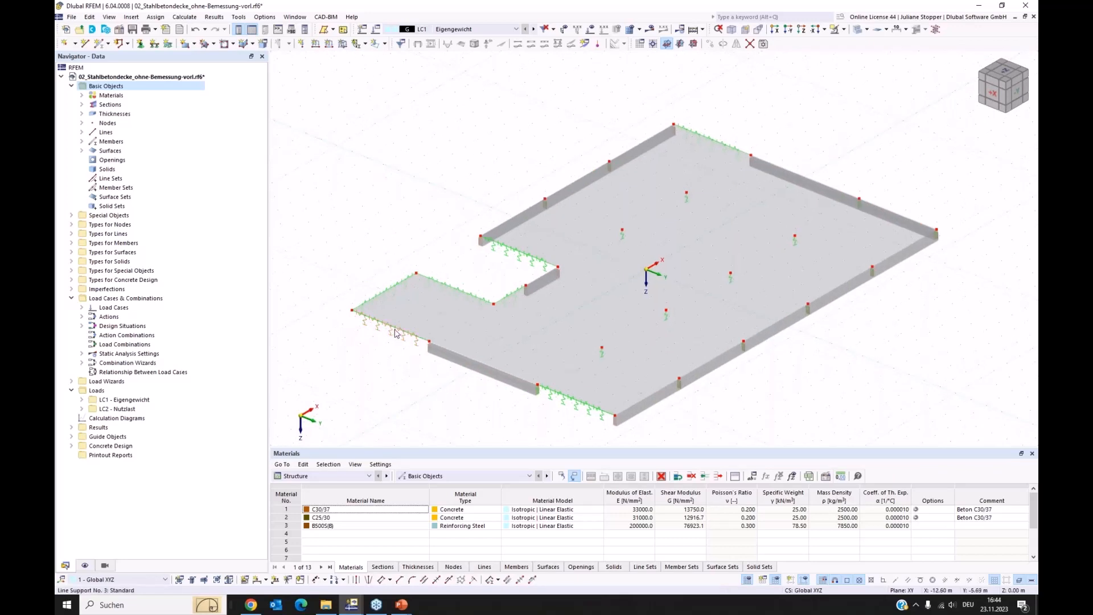
right_click(396, 330)
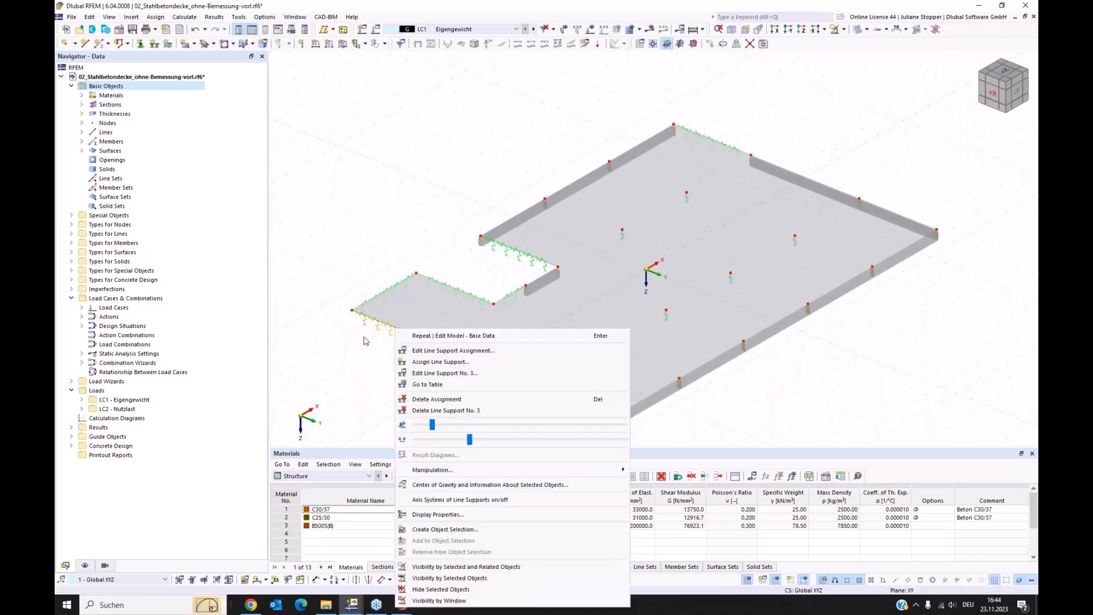
left_click(343, 362)
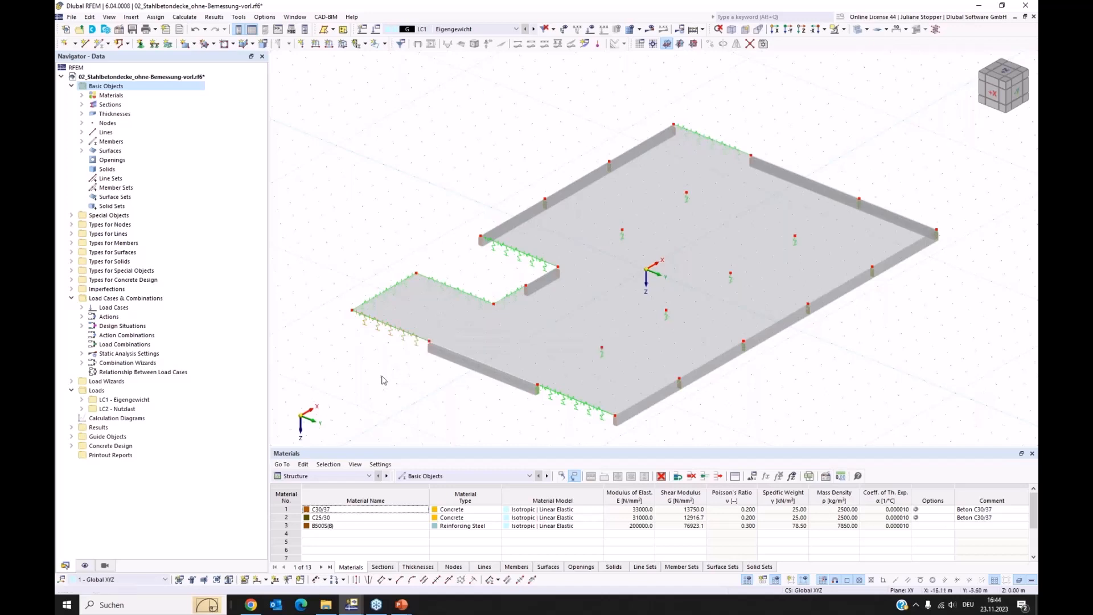
right_click(392, 330)
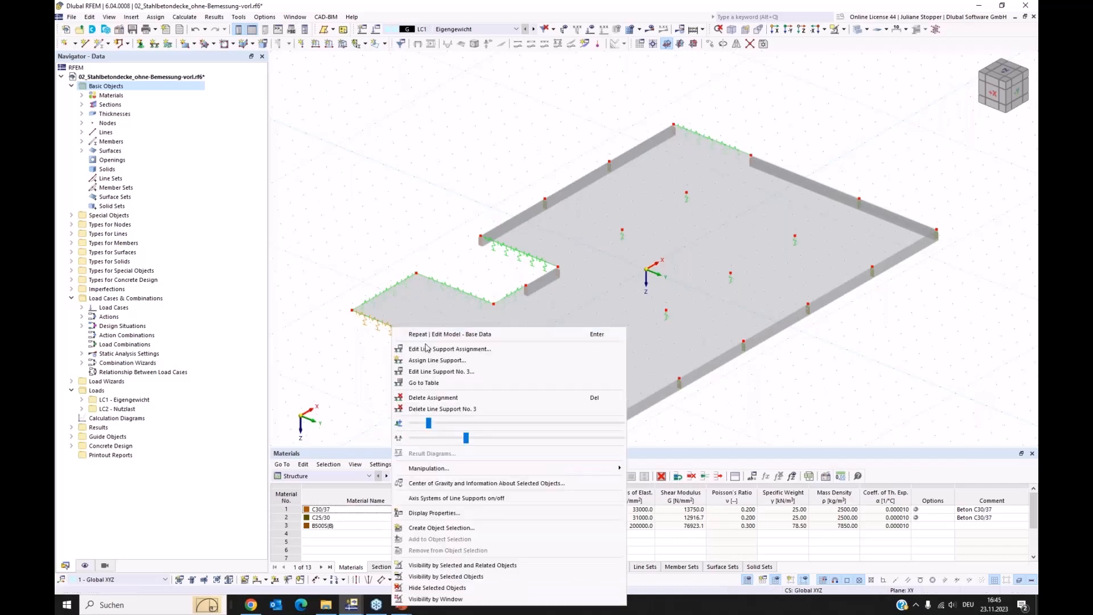
left_click(358, 364)
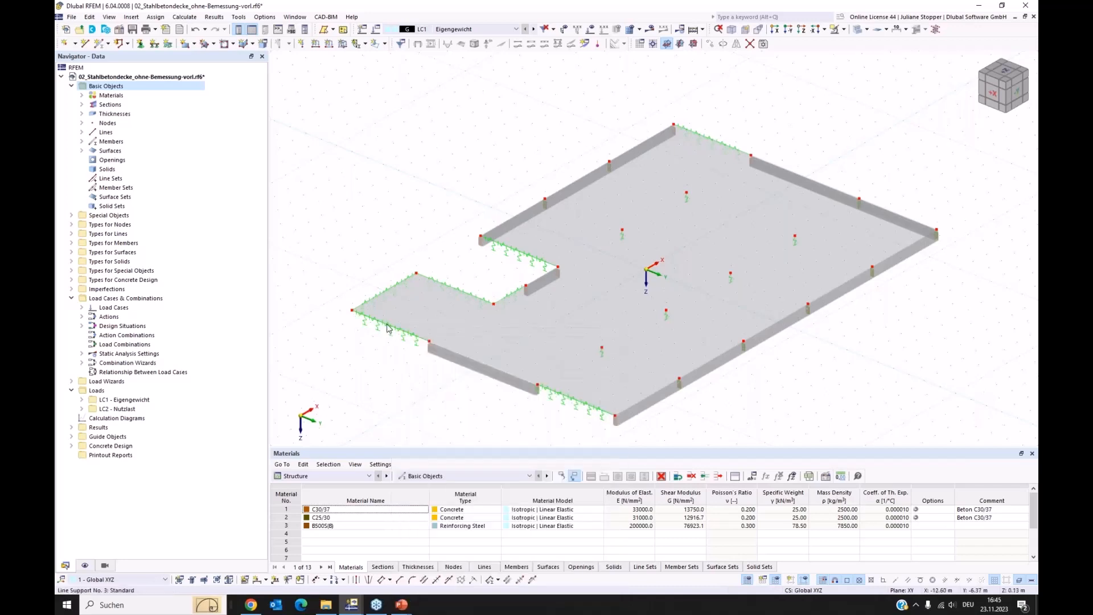
Step: List the defined nodal and line supports in the model data and highlight line support 3 in the model
left_click(71, 224)
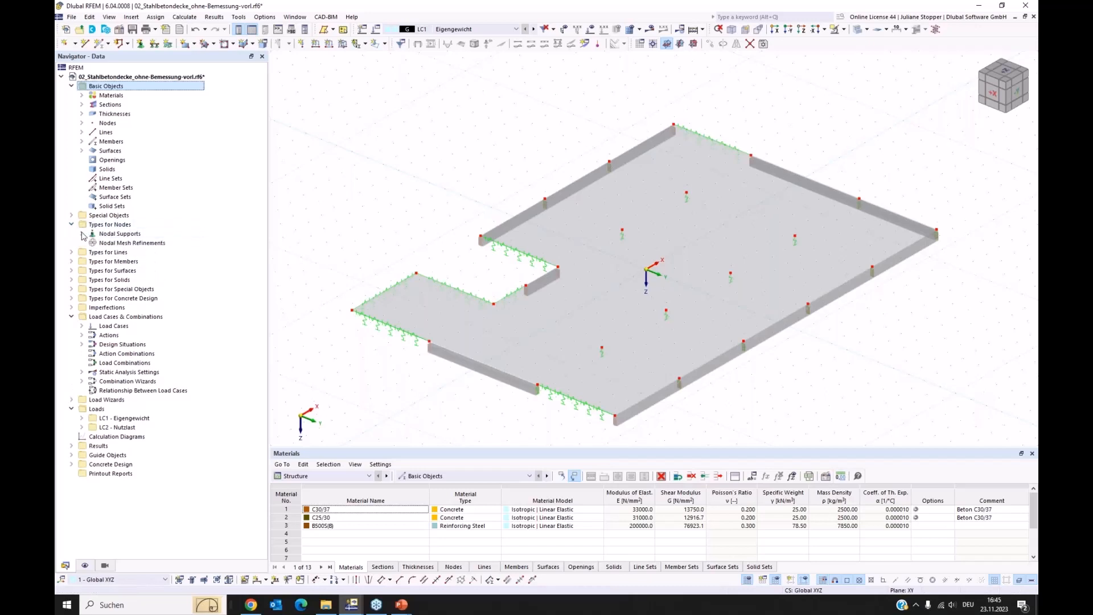
left_click(82, 233)
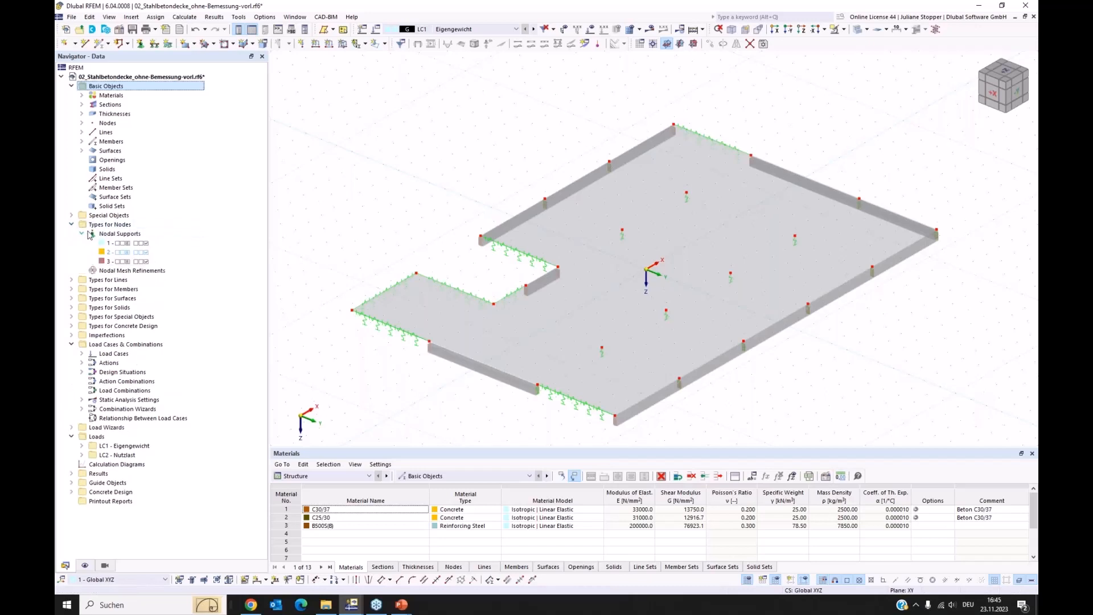
left_click(71, 279)
left_click(81, 289)
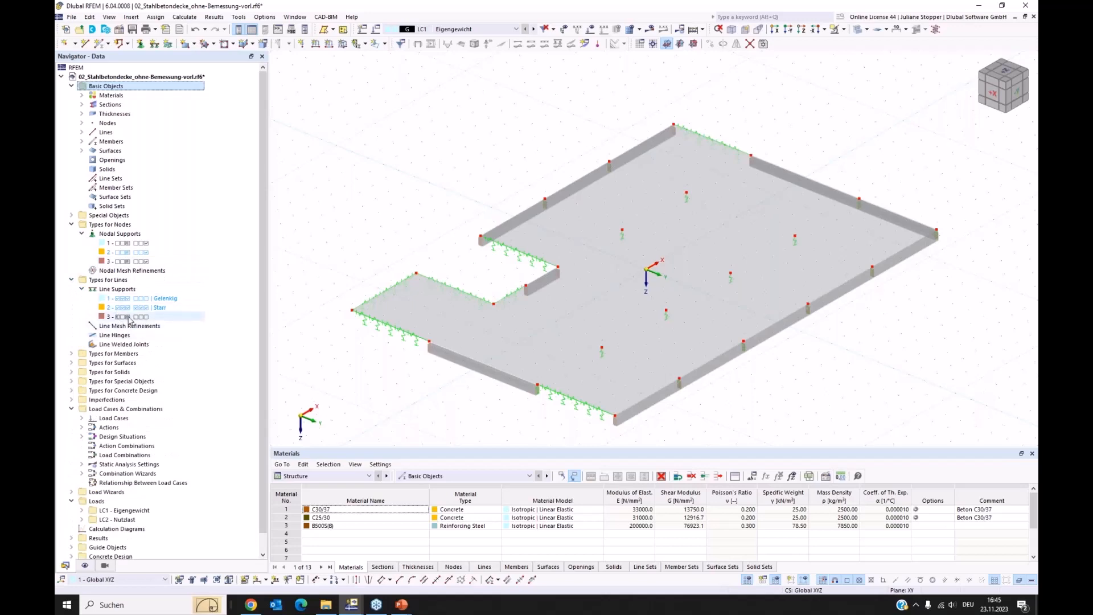
left_click(125, 317)
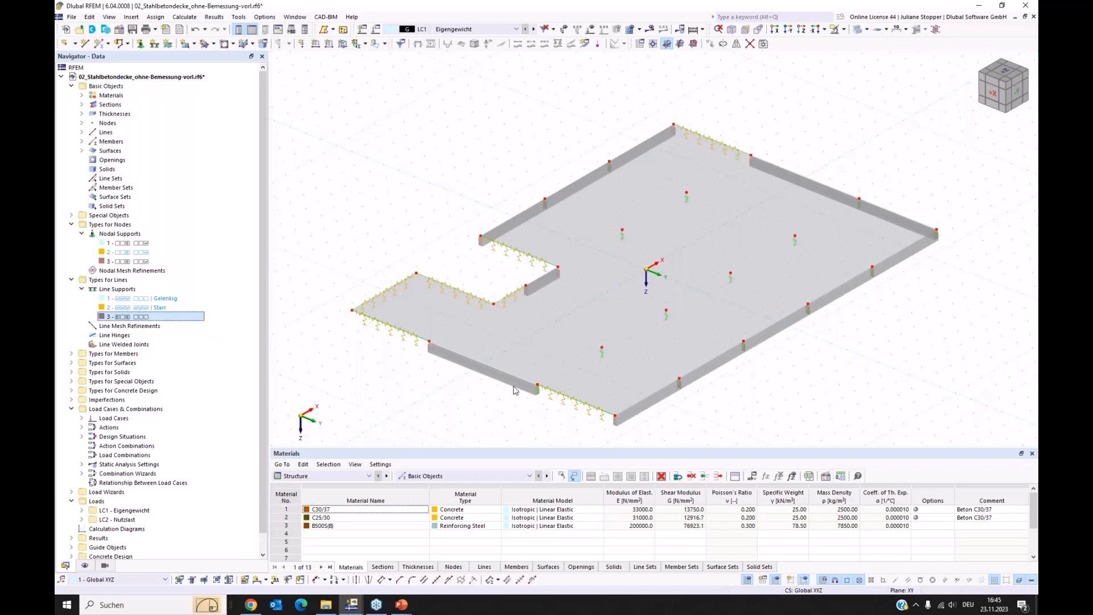
Step: Open line support 3, review its fictitious wall parameters and spring constants, and leave it without changes
double_click(560, 407)
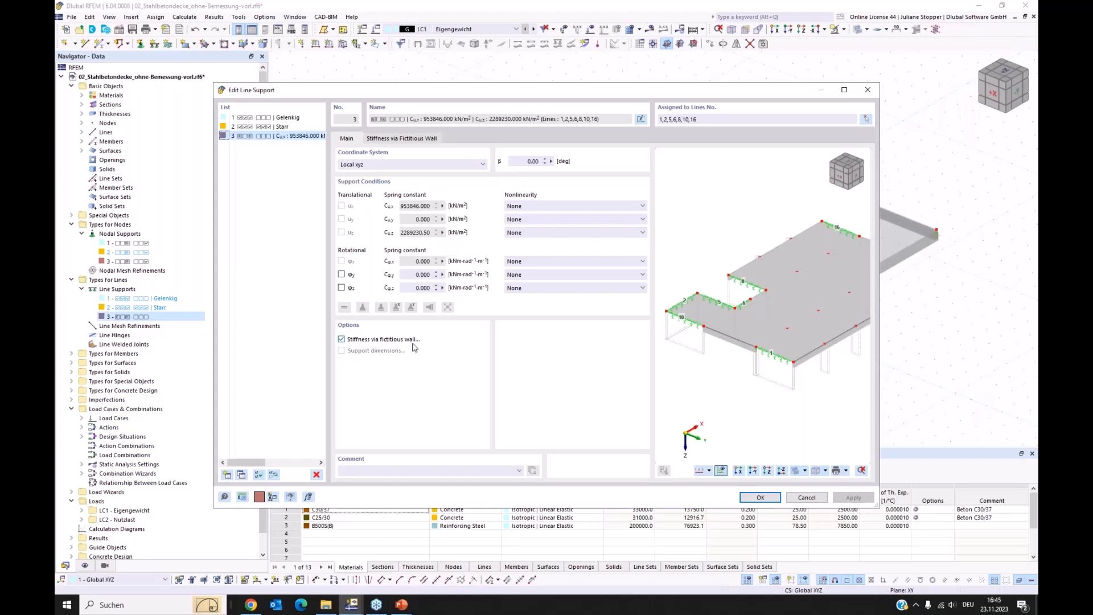
left_click(398, 139)
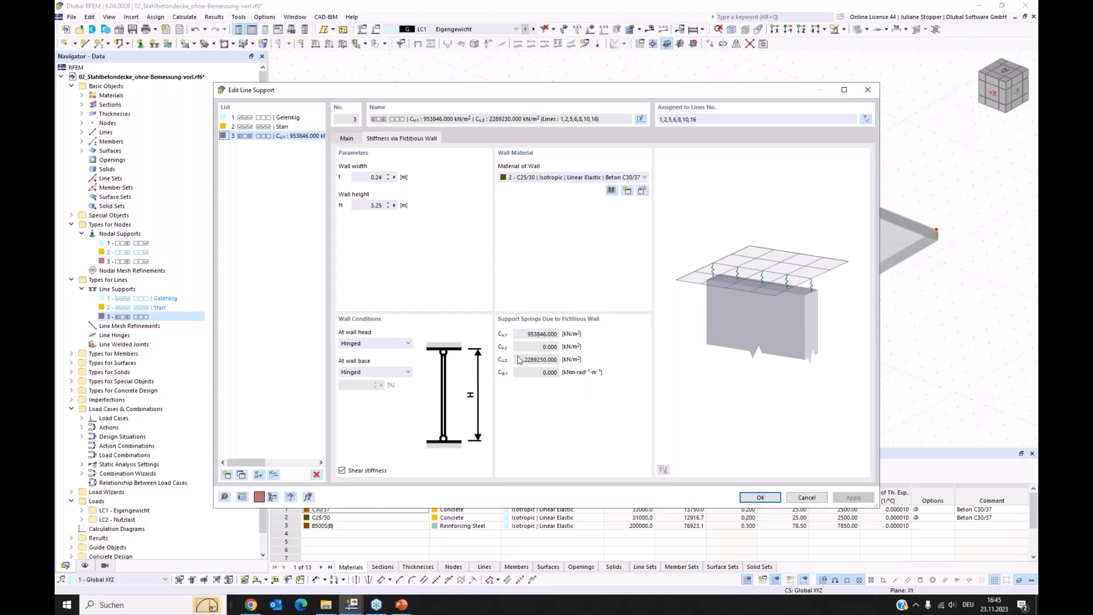
left_click(347, 138)
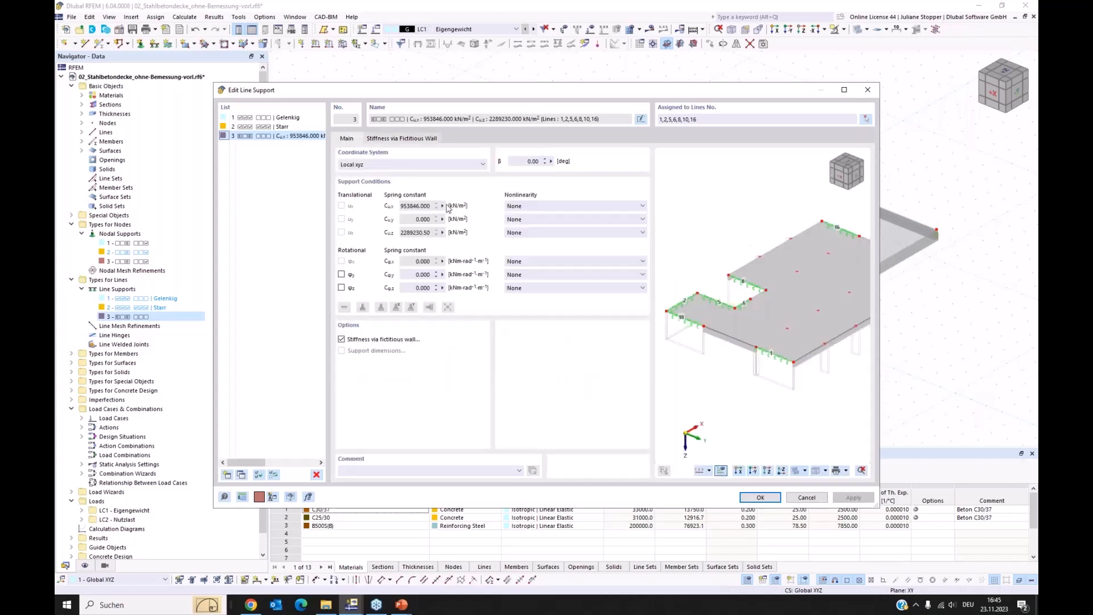
left_click(804, 497)
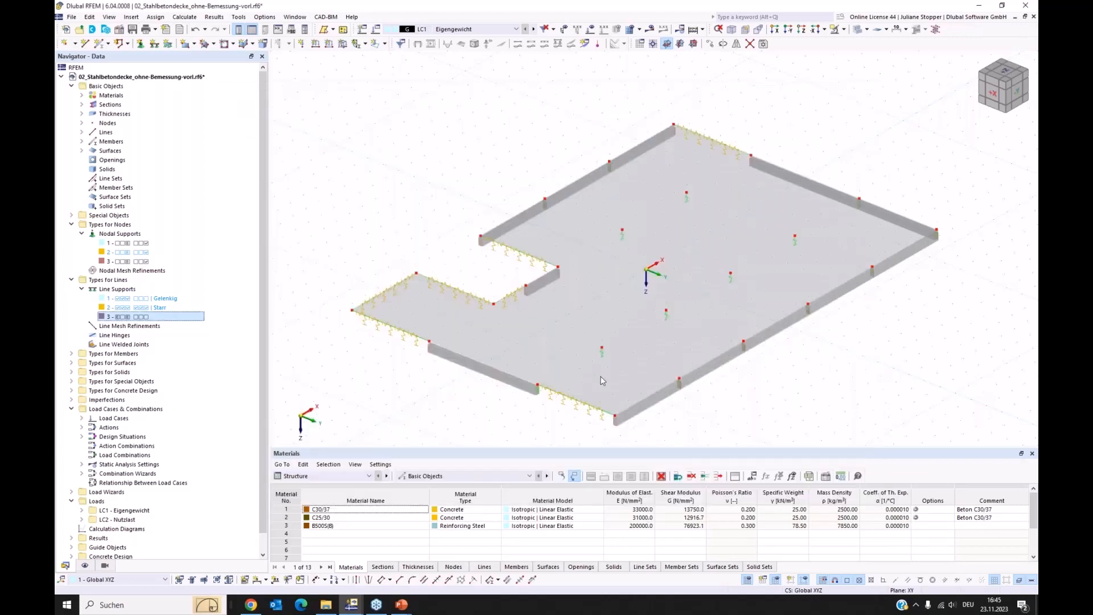
Step: Open nodal support 1, examine its fictitious column parameters and support conditions, and leave it without changes
left_click(126, 262)
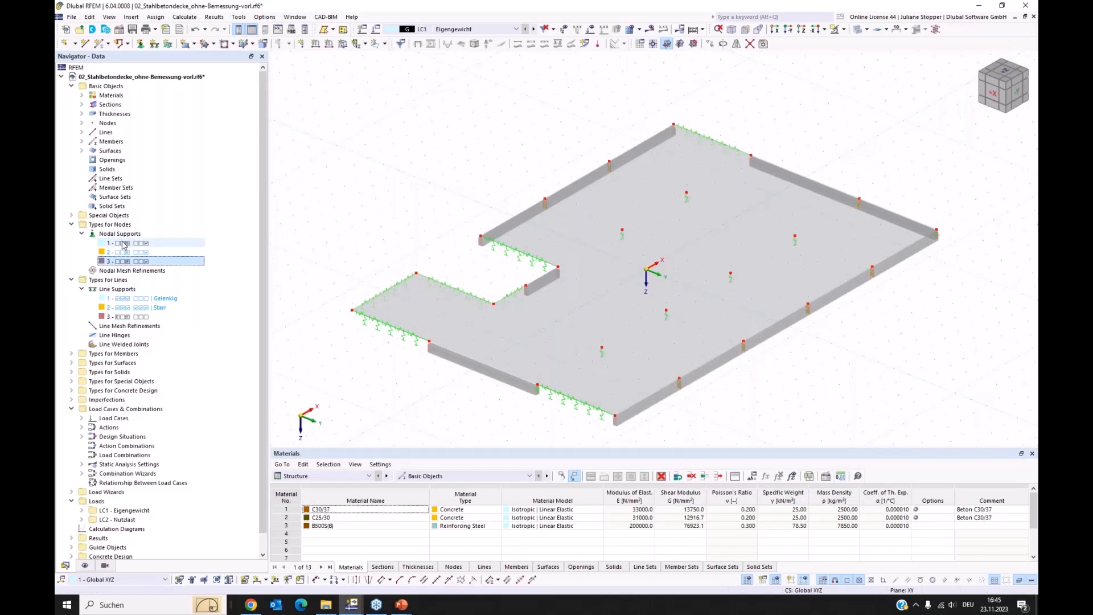
left_click(124, 244)
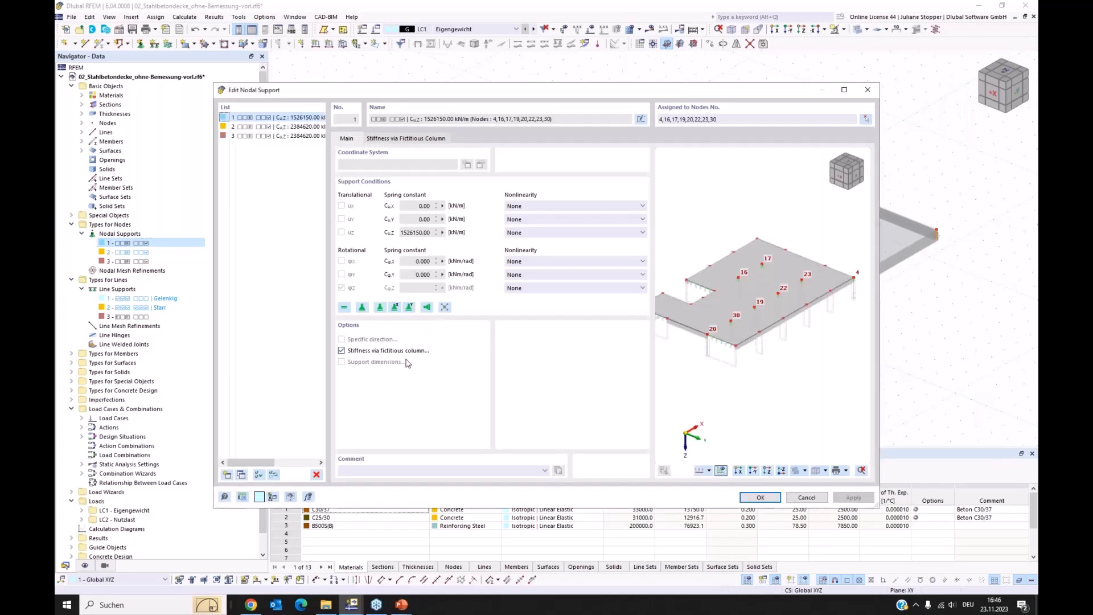
left_click(395, 140)
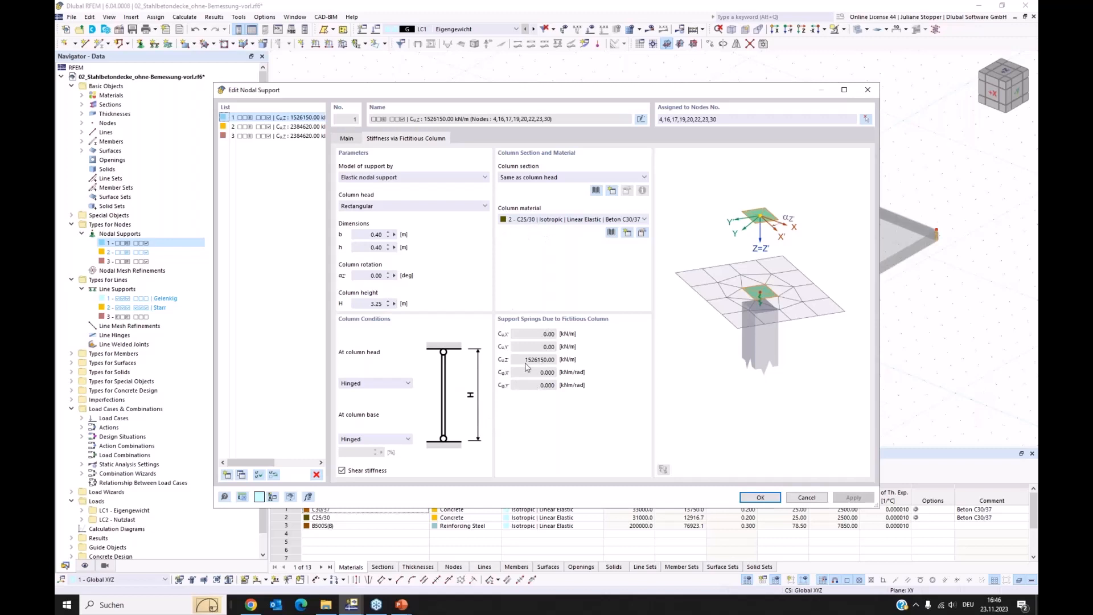
left_click(348, 139)
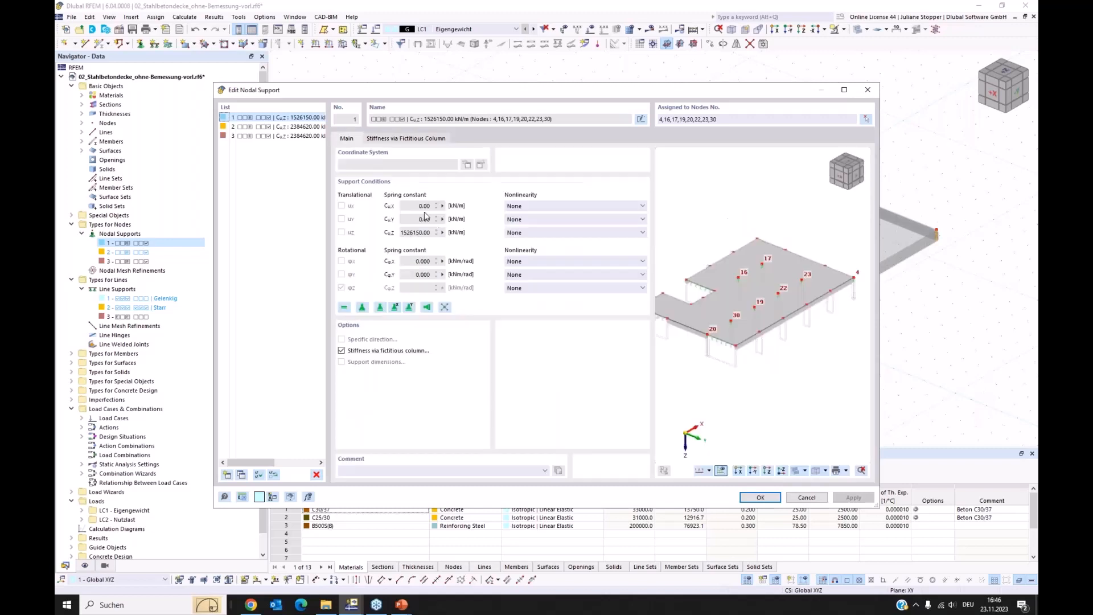
left_click(807, 497)
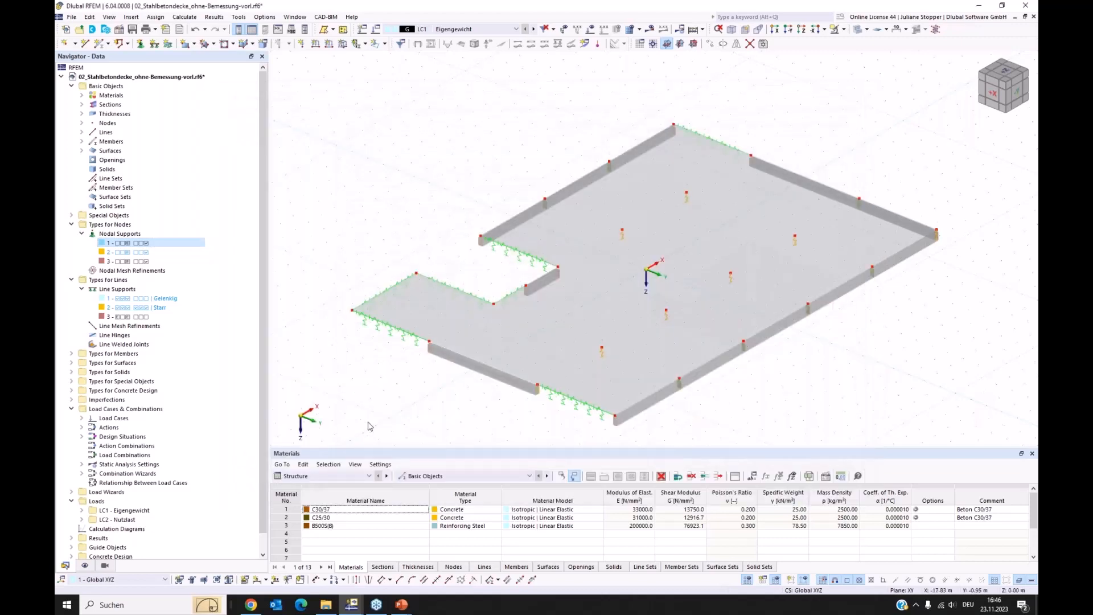
Step: Turn on the display of the walls beneath the line supports
left_click(85, 566)
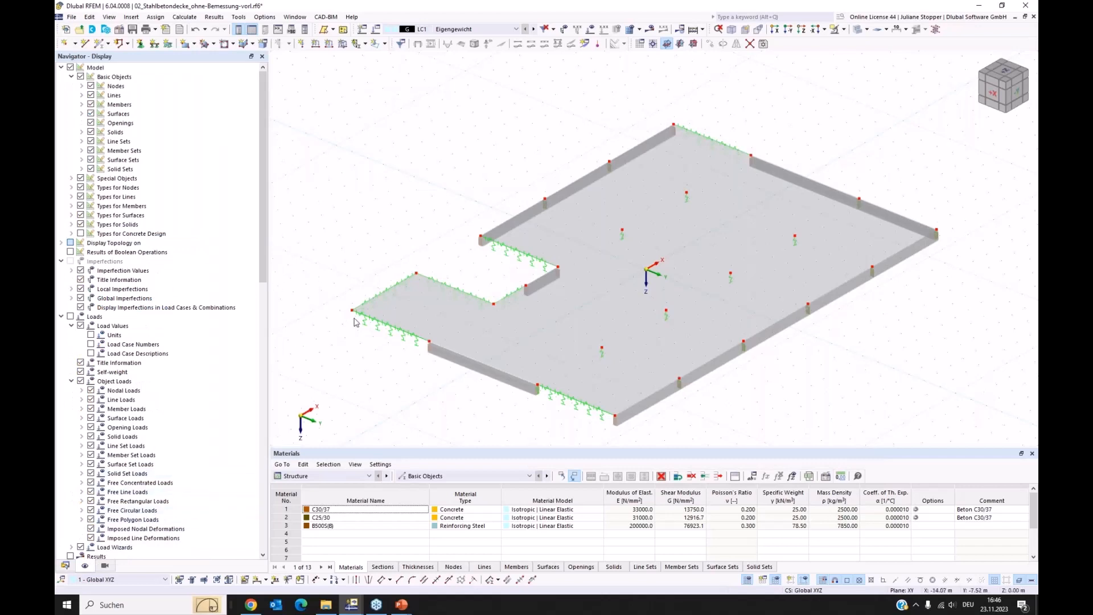
left_click(71, 196)
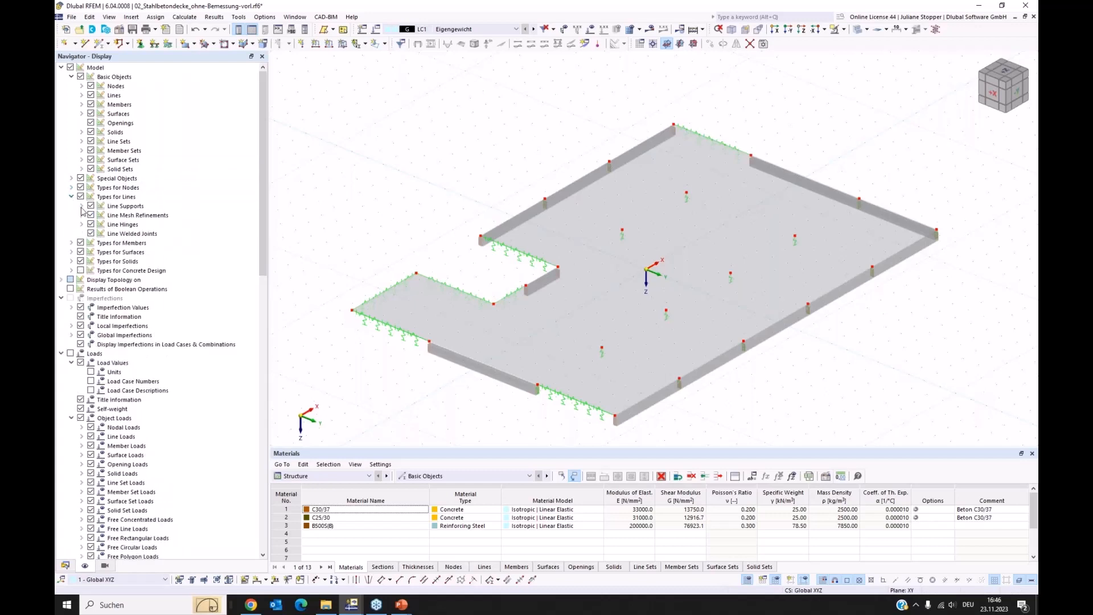
left_click(81, 206)
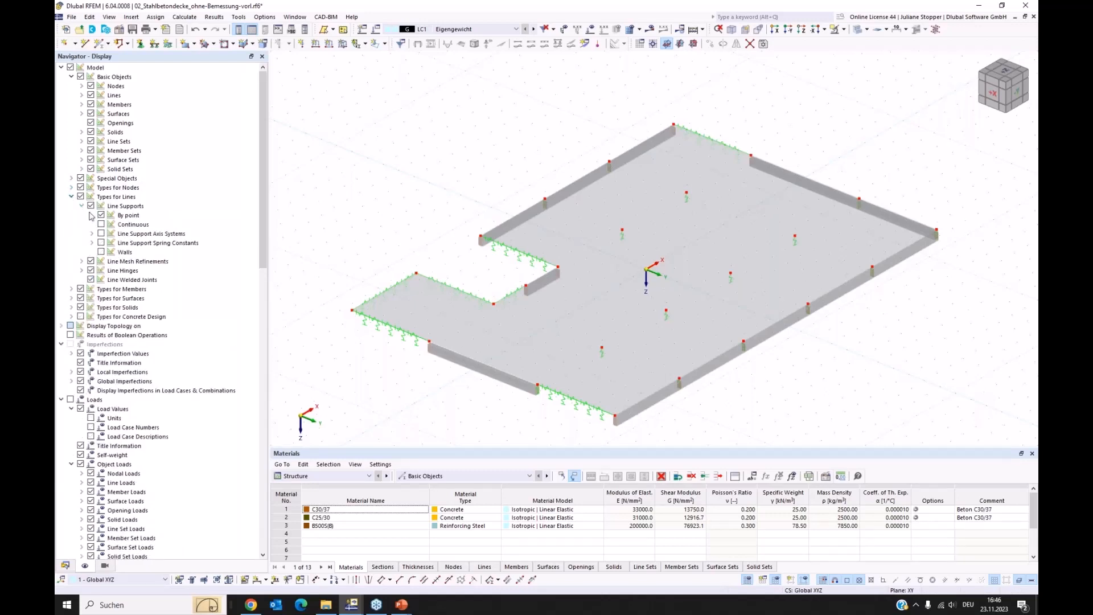
left_click(102, 252)
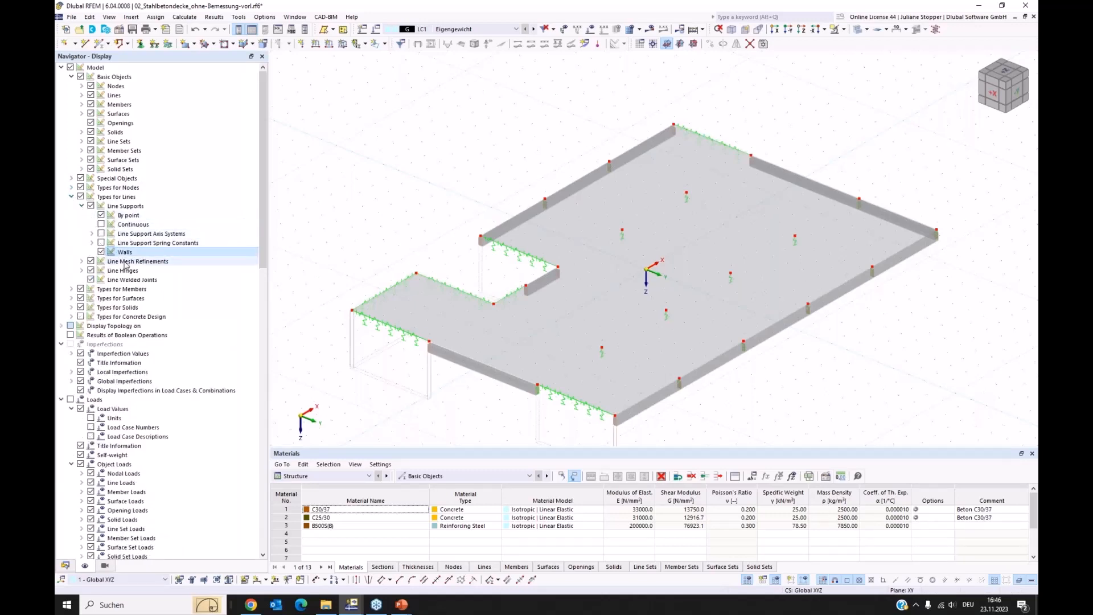
Step: Turn on the display of the columns beneath the nodal supports and inspect the supporting structure from different angles
left_click(72, 188)
left_click(82, 197)
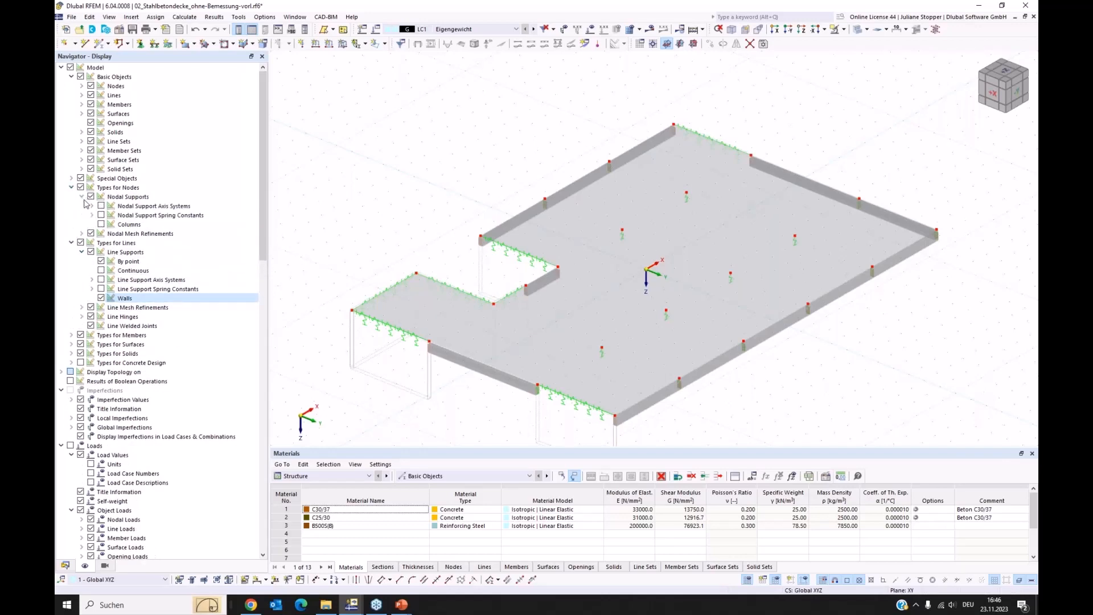
left_click(101, 224)
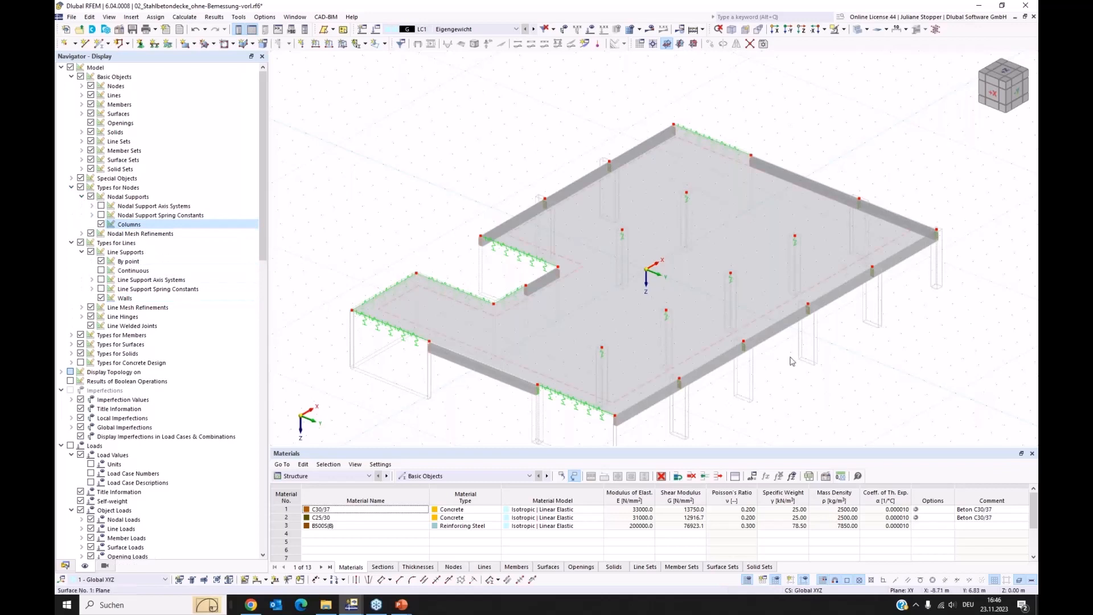
middle_click_drag(836, 407, 410, 341, "ctrl")
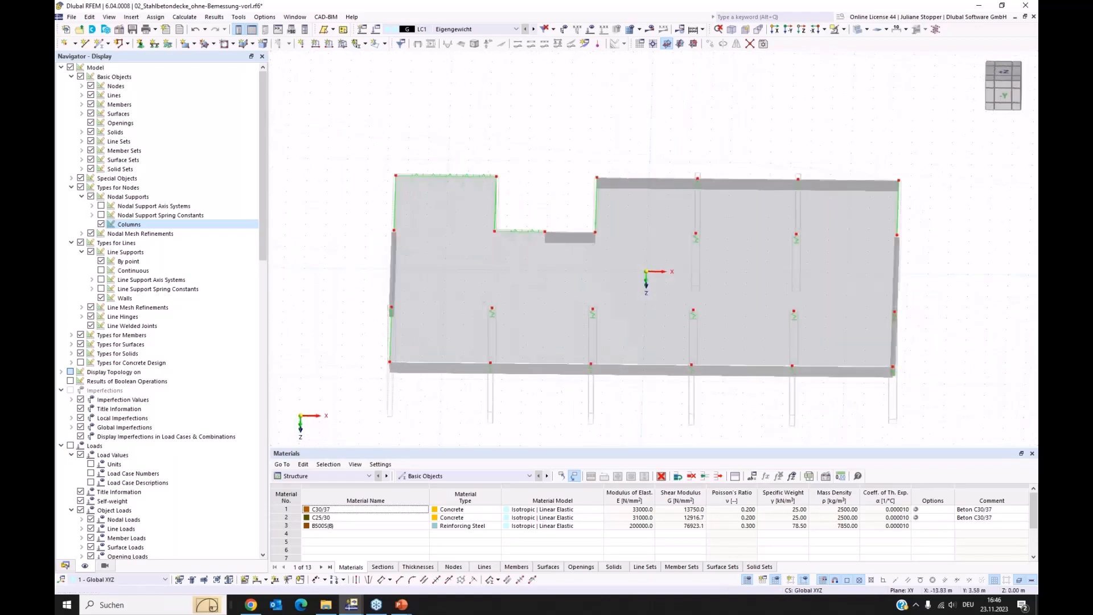
middle_click_drag(367, 308, 420, 329, "ctrl")
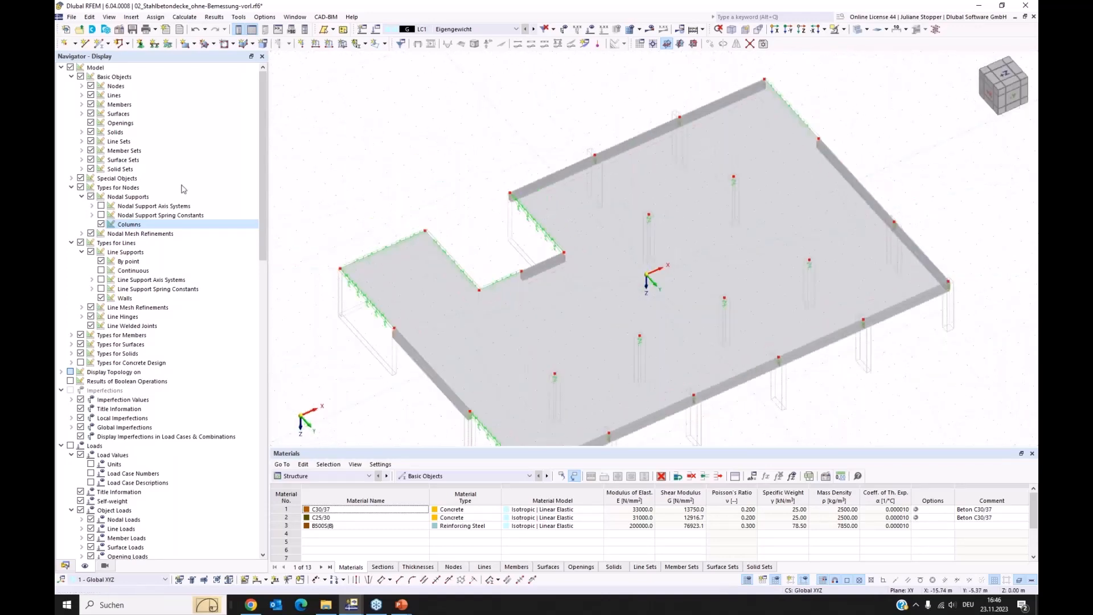
Step: Turn on the rib section display for the members and inspect the ribs along the slab edges
left_click(82, 105)
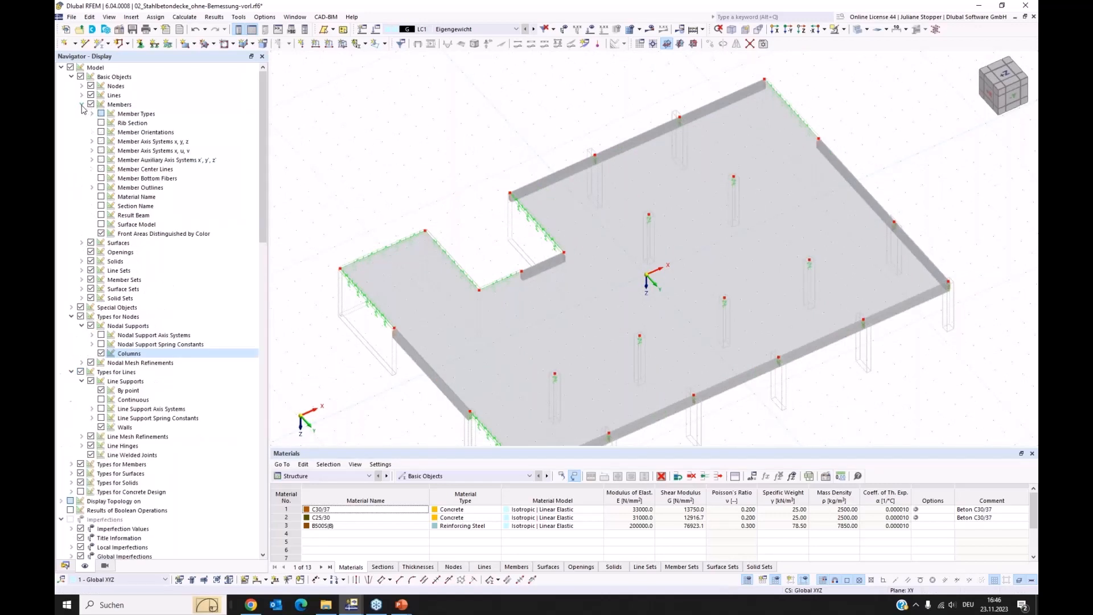
left_click(101, 123)
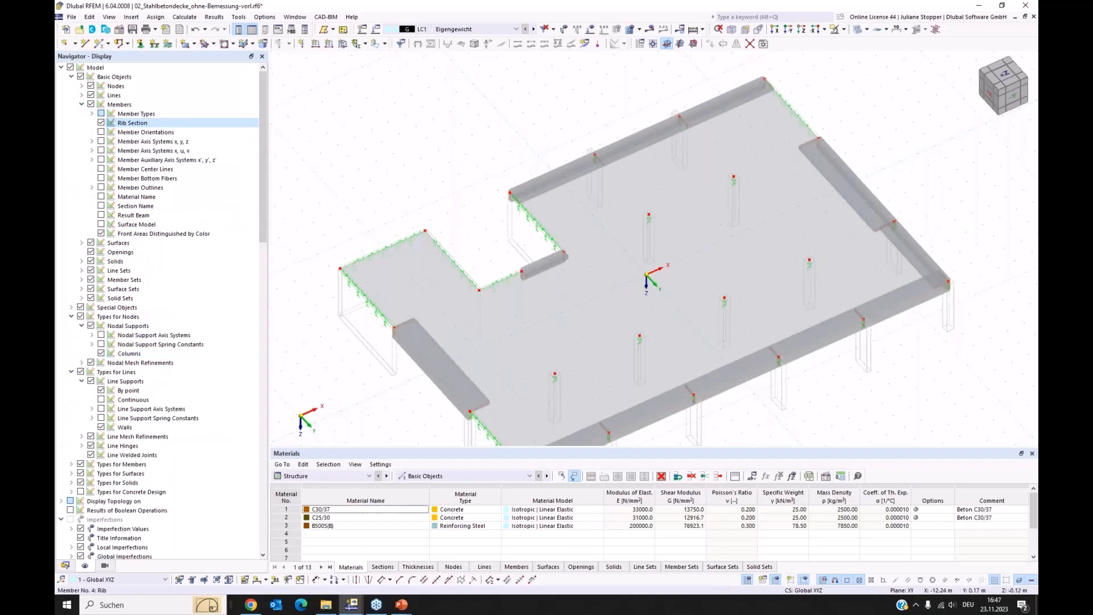
scroll(459, 359, "up", 5)
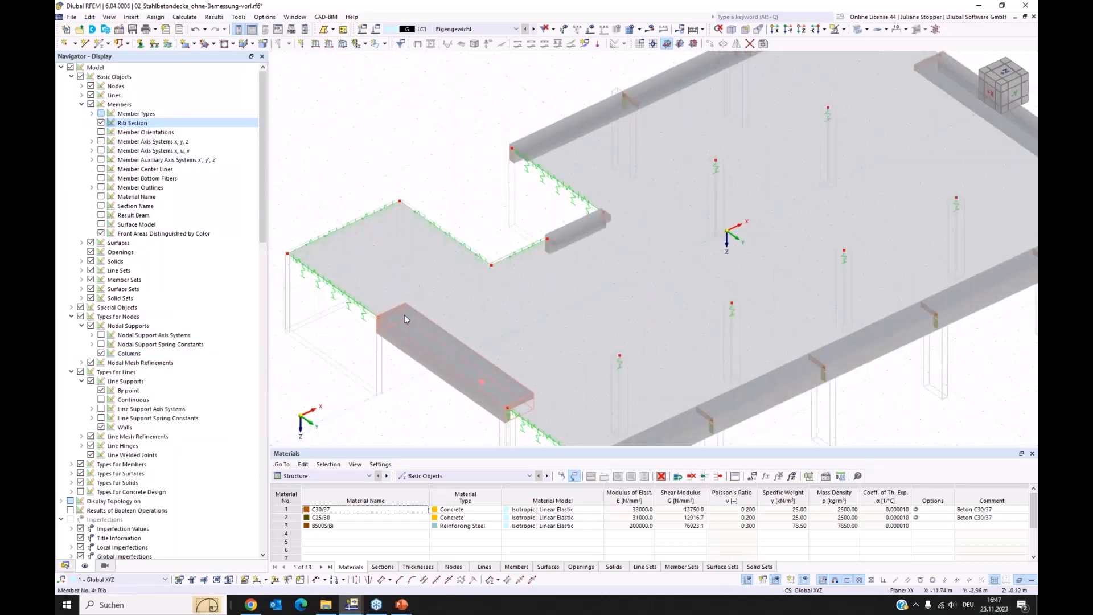
scroll(447, 331, "down", 5)
middle_click_drag(419, 389, 550, 391, "ctrl")
middle_click_drag(511, 391, 421, 399, "ctrl")
Step: Render the solid model's surfaces filled including thickness and view the slab with its ribs from the side
scroll(139, 297, "down", 6)
scroll(138, 297, "down", 15)
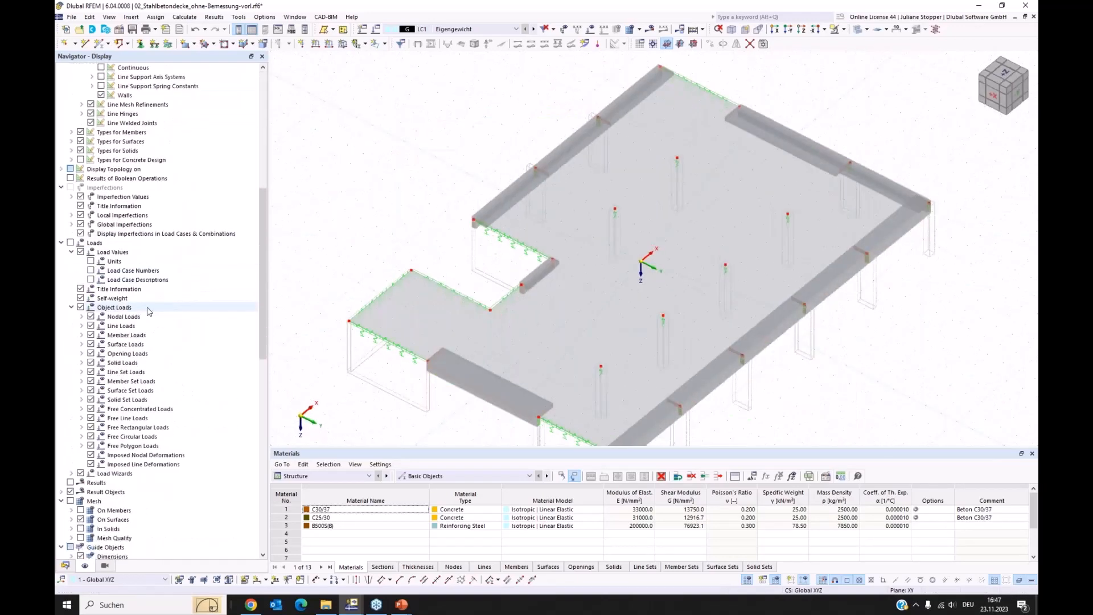
scroll(163, 341, "down", 1)
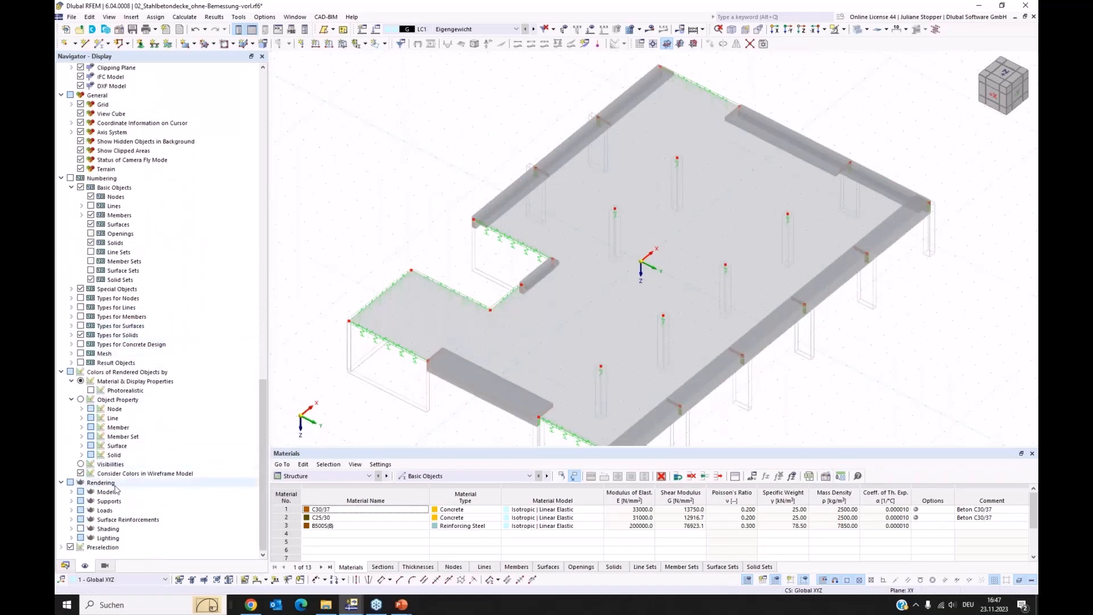
left_click(71, 492)
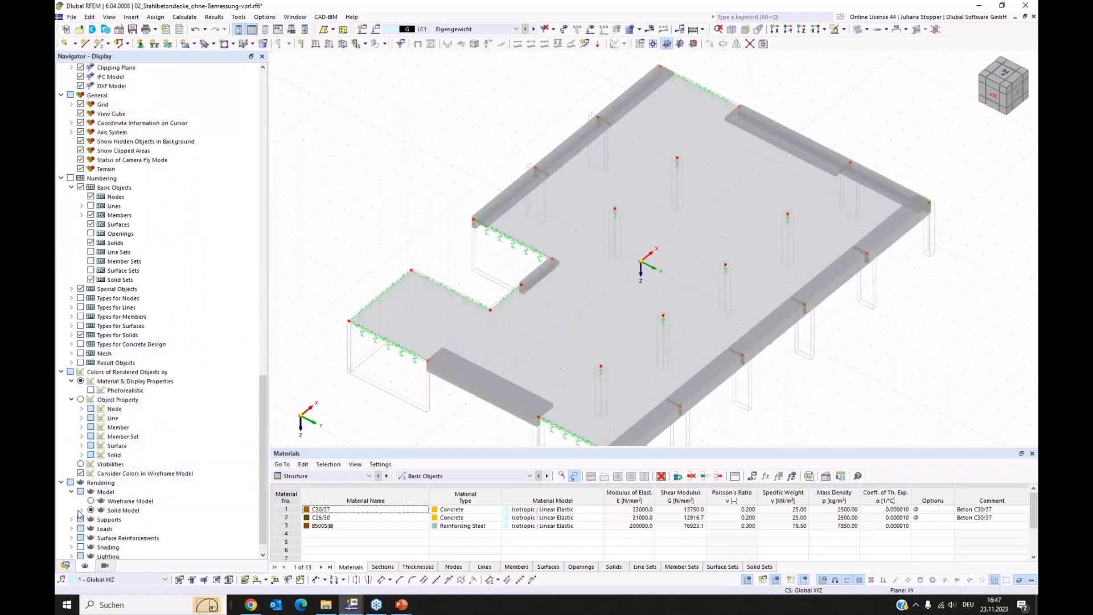
left_click(92, 538)
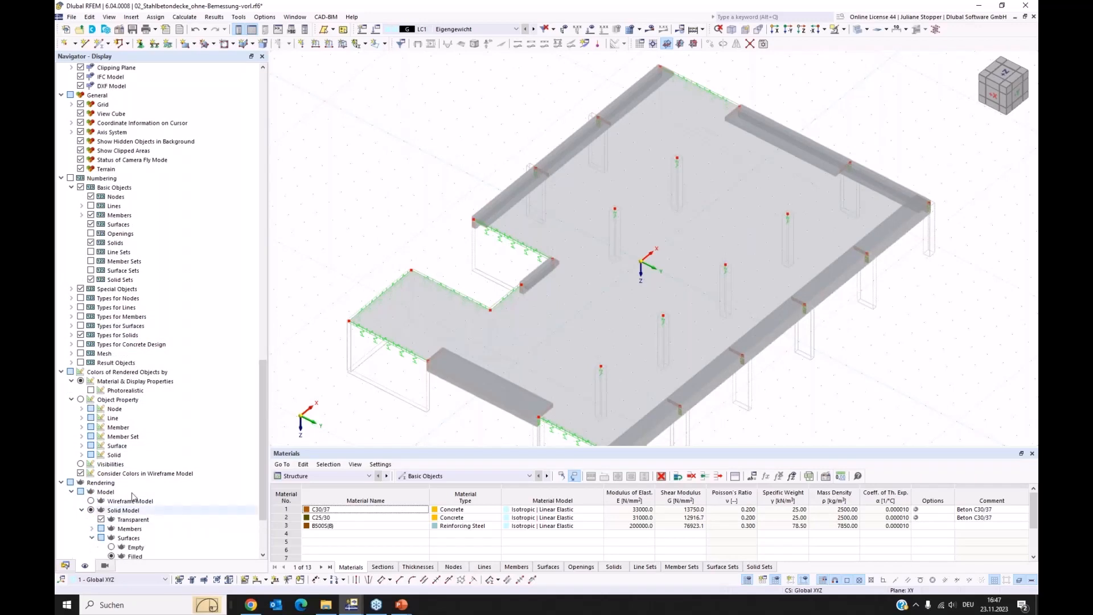
scroll(108, 484, "down", 3)
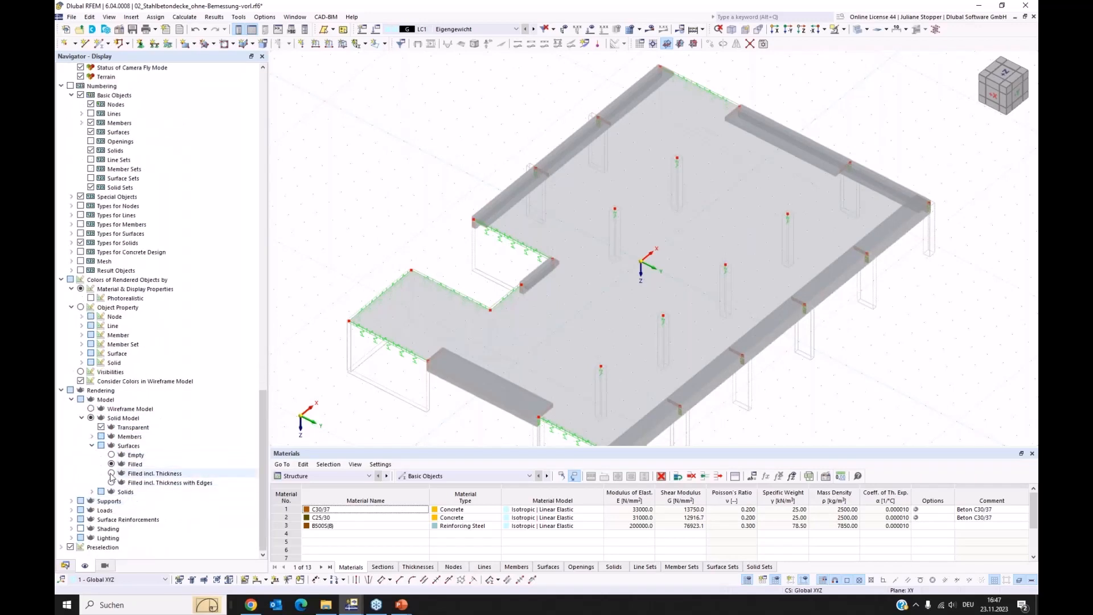
left_click(111, 474)
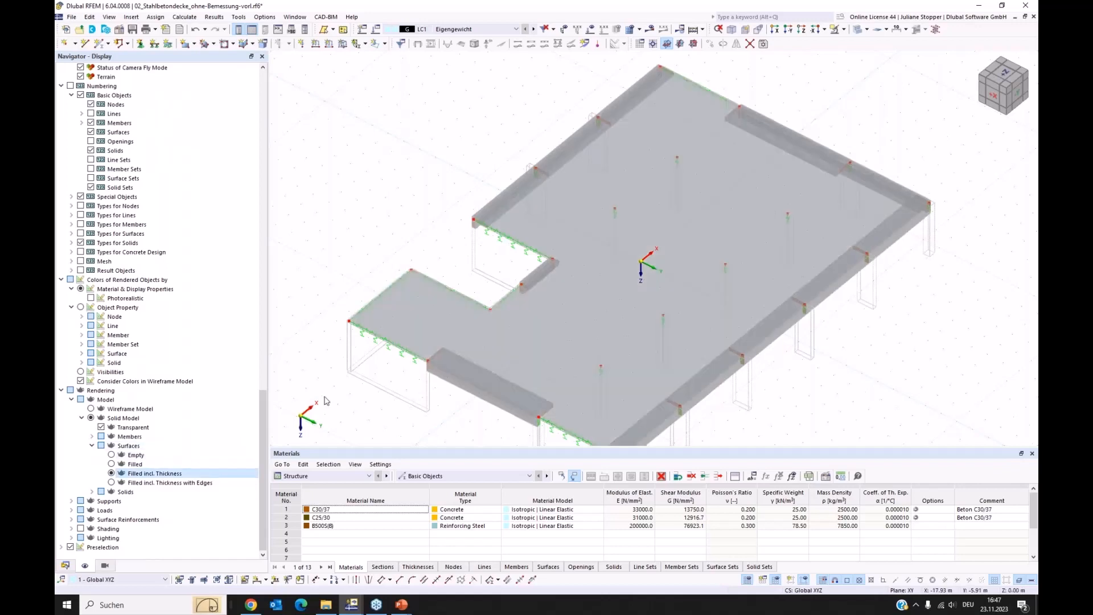
middle_click_drag(348, 404, 454, 355, "ctrl")
scroll(455, 354, "up", 5)
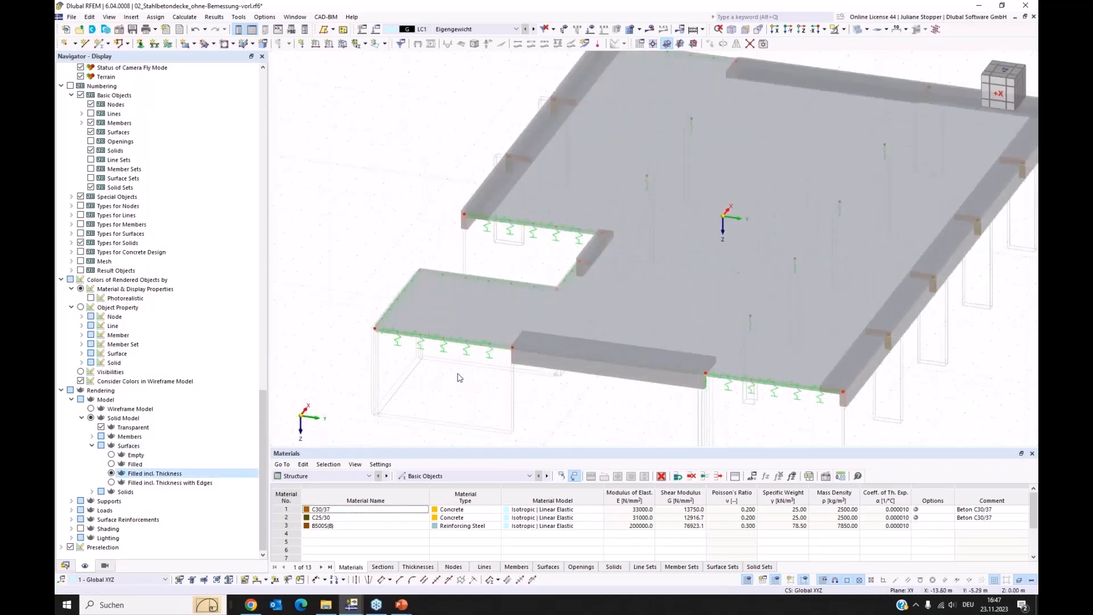
scroll(455, 354, "down", 5)
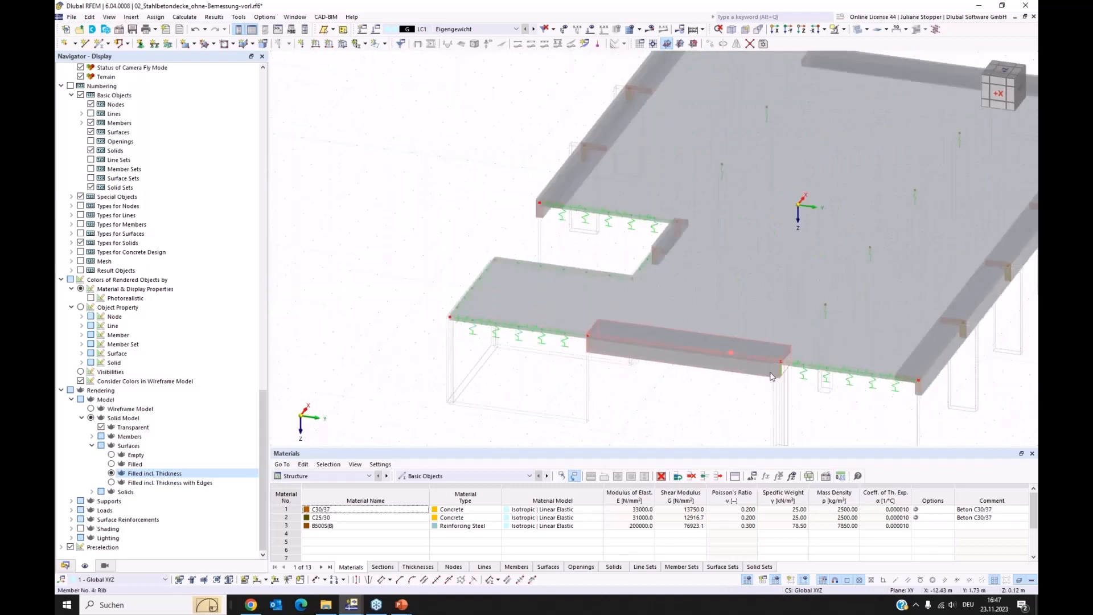
middle_click_drag(455, 355, 489, 330, "ctrl")
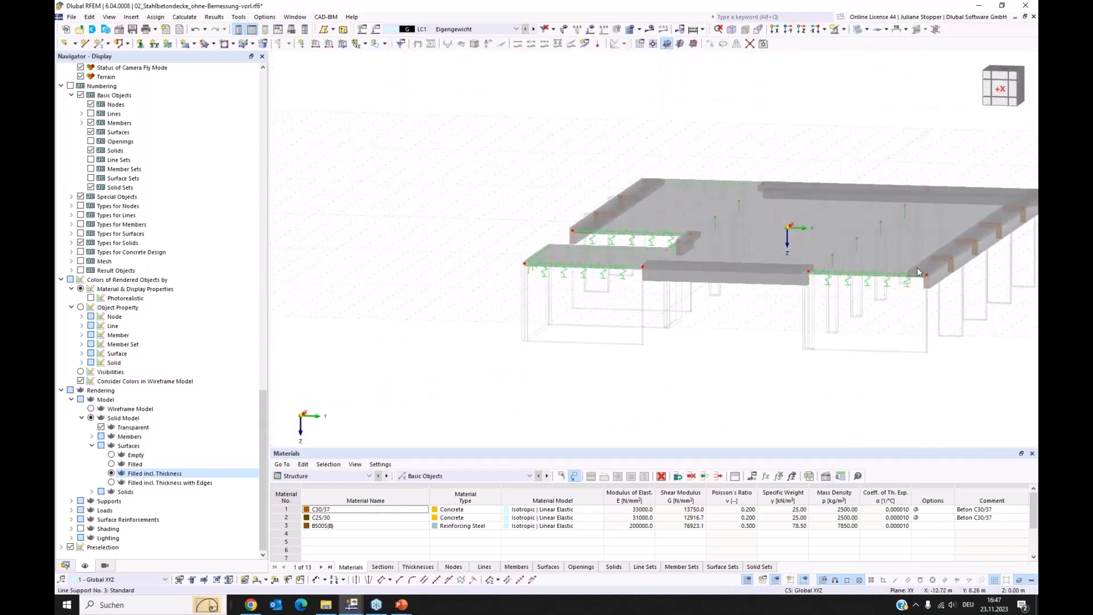
Step: Compare the rib cross-section at the slab corner in solid and transparent display, ending in transparent mode
scroll(888, 293, "up", 4)
middle_click_drag(919, 288, 689, 316)
left_click(857, 30)
left_click(858, 30)
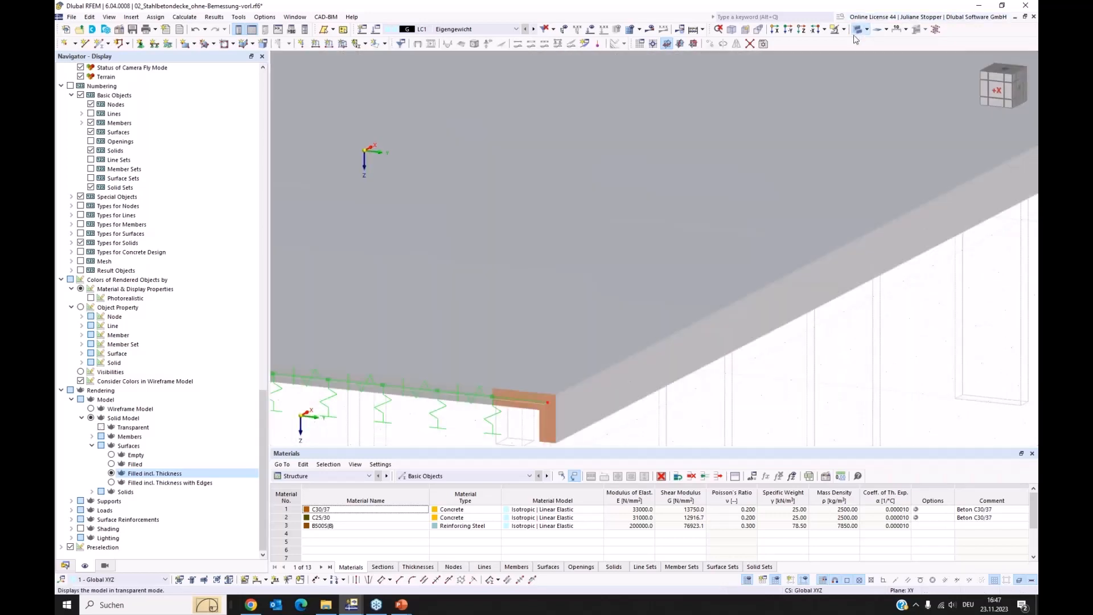
middle_click_drag(478, 397, 524, 331)
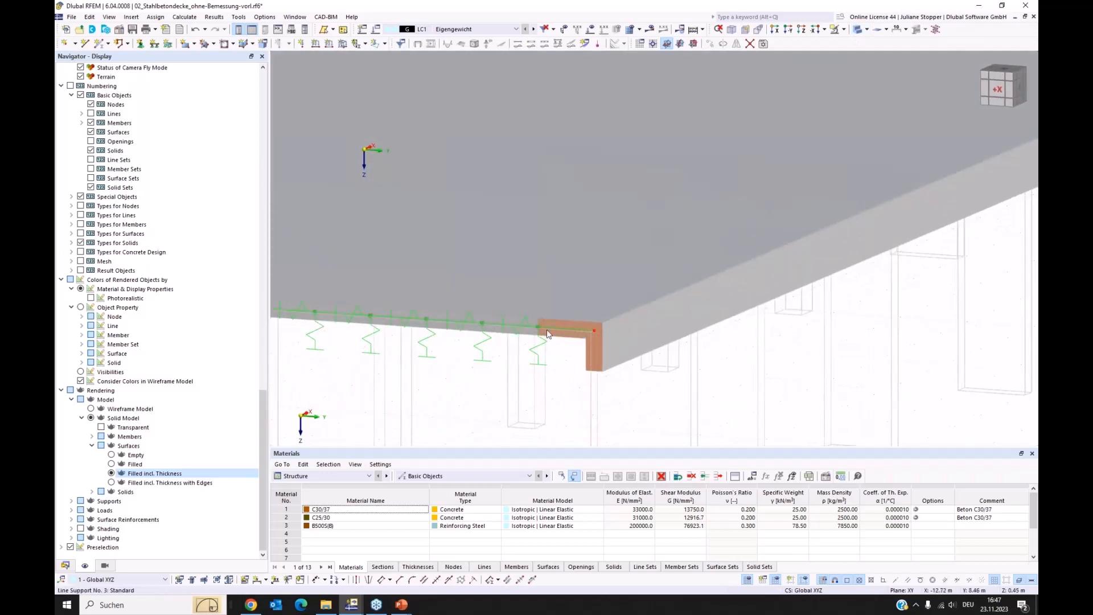
left_click(857, 30)
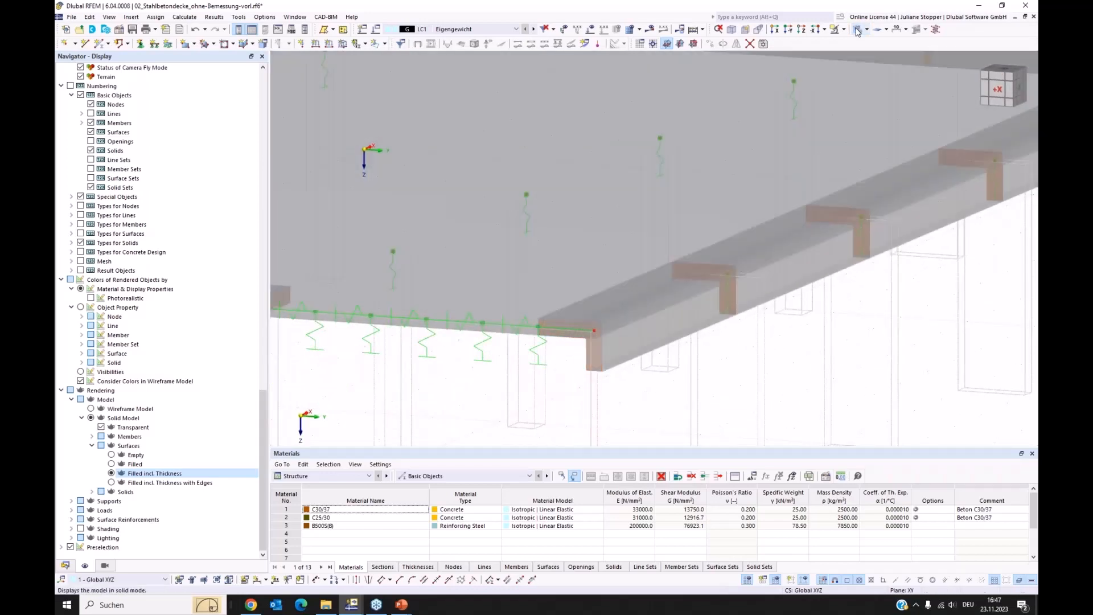
left_click(858, 30)
left_click(858, 30)
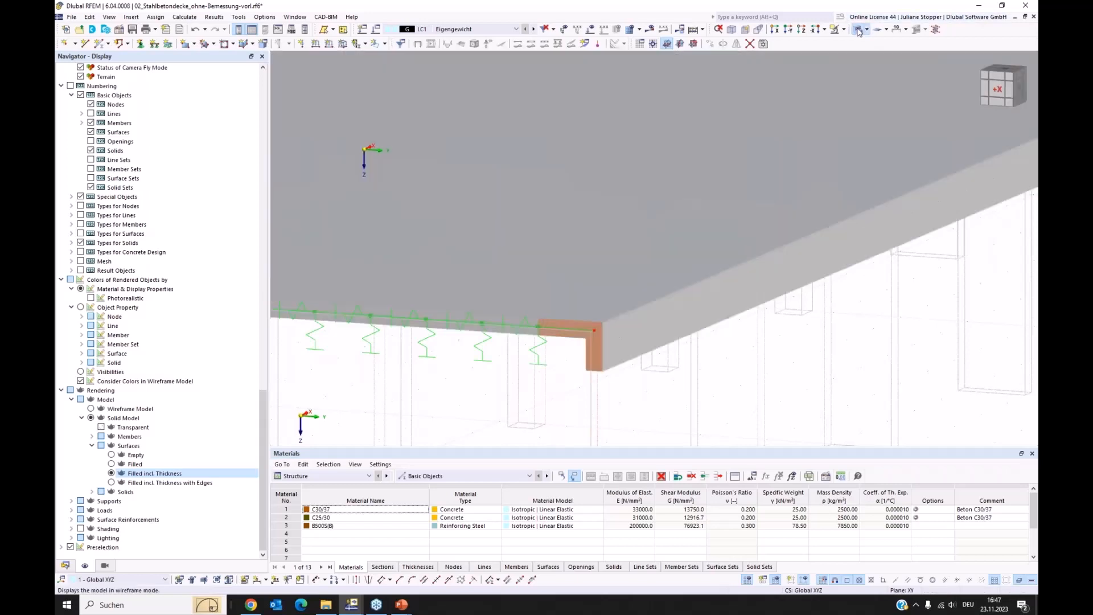
left_click(857, 30)
scroll(666, 219, "down", 5)
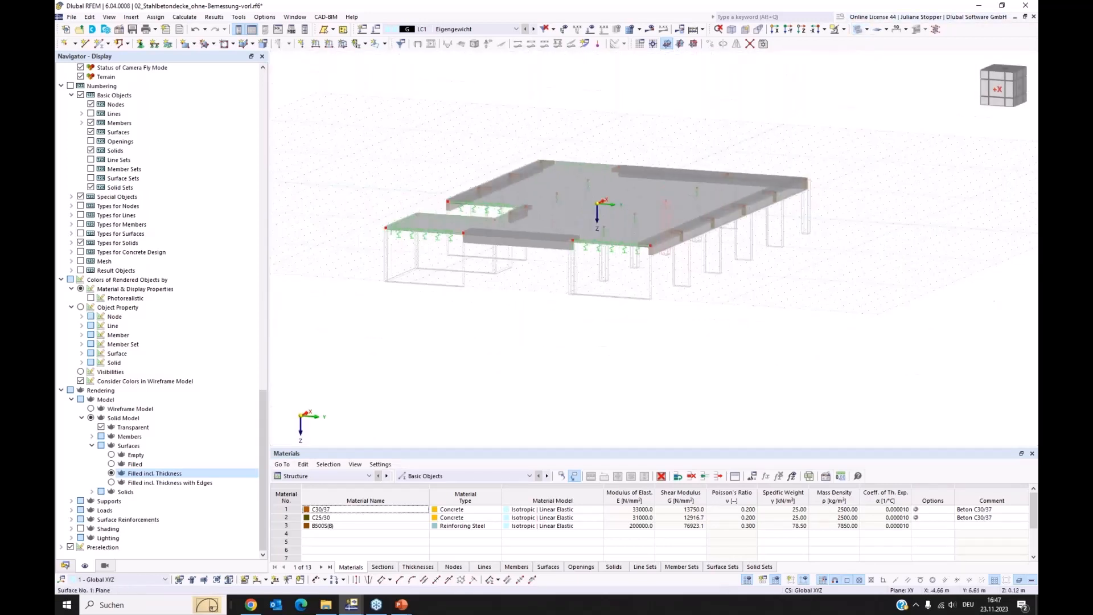
middle_click_drag(666, 222, 664, 299, "ctrl")
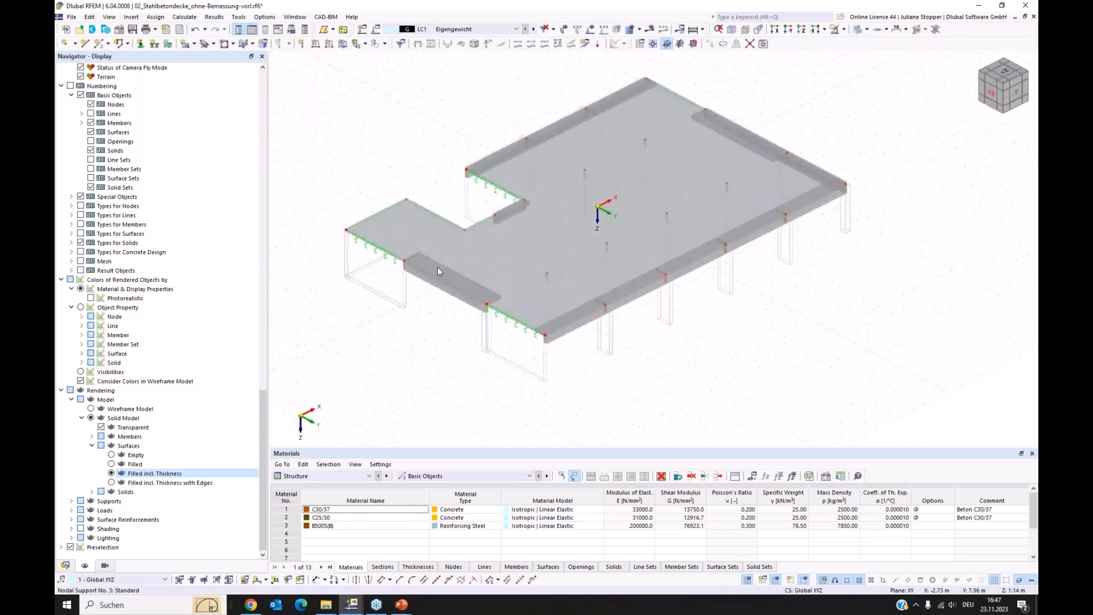
Step: Assign the action category "Imposed loads - category B: office areas" to load case LC2 Nutzlast
left_click(67, 565)
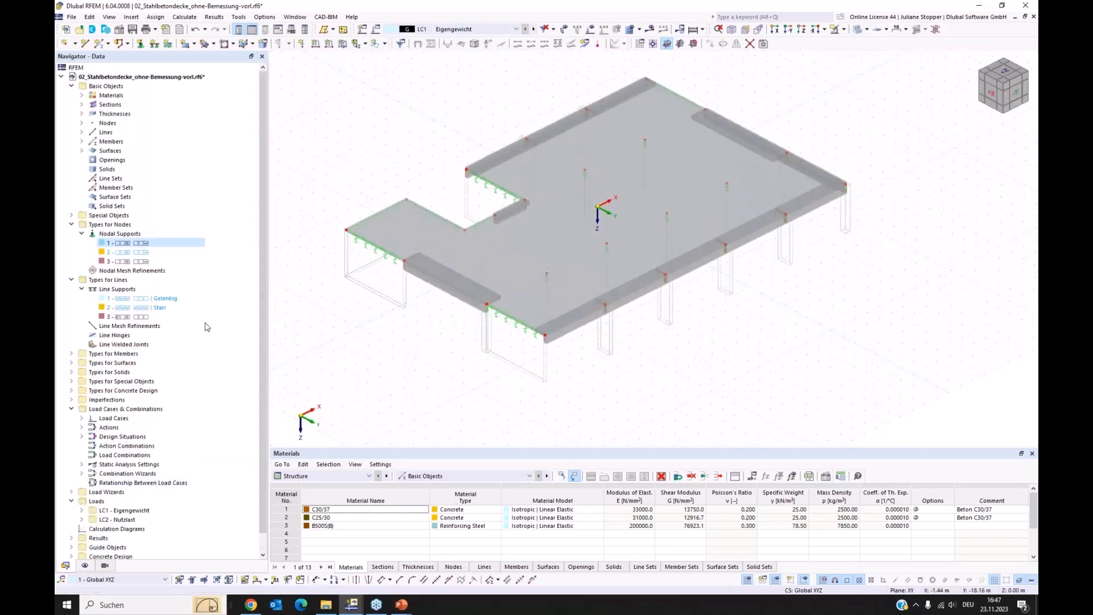
left_click(81, 419)
left_click(151, 436)
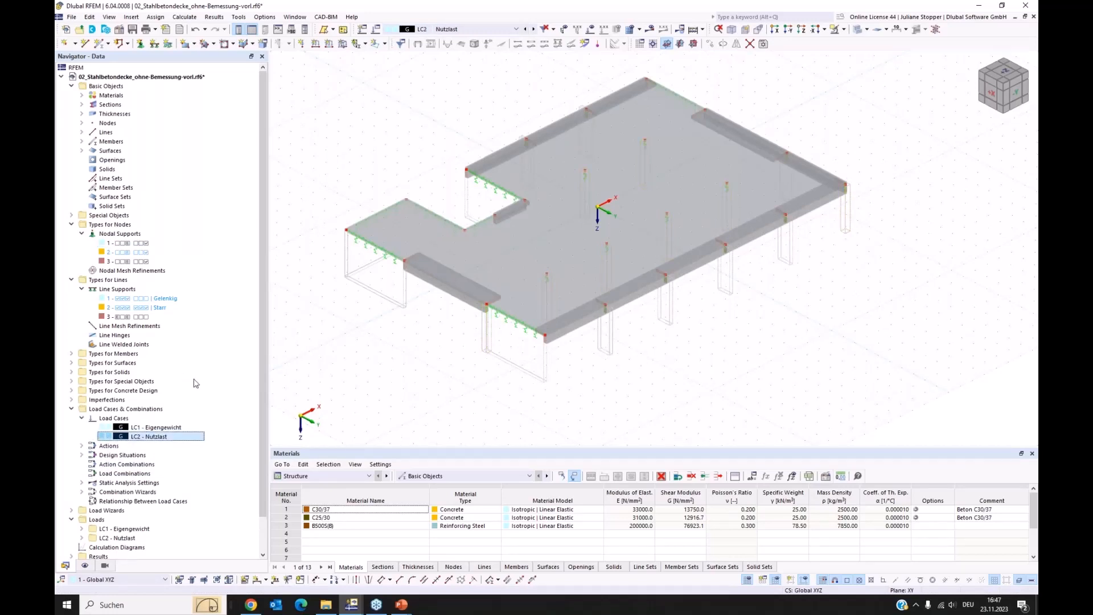
double_click(120, 436)
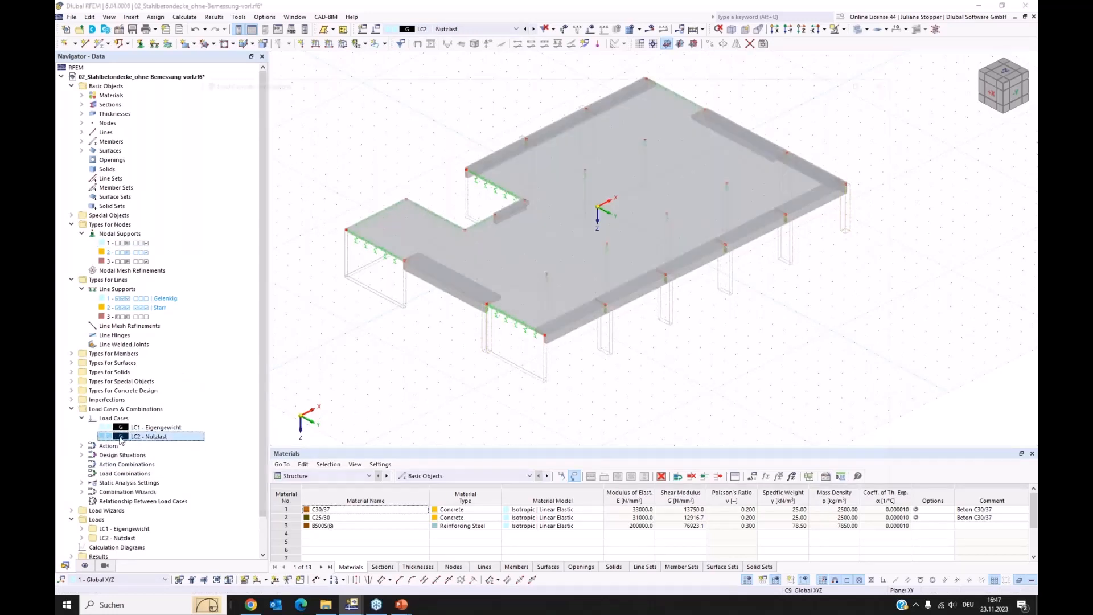
left_click(408, 270)
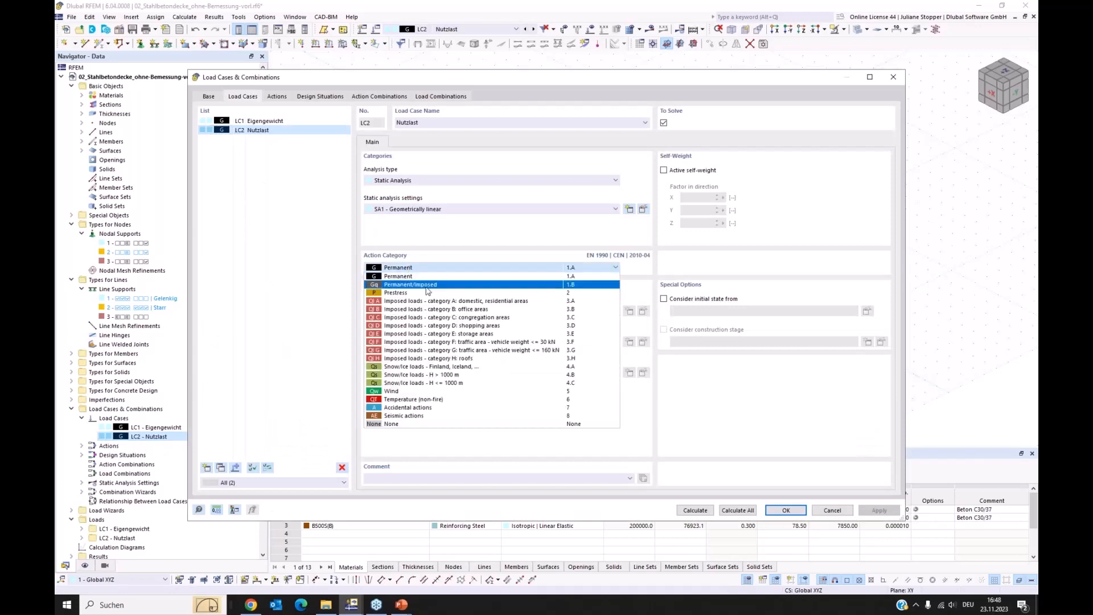
left_click(430, 310)
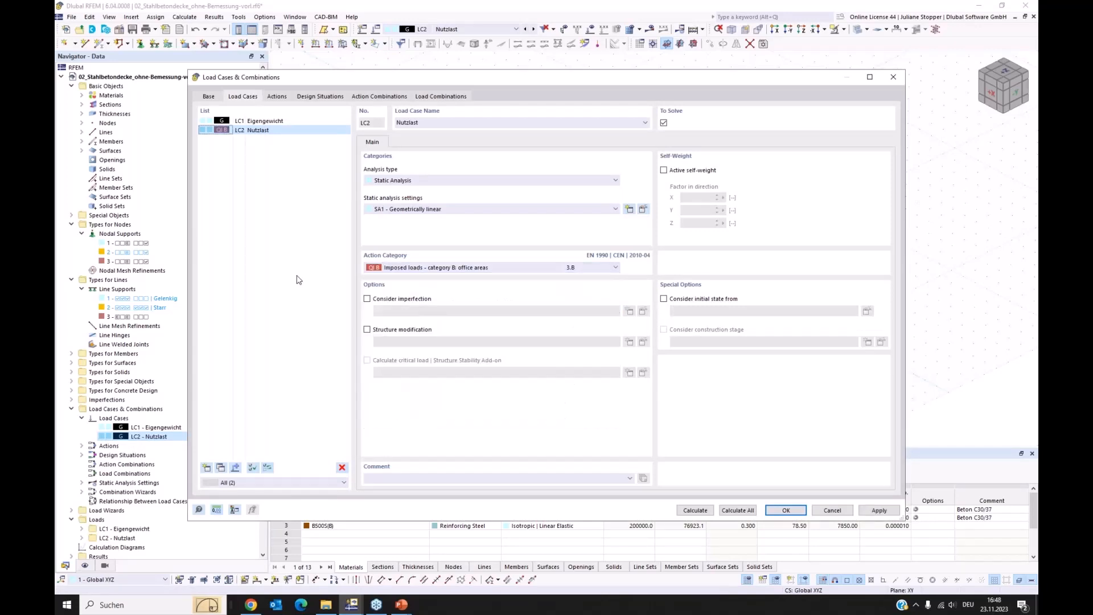
left_click(780, 512)
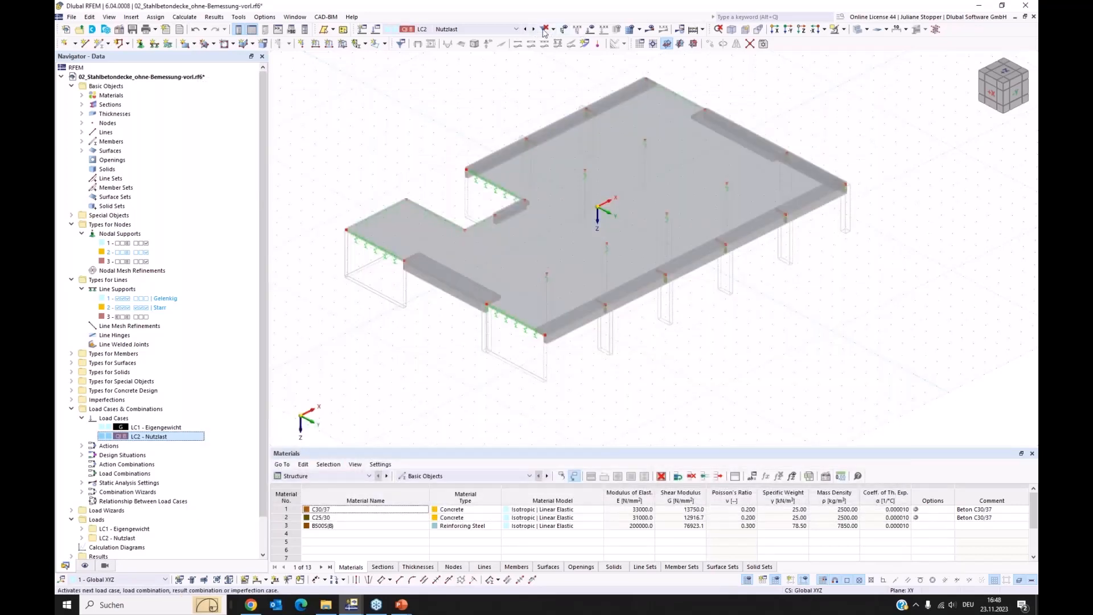
Step: Show the loads of LC2 Nutzlast and LC1 Eigengewicht on the slab for review, and hide them again
left_click(591, 31)
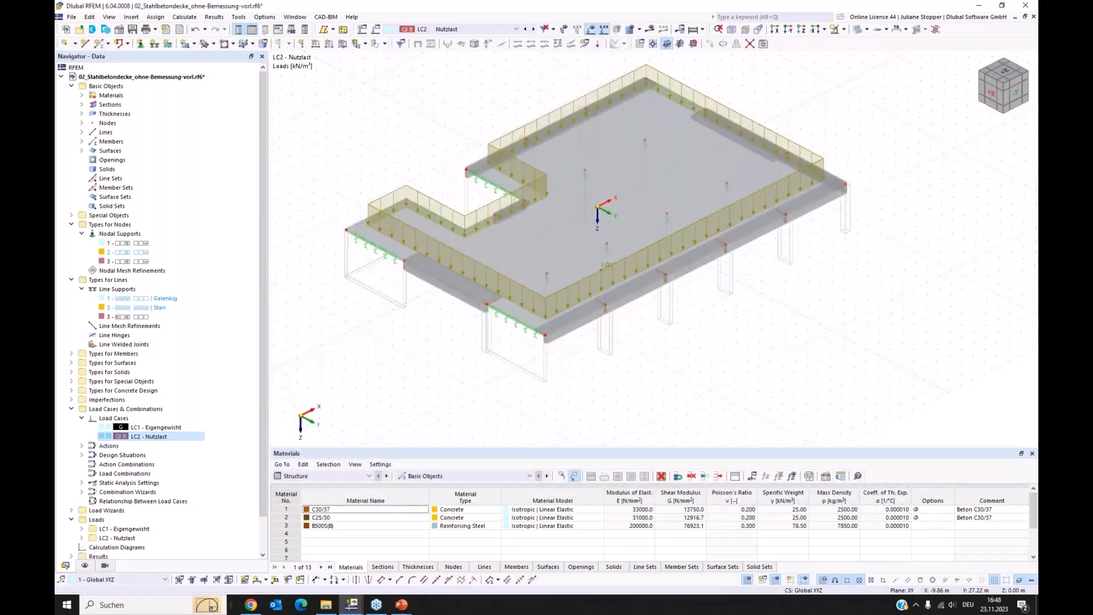
middle_click_drag(805, 433, 771, 418, "ctrl")
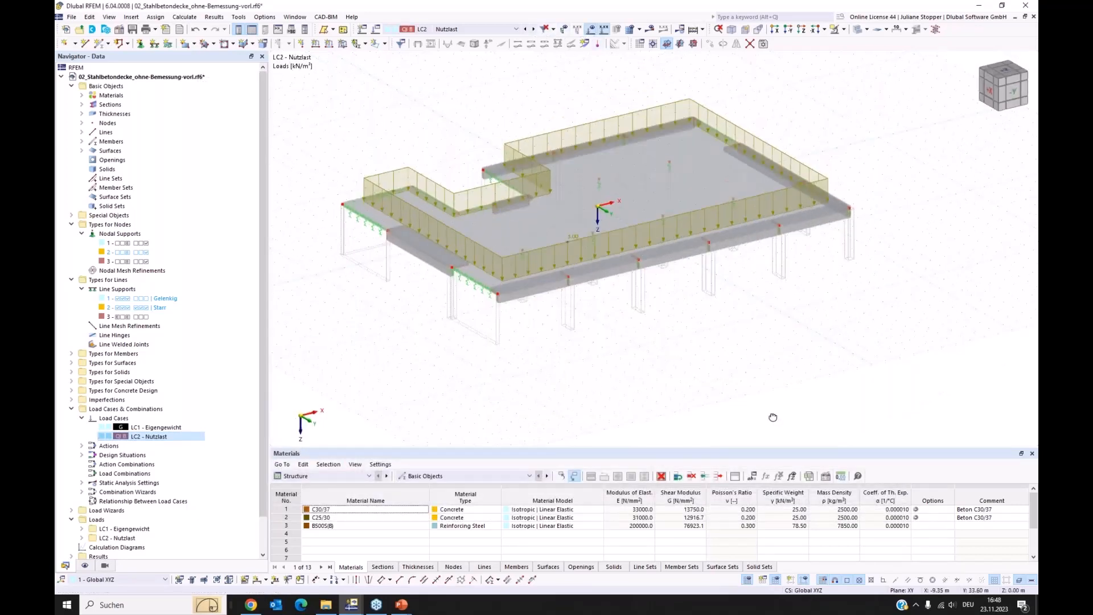
left_click(525, 30)
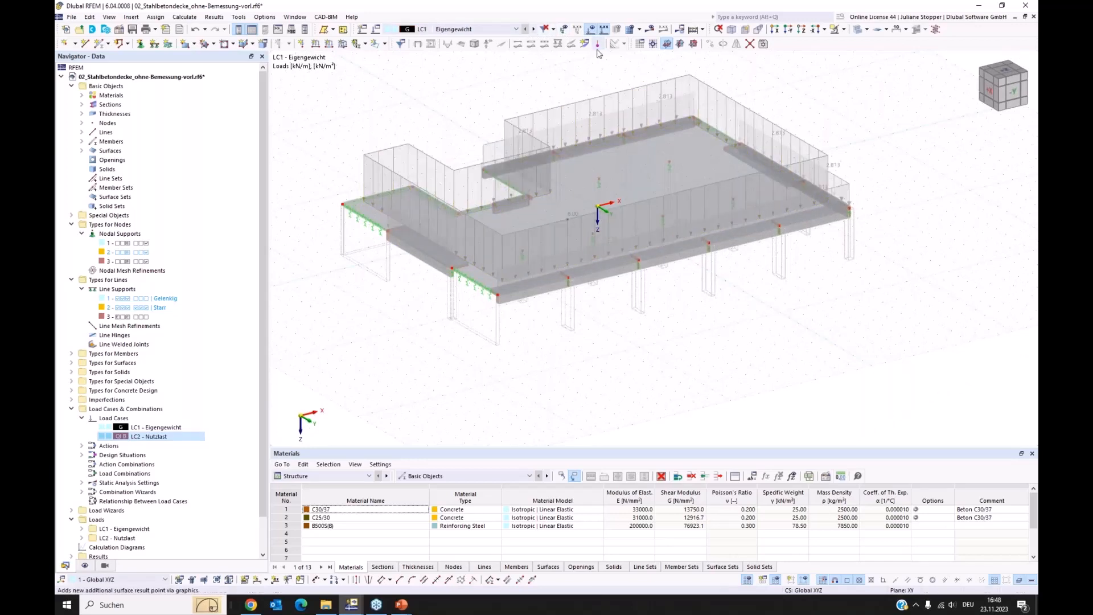
left_click(590, 31)
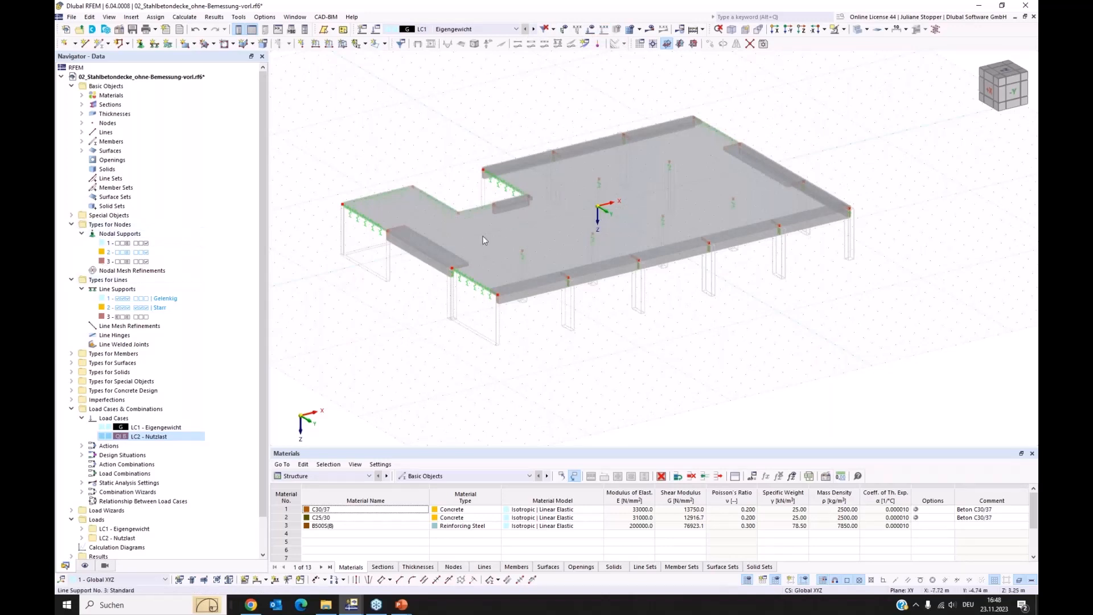
Step: Open slab surface 1 and review its design properties, concrete cover durability classes and reinforcement directions
double_click(502, 276)
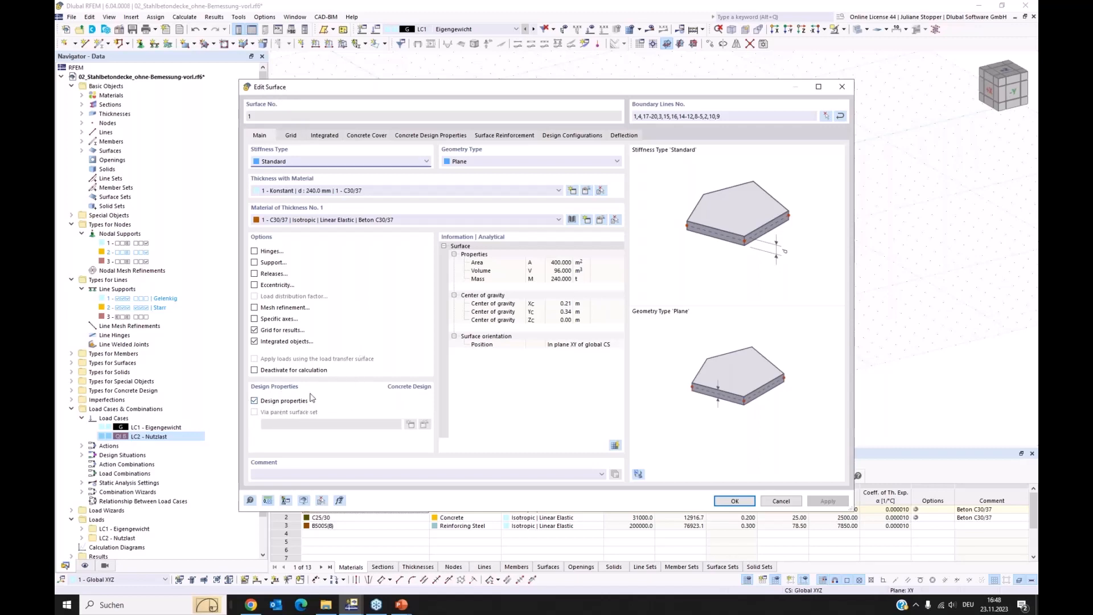
left_click(356, 138)
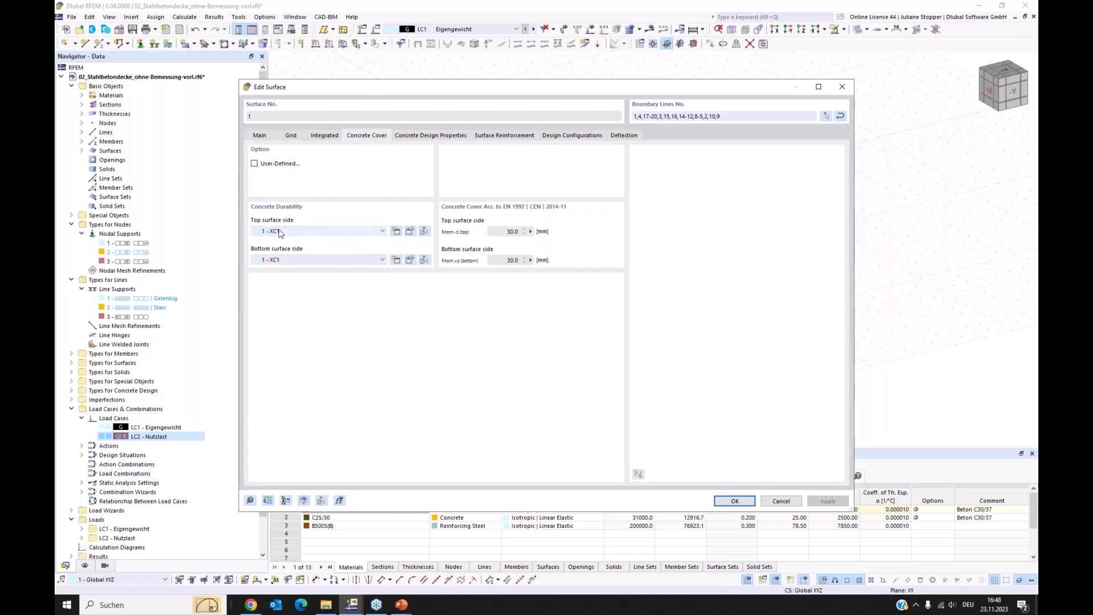
left_click(295, 233)
left_click(295, 237)
left_click(412, 137)
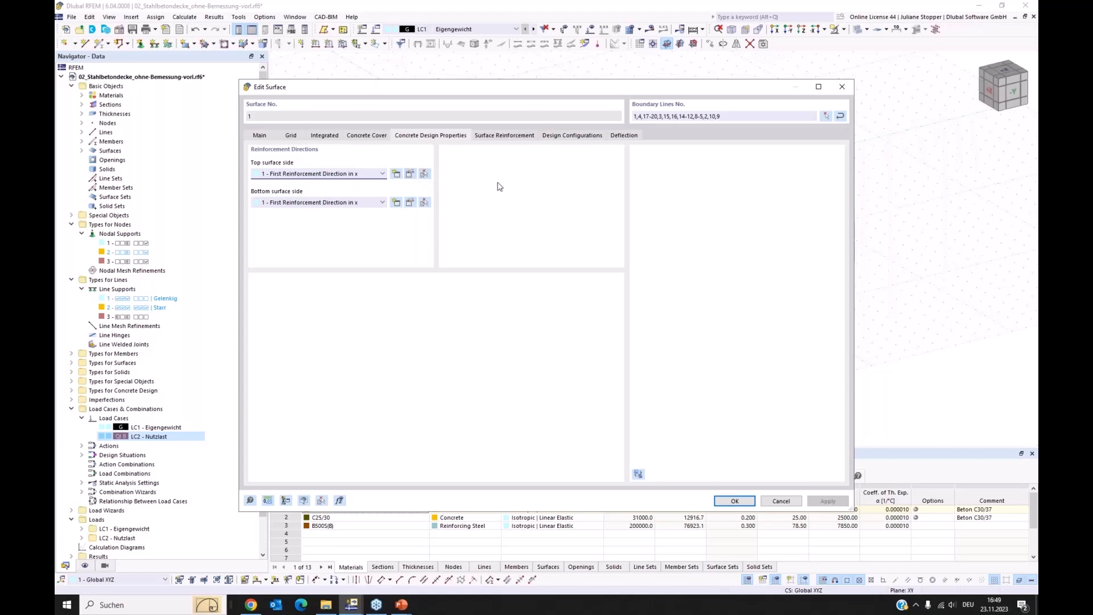
Step: Create a surface reinforcement on the top side only for surface 1, with 8 mm rebars and additional 8 mm transverse reinforcement at 0.150 m spacing
left_click(503, 136)
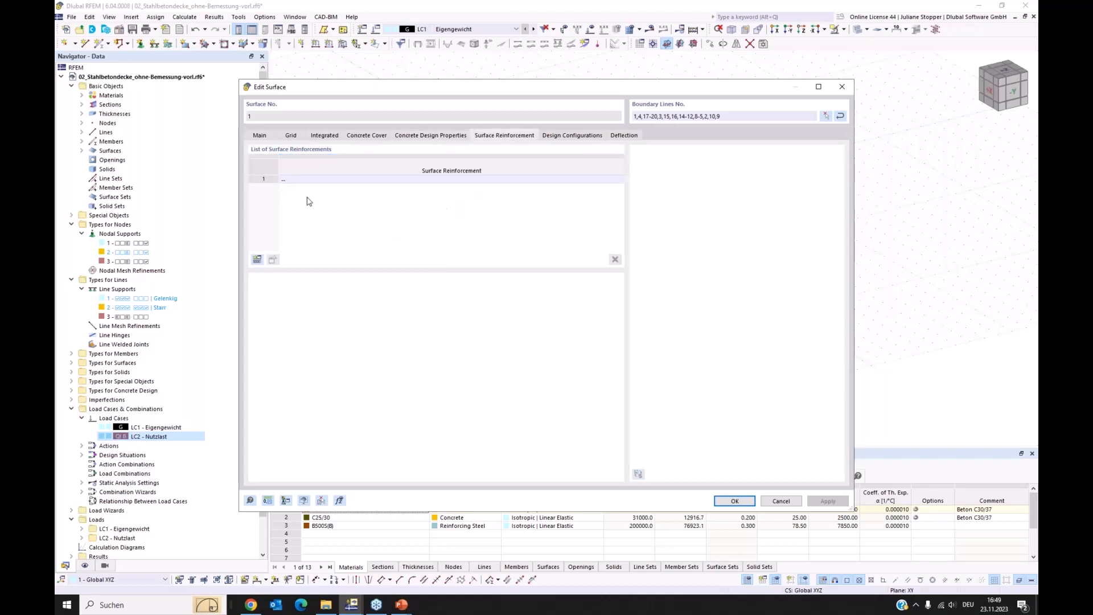
left_click(258, 260)
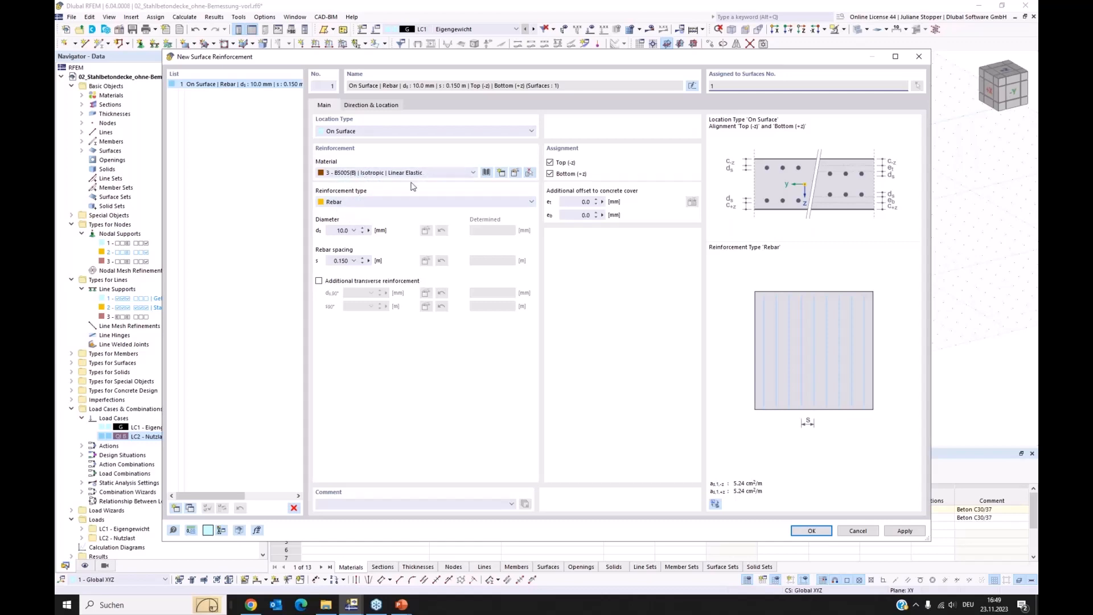
left_click(319, 281)
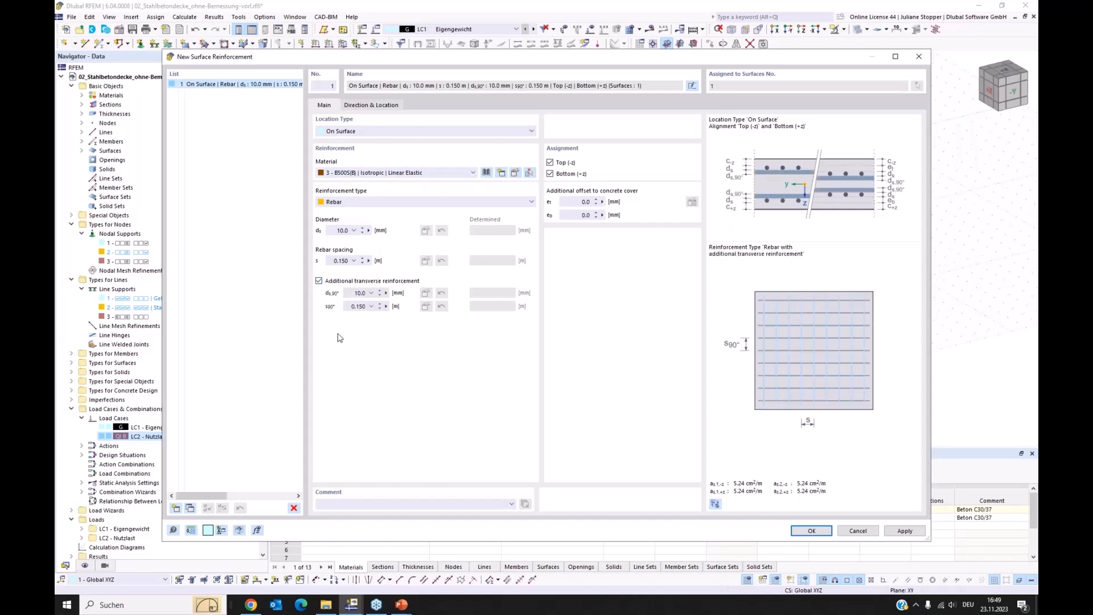
double_click(341, 230)
type("8")
double_click(360, 293)
type("8")
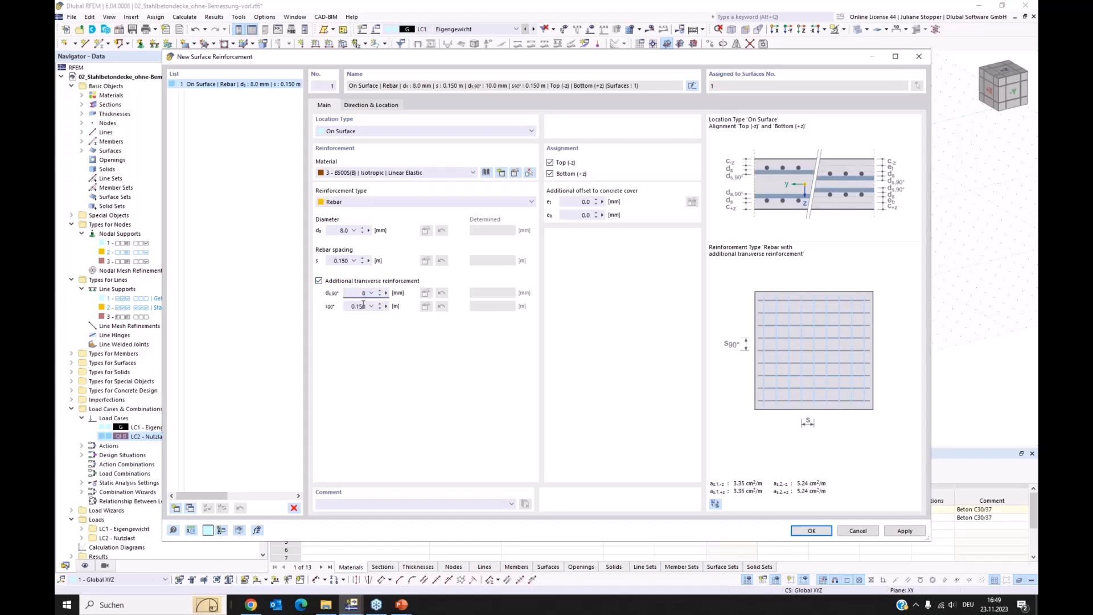
key("Tab")
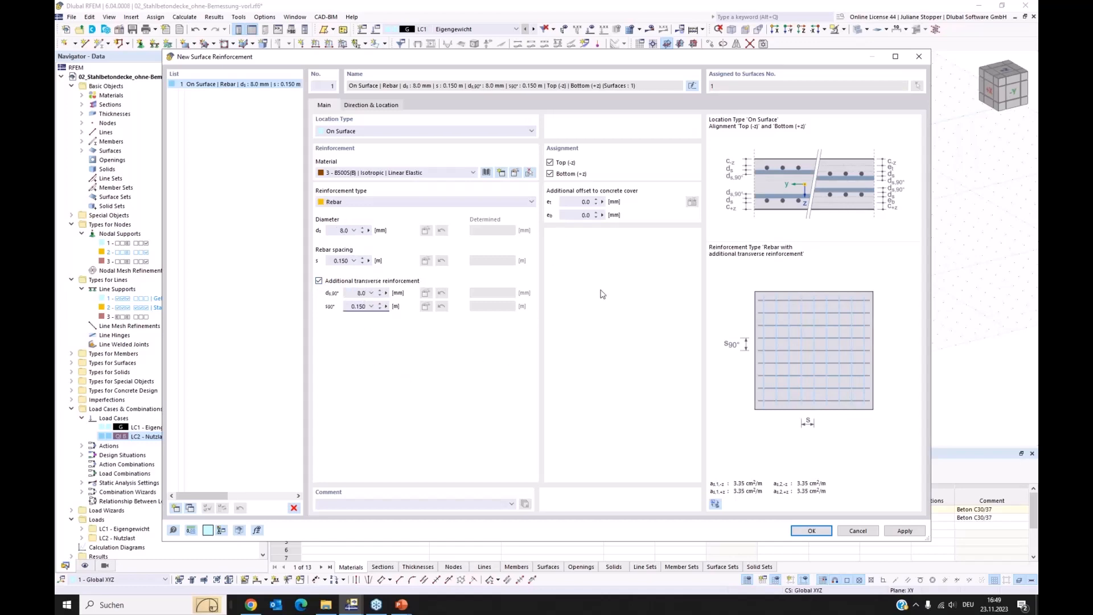
left_click(550, 174)
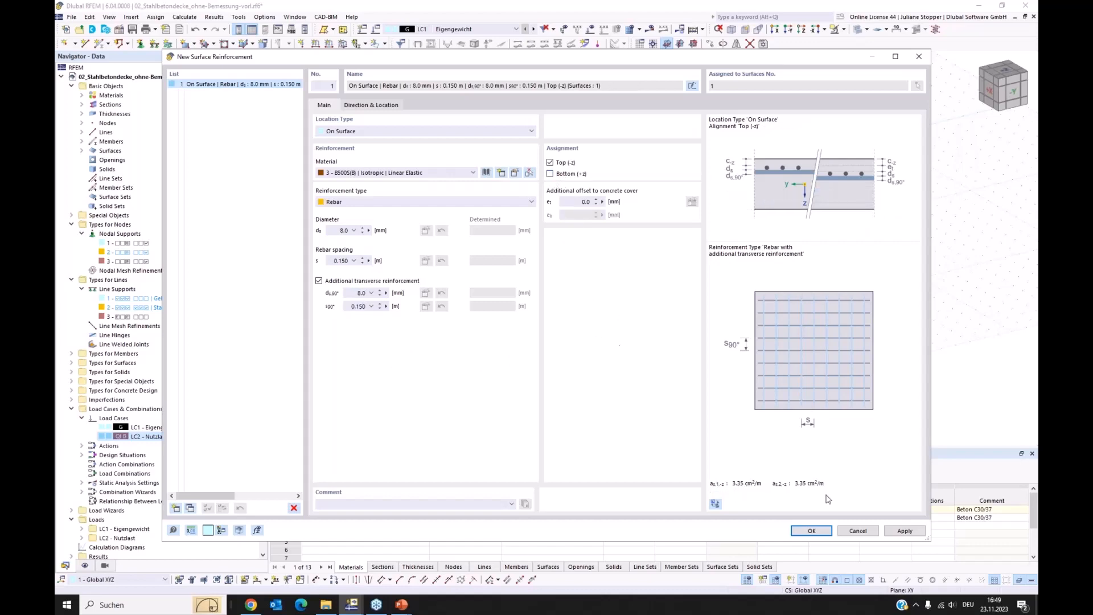
left_click(905, 530)
Step: Copy the top reinforcement, assign the copy to the bottom side only, and set both its main and transverse diameters to 10 mm
left_click(191, 507)
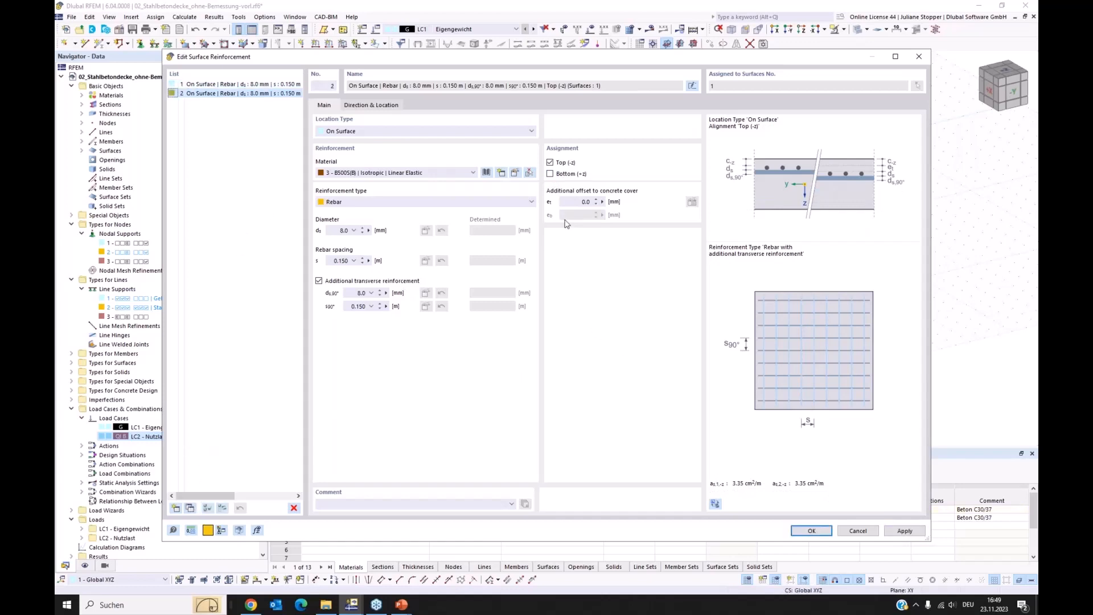
left_click(550, 163)
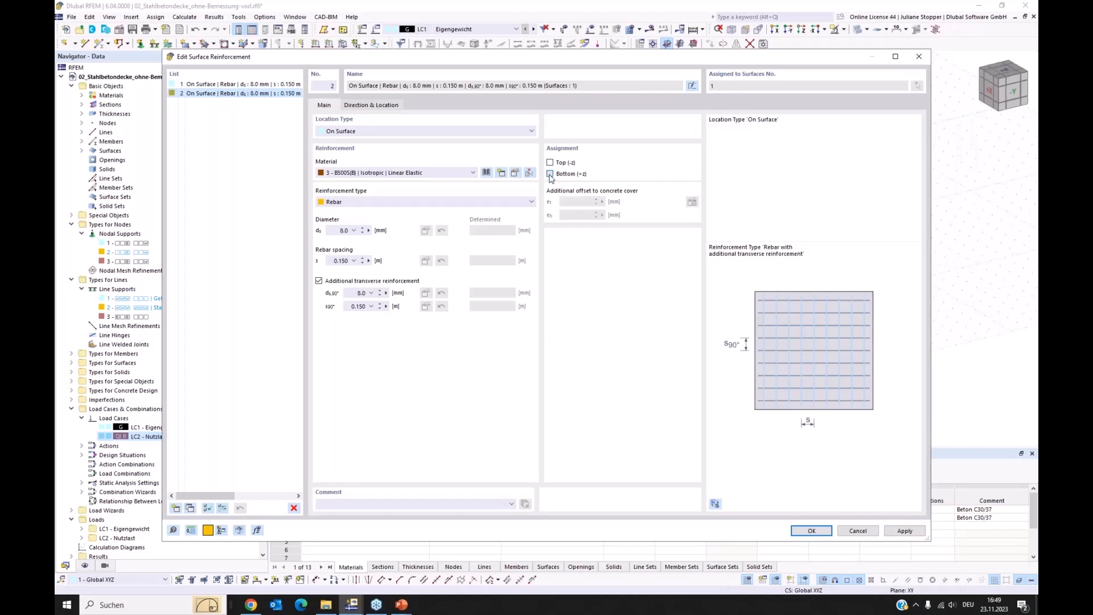
left_click(550, 173)
left_click_drag(337, 228, 372, 236)
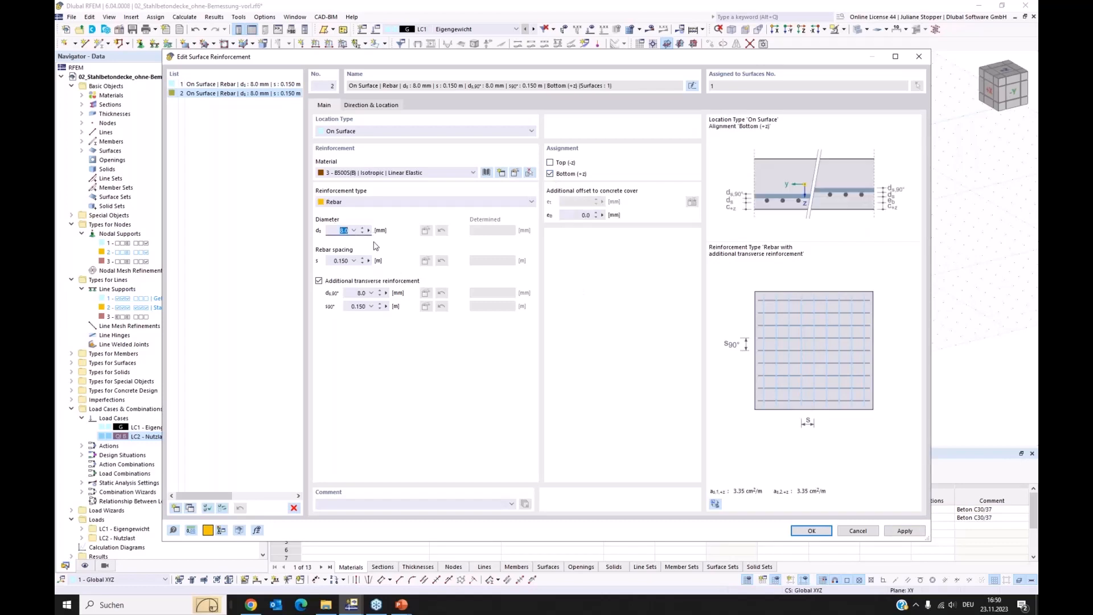
type("10")
left_click_drag(353, 294, 386, 306)
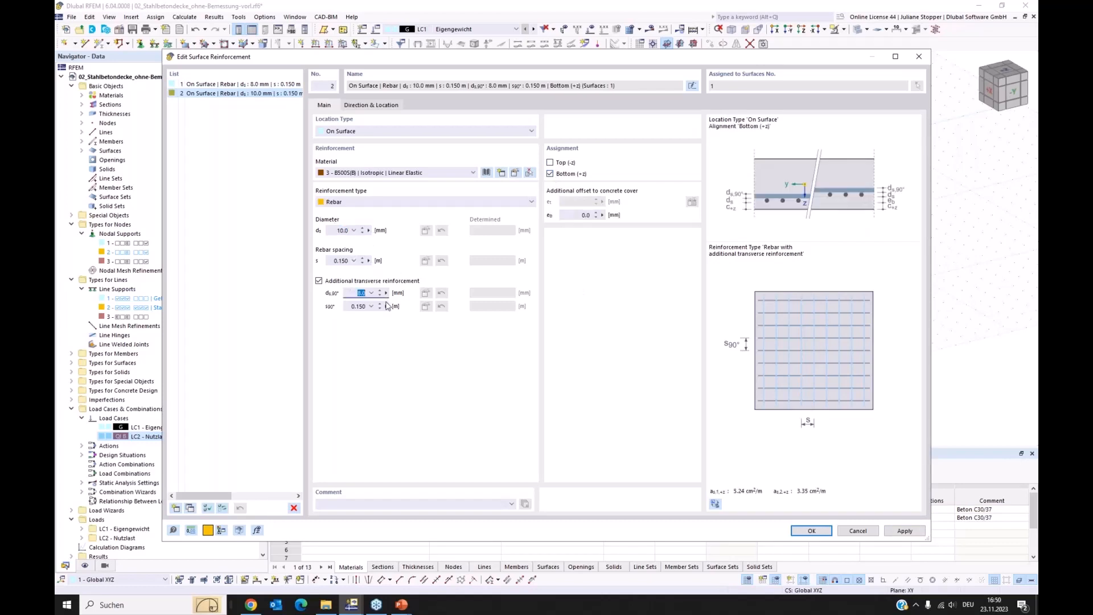
type("10")
left_click(360, 309)
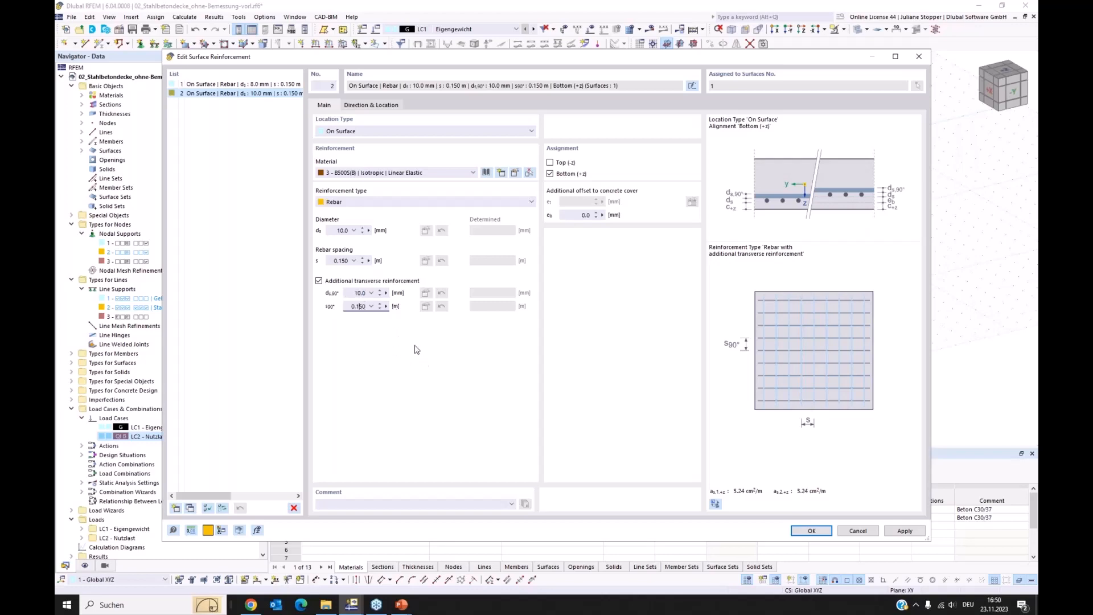
left_click(823, 535)
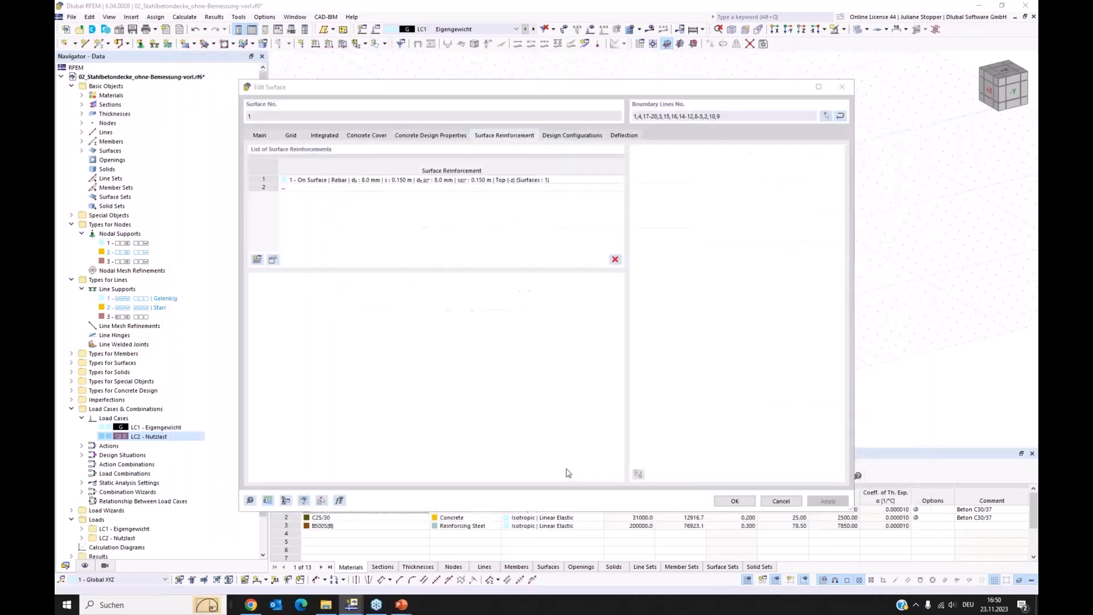
Step: Review surface 1's design configurations and deflection analysis settings, and confirm the surface's changes
left_click(581, 136)
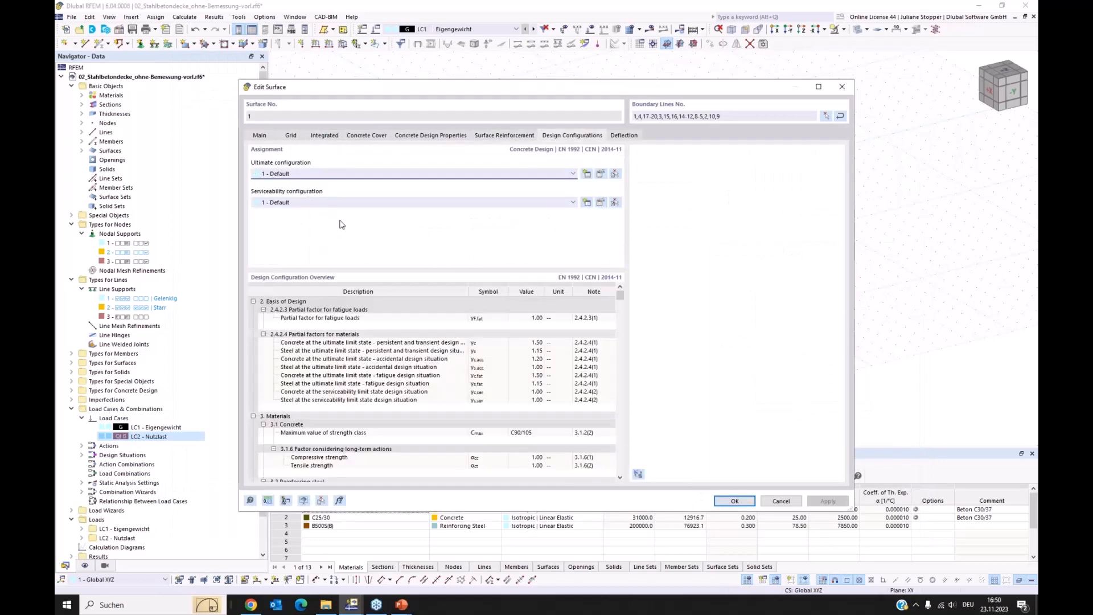
left_click(623, 136)
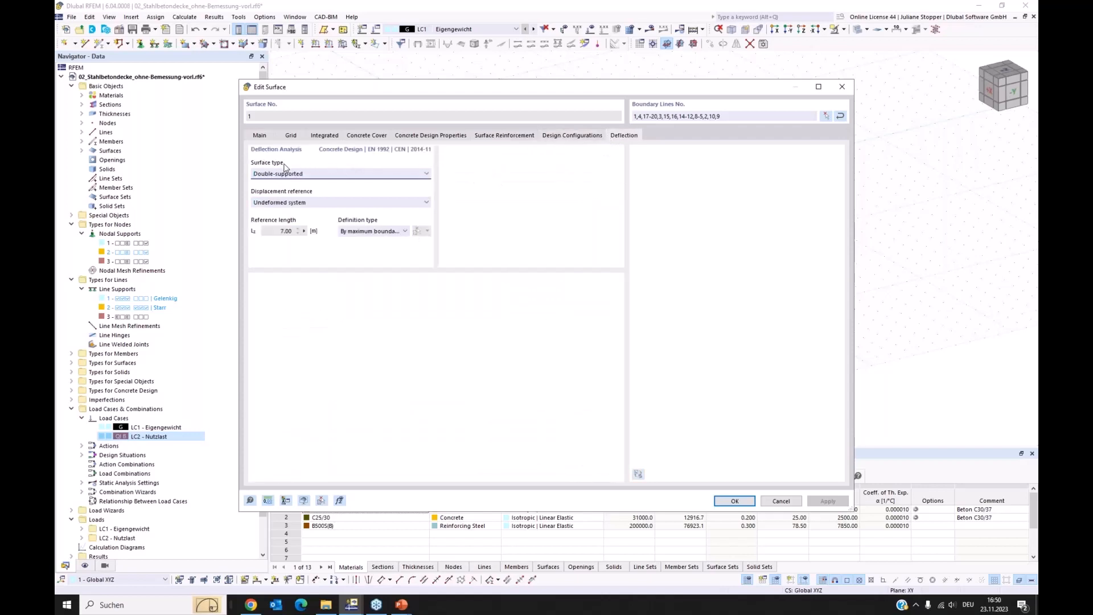
left_click(731, 501)
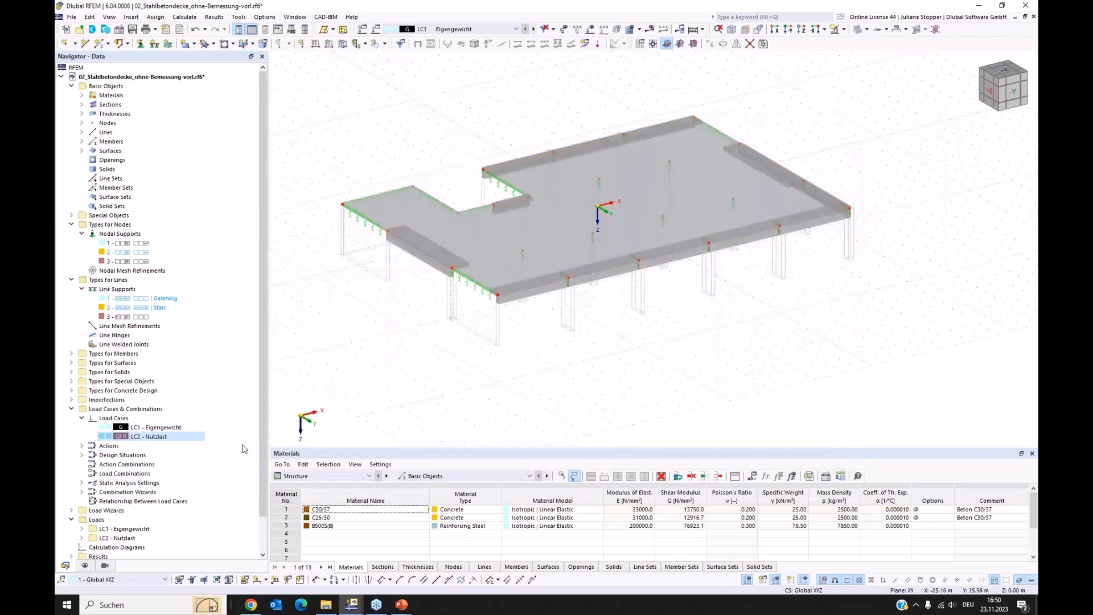
Step: Turn on the display of the types for concrete design and inspect the surface reinforcement on the slab
left_click(84, 565)
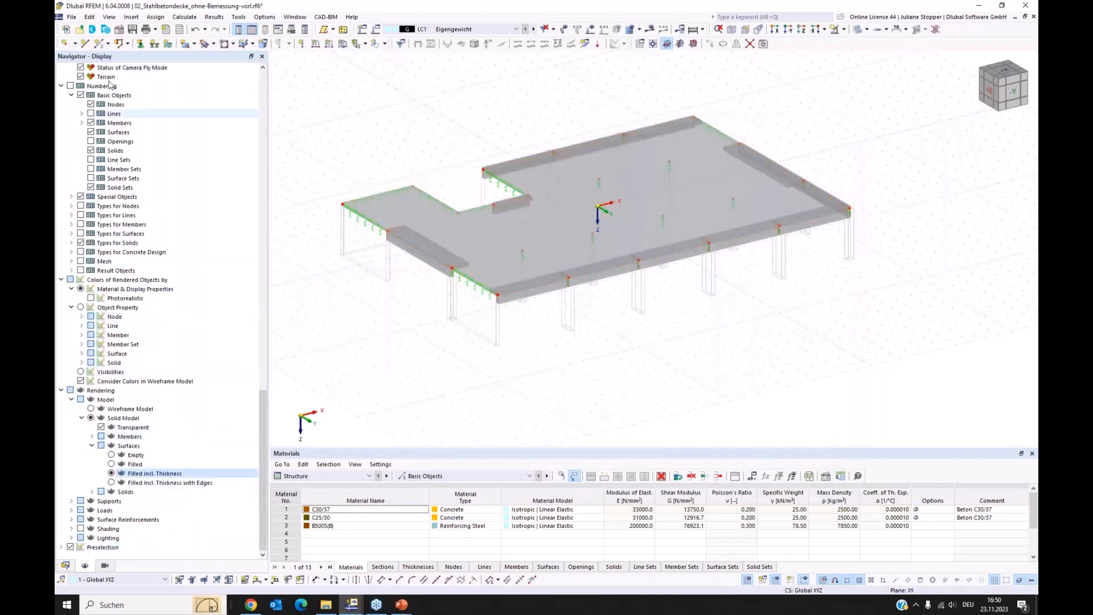
scroll(109, 102, "down", 15)
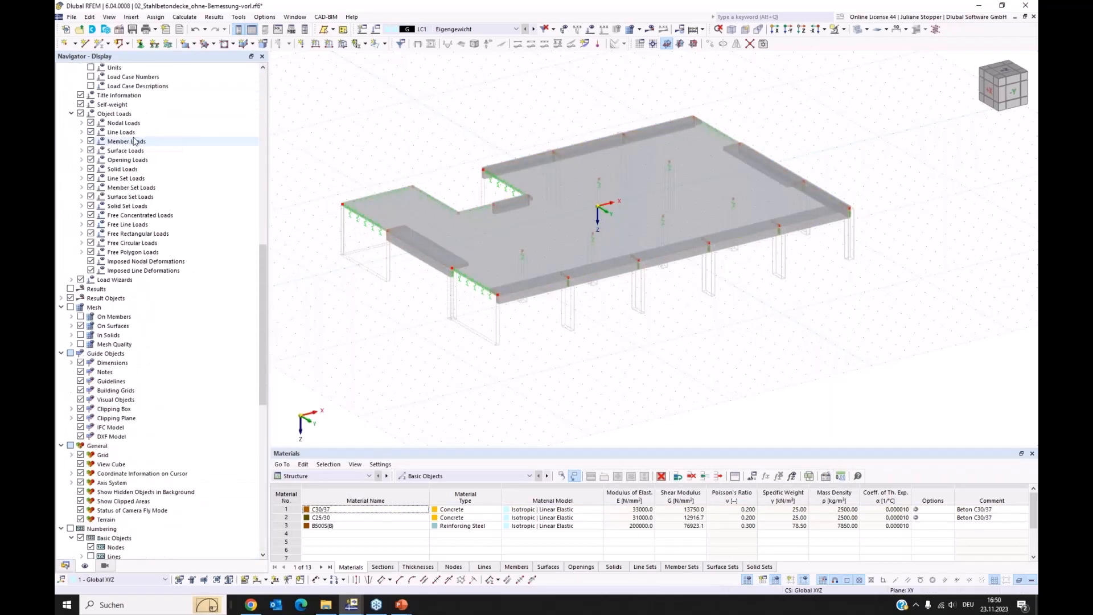
scroll(135, 142, "up", 5)
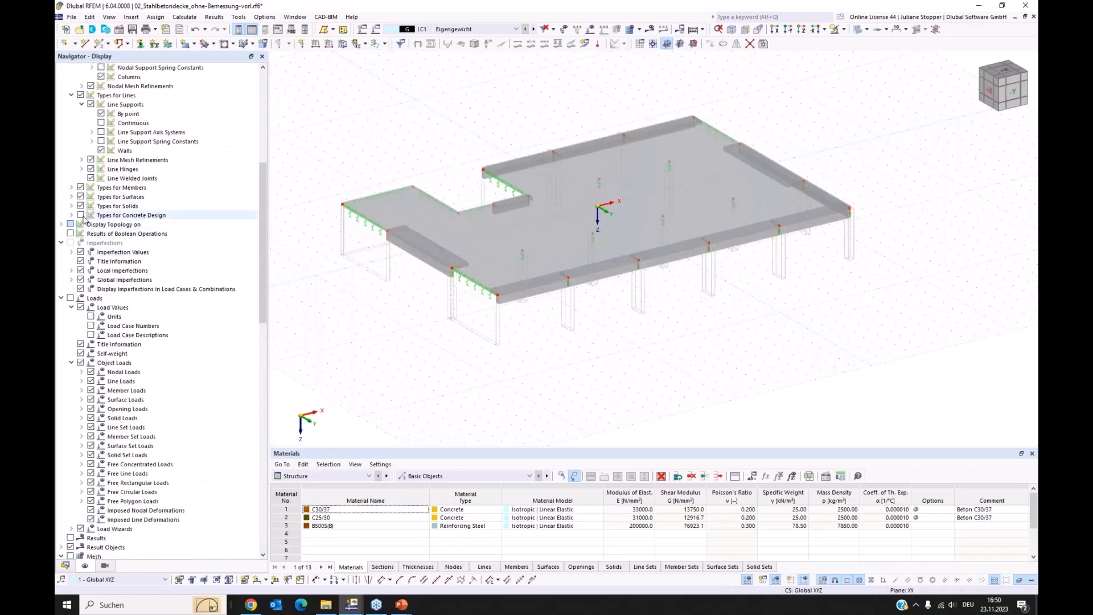
left_click(81, 215)
middle_click_drag(693, 362, 671, 353, "ctrl")
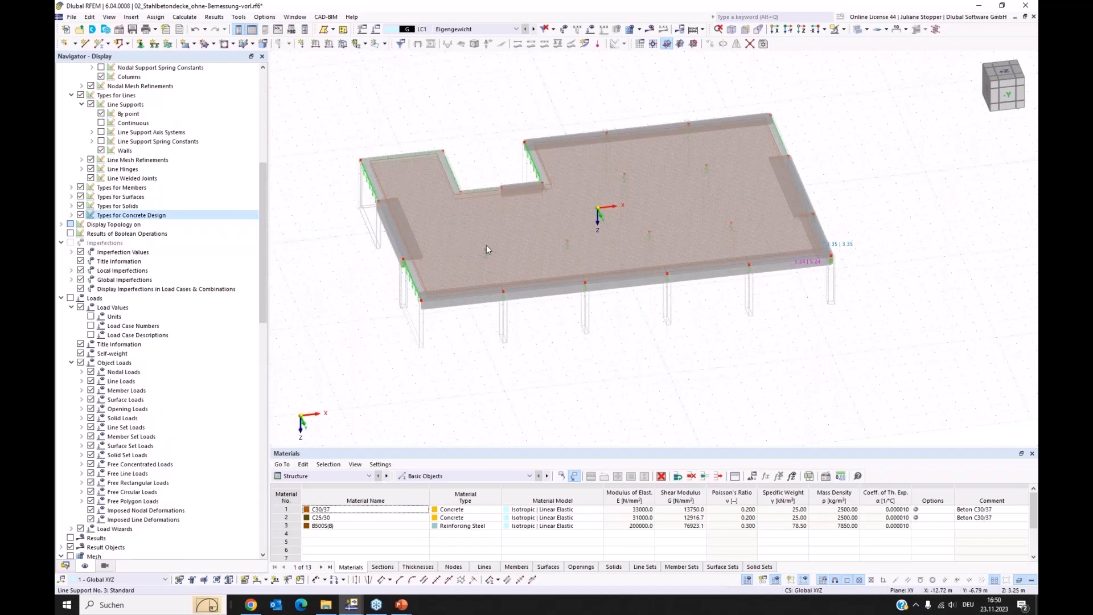
scroll(460, 243, "up", 3)
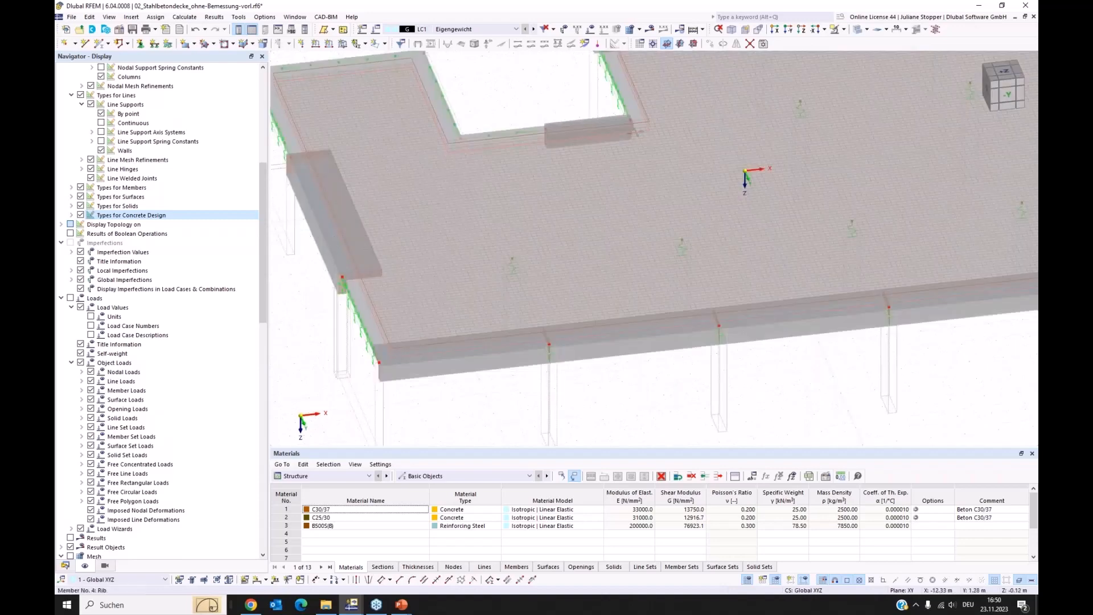
middle_click_drag(314, 222, 422, 267)
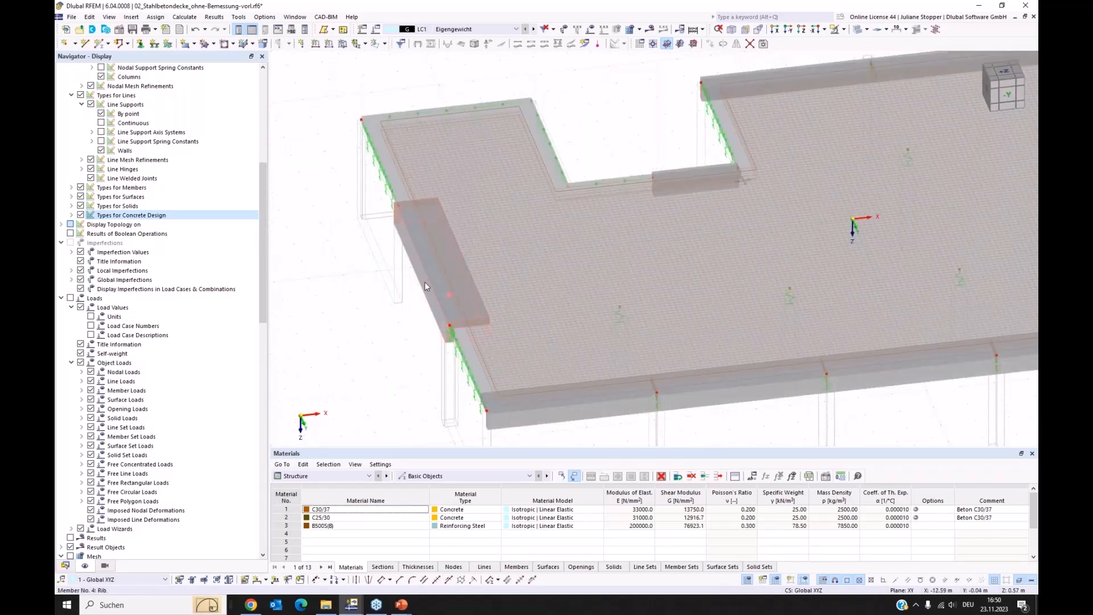
scroll(352, 265, "down", 1)
scroll(352, 265, "down", 4)
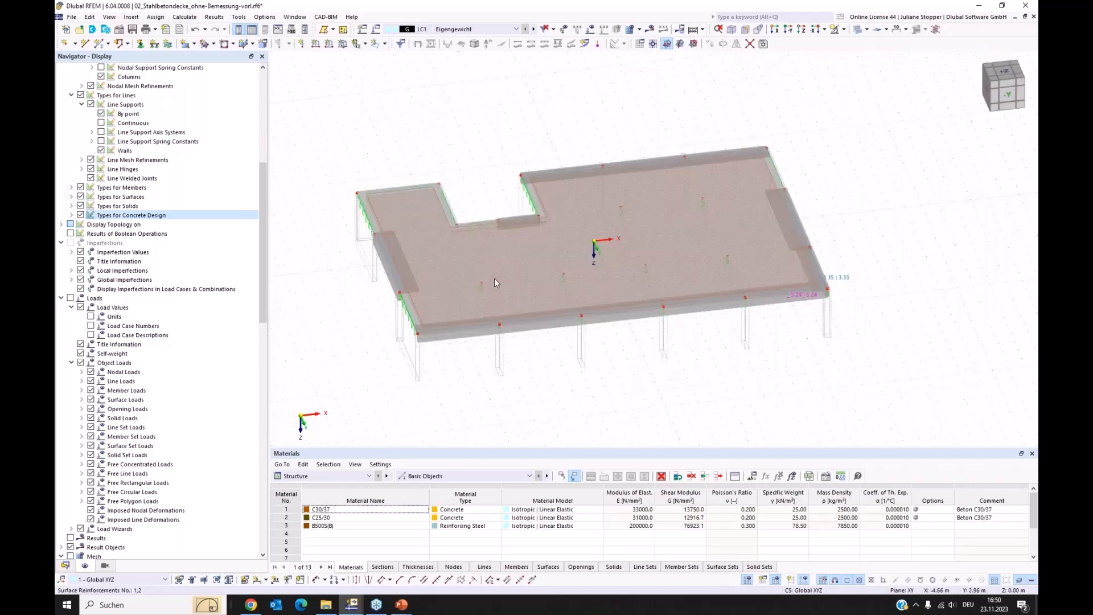
middle_click_drag(685, 373, 641, 385)
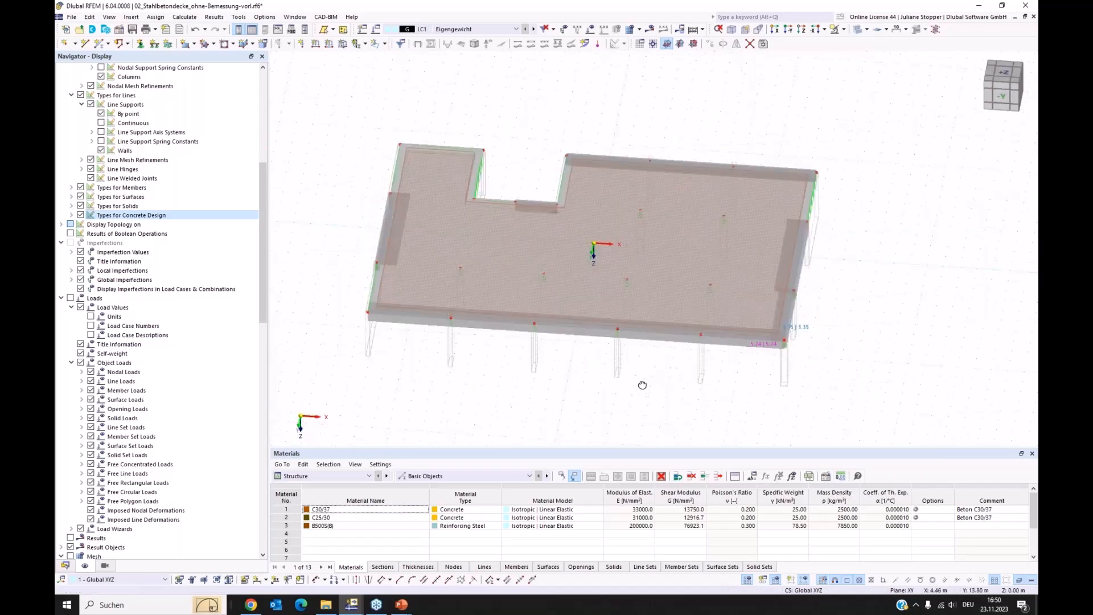
Step: Collapse the model data tree and list the defined concrete durabilities, reinforcement directions and surface reinforcements for review
left_click(65, 565)
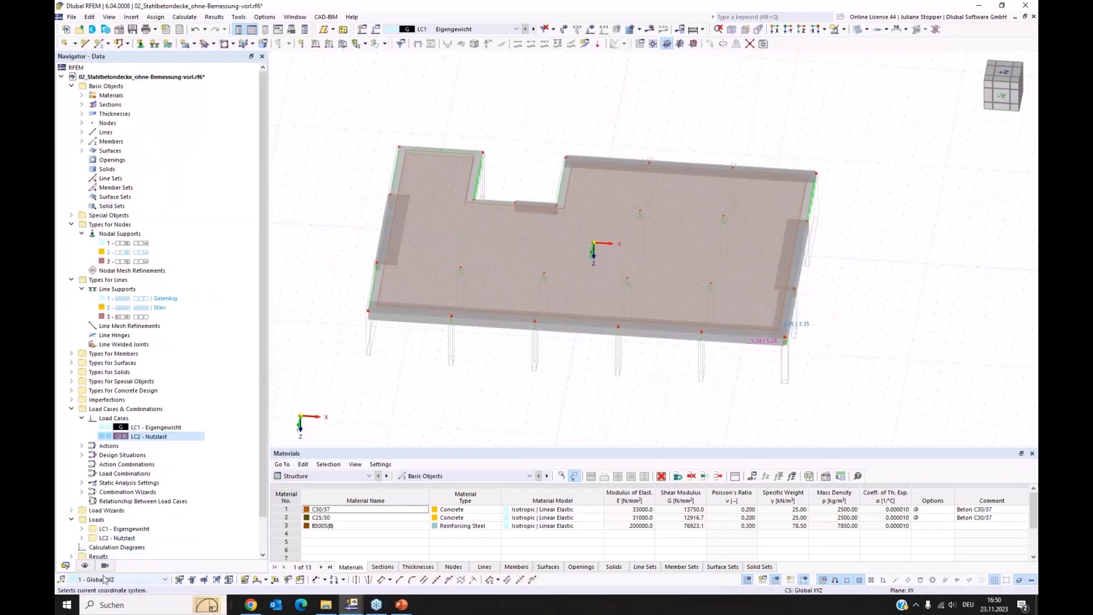
right_click(89, 89)
left_click(121, 167)
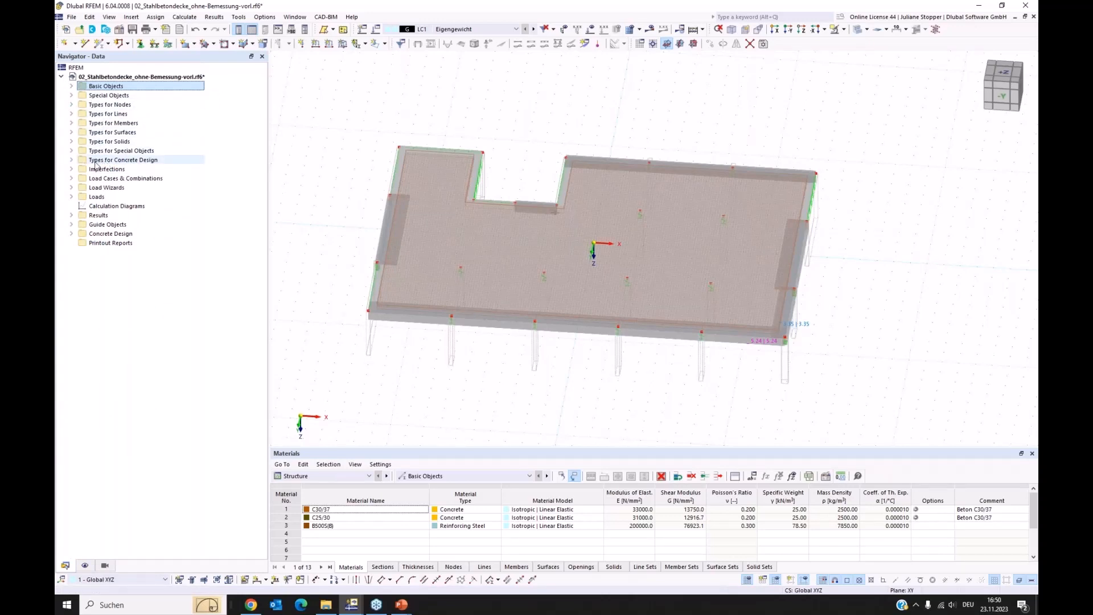
left_click(71, 160)
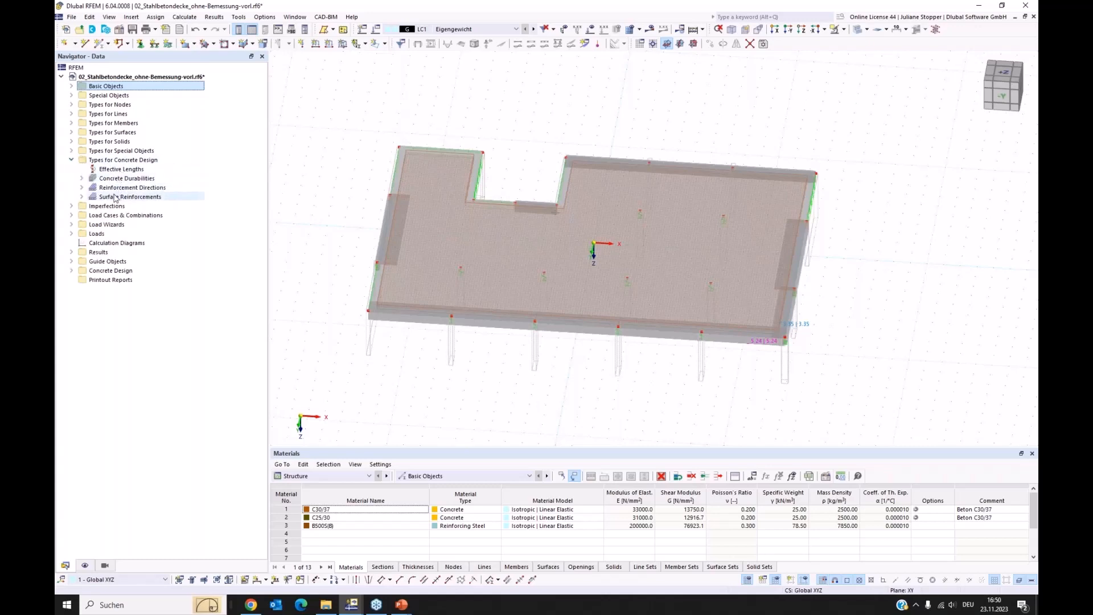
left_click(81, 178)
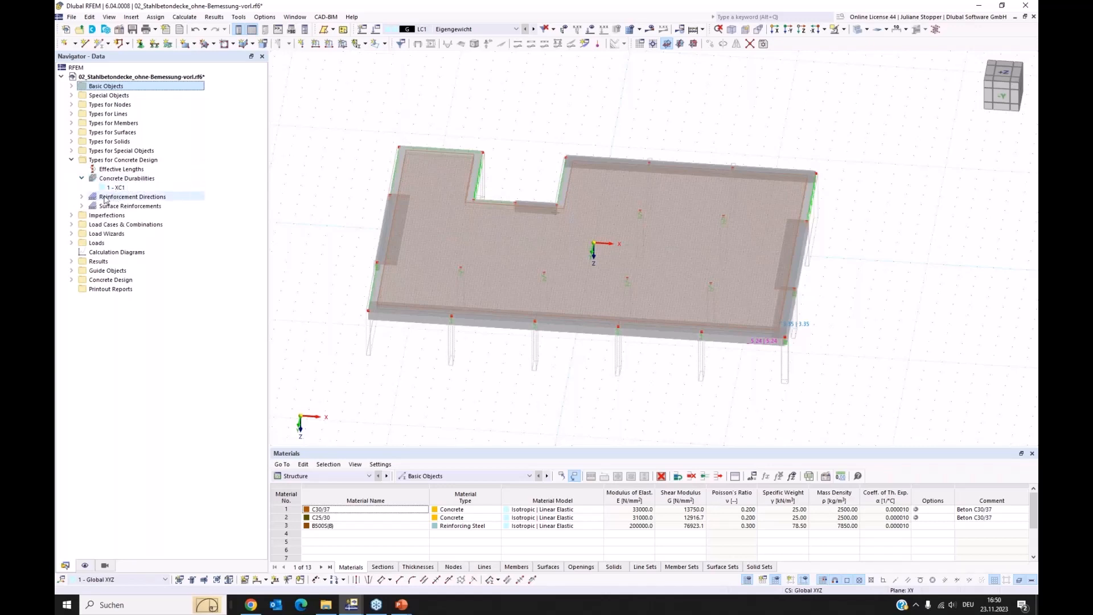
left_click(81, 196)
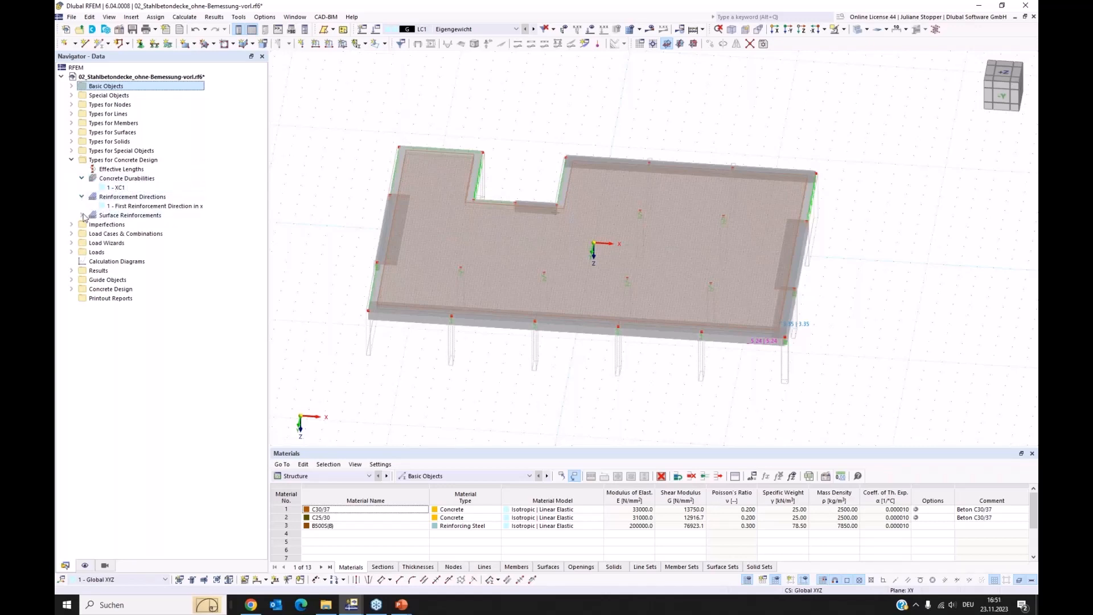
left_click(82, 216)
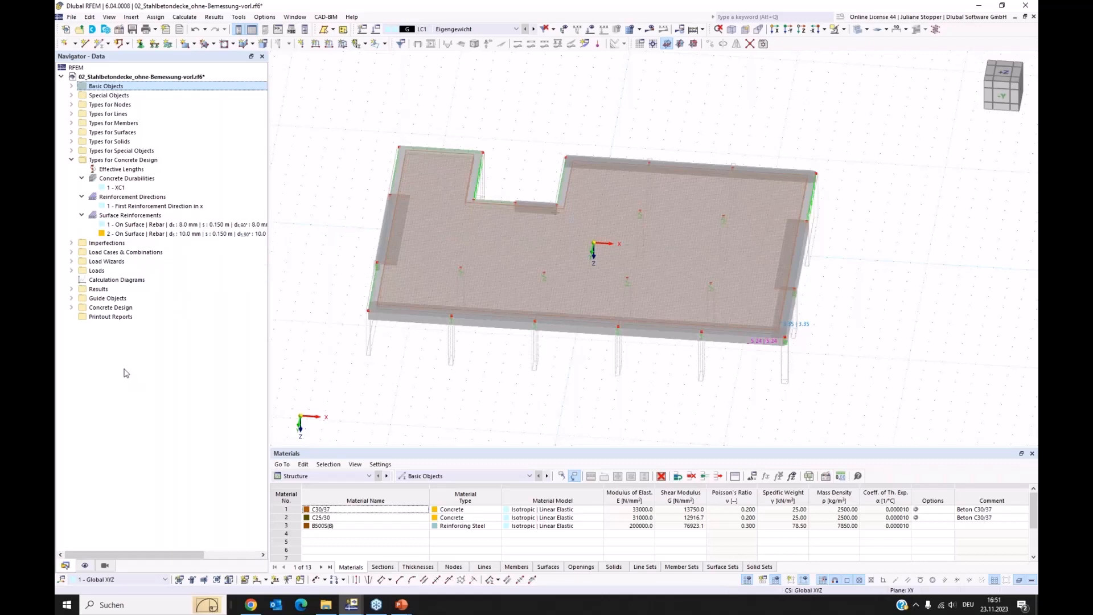
Step: Deactivate the serviceability and fatigue configurations in the global concrete design settings
left_click(72, 308)
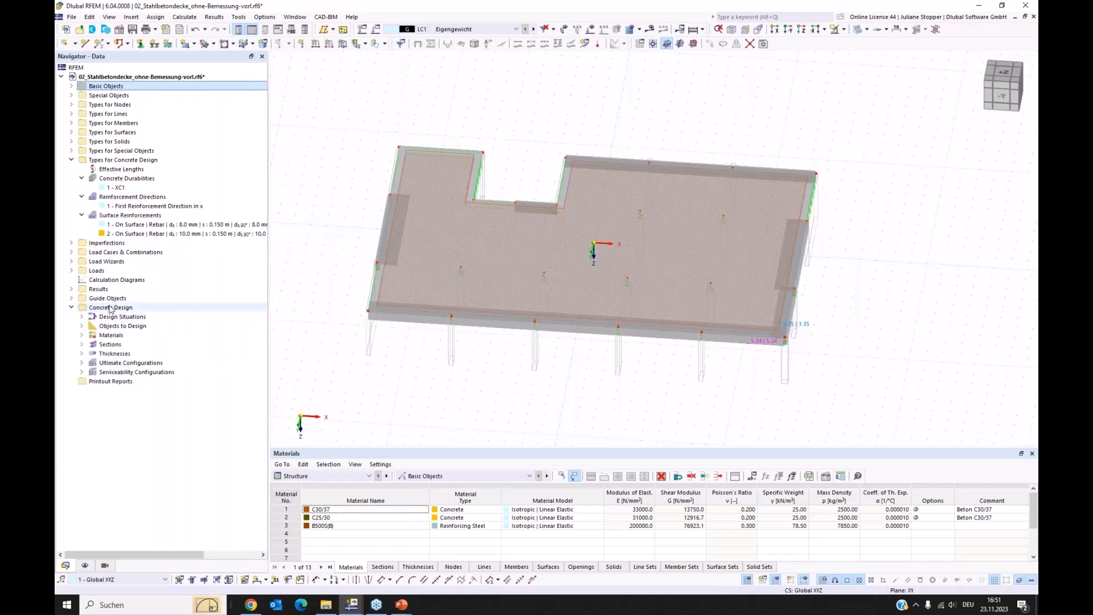
right_click(110, 310)
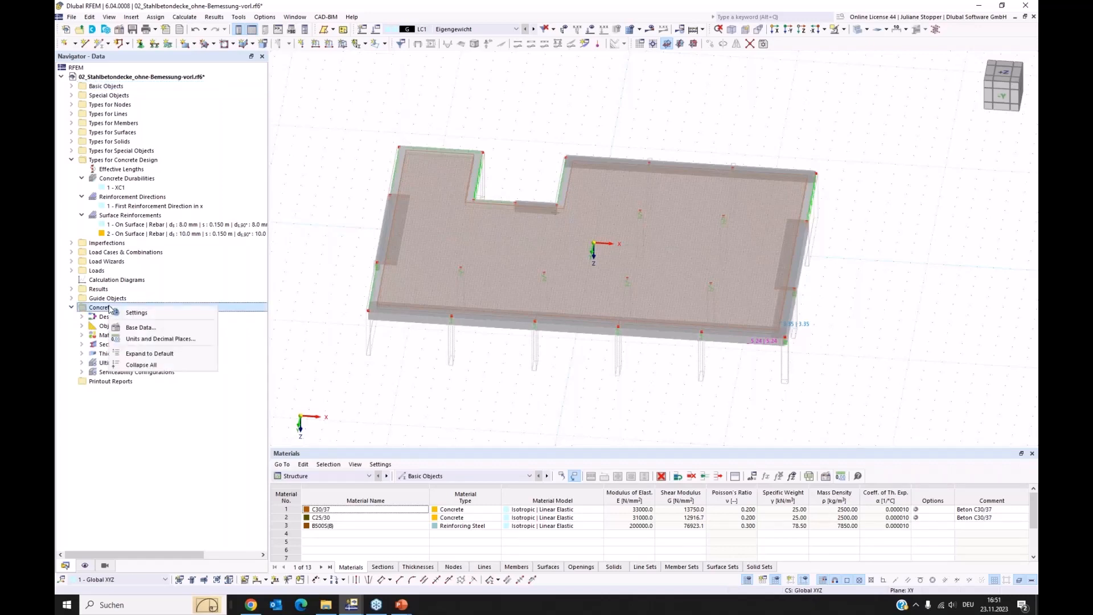
left_click(143, 316)
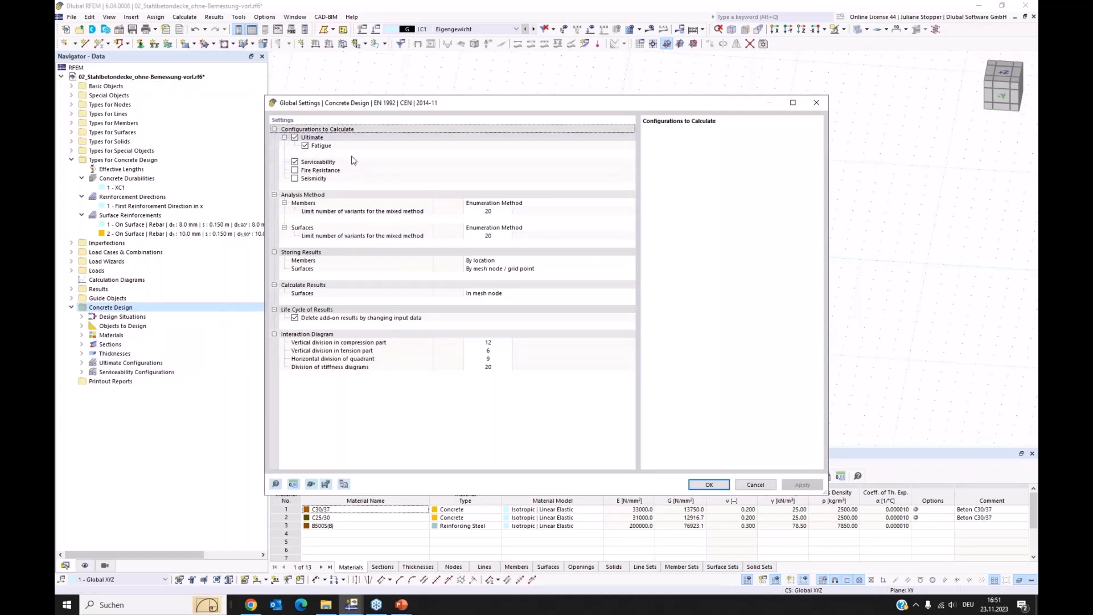
left_click(295, 162)
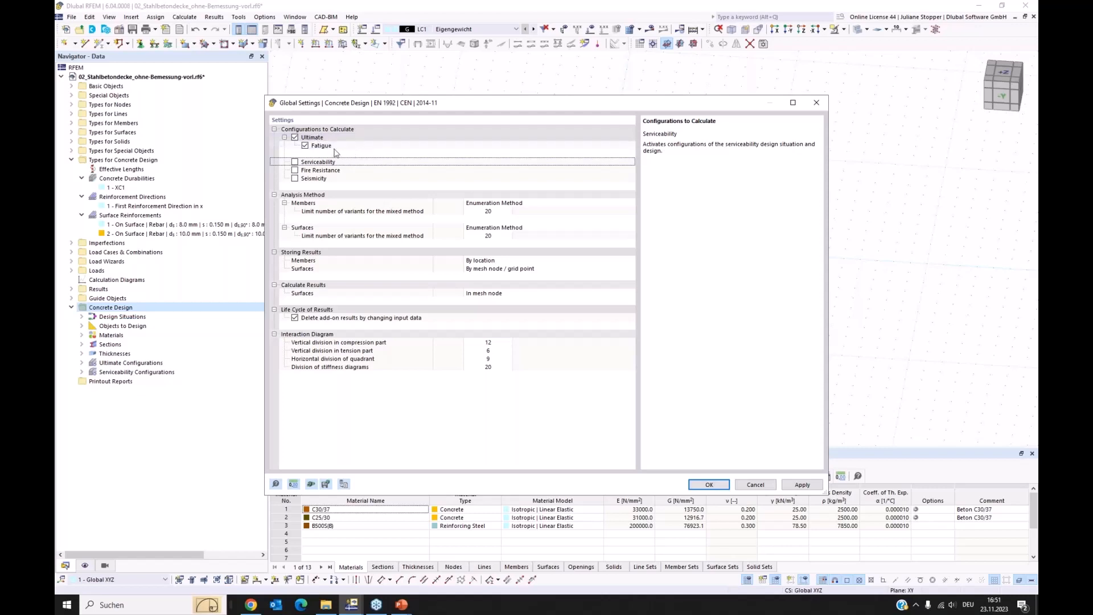
left_click(305, 146)
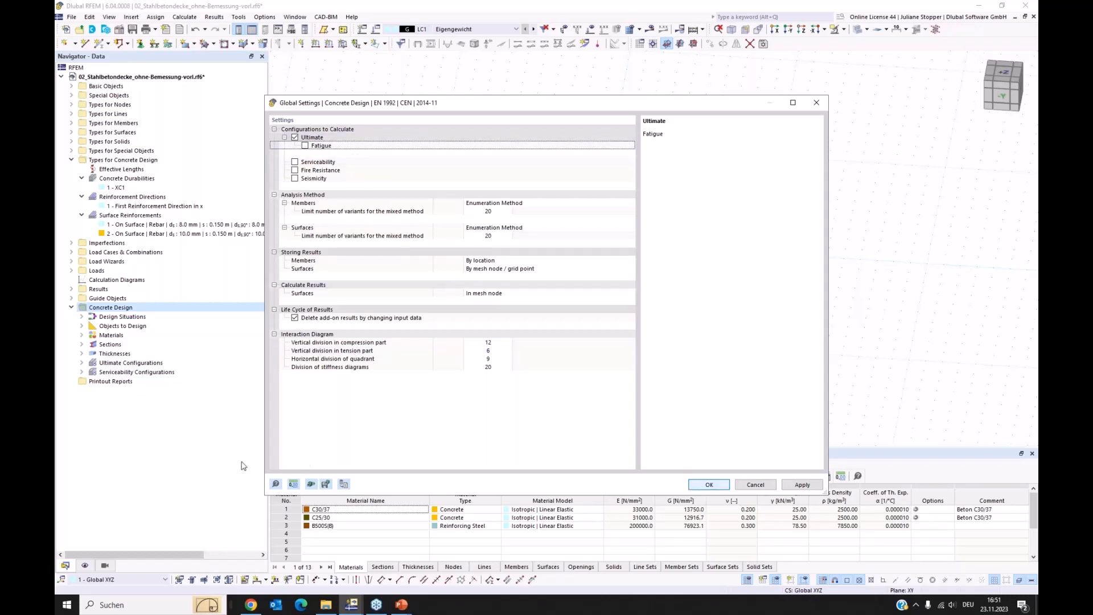
key("Return")
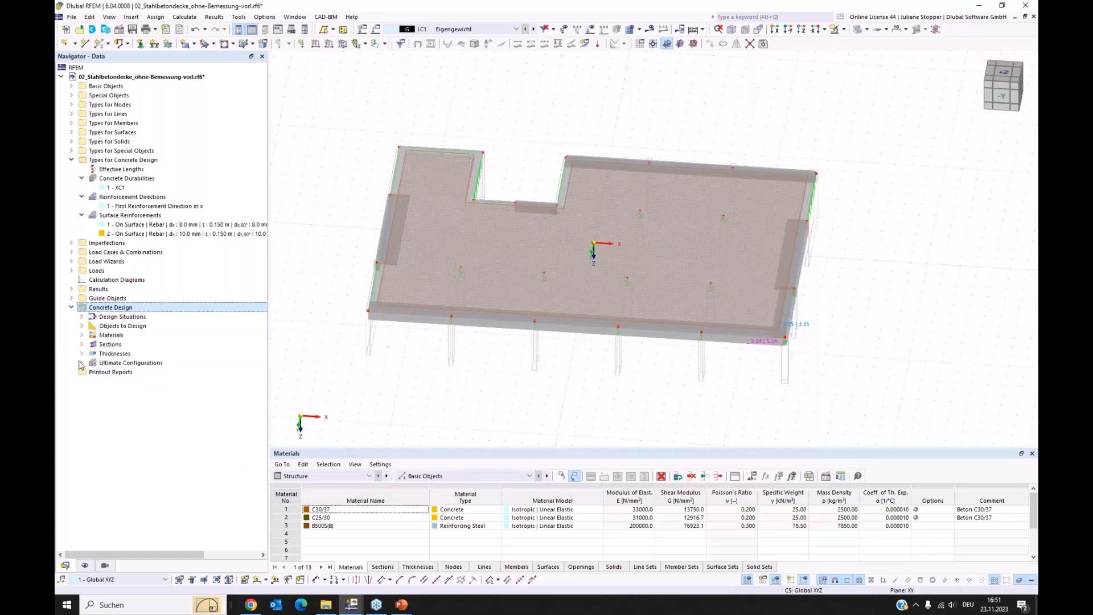
Step: Inspect the default ultimate configuration's design parameters and close it without changes
left_click(81, 363)
double_click(106, 372)
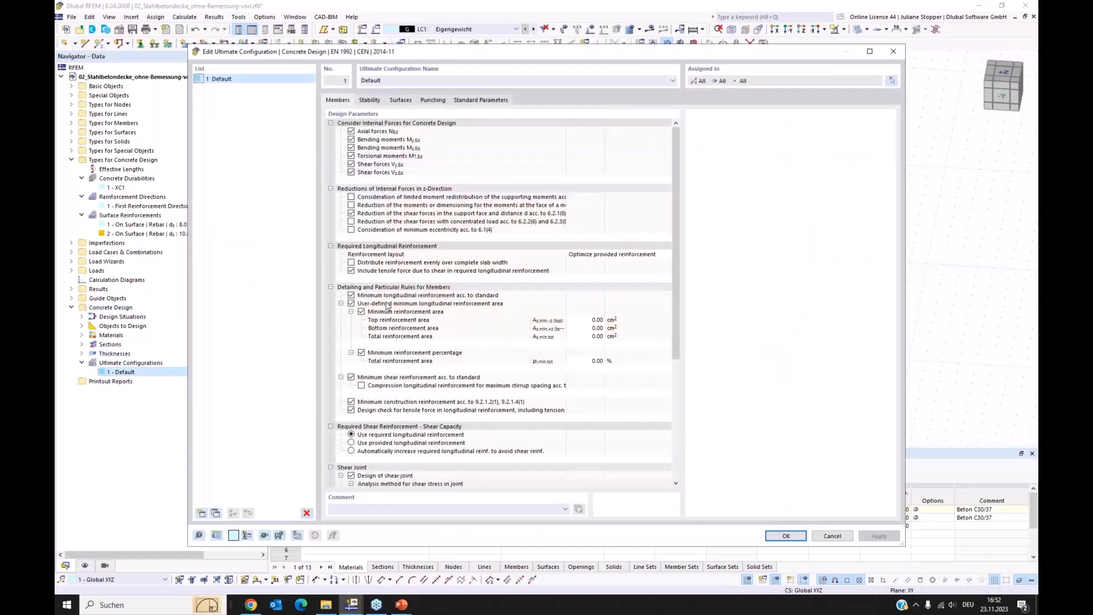
left_click(831, 536)
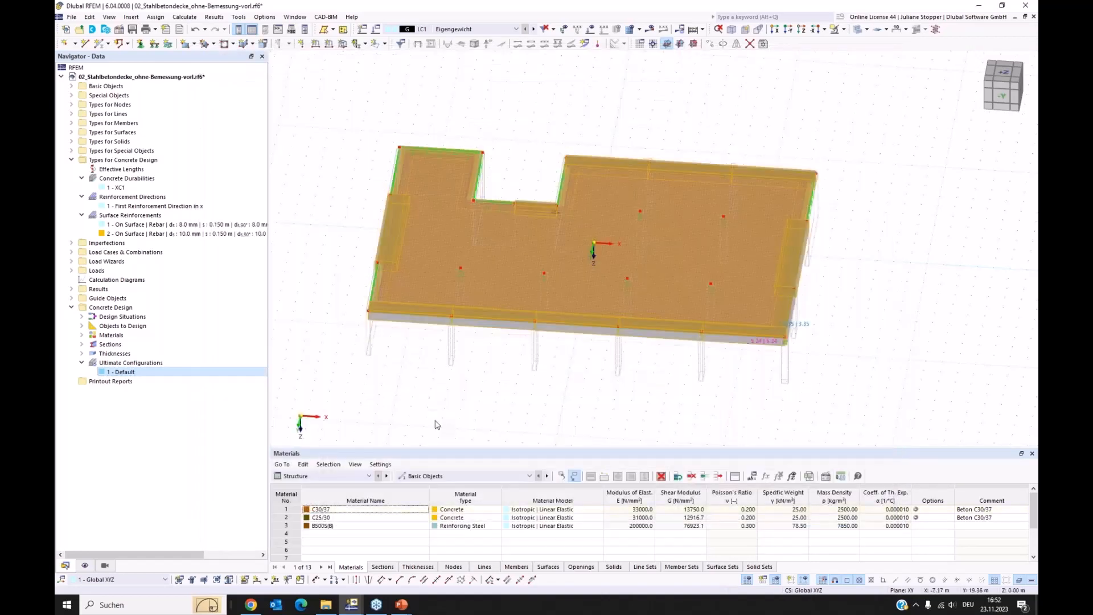
Step: Exclude the SLS characteristic and SLS frequent design situations from the concrete design
left_click(318, 476)
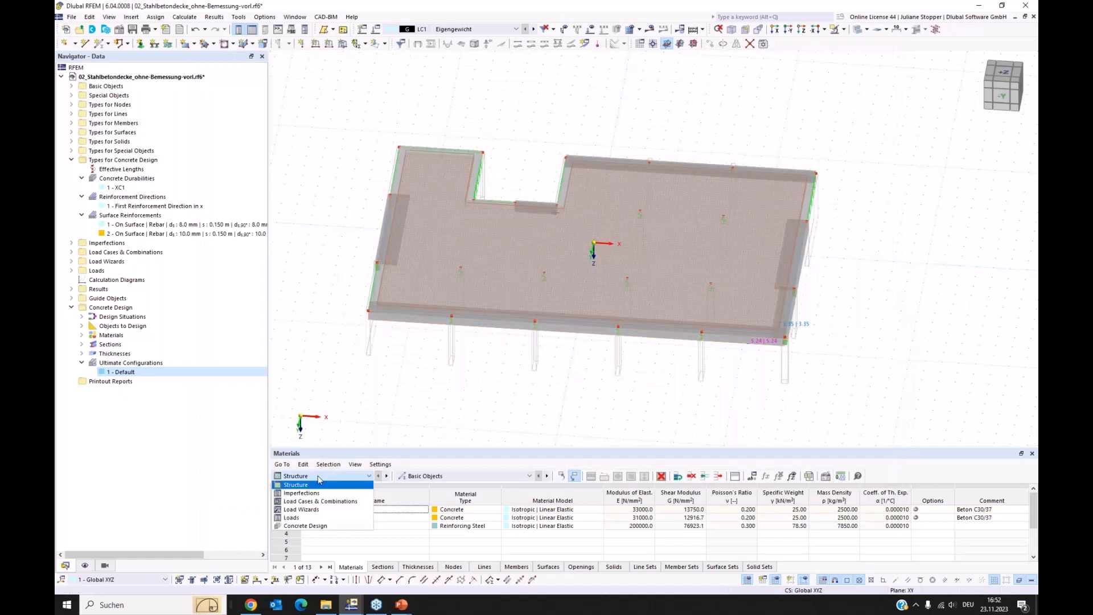
left_click(308, 525)
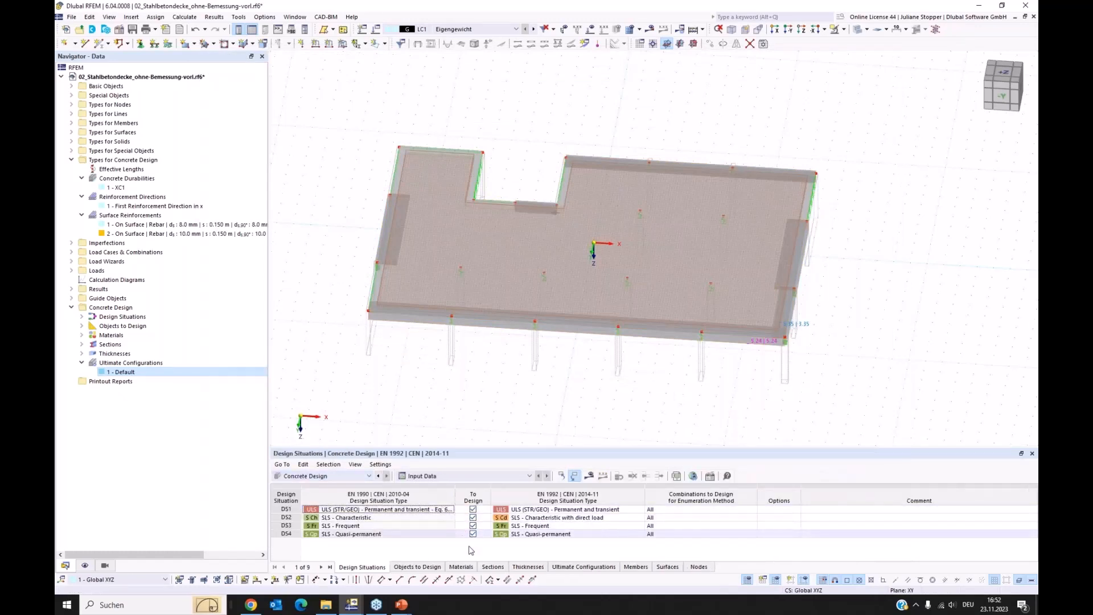
left_click(473, 517)
left_click(473, 526)
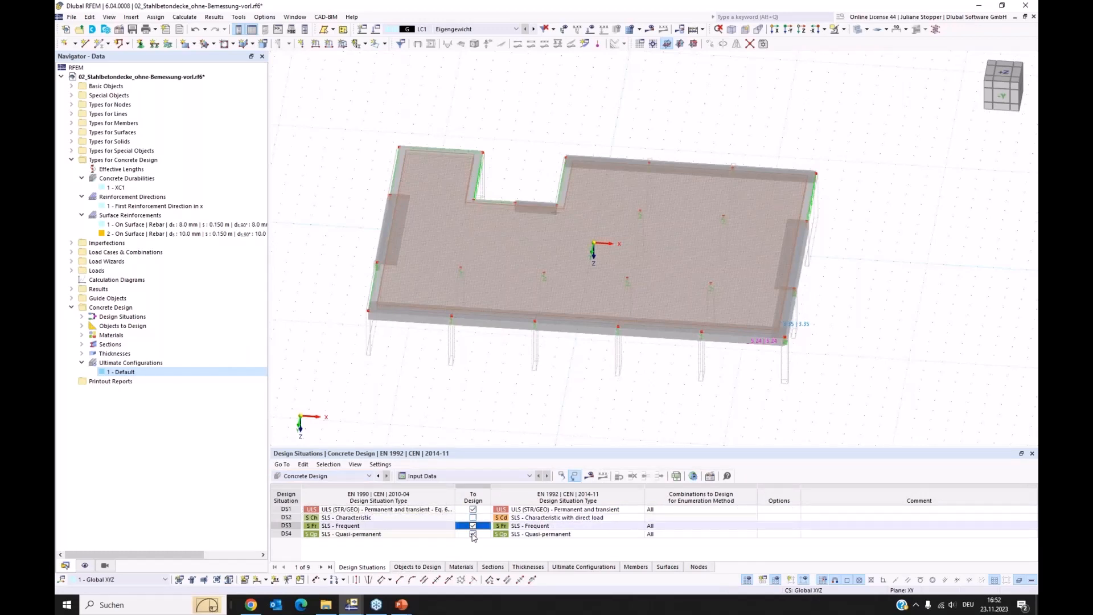
Step: Exclude the members and the nodes with punching from the objects to design, keeping only the surfaces
left_click(428, 567)
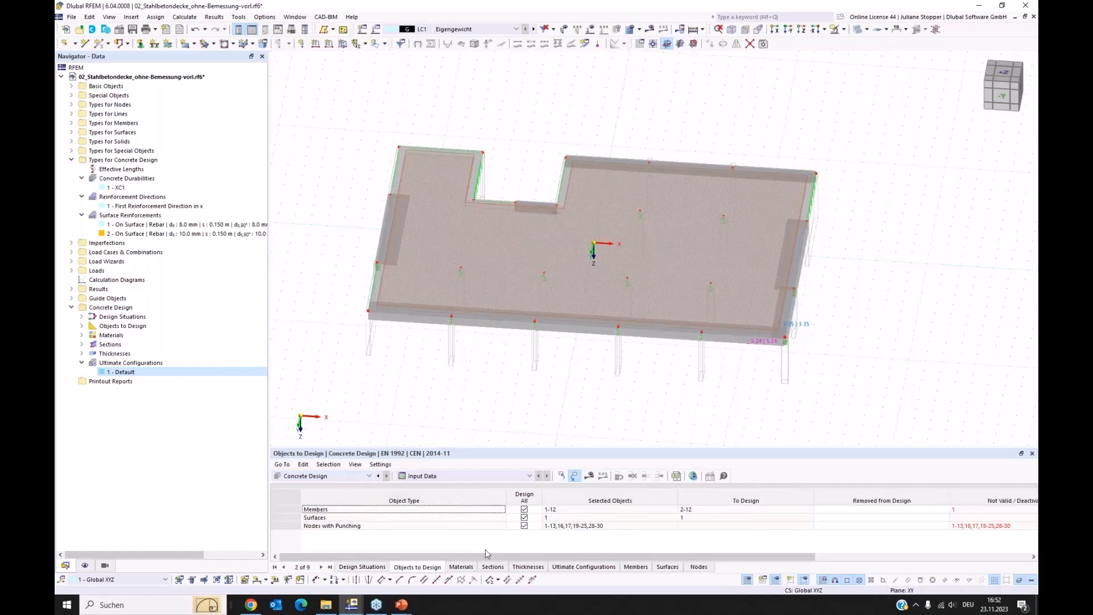
left_click(524, 525)
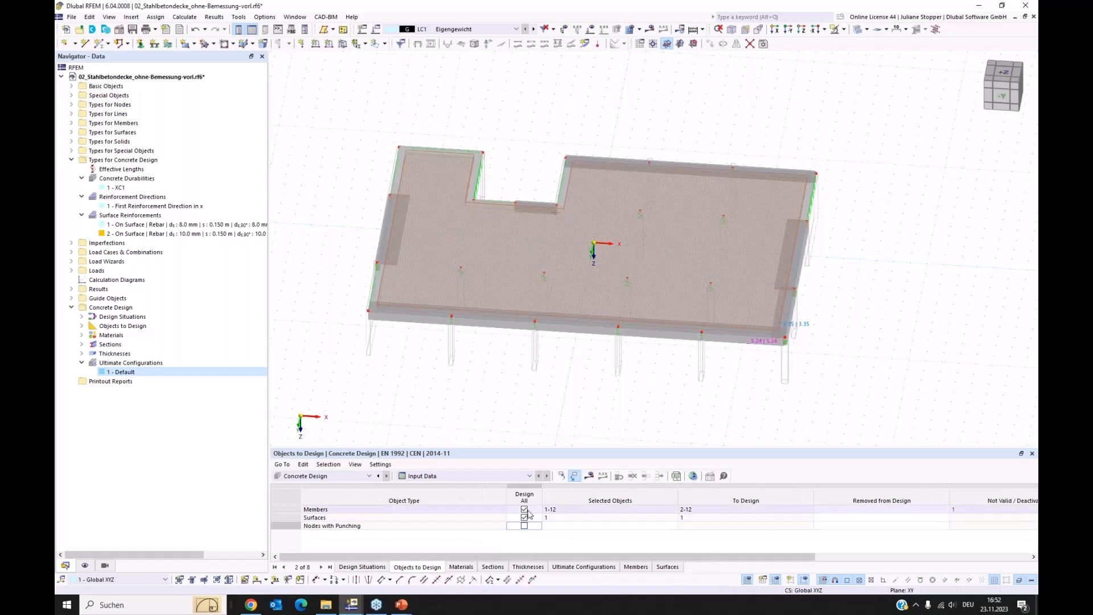
left_click(524, 510)
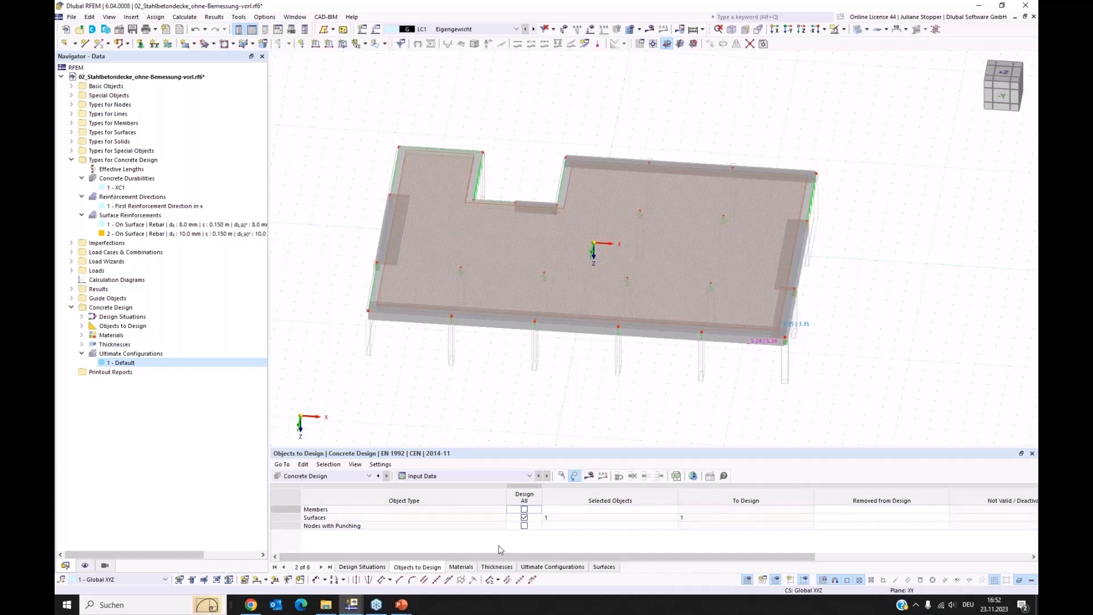
Step: Calculate the concrete design, enlarge the results table and list the design ratios on surfaces by design situation
left_click(589, 476)
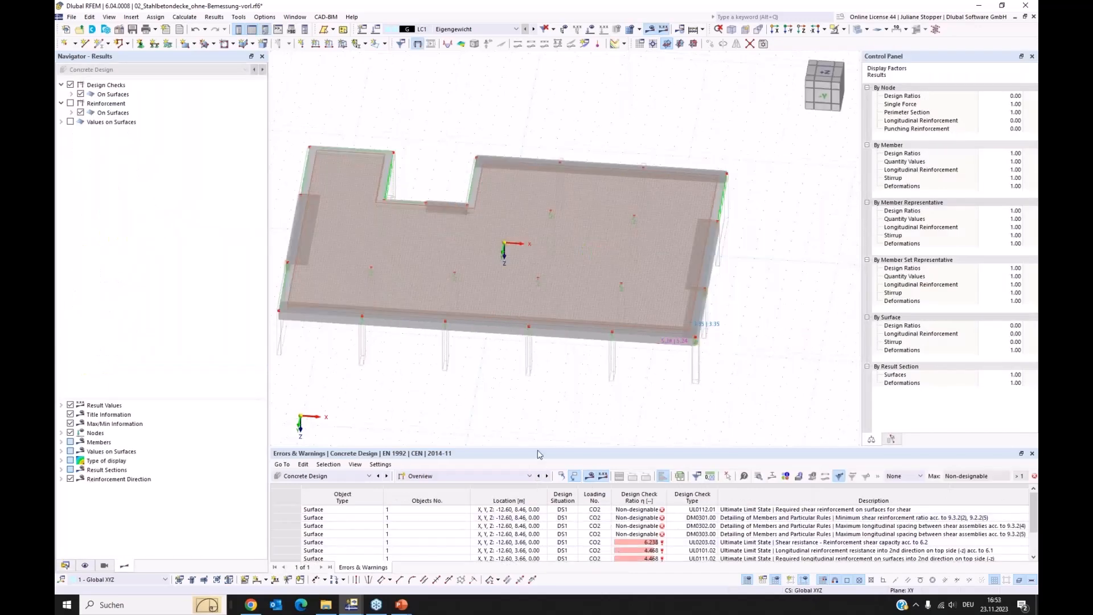
left_click_drag(540, 453, 539, 410)
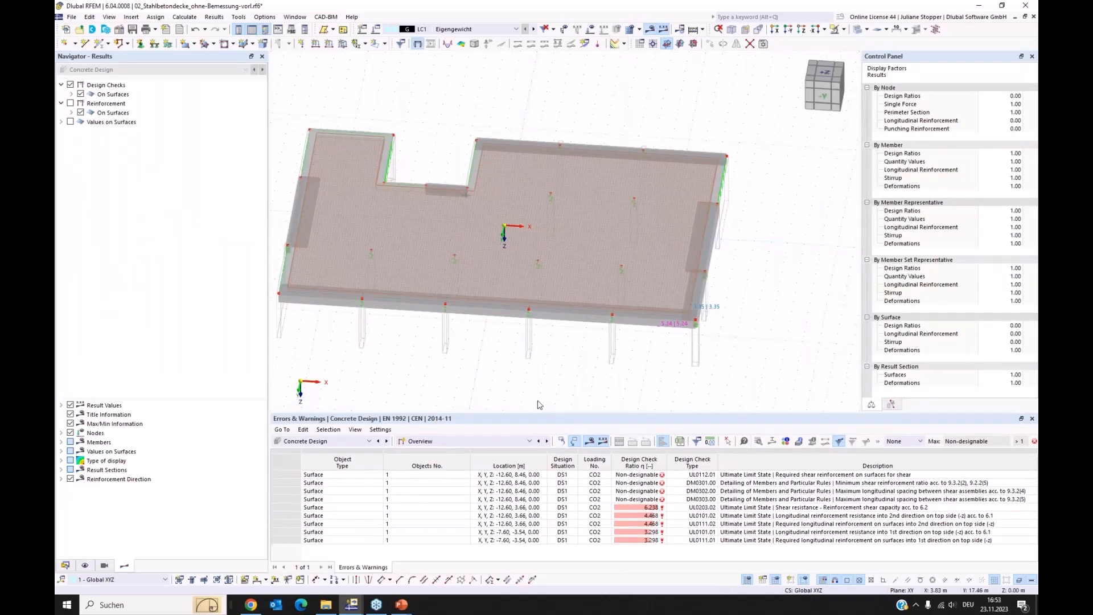
left_click(461, 443)
left_click(461, 466)
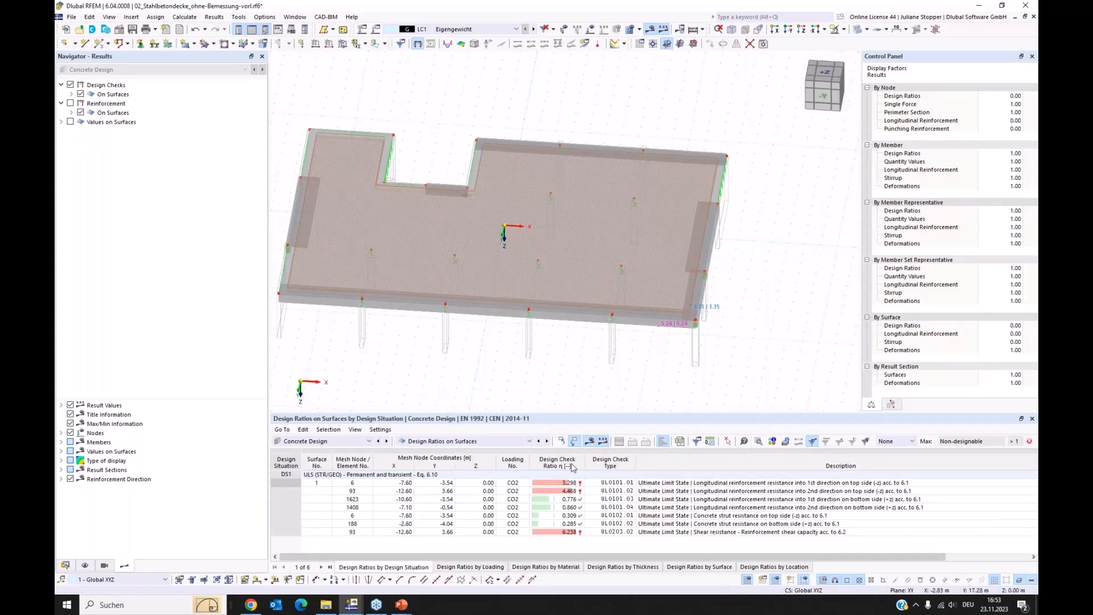
left_click(628, 483)
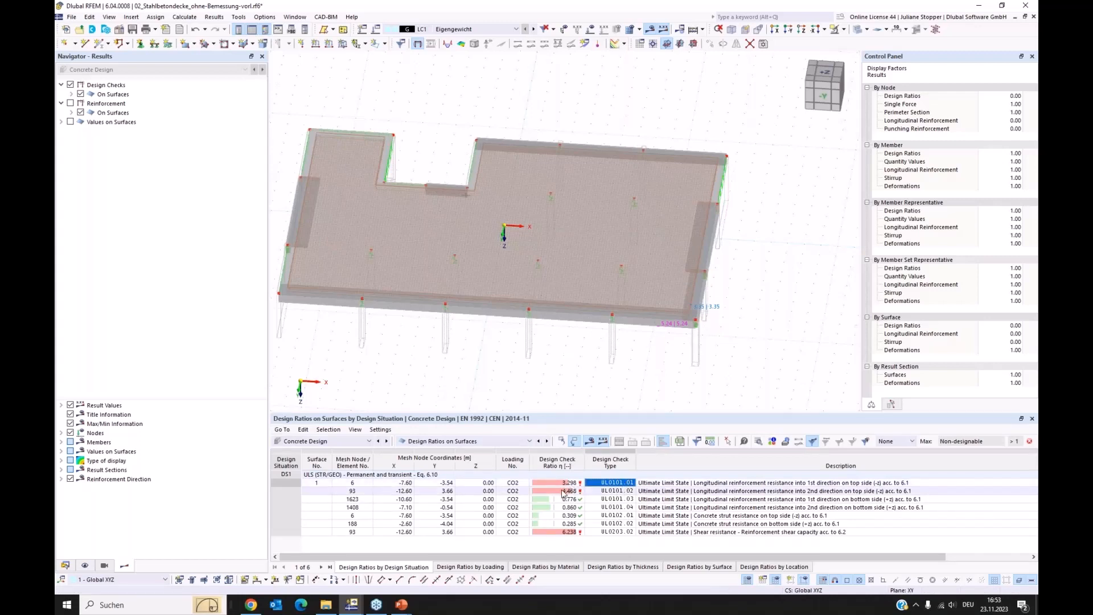
Step: Display the UL0101.01 ultimate limit state surface check as isobands on the slab in plan view
left_click(71, 94)
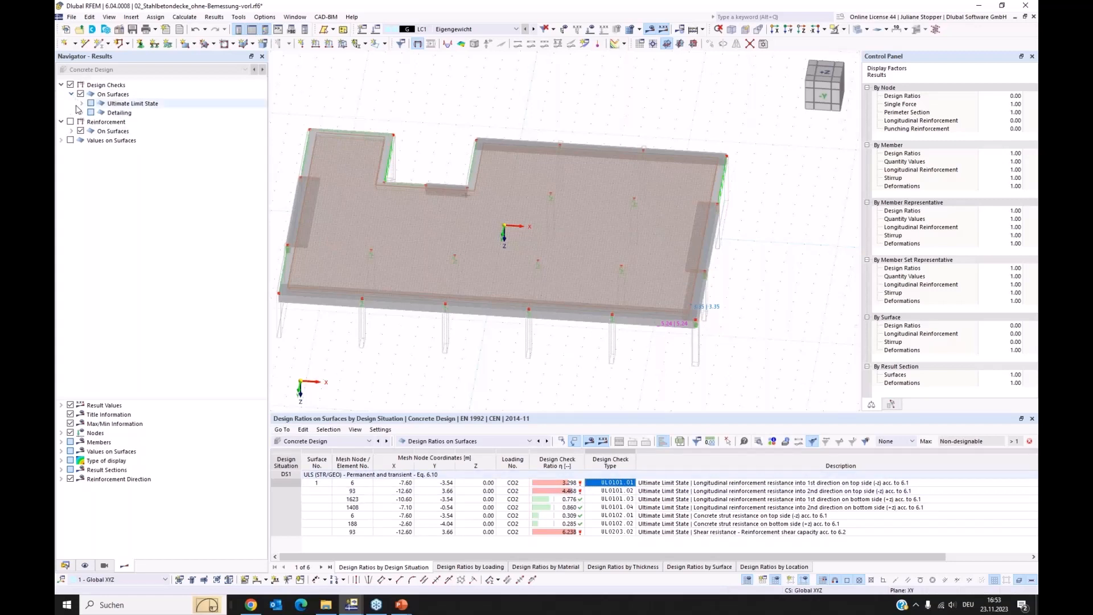
left_click(81, 104)
left_click(92, 114)
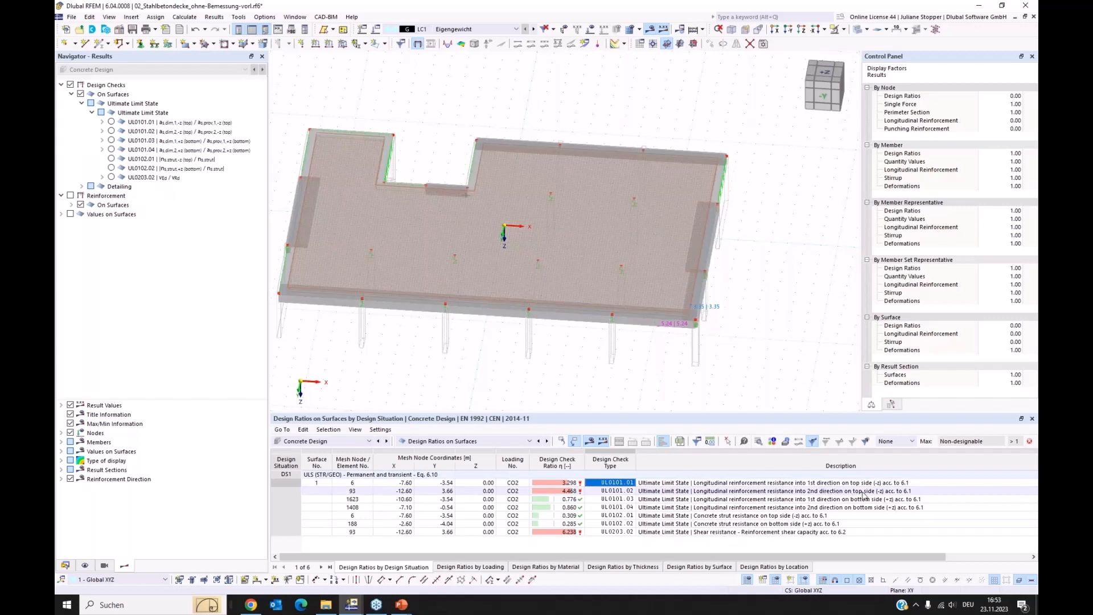
left_click(111, 122)
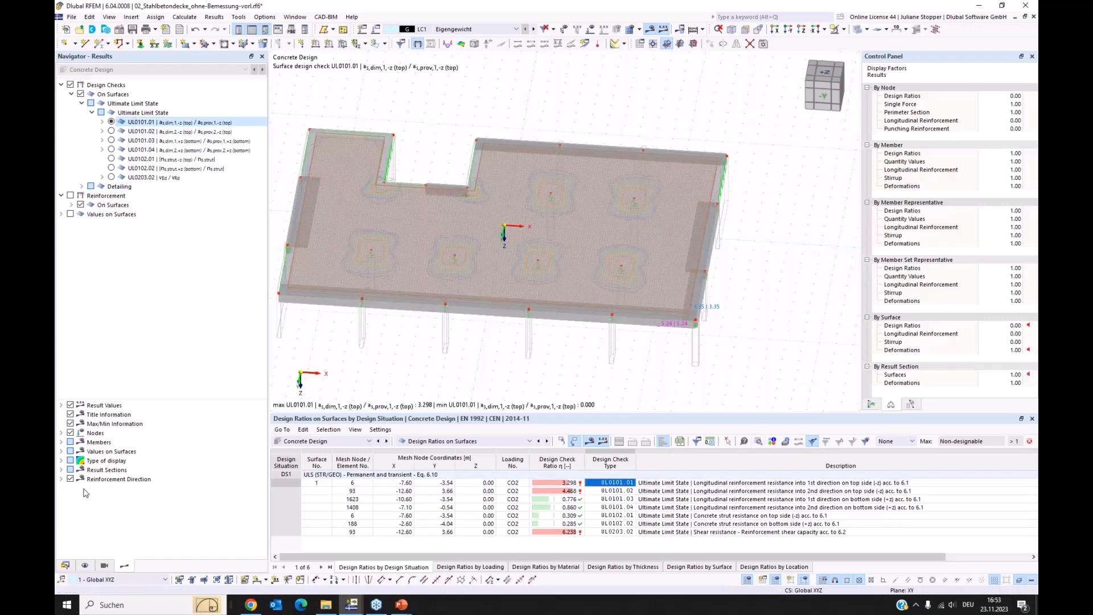
left_click(61, 460)
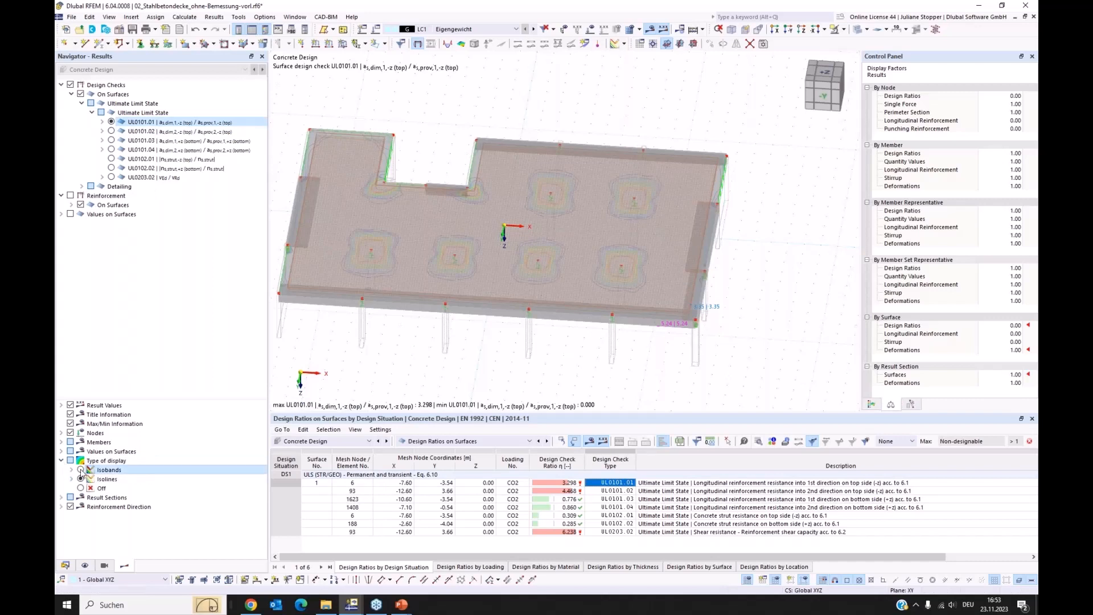
left_click(801, 32)
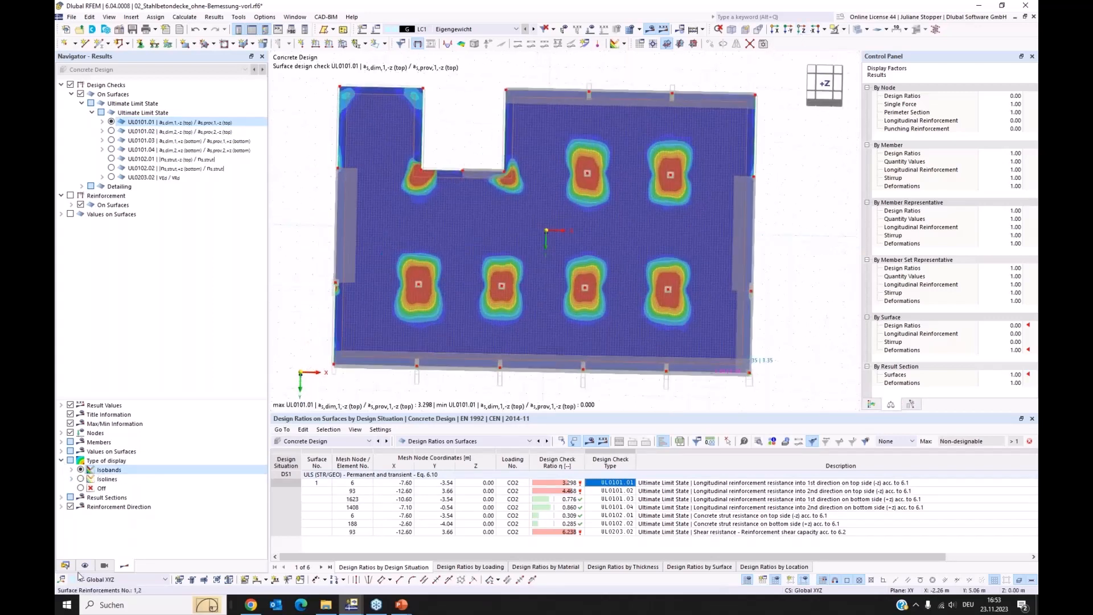
Step: Hide the longitudinal reinforcement of type On Surface, switch the model to wireframe display and return to the surface results in plan view
left_click(84, 566)
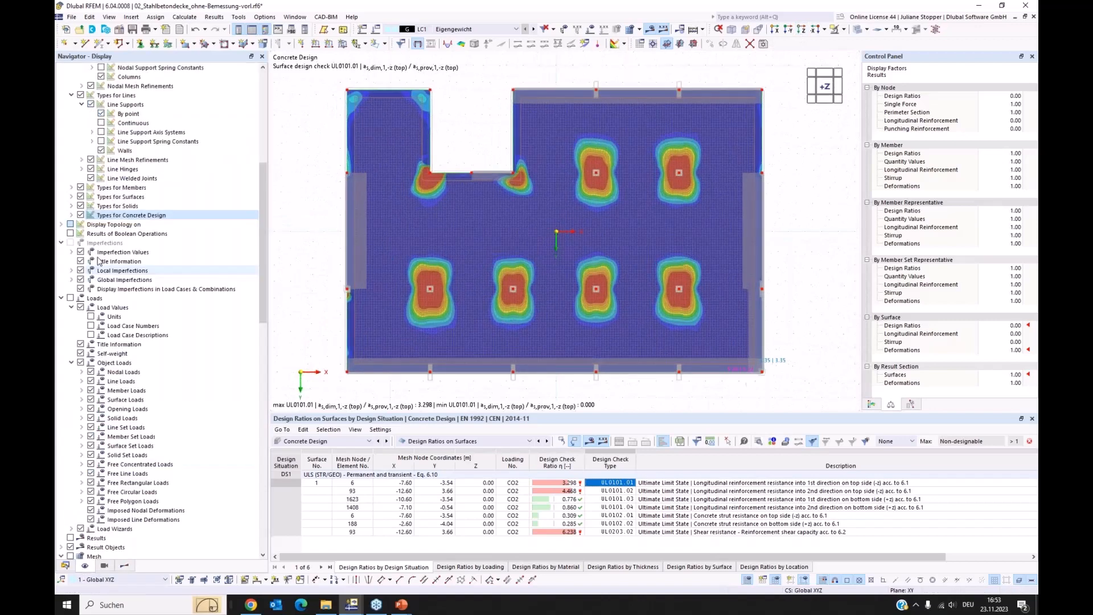
left_click(71, 215)
left_click(81, 243)
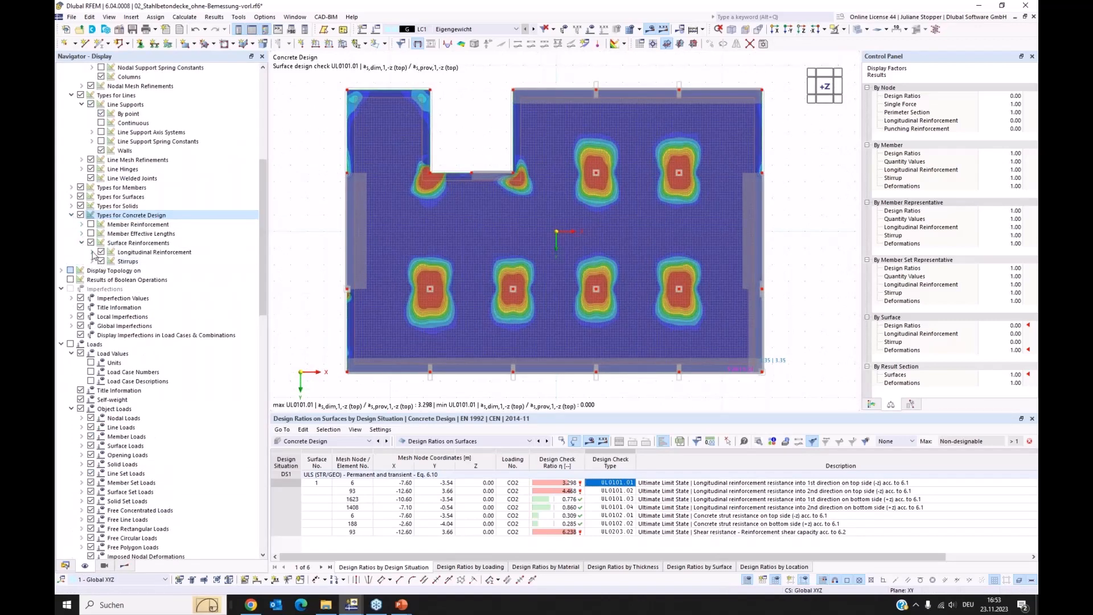
left_click(91, 252)
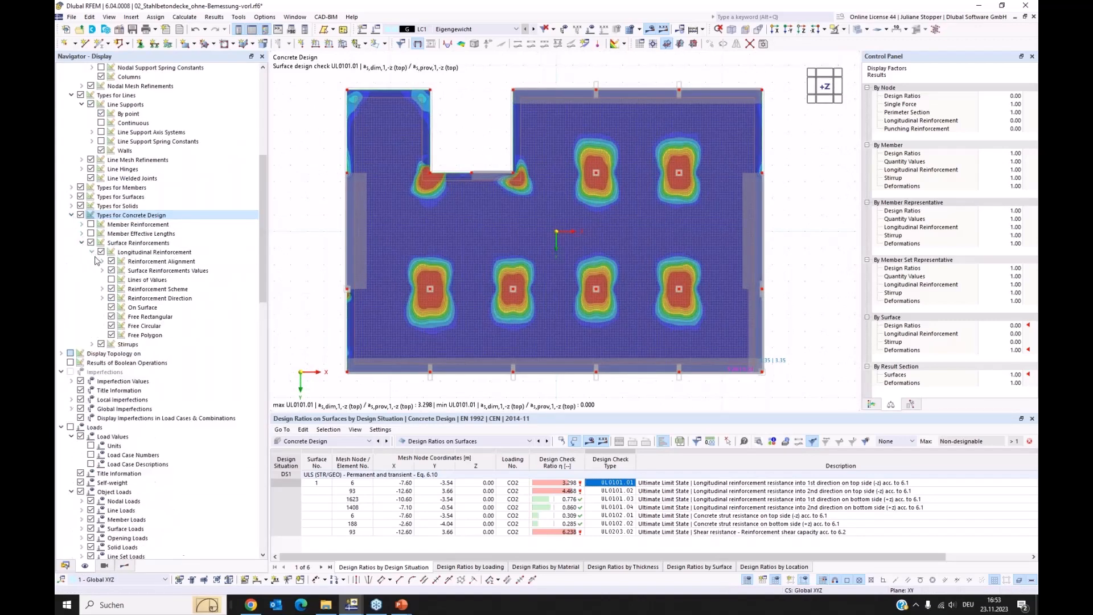
left_click(111, 308)
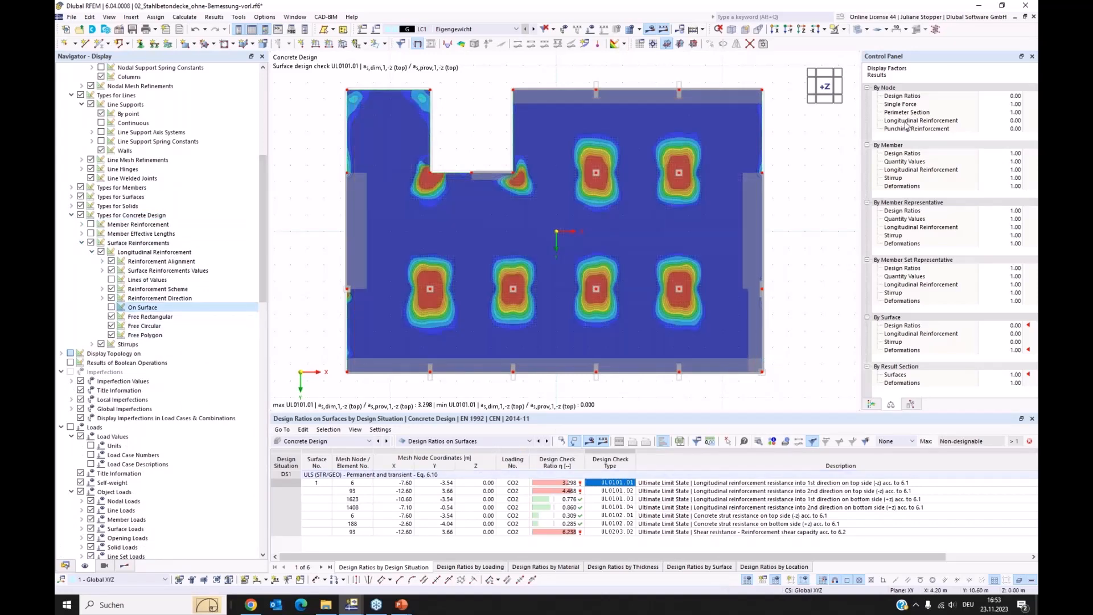
left_click(858, 30)
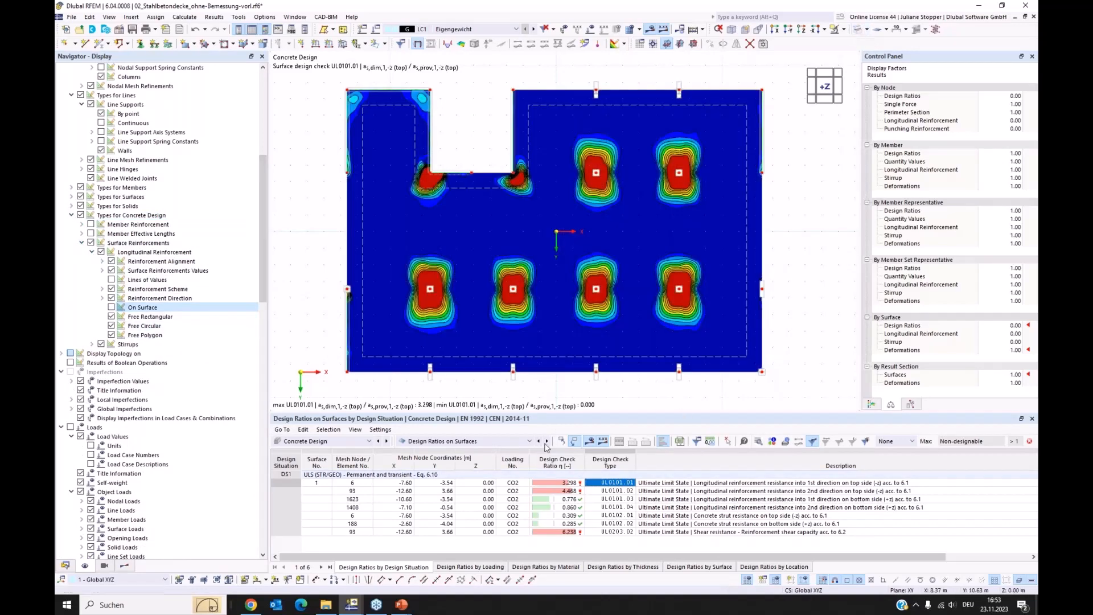
left_click(125, 566)
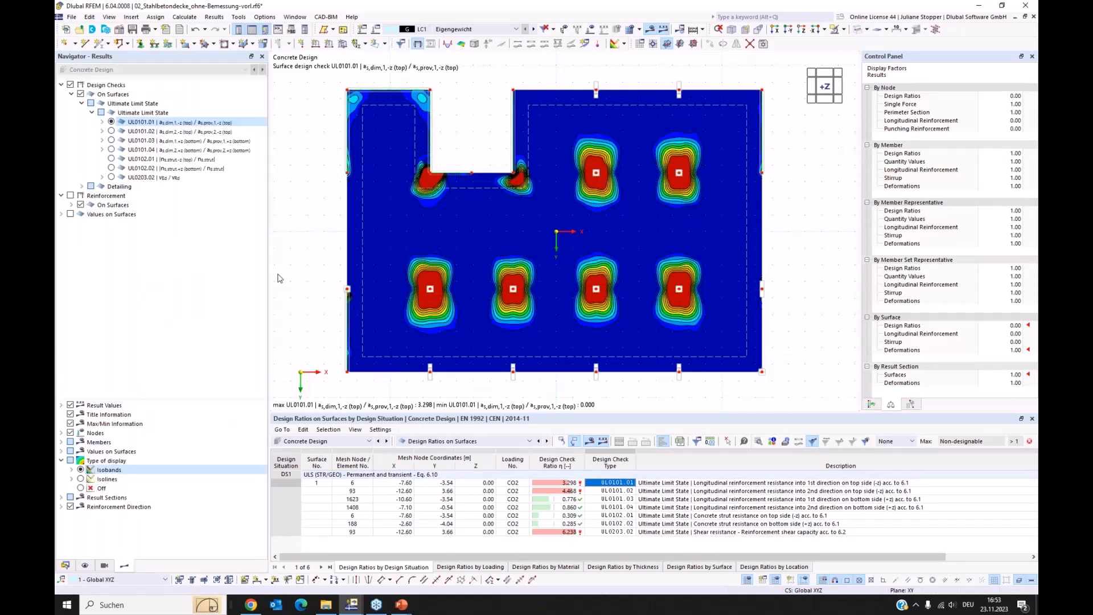
left_click(802, 31)
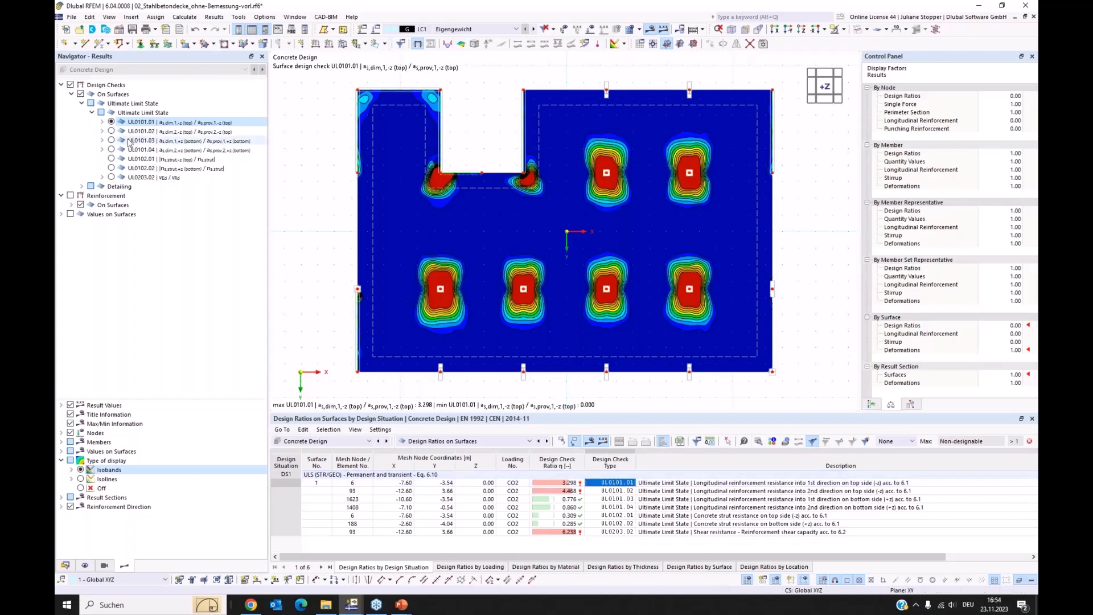
Step: Examine the slab's UL0101.02, UL0101.03 and UL0101.04 reinforcement checks one after another
left_click(111, 131)
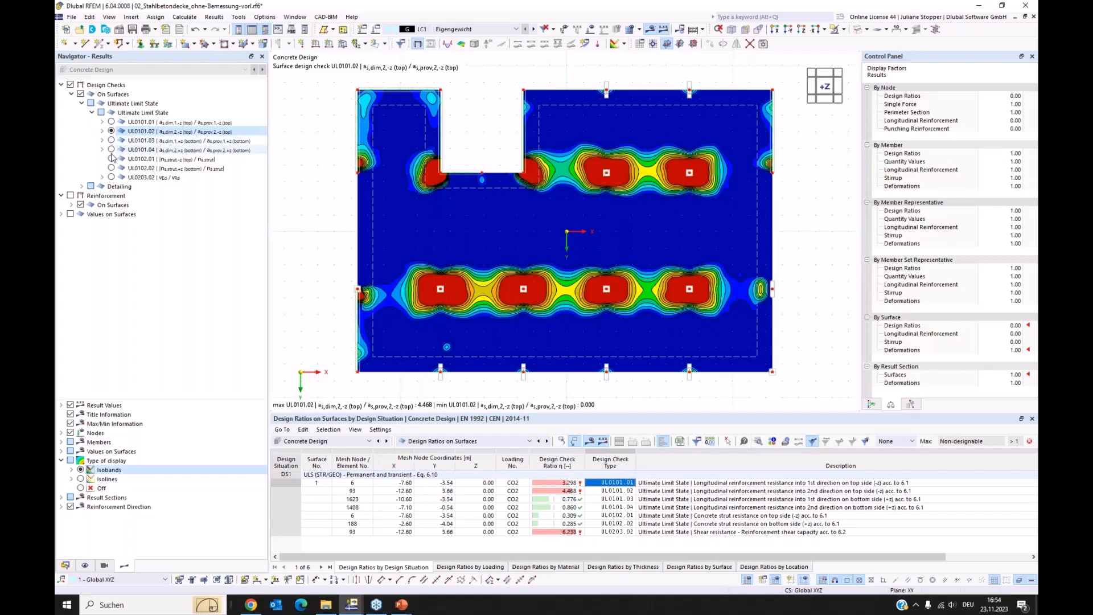
left_click(111, 140)
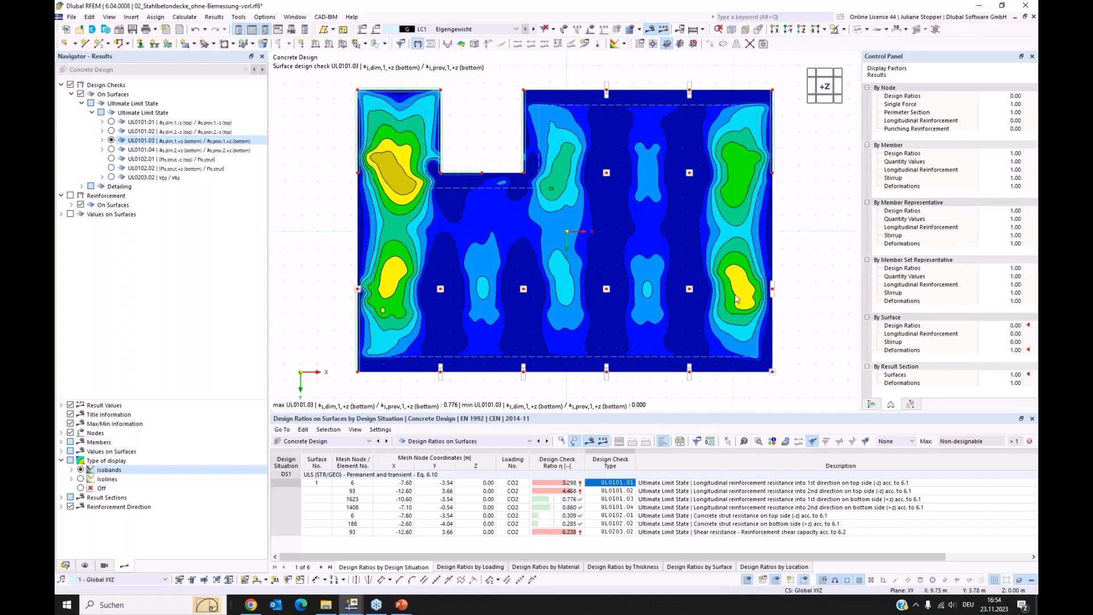
left_click(111, 149)
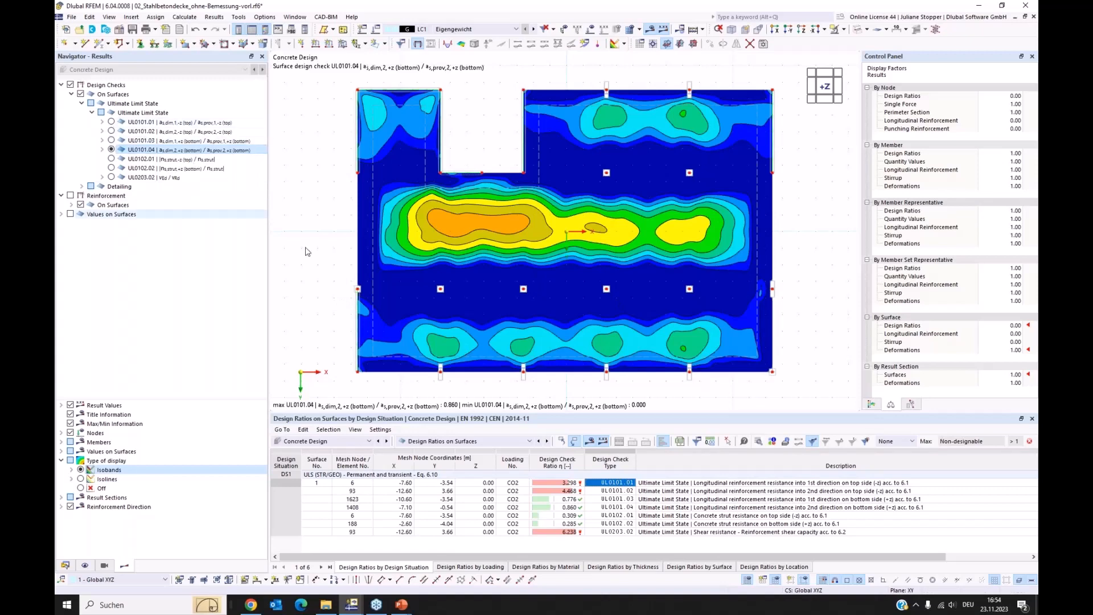
Step: Create a new surface reinforcement with the location type Free Rectangular
left_click(65, 566)
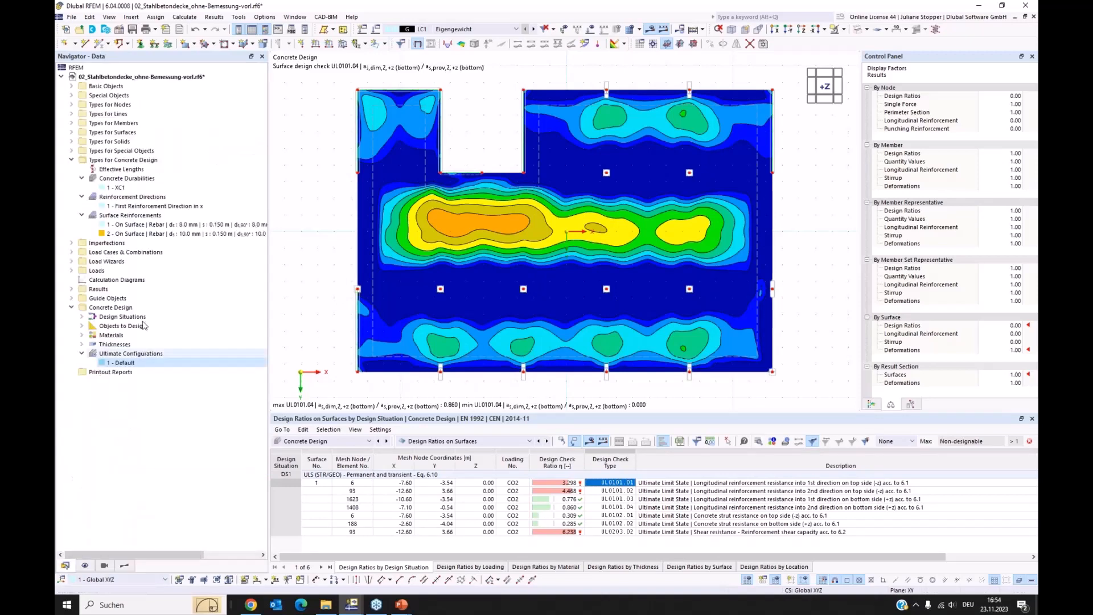
right_click(131, 217)
left_click(165, 235)
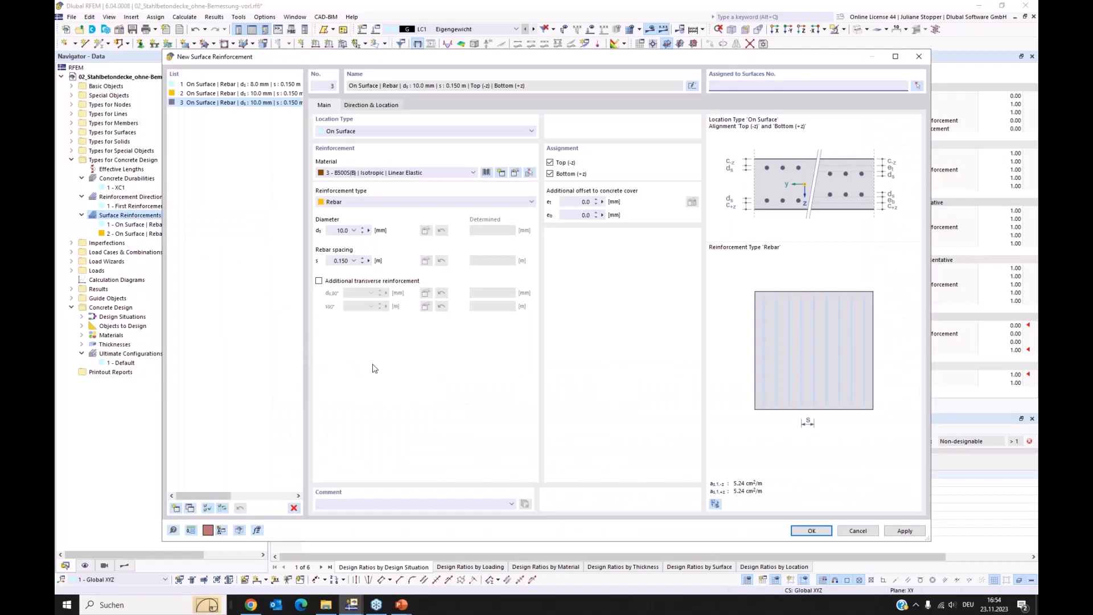
left_click(392, 132)
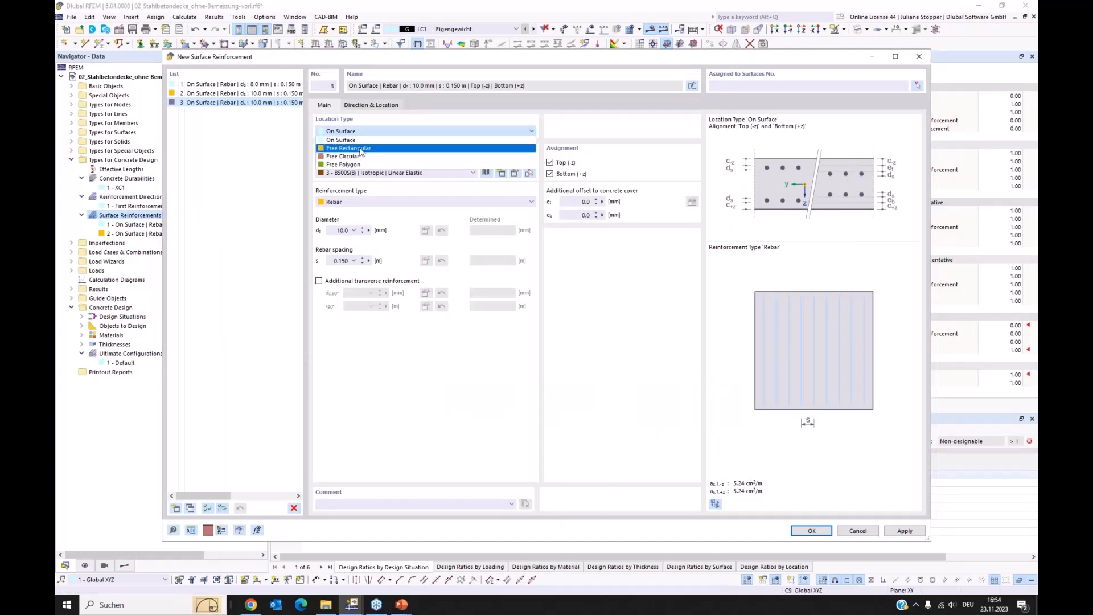
left_click(361, 149)
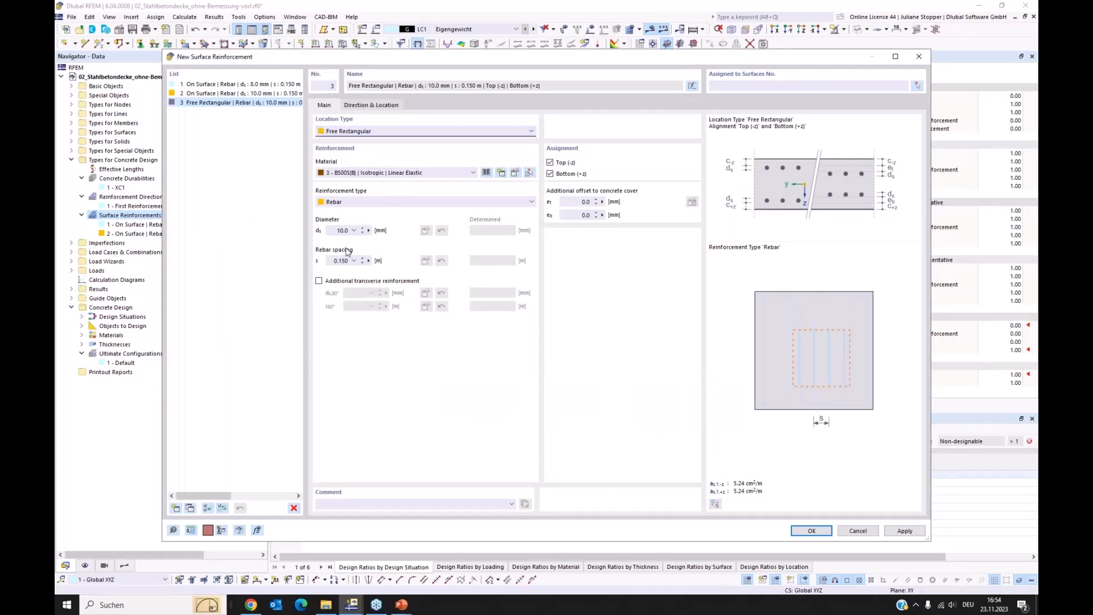
Step: Add transverse reinforcement to the free rectangular reinforcement and set the rebar diameters in both directions to 16.0 mm
left_click(318, 280)
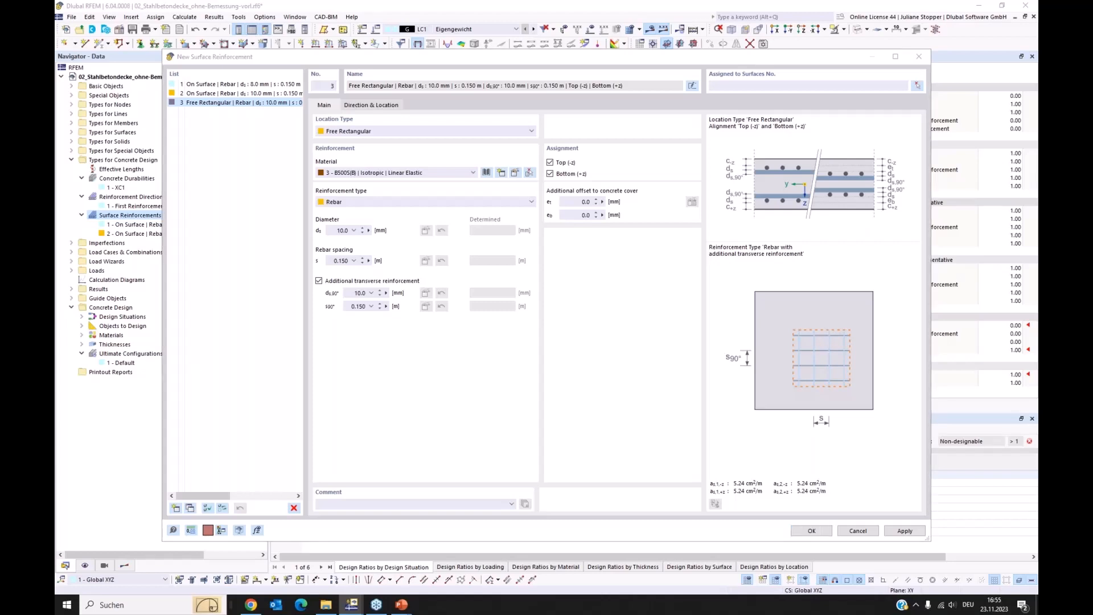
left_click(353, 231)
left_click(344, 281)
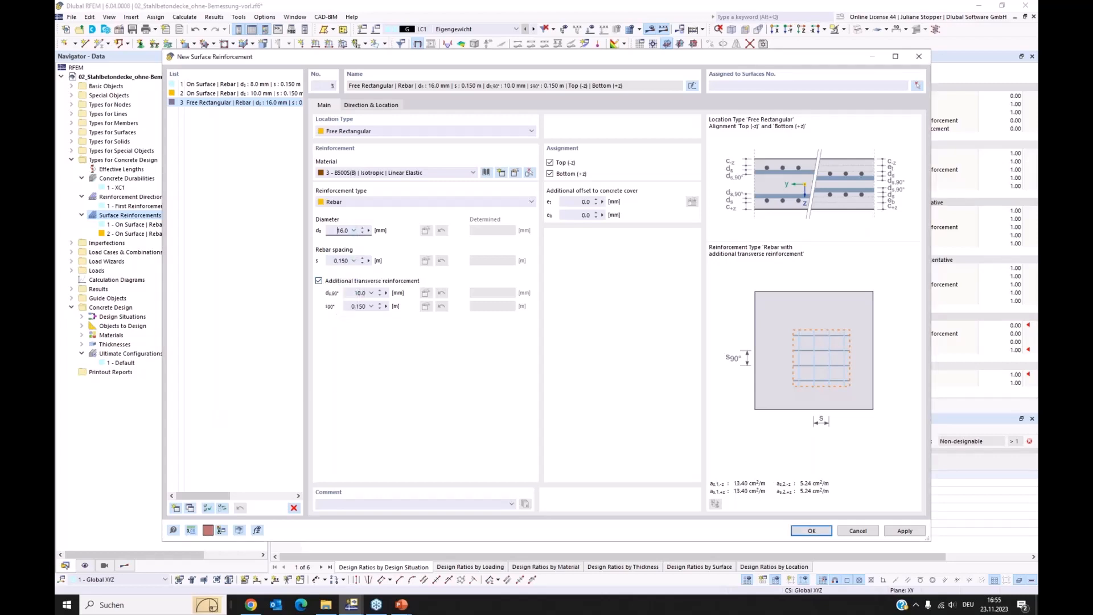
left_click(371, 292)
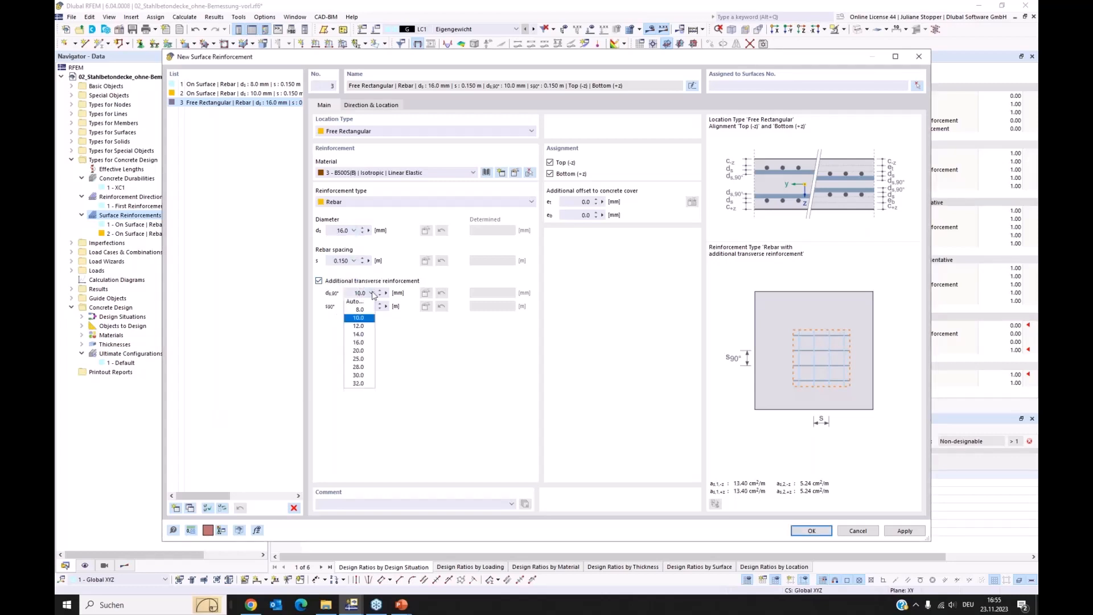
left_click(359, 348)
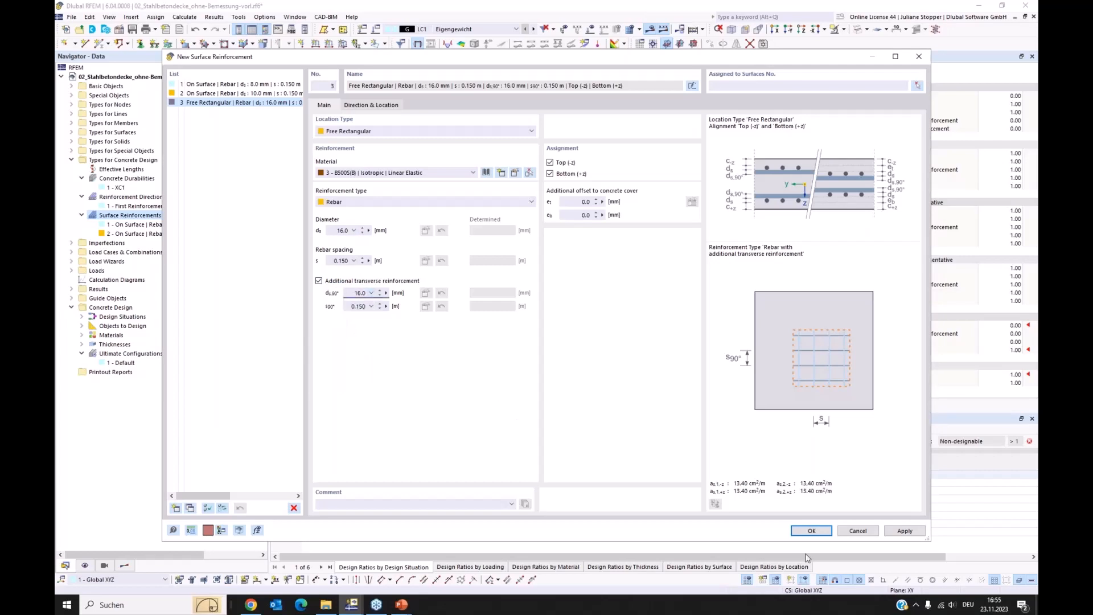
Step: Define the free rectangular reinforcement by its center and sides, centred on the column node at X -7.60 m, Y 3.46 m
left_click(809, 530)
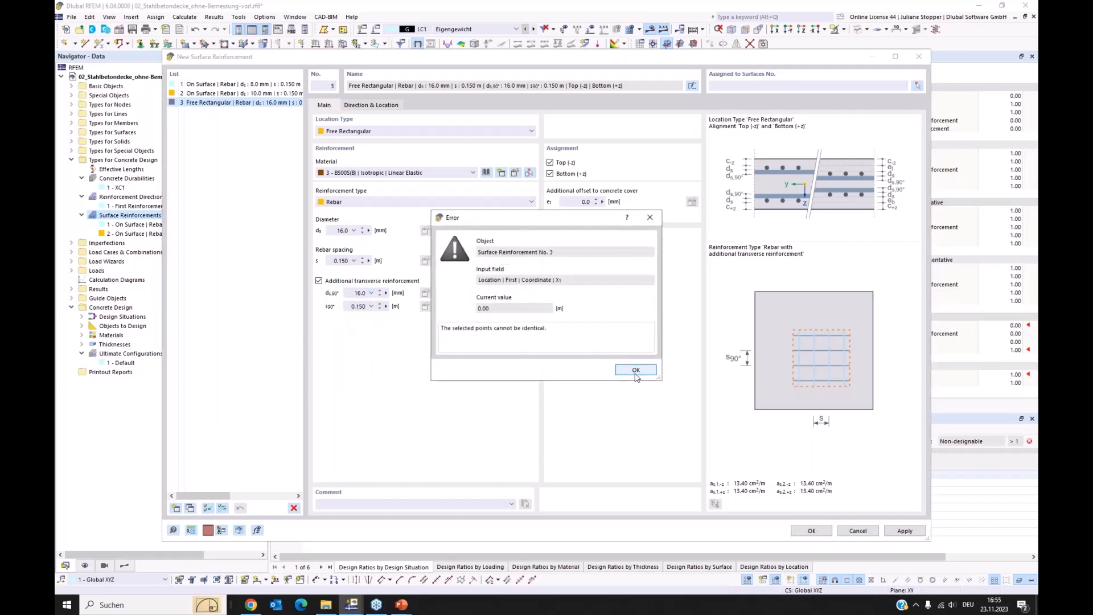
left_click(632, 369)
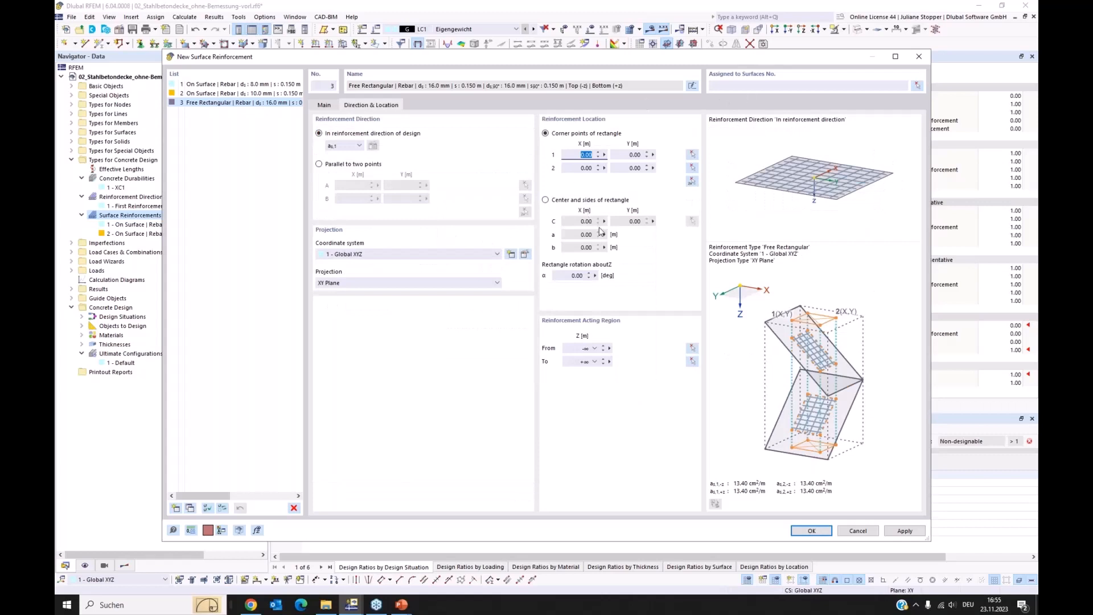
left_click(546, 201)
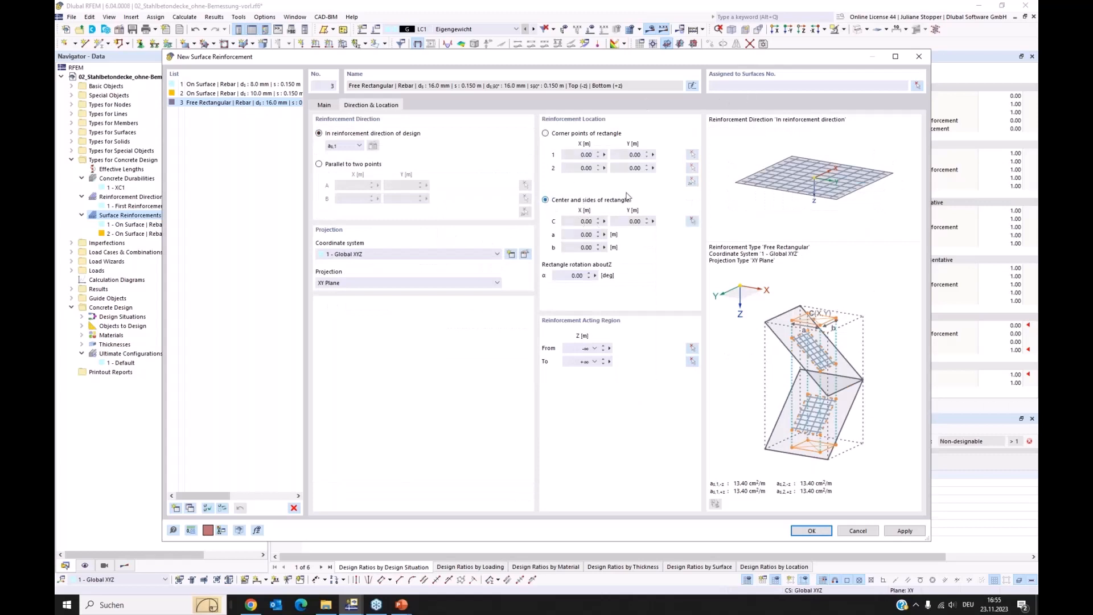
left_click(739, 86)
left_click(692, 222)
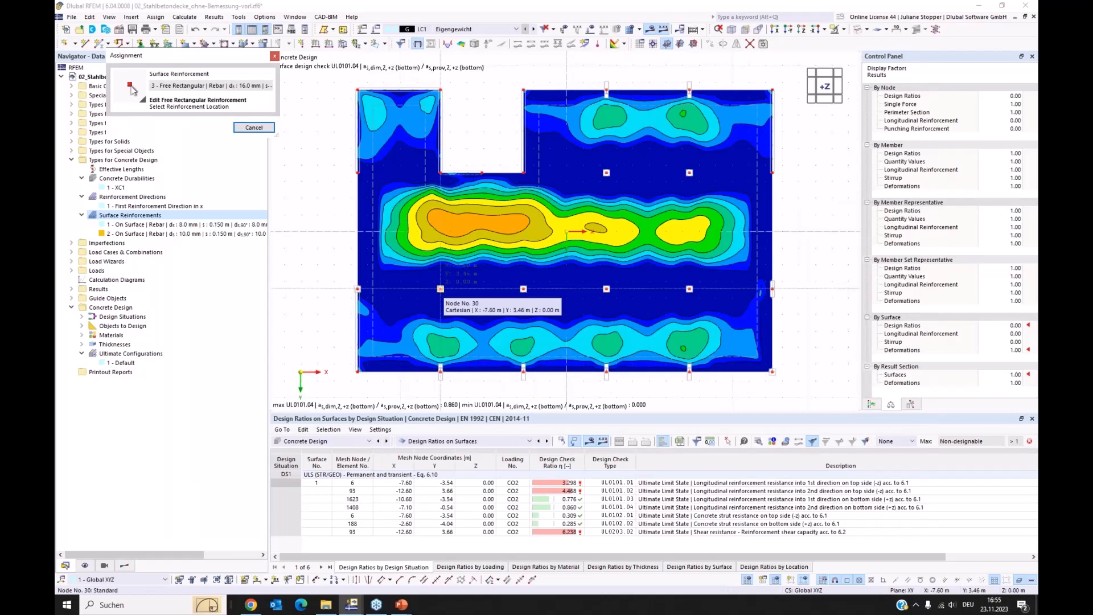
left_click(440, 289)
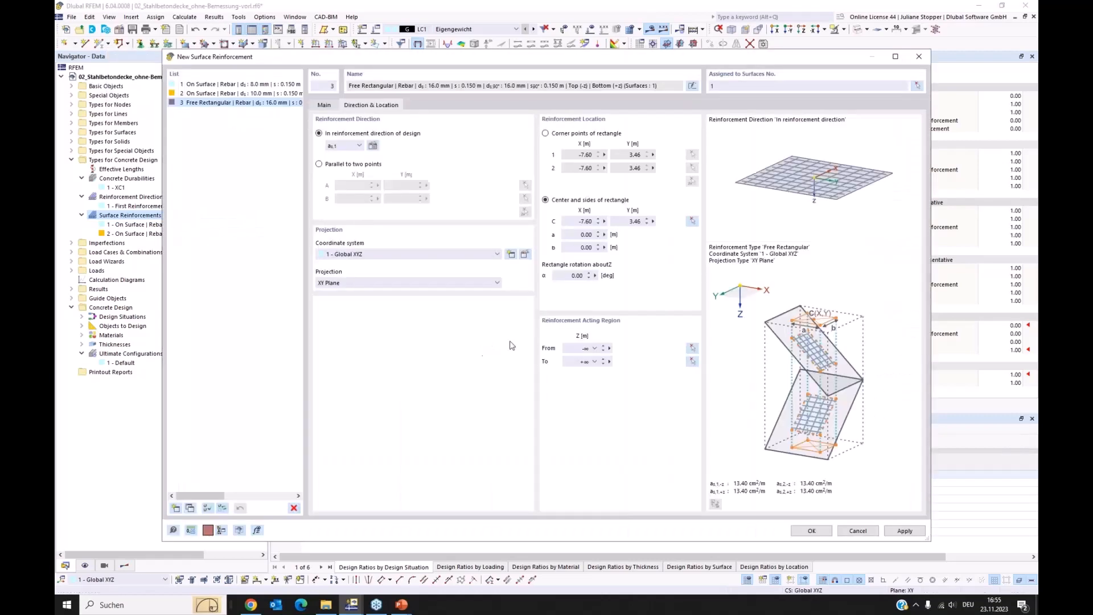
Step: Set the rectangle's sides a and b to 2.00 m and create the reinforcement, accepting deletion of the concrete design results
left_click(567, 235)
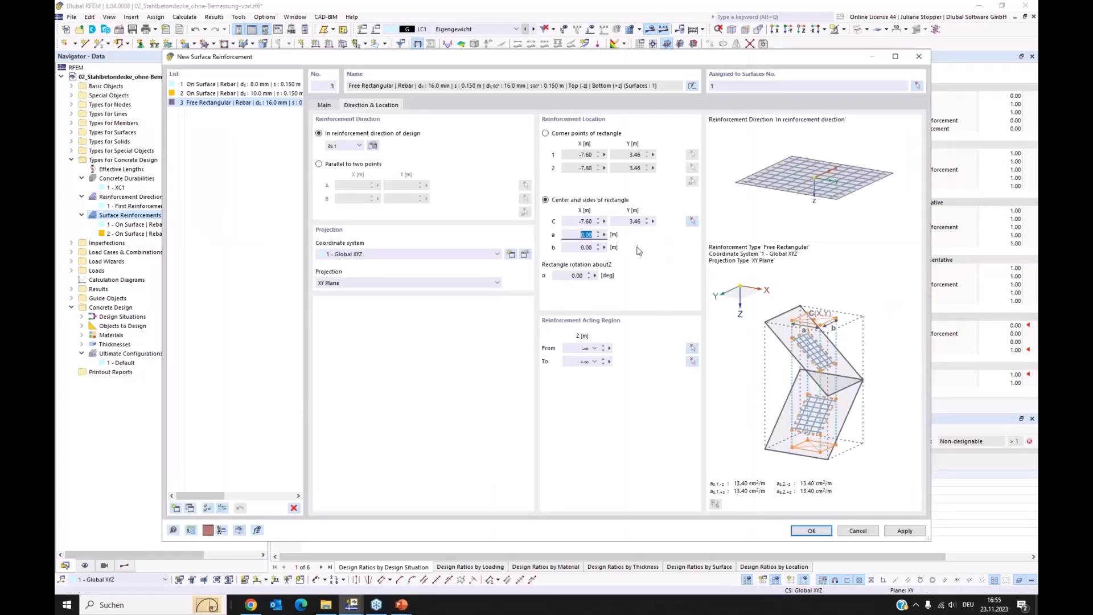
type("2")
key("Tab")
type("2")
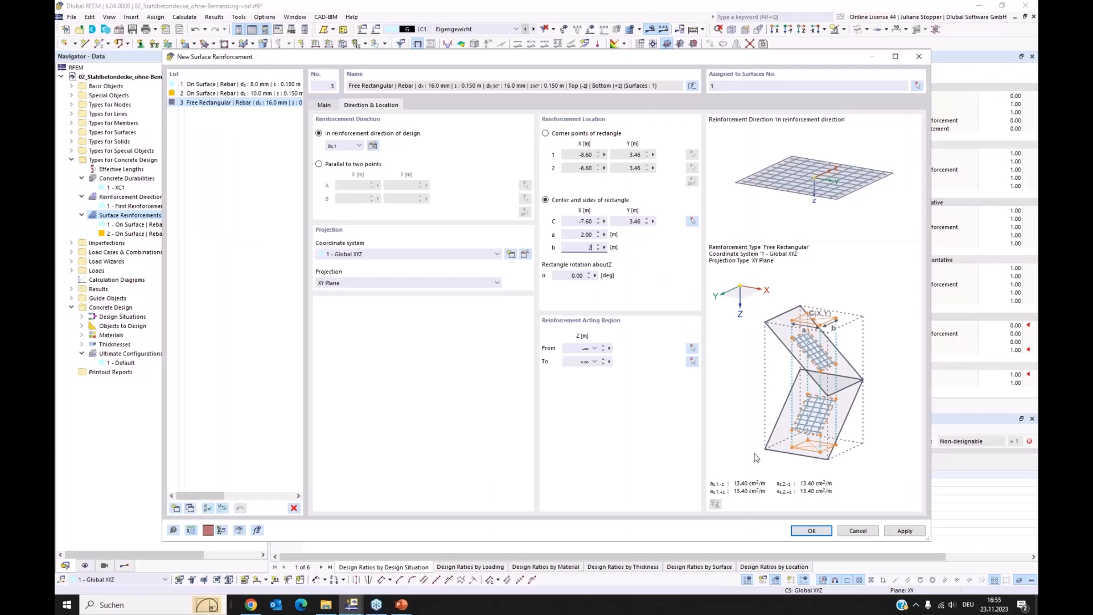
left_click(805, 532)
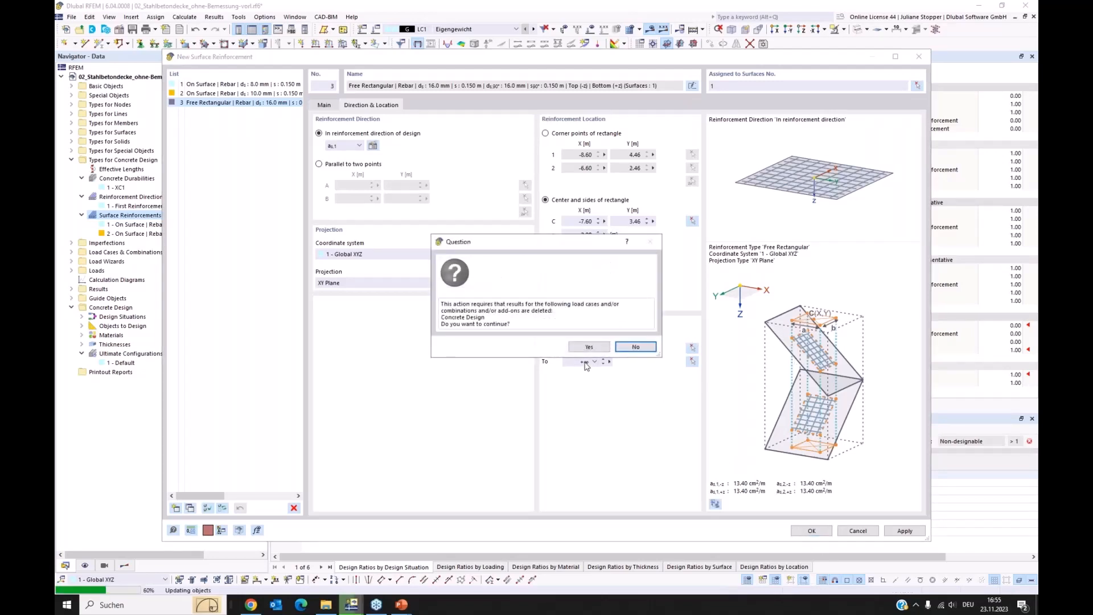
left_click(586, 346)
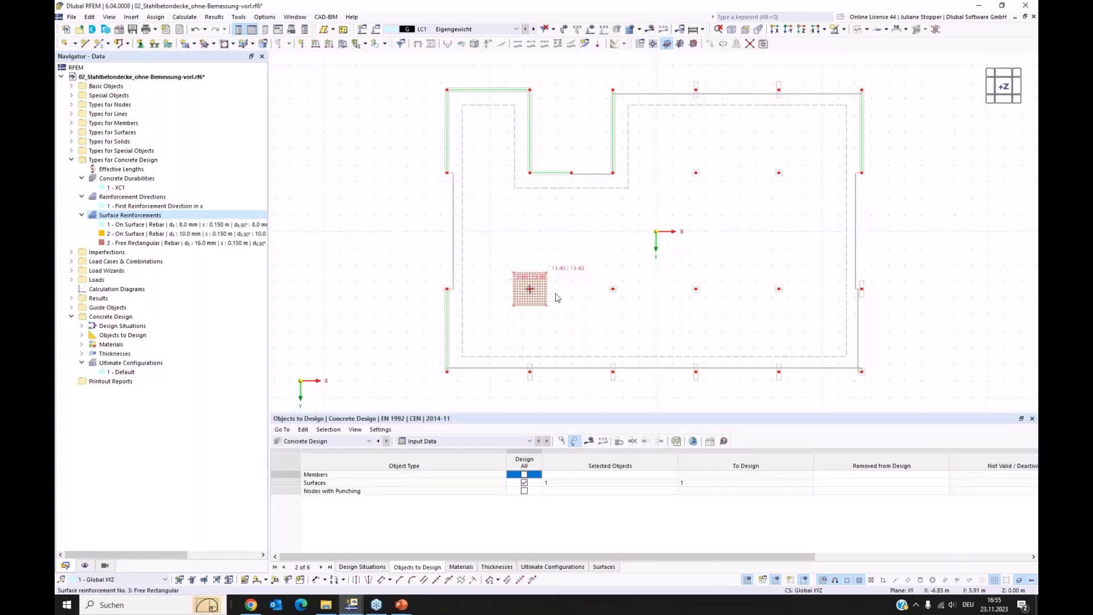
Step: Copy the free rectangular reinforcement along its row onto the other three interior columns, accepting deletion of the results and mesh
left_click(533, 303)
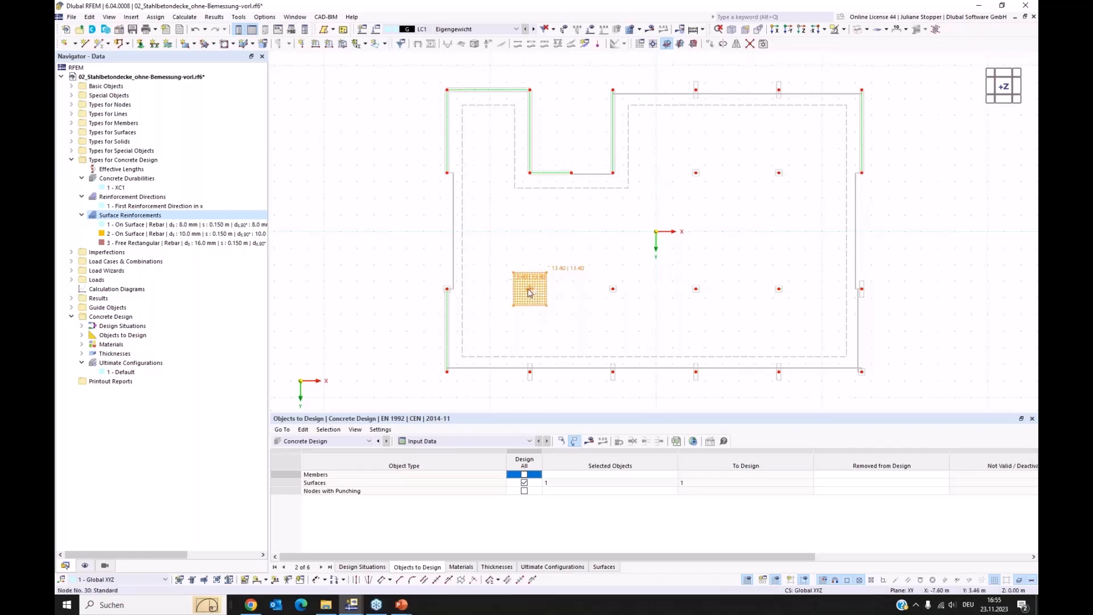
left_click_drag(529, 292, 615, 293, "ctrl")
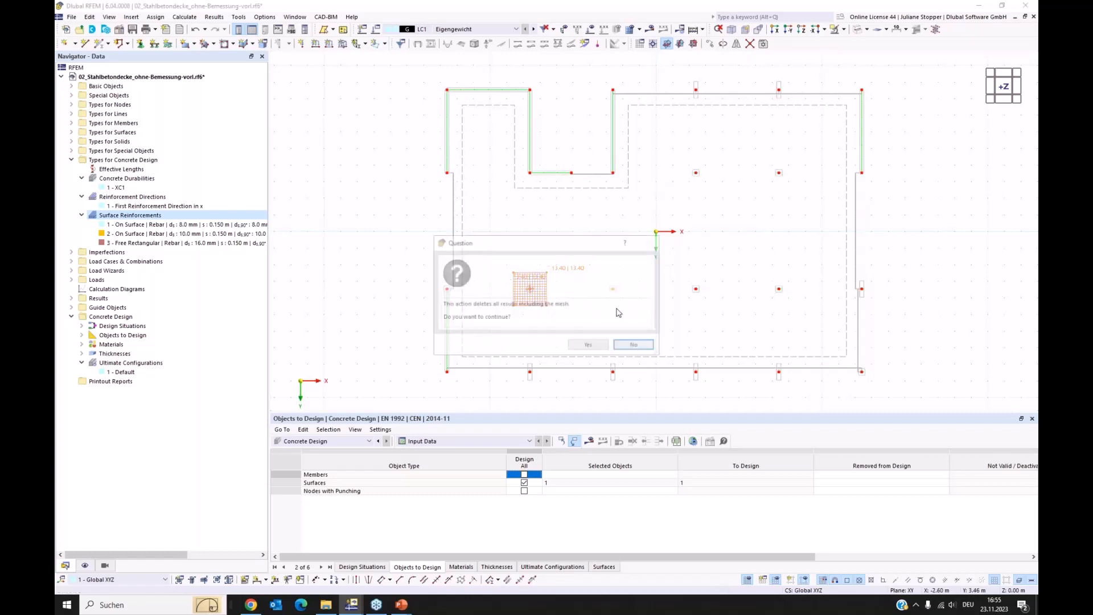
left_click(593, 347)
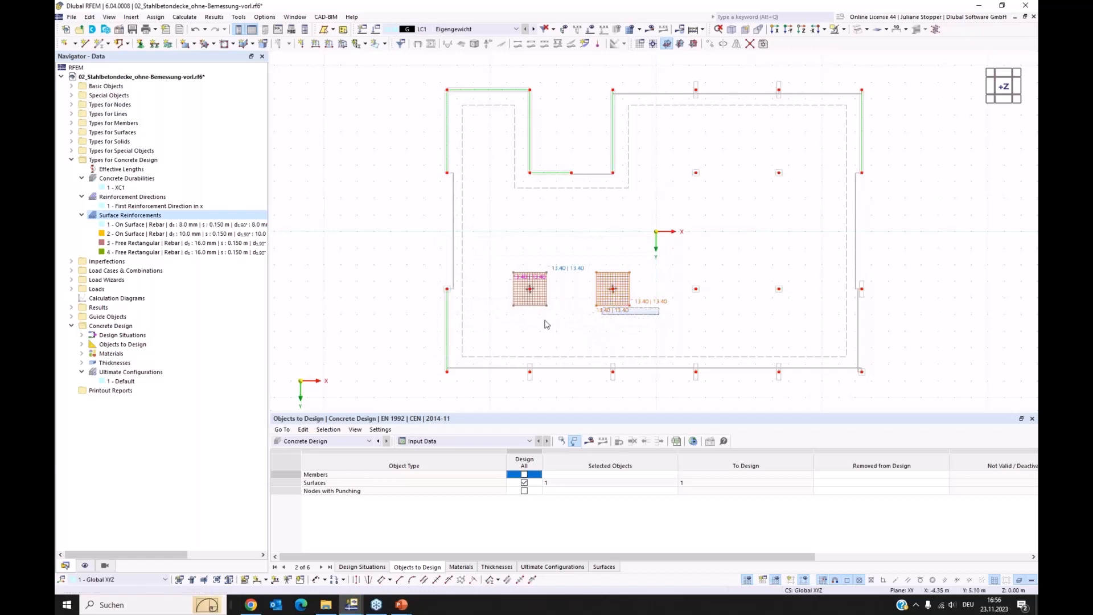
left_click_drag(614, 301, 781, 294, "ctrl")
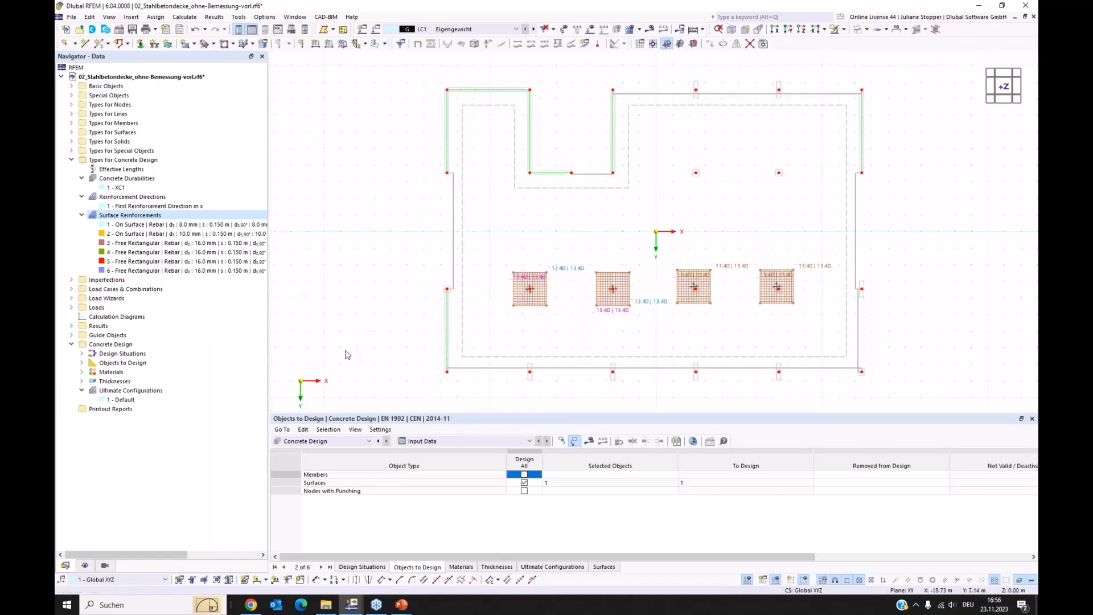
Step: Recalculate the concrete design and display the UL0101.01 surface design check for the top reinforcement in direction 1
left_click(590, 442)
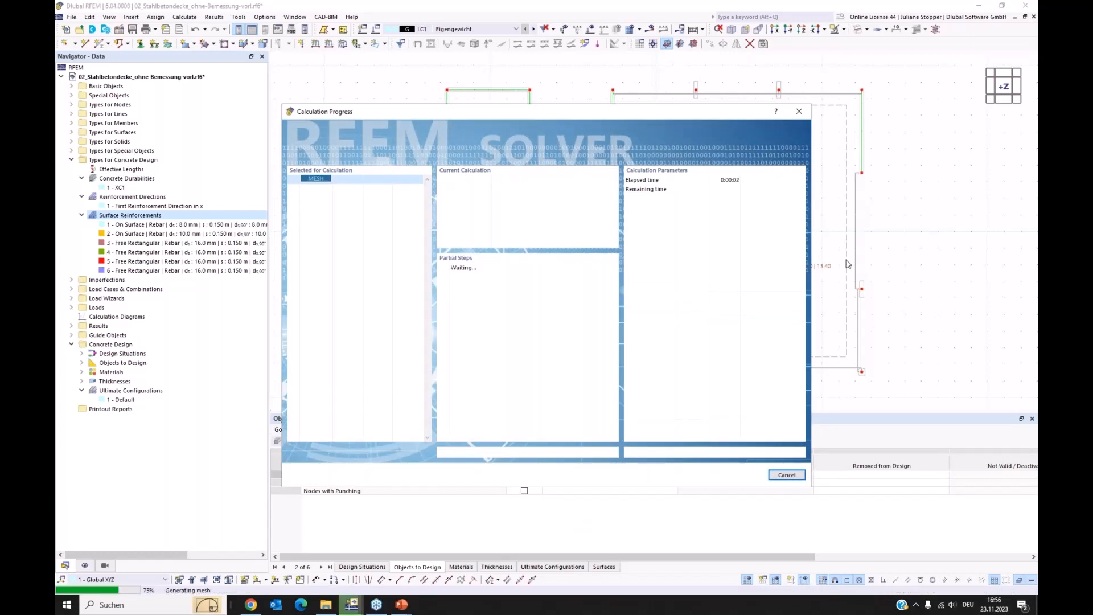
left_click_drag(691, 118, 593, 151)
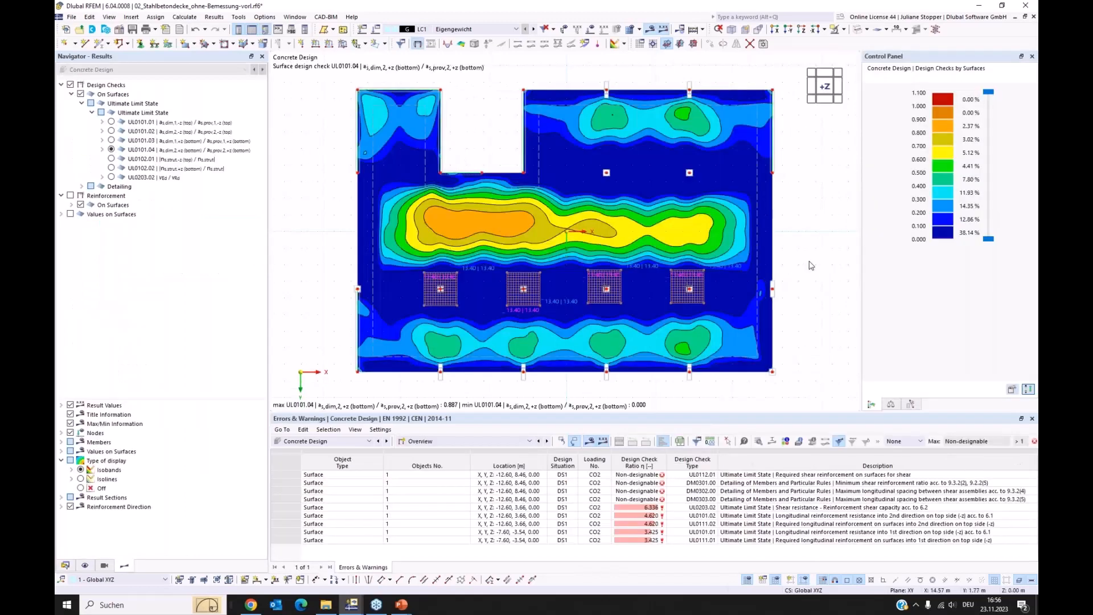
left_click(111, 150)
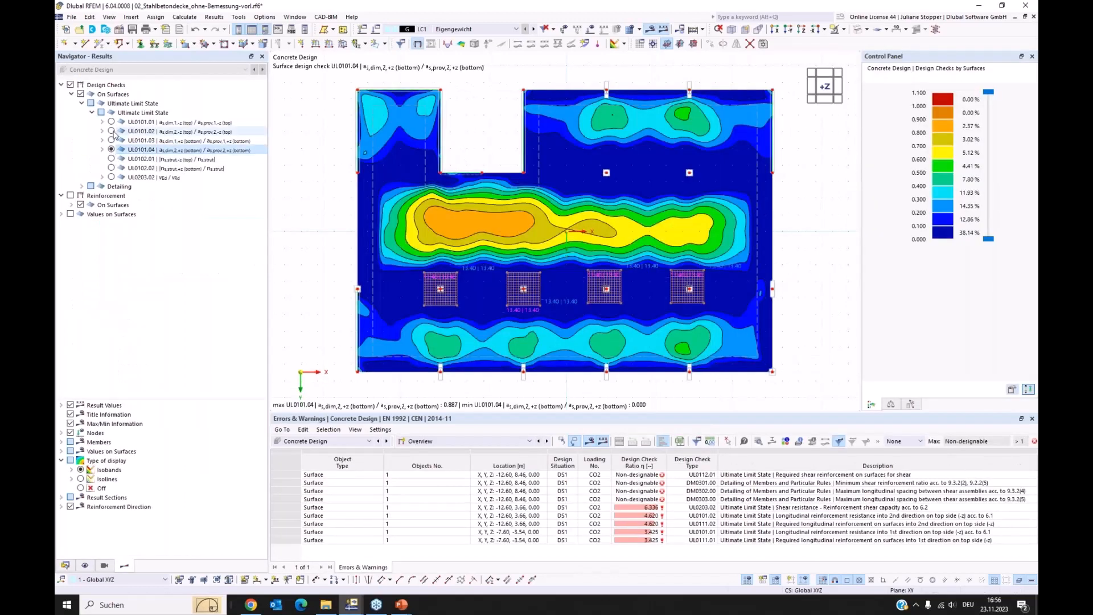
left_click(111, 131)
left_click(119, 122)
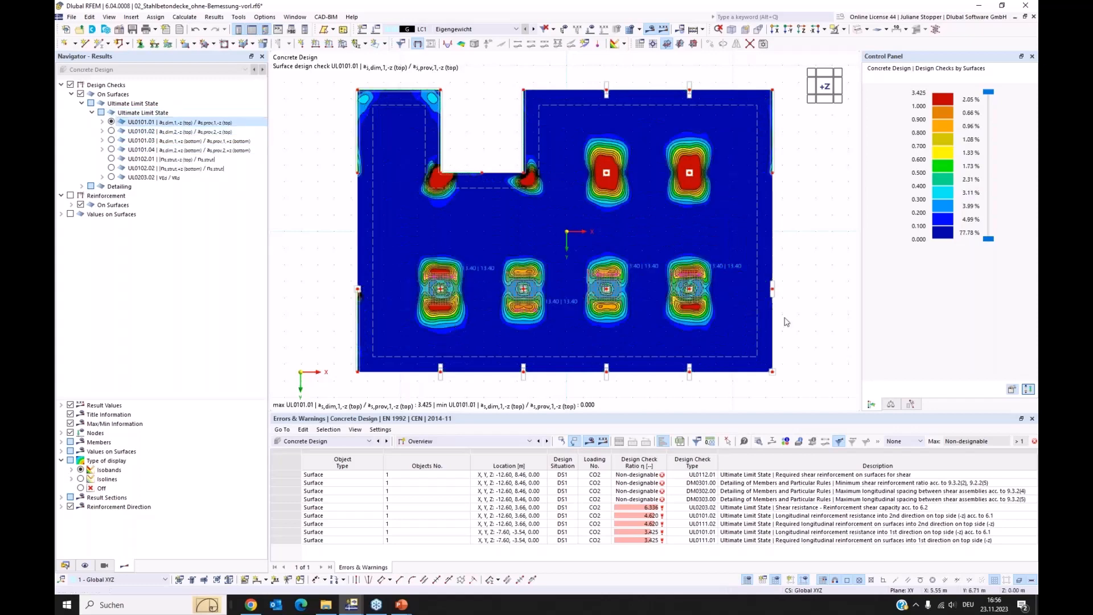
Step: Hide the types for concrete design in the model view and list the design ratios on surfaces in the results table
left_click(85, 565)
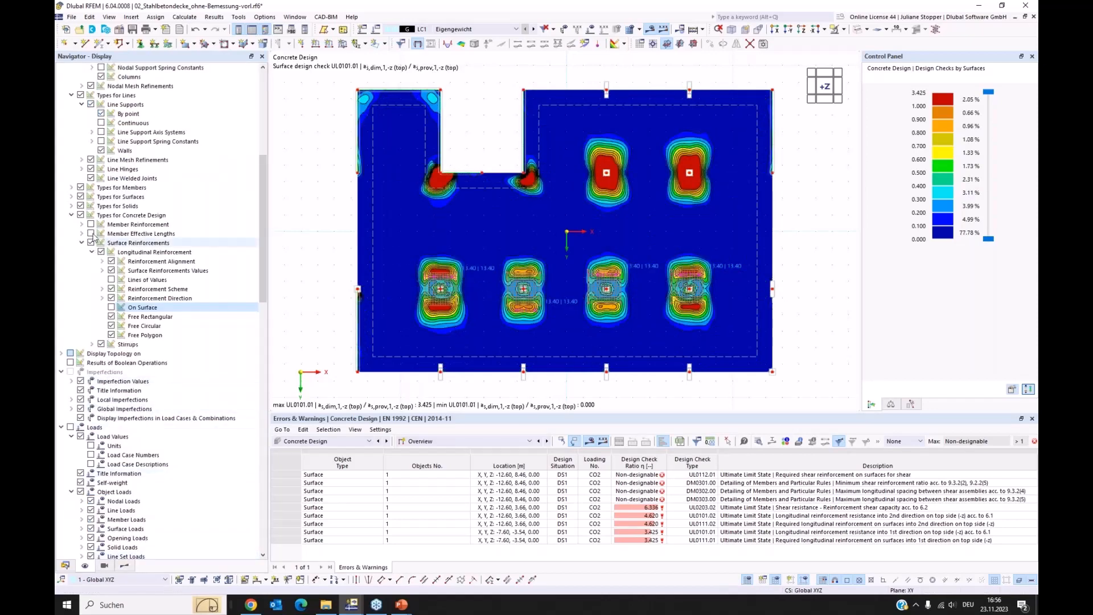
left_click(82, 215)
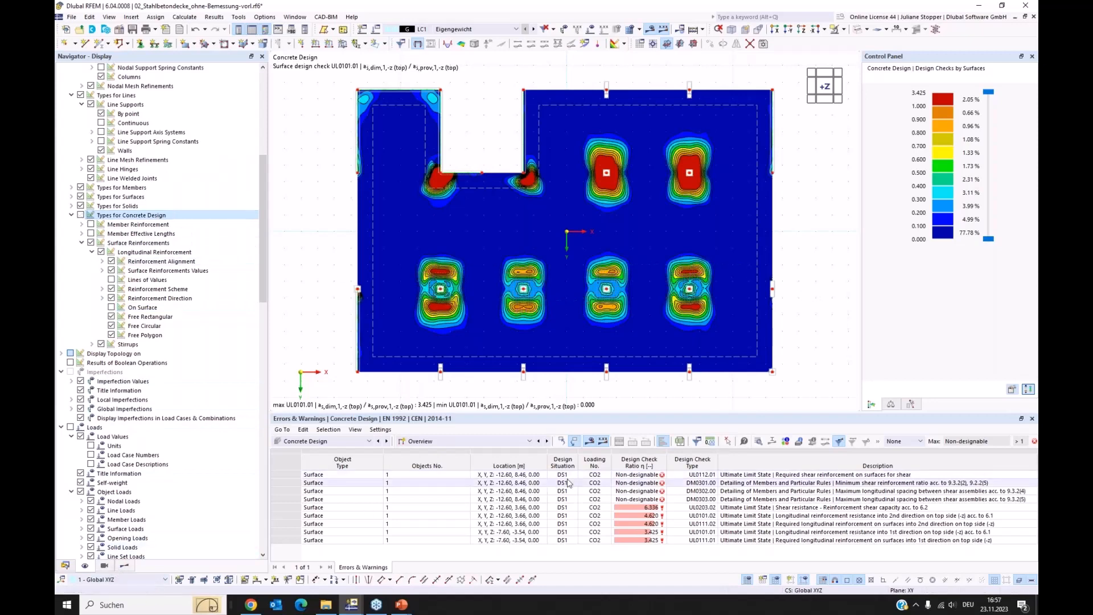
left_click(492, 447)
left_click(481, 470)
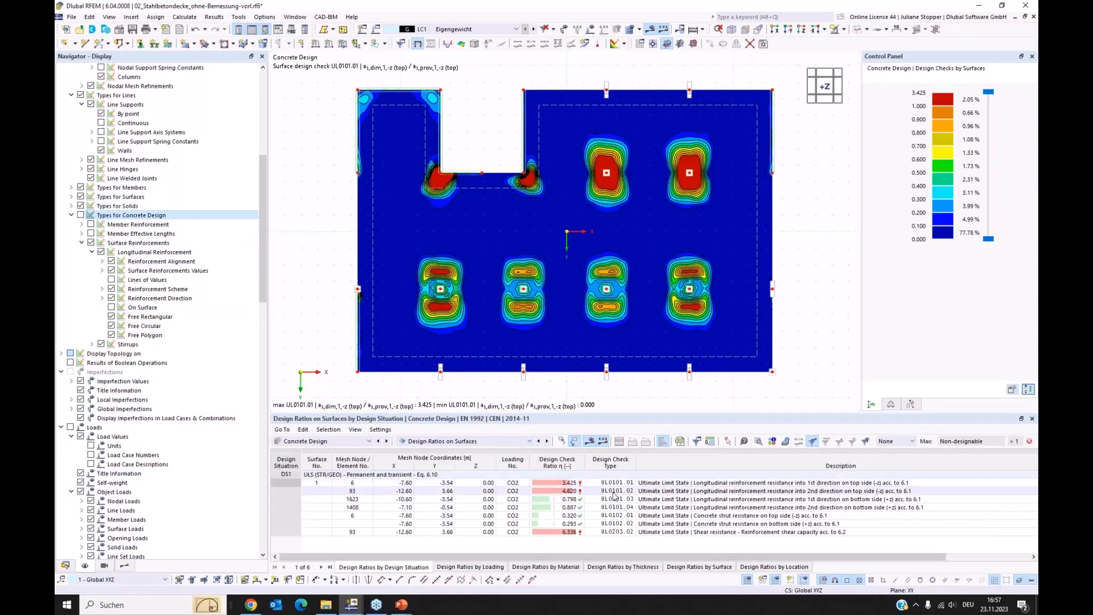
Step: Replace the design checks with the not covered longitudinal reinforcement and examine the top layer in directions 1 and 2
left_click(125, 565)
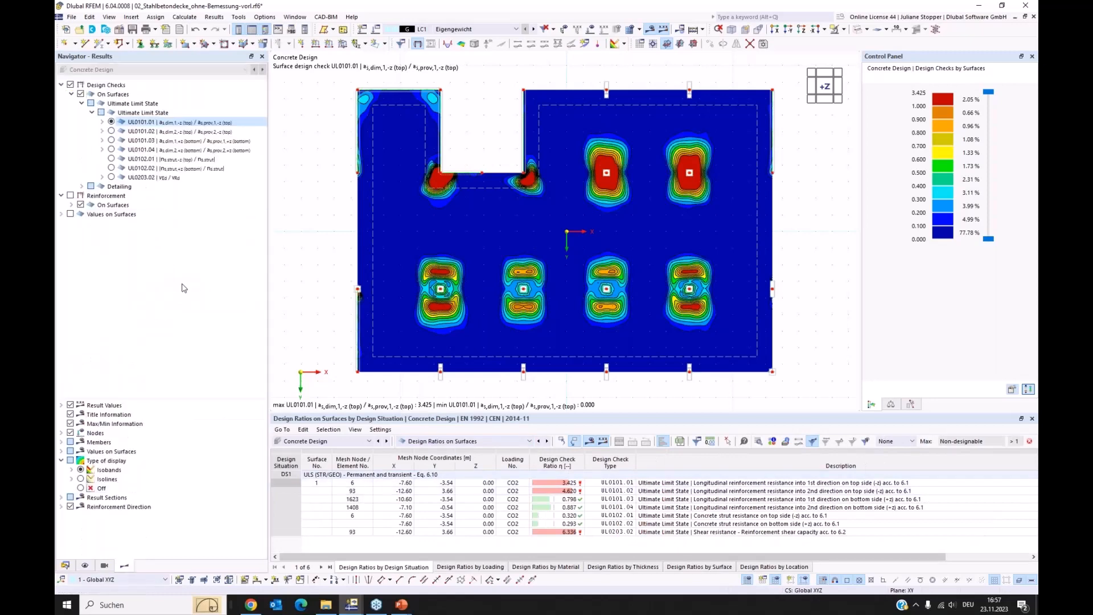
left_click(71, 84)
left_click(69, 198)
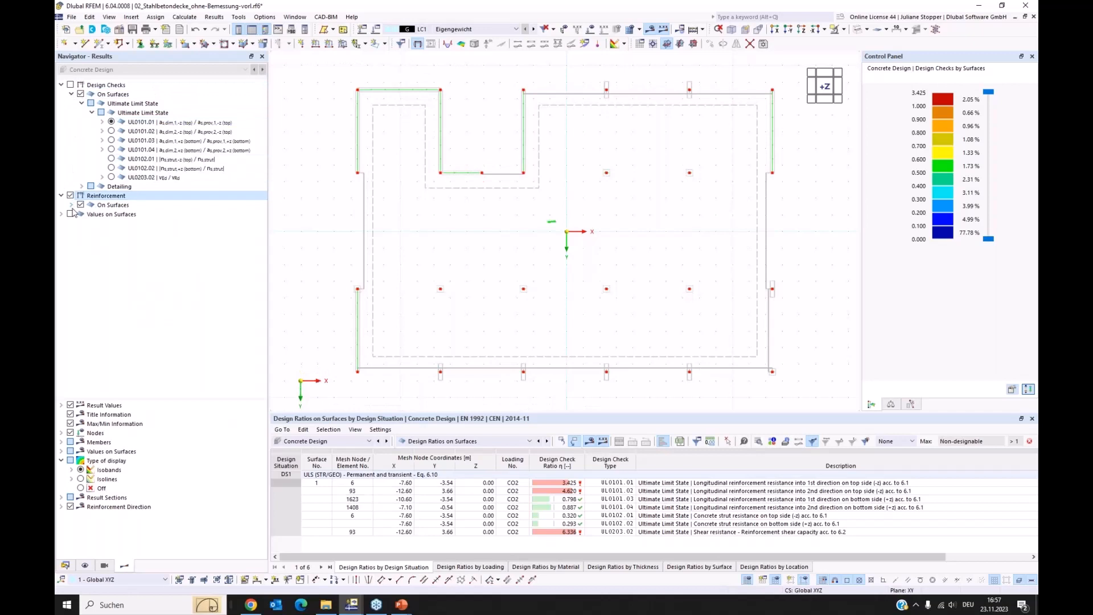
left_click(71, 206)
left_click(82, 214)
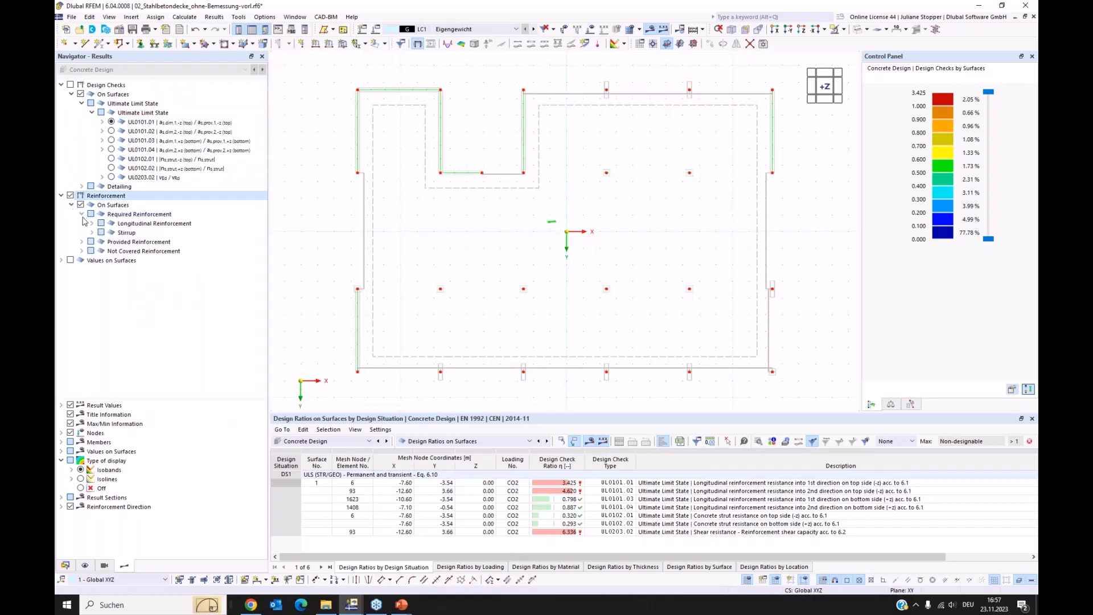
left_click(82, 251)
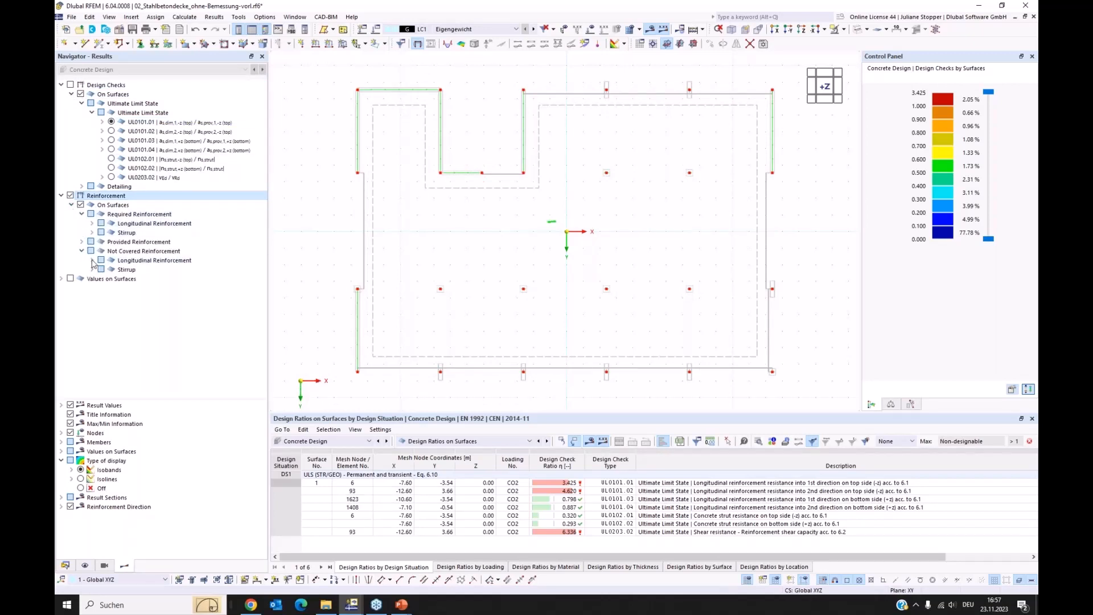
left_click(91, 260)
left_click(112, 271)
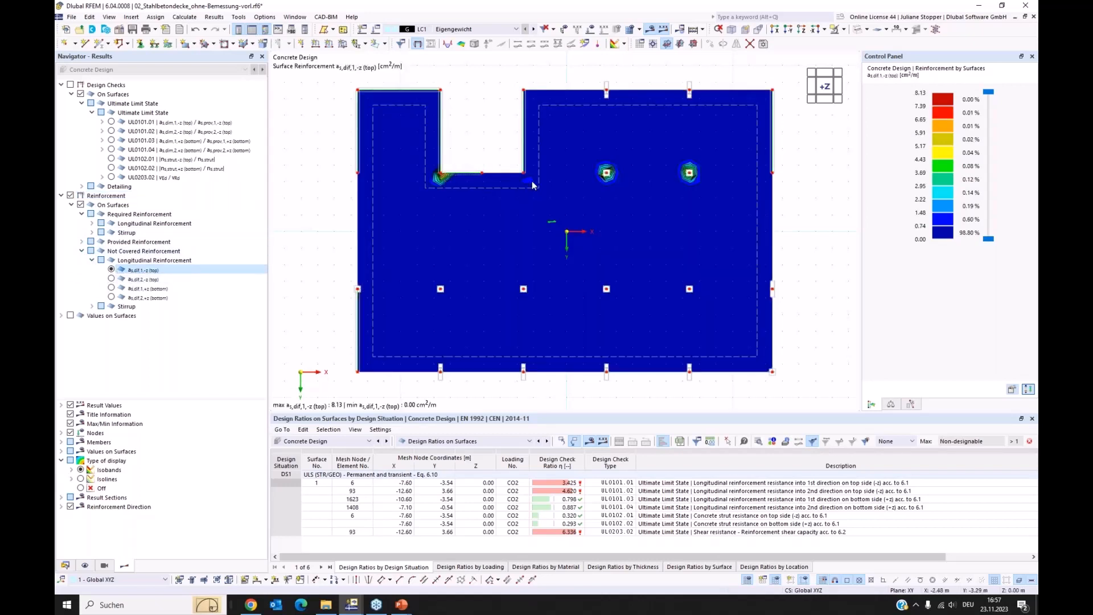
left_click(111, 279)
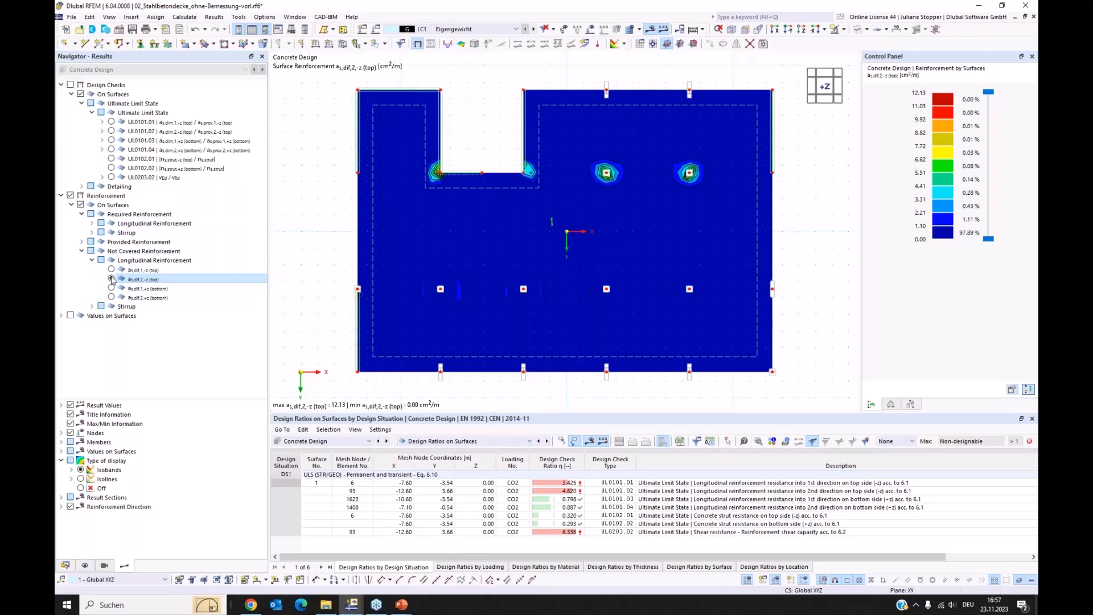
Step: Display the UL0101.01 design check as isolines with values on surfaces, without the reinforcement results
left_click(111, 122)
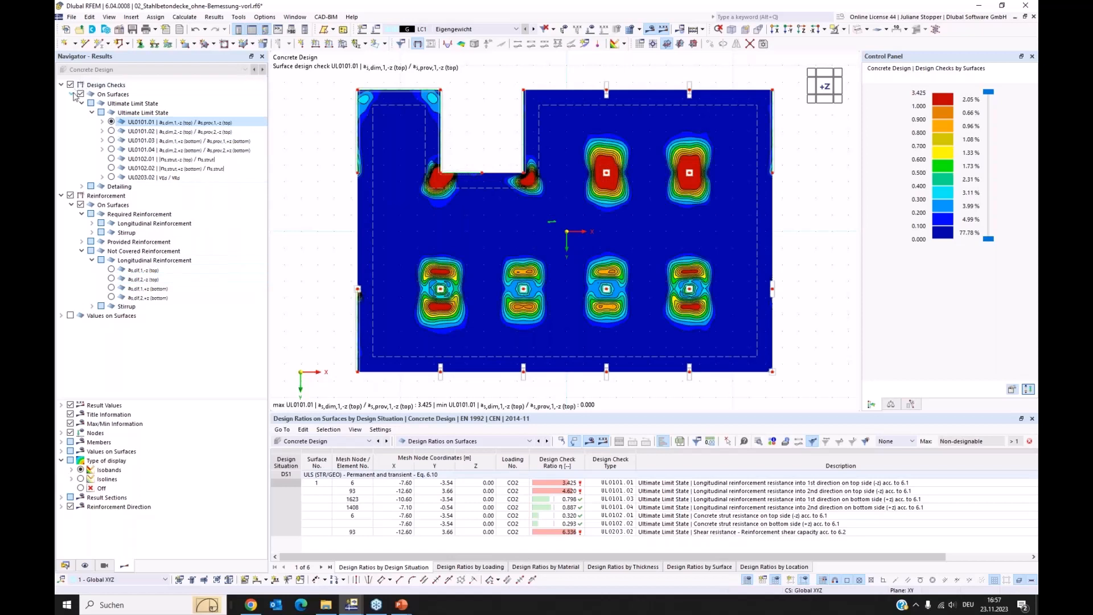
left_click(70, 197)
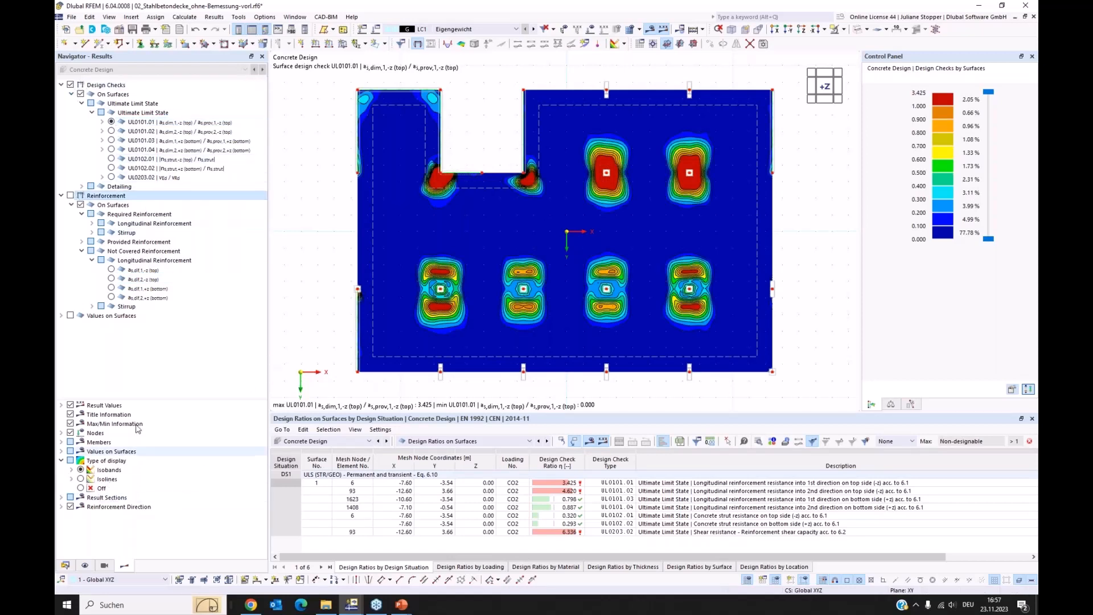
left_click_drag(136, 395, 137, 377)
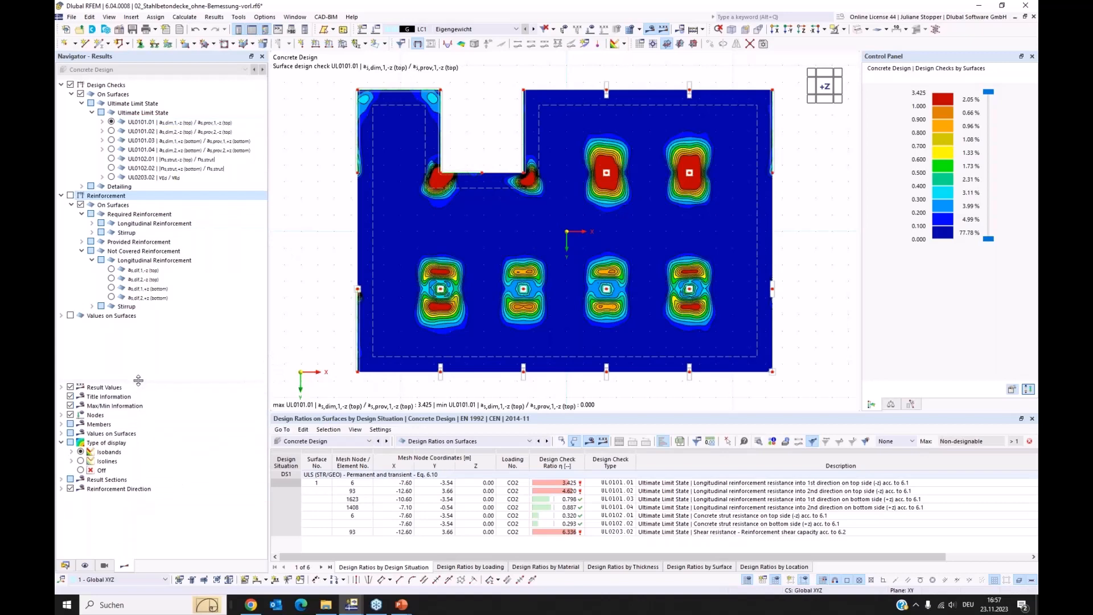
left_click(88, 462)
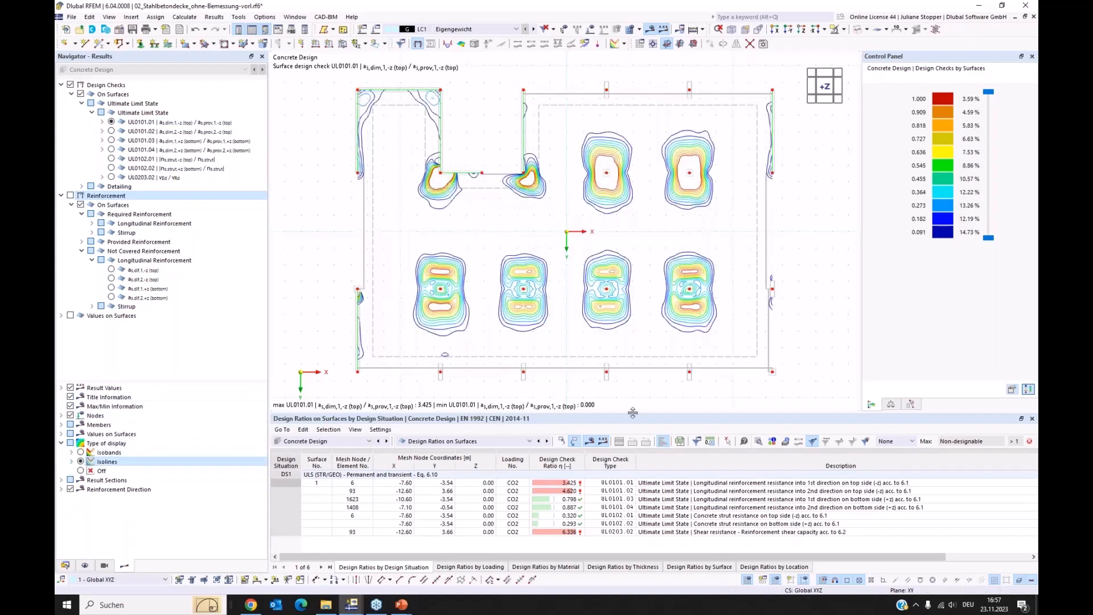
left_click_drag(632, 412, 632, 420)
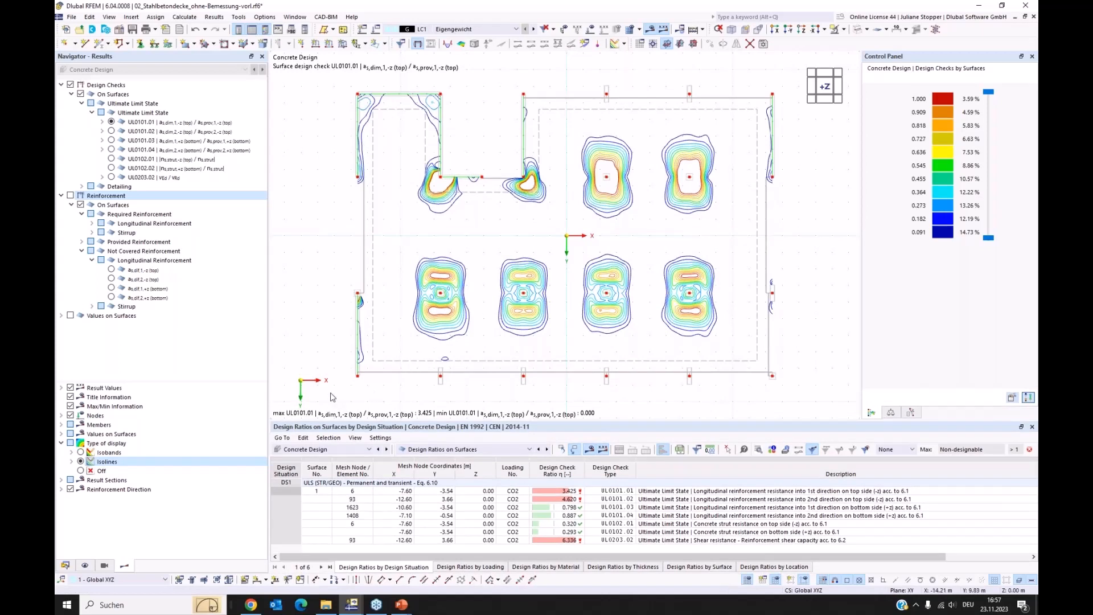
left_click(70, 315)
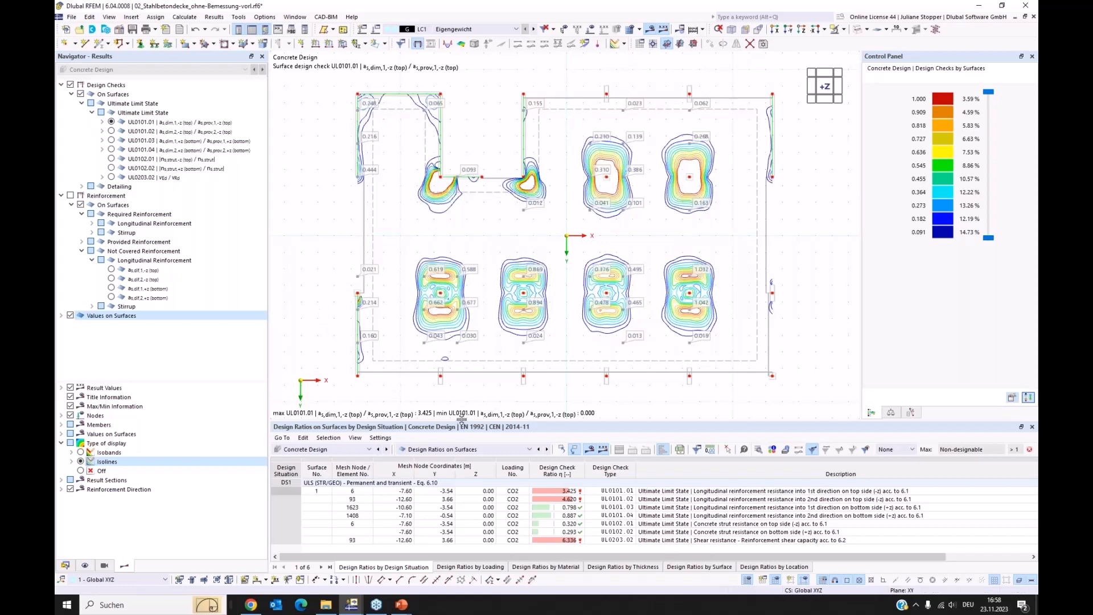
left_click_drag(462, 419, 462, 409)
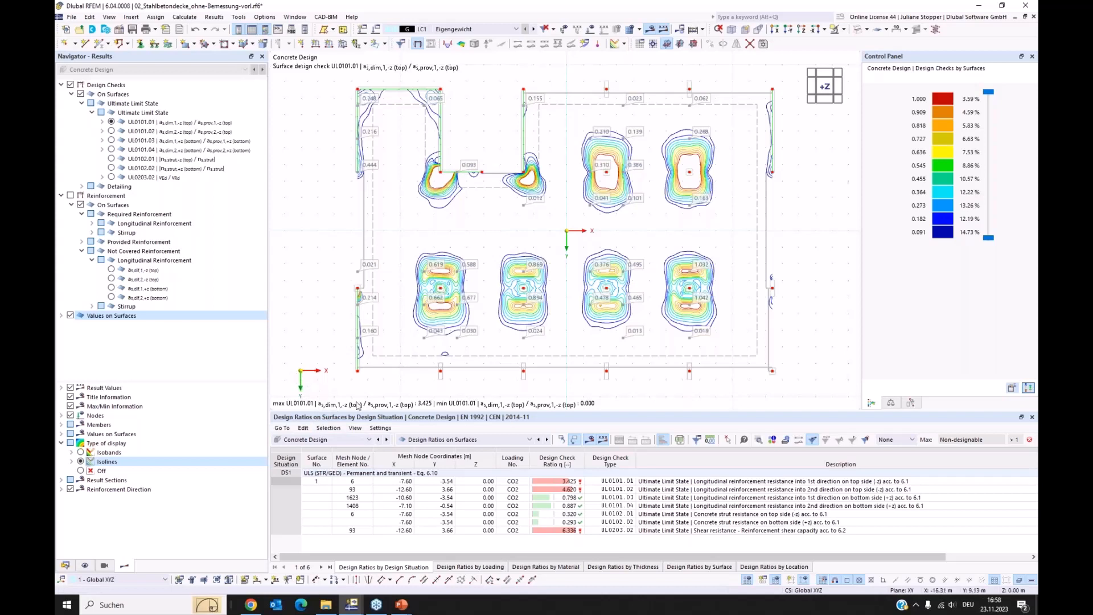
Step: Examine the design check details of the UL0203.02 shear resistance check at mesh node 93
left_click(615, 531)
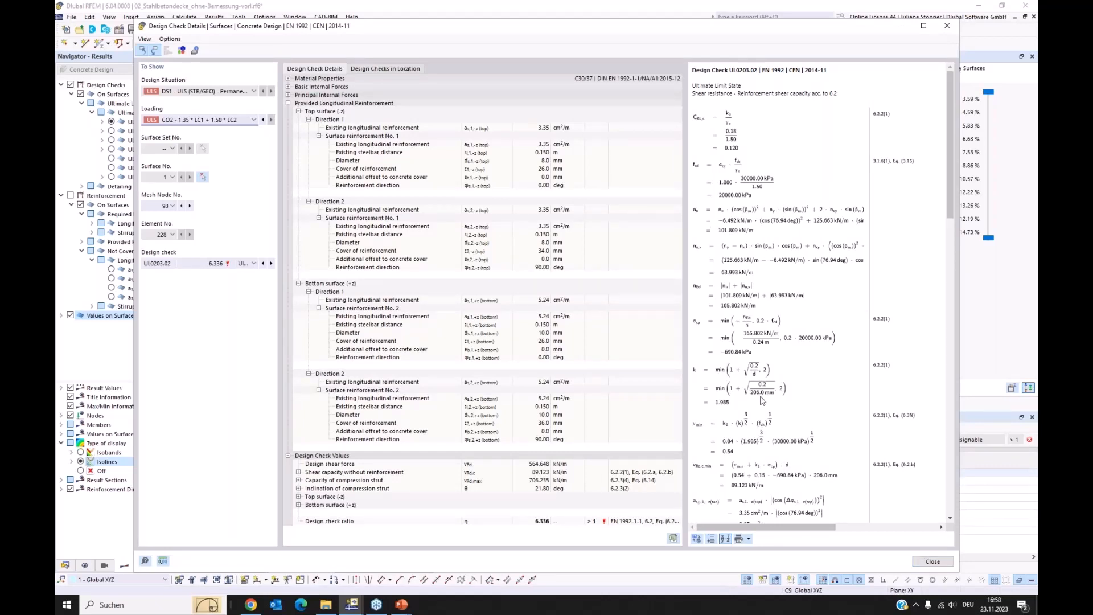
scroll(761, 400, "down", 3)
left_click(927, 562)
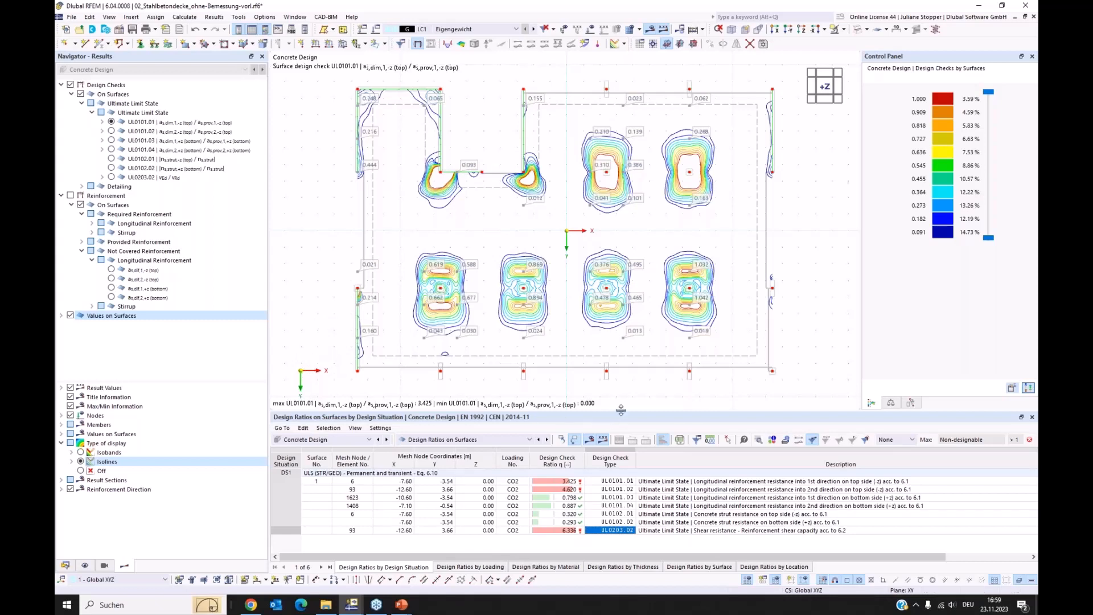
Step: Switch to Chrome and examine the Free Software for Students page and the product and support offerings of the Dlubal website
mouse_move(620, 410)
left_mouse_down()
mouse_move(624, 395)
mouse_move(628, 417)
left_mouse_up()
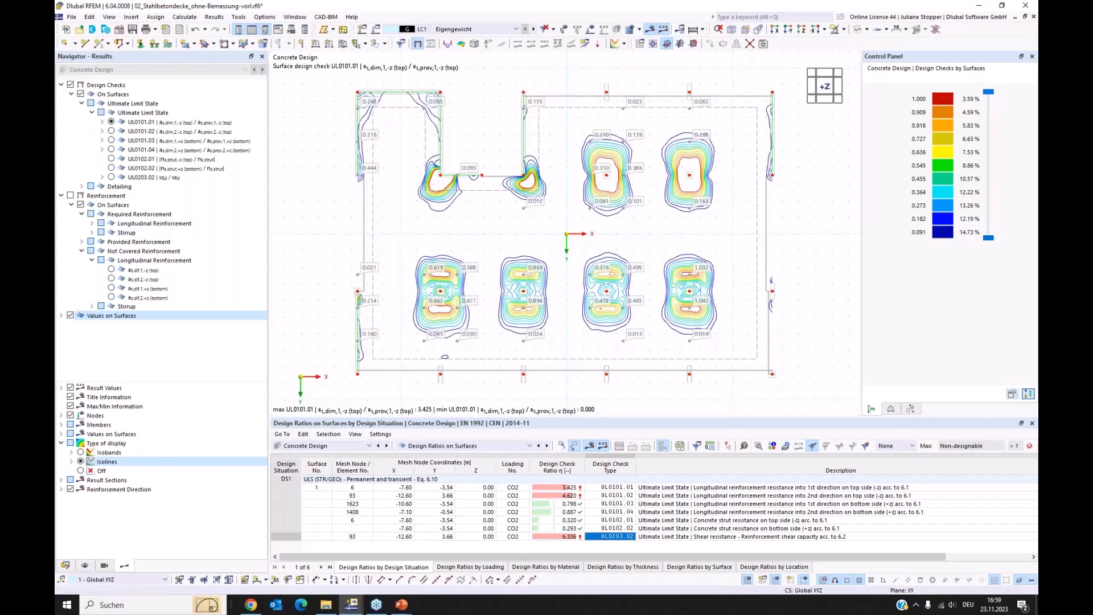
left_click(251, 606)
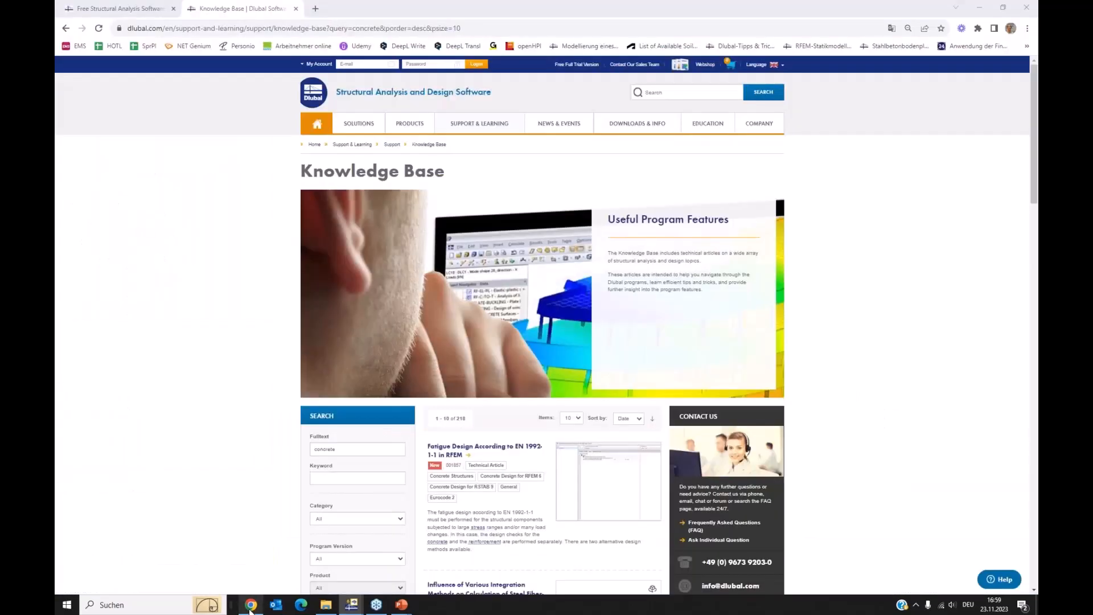
left_click(119, 7)
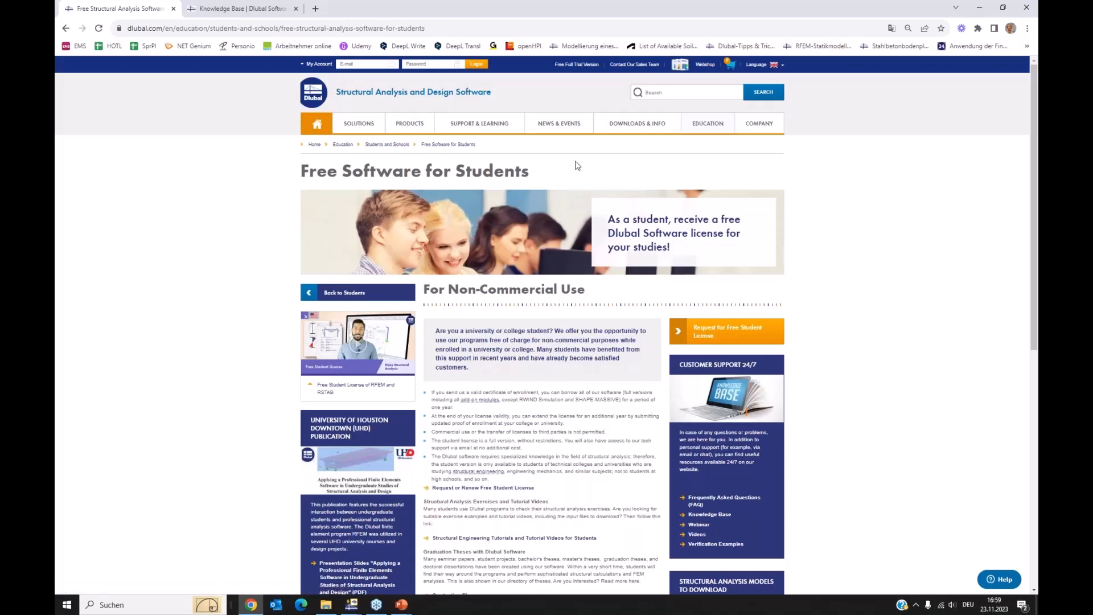
scroll(587, 182, "down", 5)
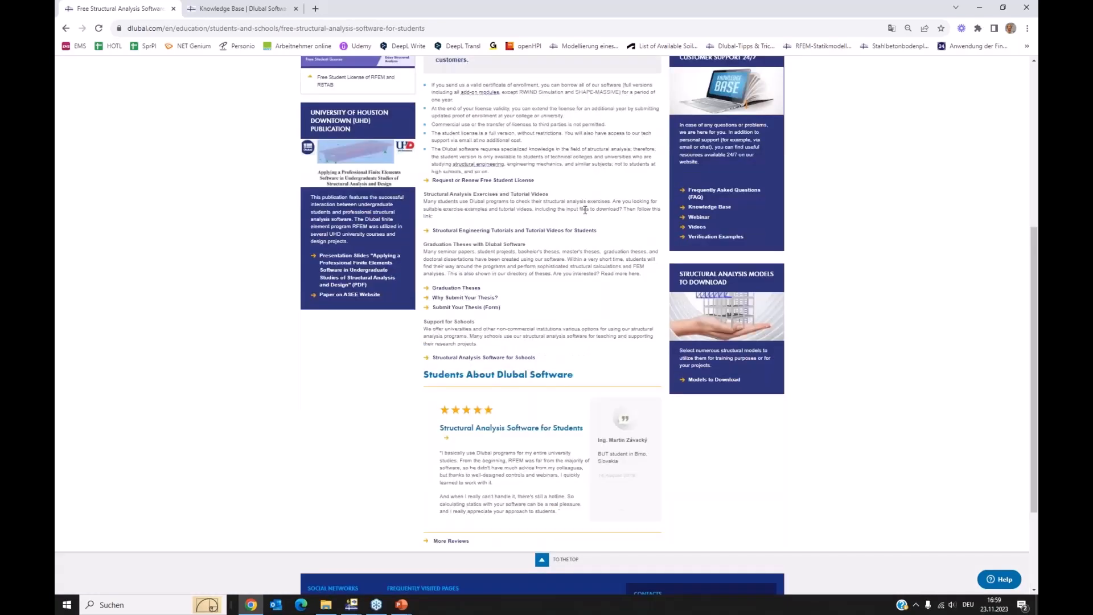
scroll(584, 210, "up", 4)
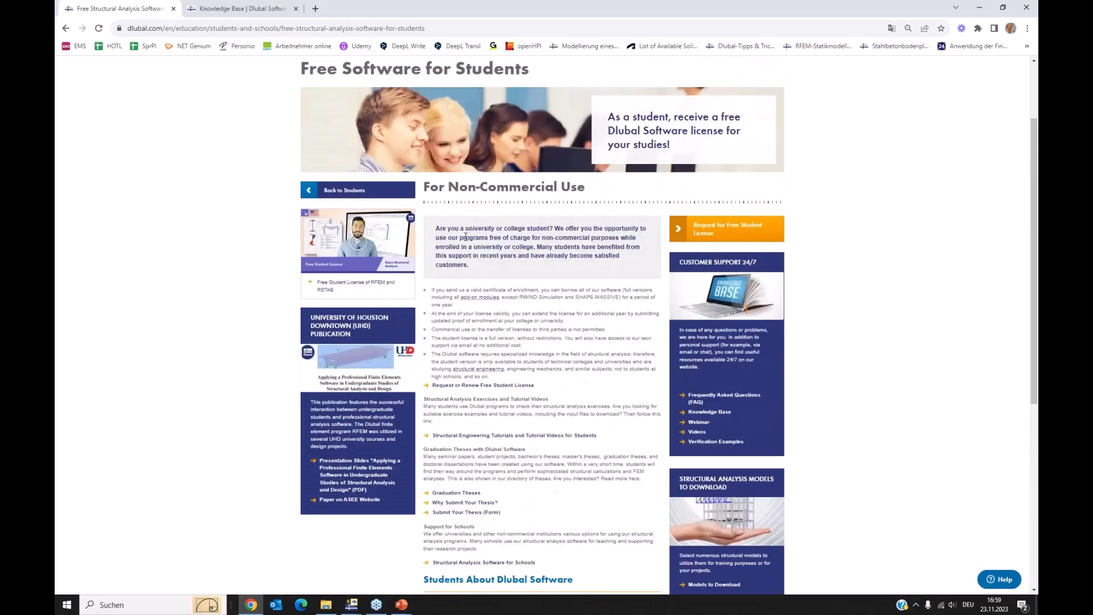
scroll(465, 236, "up", 1)
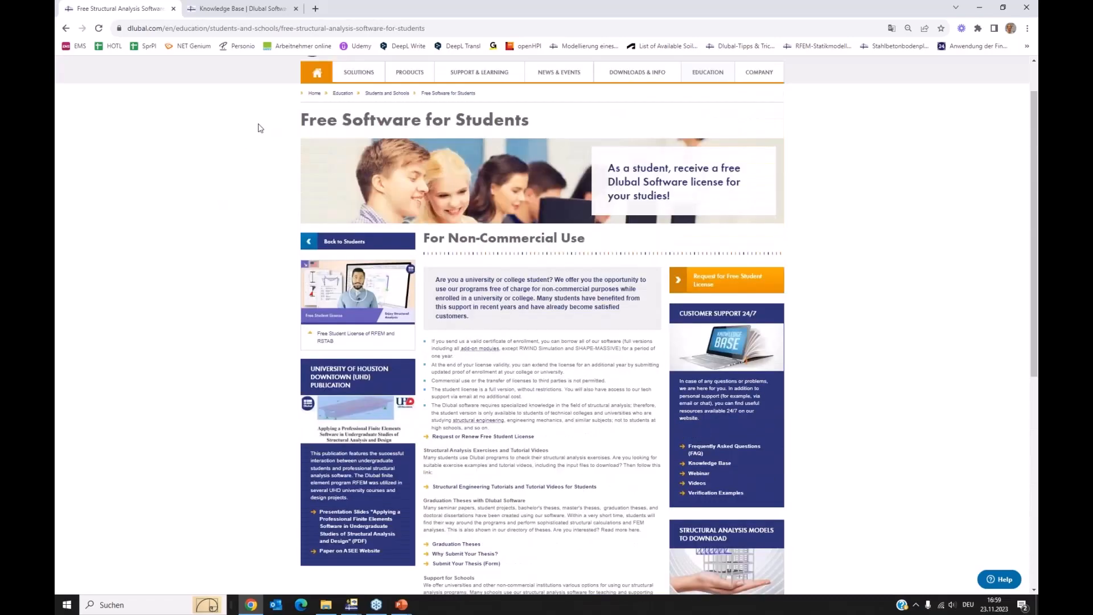
scroll(259, 127, "up", 1)
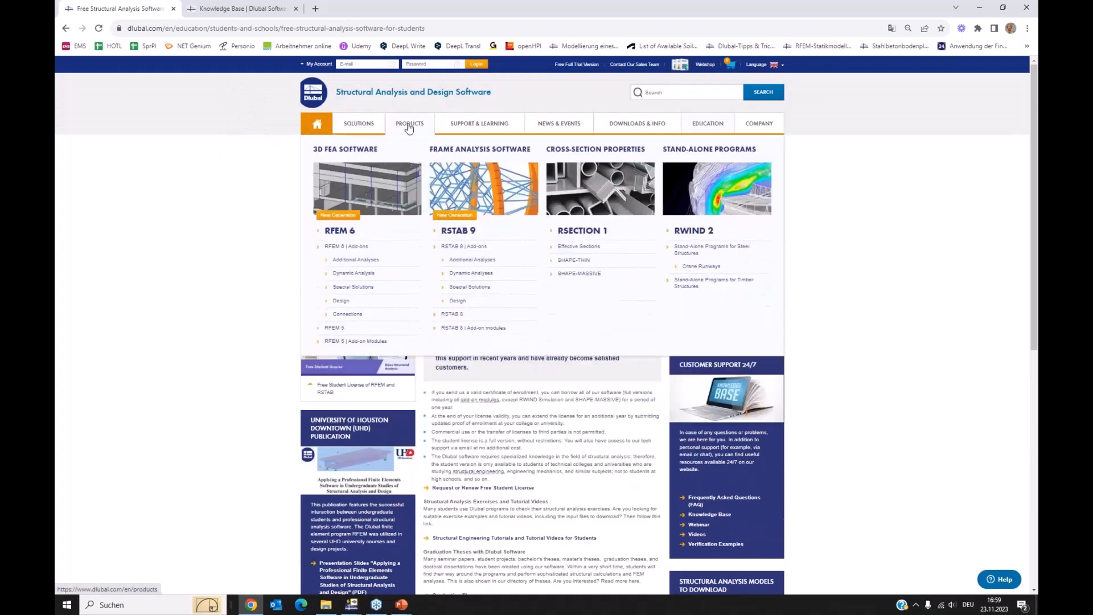
mouse_move(482, 125)
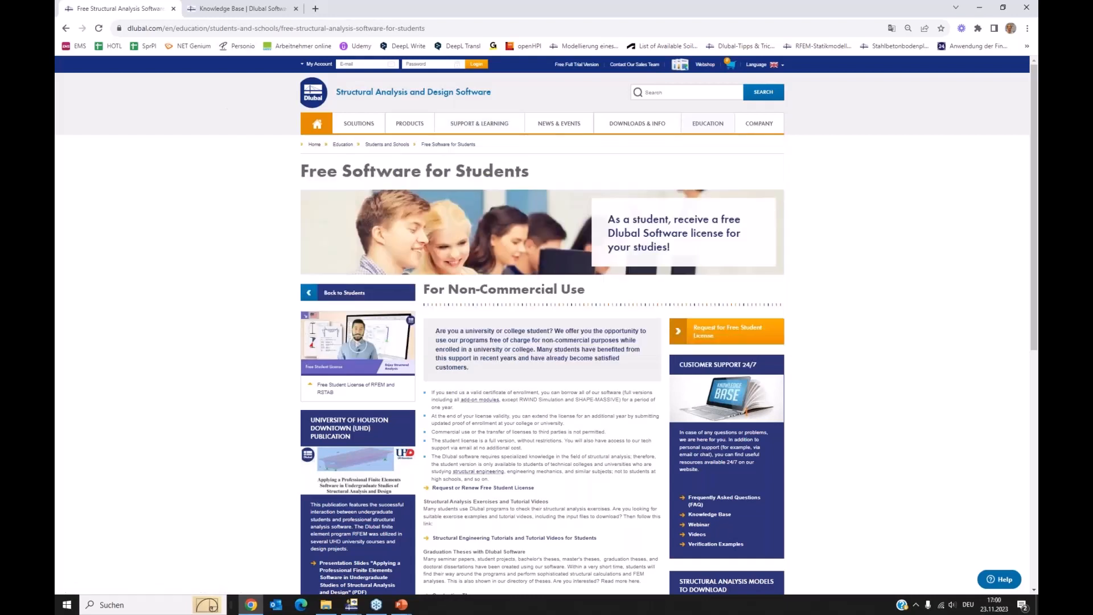
Step: Examine the Knowledge Base articles filtered by the full text "concrete" and the website's Downloads & Info offerings
left_click(222, 8)
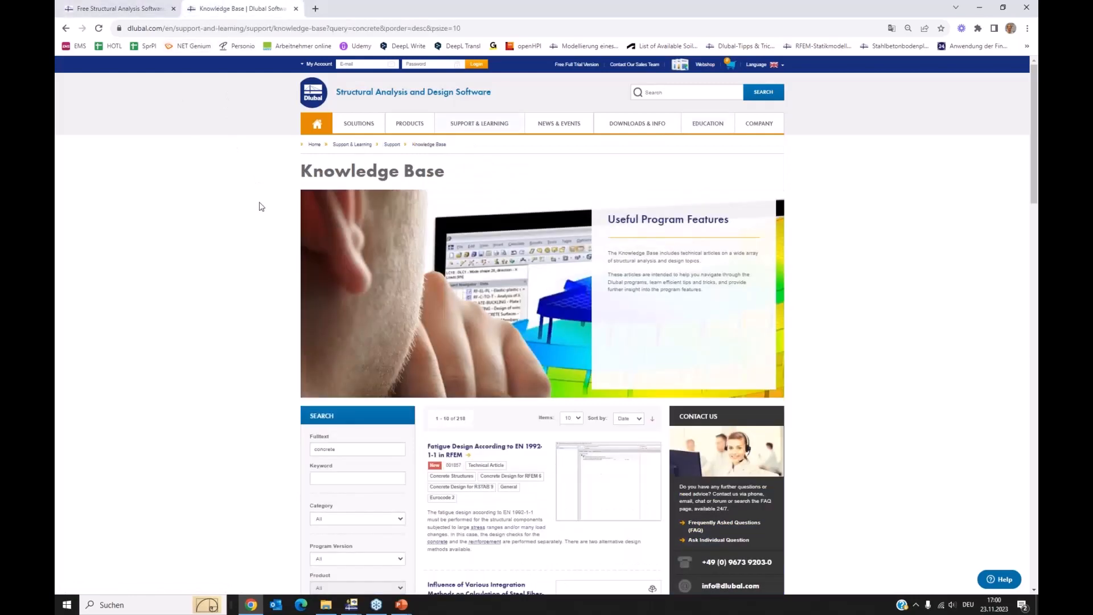
scroll(259, 205, "down", 3)
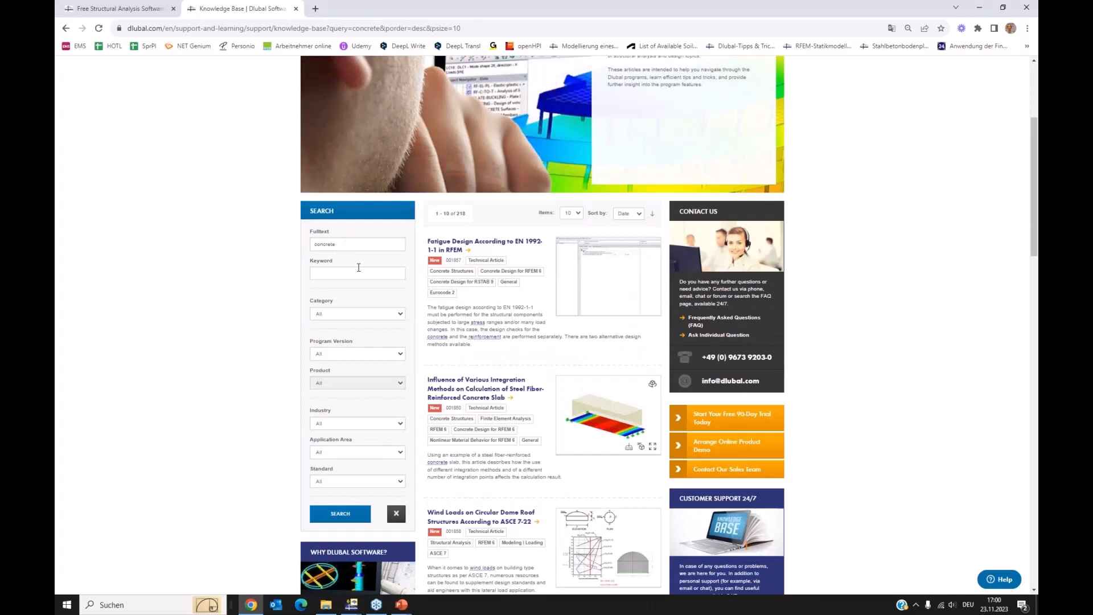
scroll(512, 285, "down", 2)
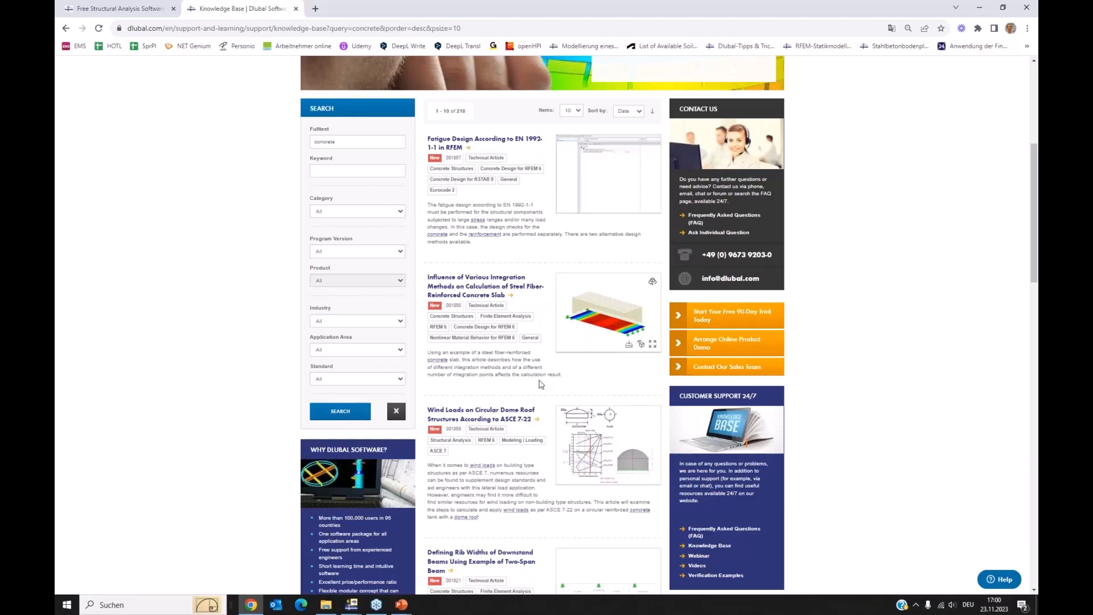
scroll(519, 365, "down", 5)
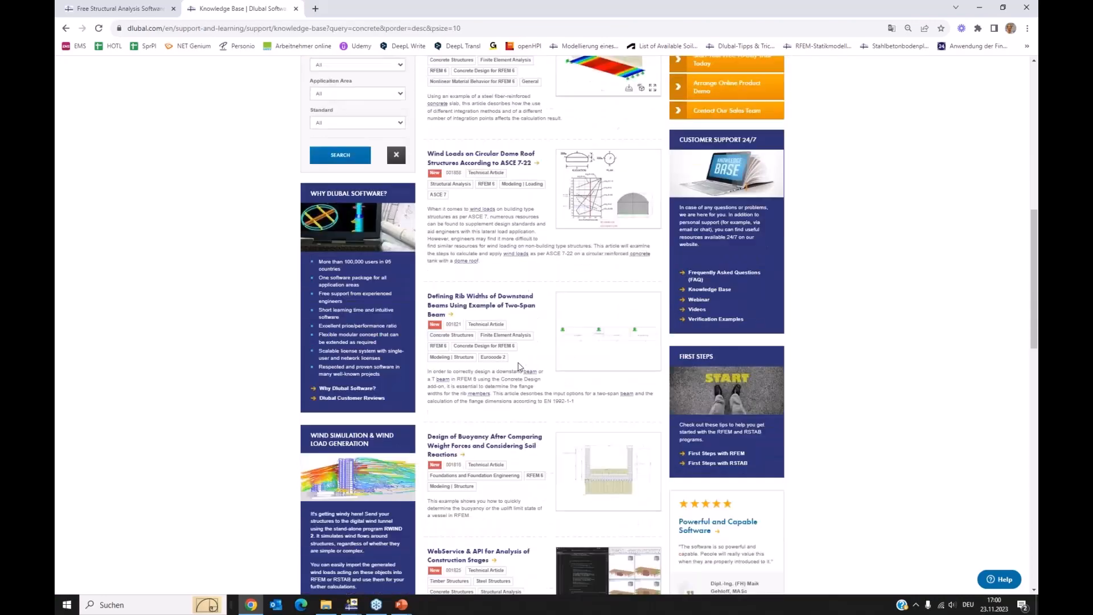
scroll(519, 366, "down", 3)
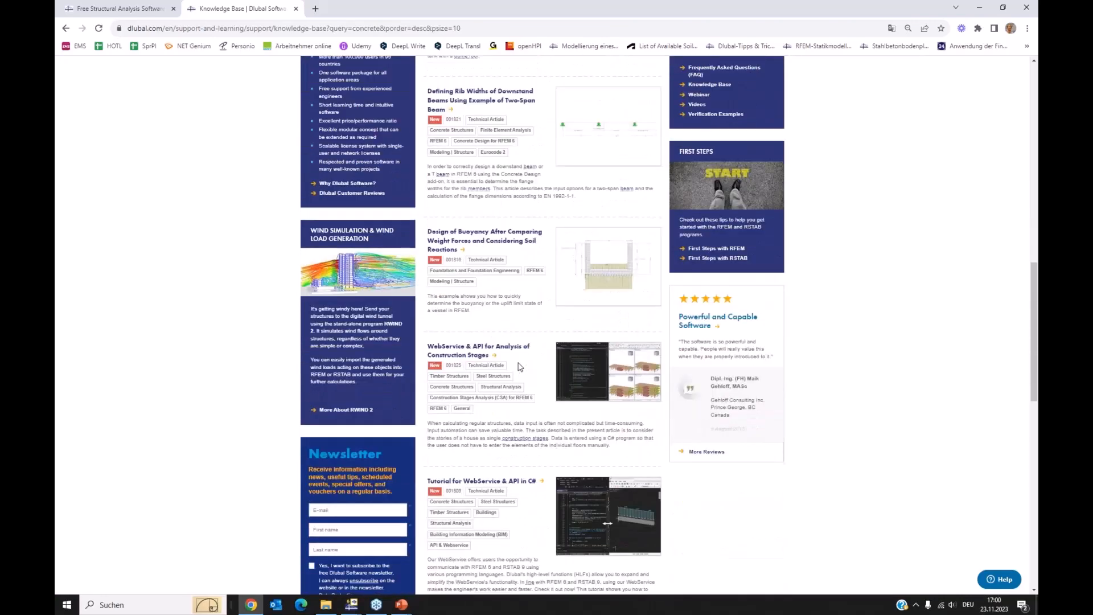
scroll(519, 366, "up", 2)
scroll(519, 366, "up", 10)
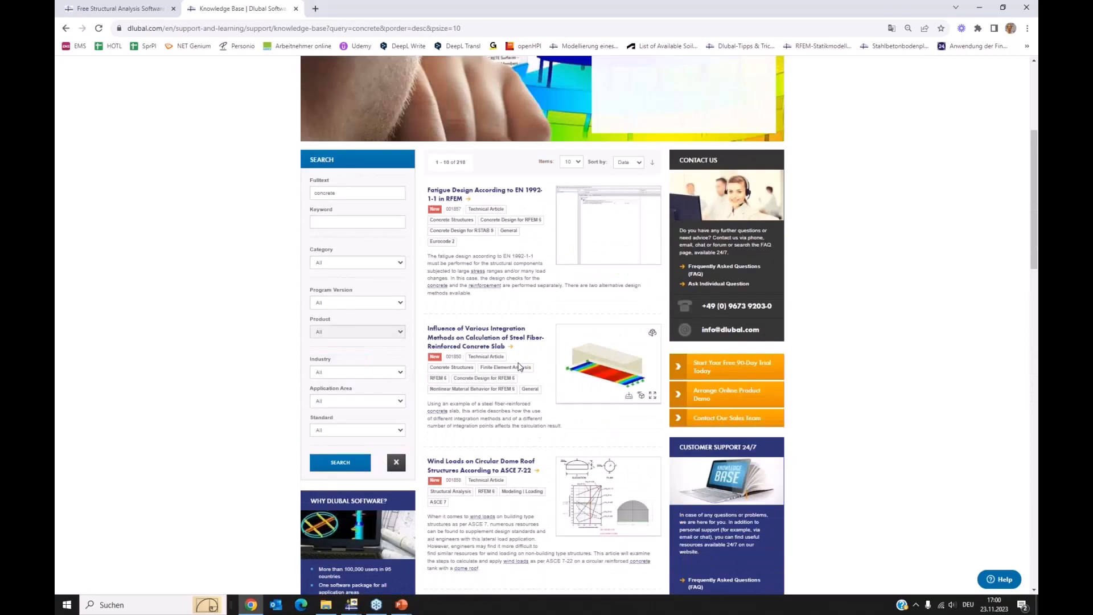
scroll(519, 366, "up", 2)
mouse_move(627, 131)
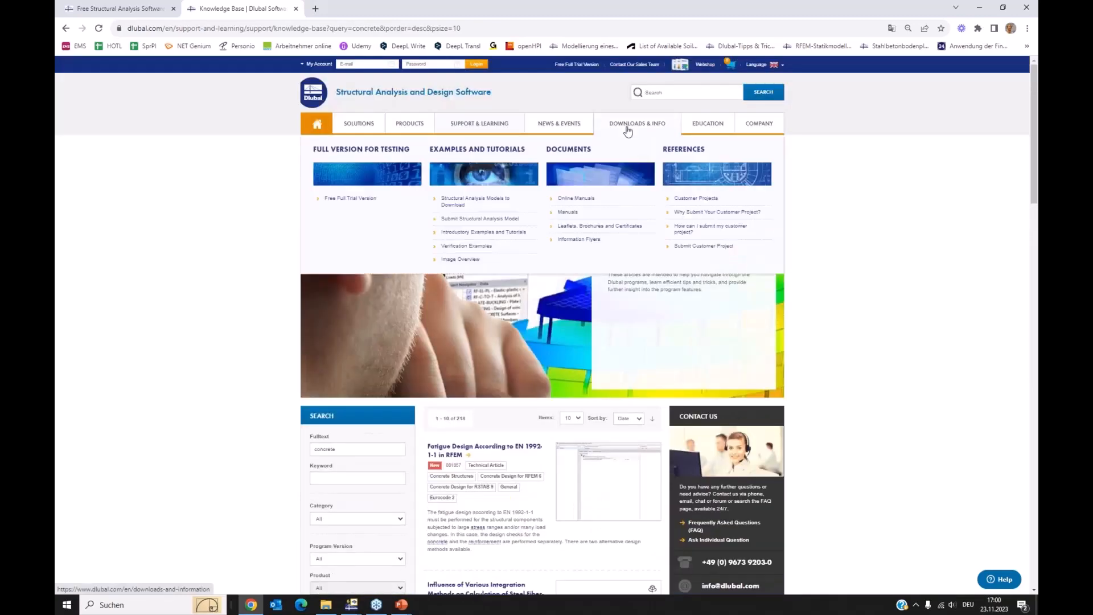
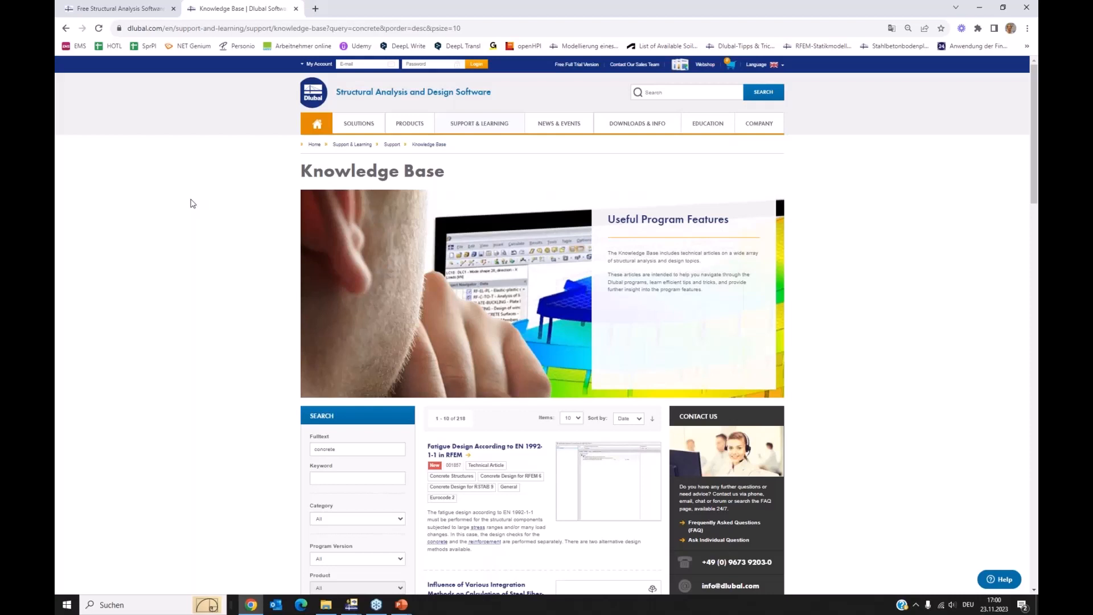
scroll(581, 376, "down", 2)
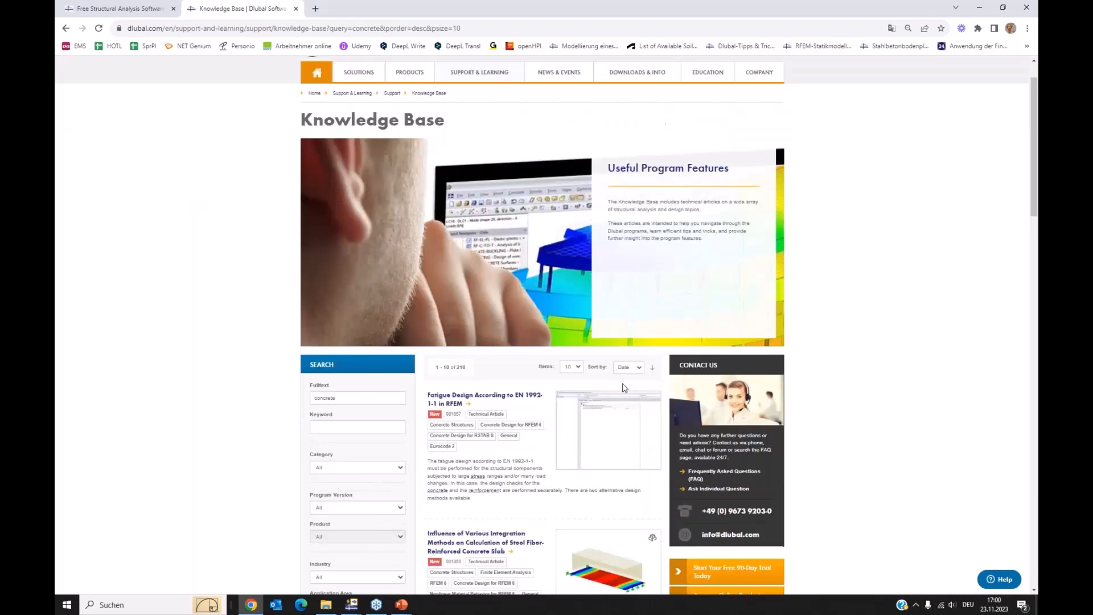